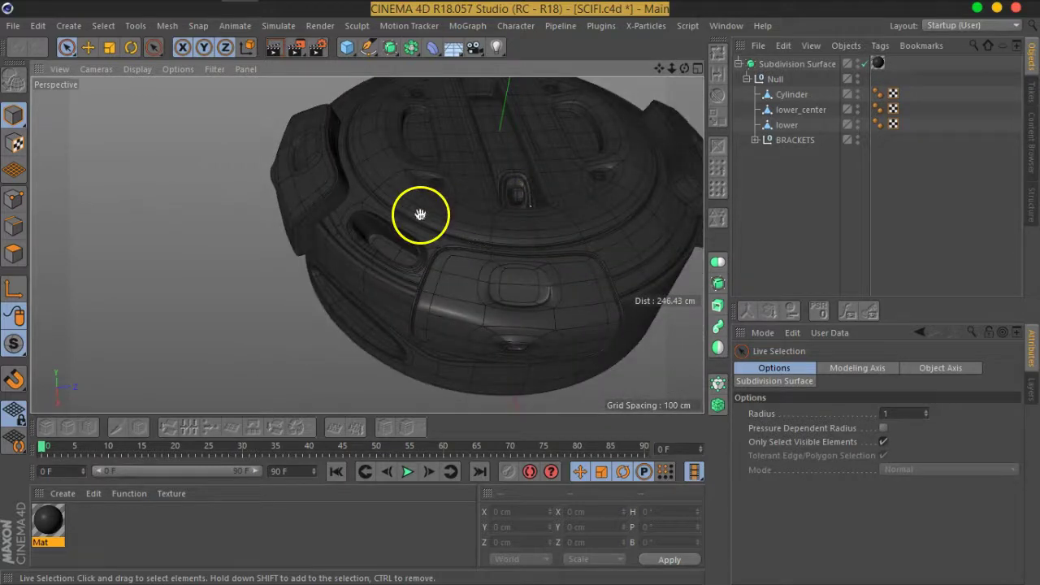
Turn on the floor grid and orbit and zoom around the SCIFI model to inspect it.
{"action": "mouse_move", "coordinate": [417, 254]}
{"action": "left_mouse_down", "text": "alt"}
{"action": "mouse_move", "coordinate": [350, 265]}
{"action": "mouse_move", "coordinate": [355, 251]}
{"action": "mouse_move", "coordinate": [444, 206]}
{"action": "mouse_move", "coordinate": [326, 219]}
{"action": "mouse_move", "coordinate": [453, 260]}
{"action": "left_mouse_up", "text": "alt"}
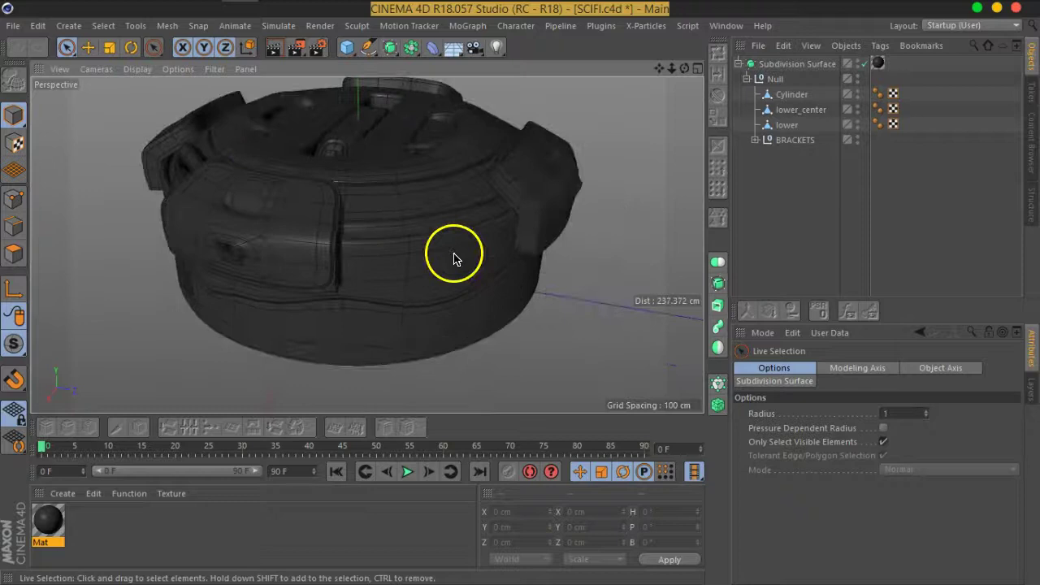
{"action": "left_click", "coordinate": [214, 68]}
{"action": "left_click", "coordinate": [232, 295]}
{"action": "mouse_move", "coordinate": [525, 275]}
{"action": "left_mouse_down", "text": "alt"}
{"action": "mouse_move", "coordinate": [514, 272]}
{"action": "mouse_move", "coordinate": [613, 307]}
{"action": "mouse_move", "coordinate": [526, 307]}
{"action": "left_mouse_up", "text": "alt"}
{"action": "scroll", "coordinate": [520, 274], "scroll_direction": "down", "scroll_amount": 5}
{"action": "scroll", "coordinate": [526, 307], "scroll_direction": "up", "scroll_amount": 2}
{"action": "mouse_move", "coordinate": [471, 287]}
{"action": "left_mouse_down", "text": "alt"}
{"action": "mouse_move", "coordinate": [434, 276]}
{"action": "mouse_move", "coordinate": [353, 220]}
{"action": "left_mouse_up", "text": "alt"}
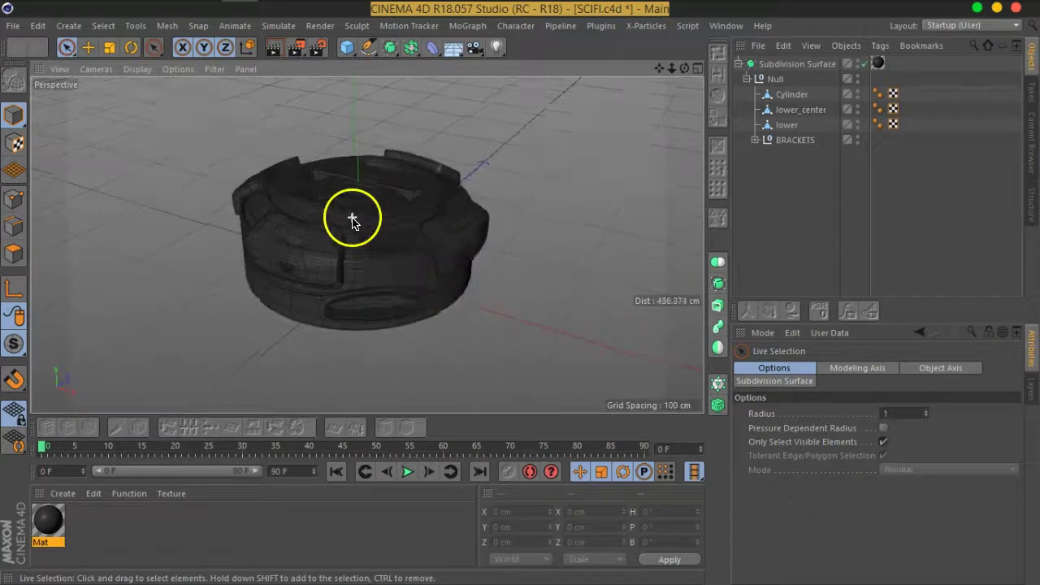
{"action": "scroll", "coordinate": [426, 280], "scroll_direction": "up", "scroll_amount": 3}
After a final look around the model, start a new empty project, Untitled 2.
{"action": "mouse_move", "coordinate": [425, 280]}
{"action": "left_mouse_down", "text": "alt"}
{"action": "mouse_move", "coordinate": [478, 262]}
{"action": "mouse_move", "coordinate": [410, 232]}
{"action": "left_mouse_up", "text": "alt"}
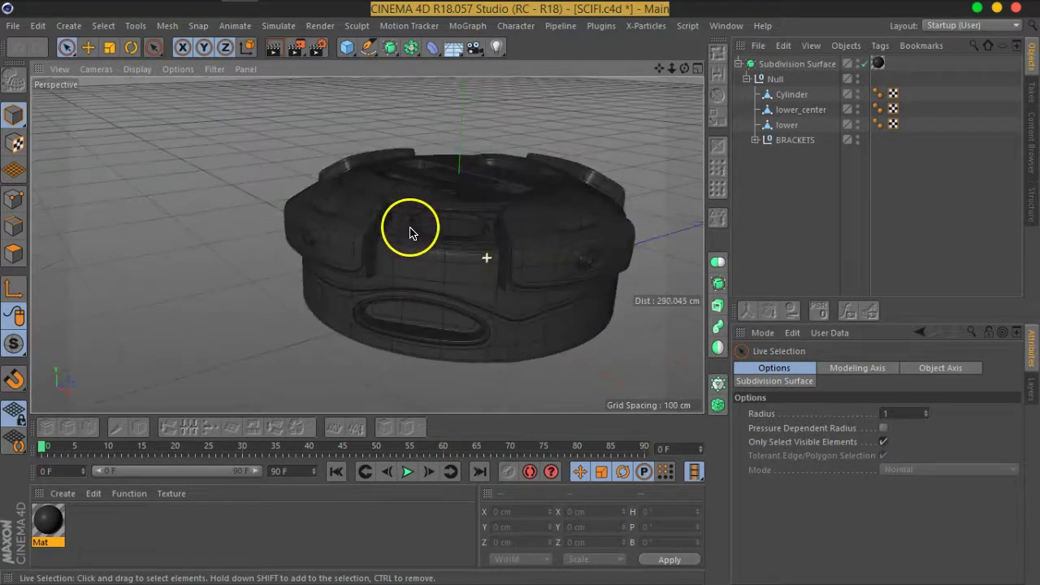
{"action": "mouse_move", "coordinate": [538, 282]}
{"action": "left_mouse_down", "text": "alt"}
{"action": "mouse_move", "coordinate": [372, 281]}
{"action": "mouse_move", "coordinate": [431, 270]}
{"action": "left_mouse_up", "text": "alt"}
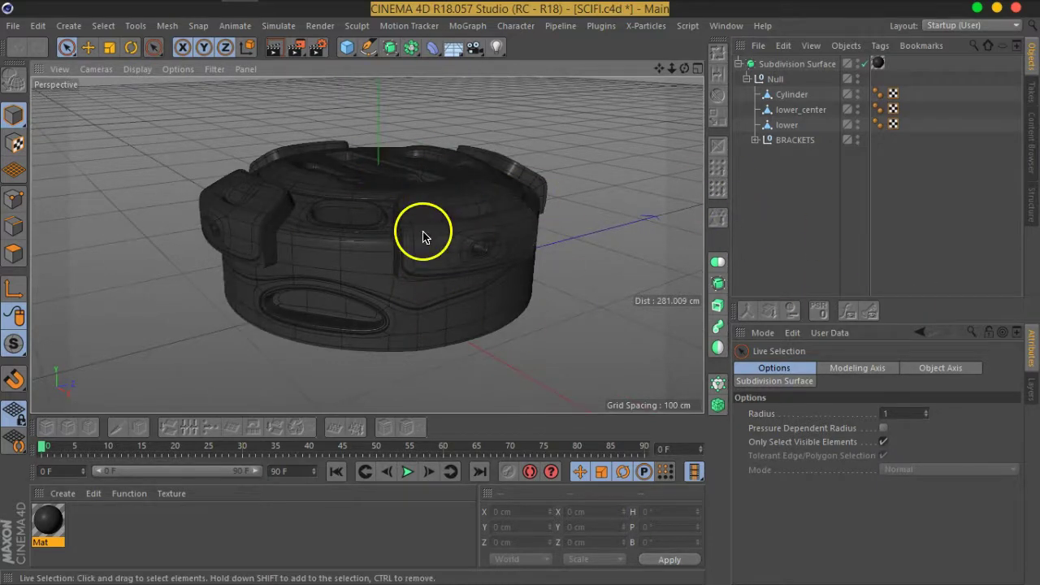
{"action": "left_click_drag", "start_coordinate": [423, 238], "coordinate": [441, 244], "text": "alt"}
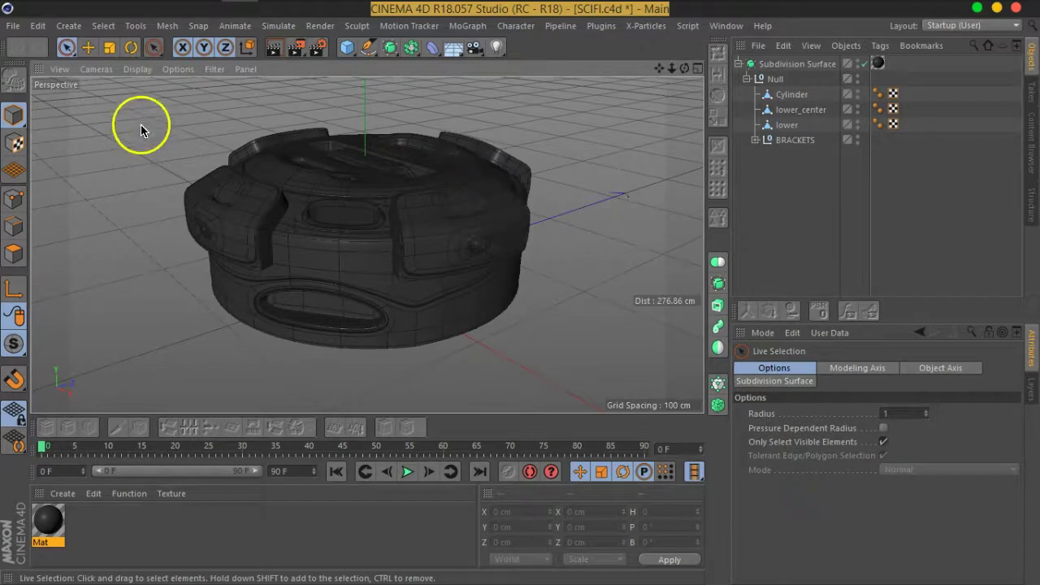
{"action": "left_click", "coordinate": [13, 26]}
{"action": "left_click", "coordinate": [34, 61]}
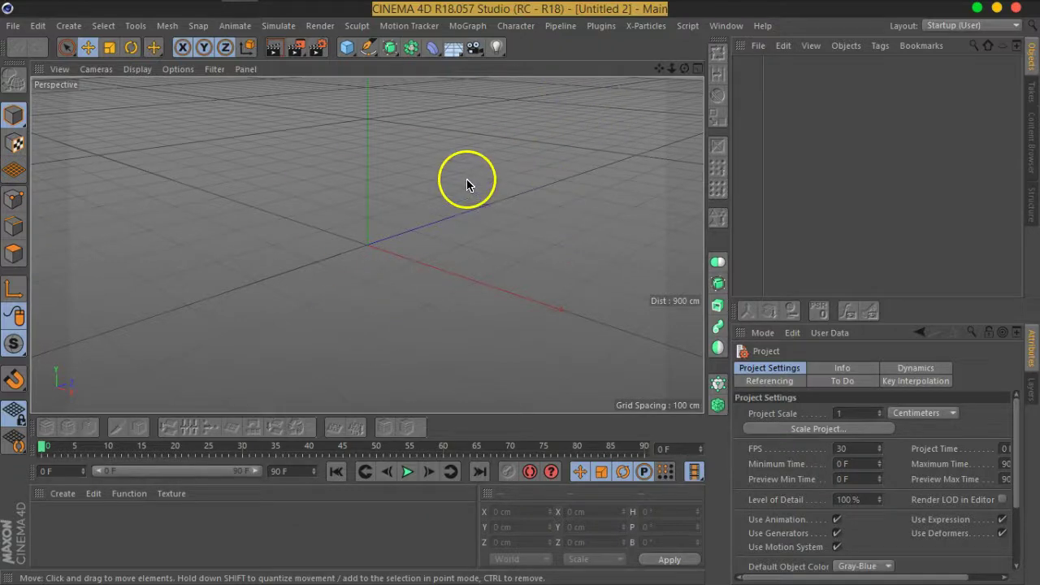
Add a cylinder with a 16.569 cm radius, shown in Gouraud Shading (Lines).
{"action": "left_click", "coordinate": [347, 47]}
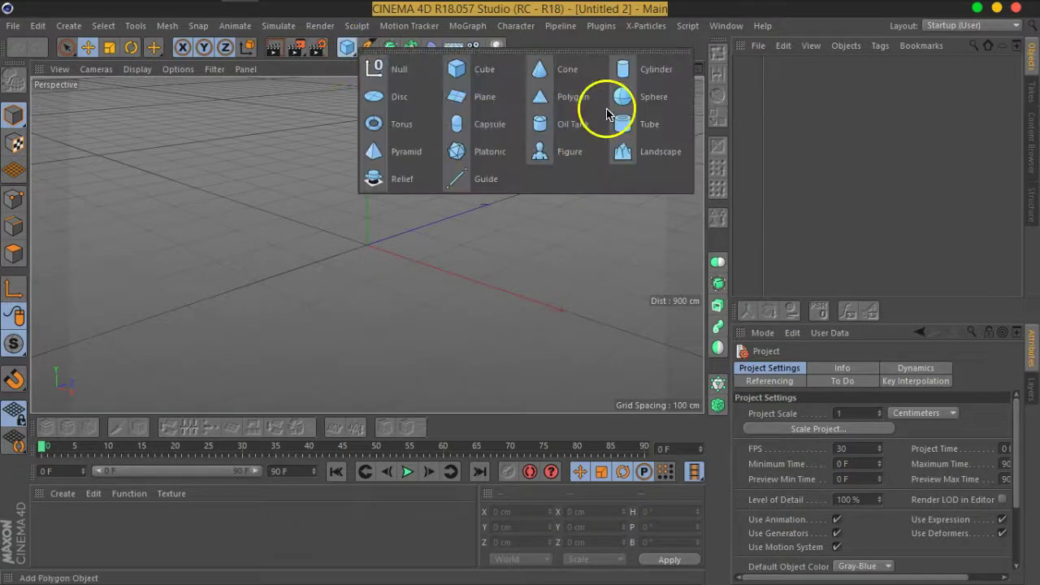
{"action": "left_click", "coordinate": [632, 82]}
{"action": "left_click_drag", "start_coordinate": [395, 186], "coordinate": [375, 184]}
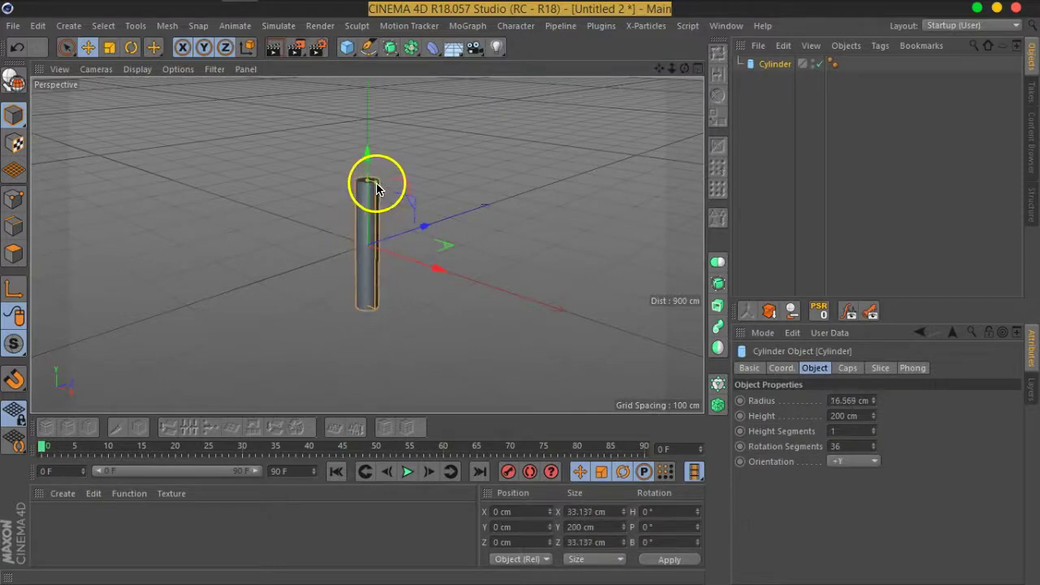
{"action": "left_click", "coordinate": [137, 69]}
{"action": "left_click", "coordinate": [146, 107]}
{"action": "scroll", "coordinate": [360, 204], "scroll_direction": "up", "scroll_amount": 3}
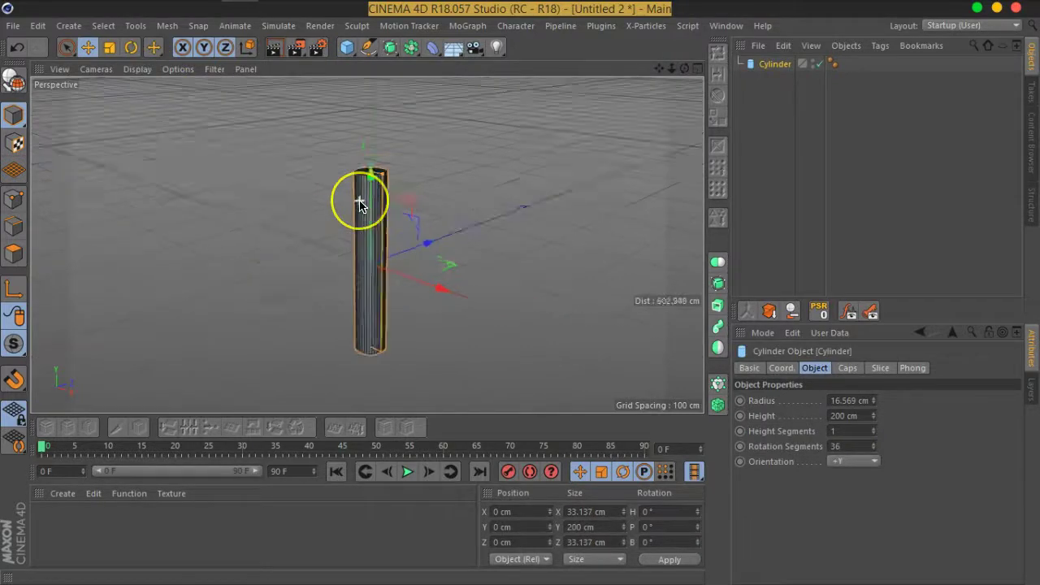
{"action": "scroll", "coordinate": [360, 204], "scroll_direction": "up", "scroll_amount": 4}
{"action": "scroll", "coordinate": [382, 207], "scroll_direction": "down", "scroll_amount": 4}
Make the cylinder 642.454 cm tall and raise it to Y 325.822 cm.
{"action": "mouse_move", "coordinate": [428, 284]}
{"action": "left_mouse_down", "text": "alt"}
{"action": "mouse_move", "coordinate": [382, 189]}
{"action": "mouse_move", "coordinate": [387, 128]}
{"action": "left_mouse_up", "text": "alt"}
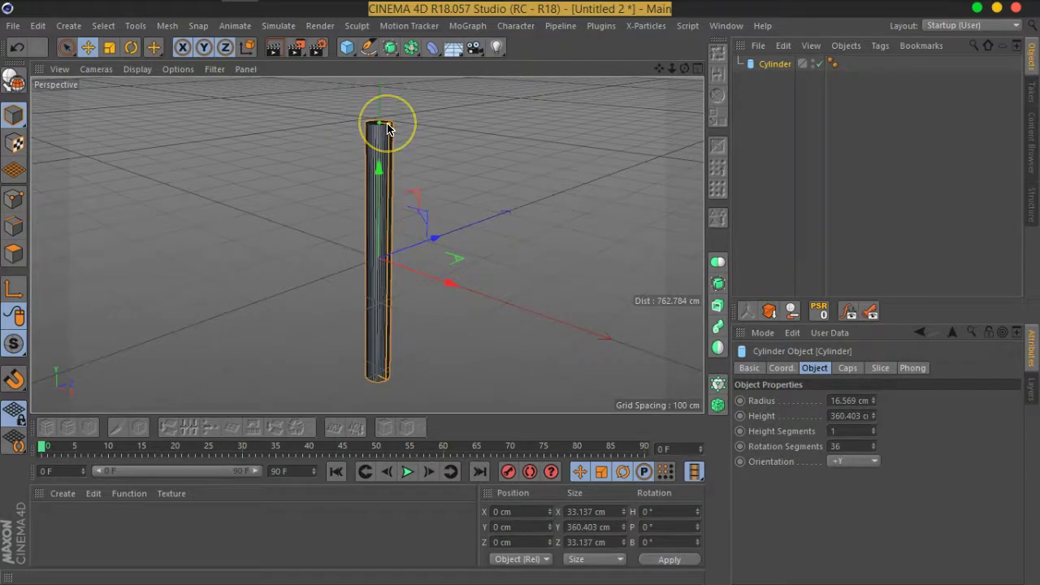
{"action": "left_click_drag", "start_coordinate": [387, 128], "coordinate": [382, 169]}
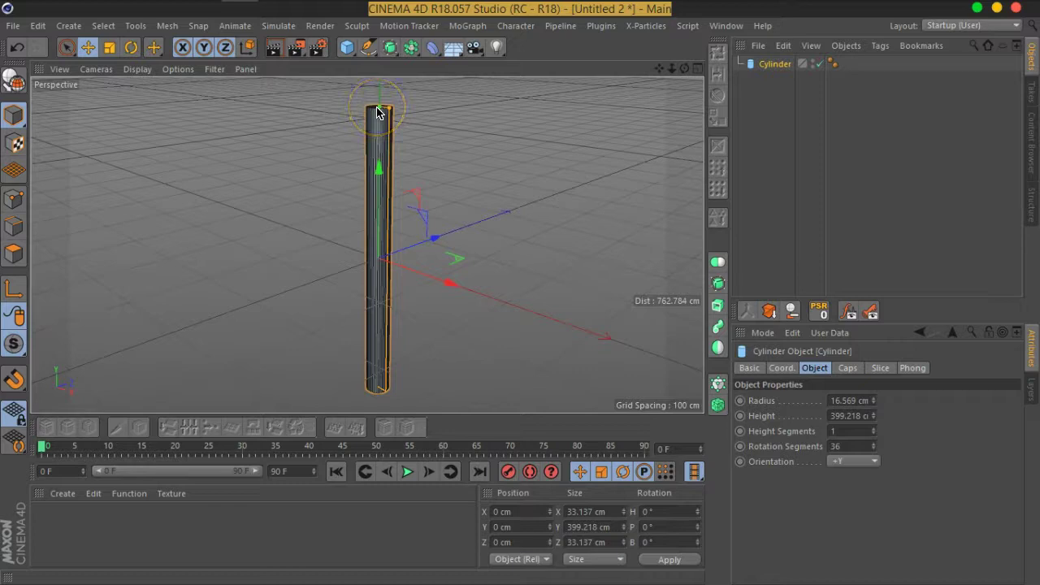
{"action": "mouse_move", "coordinate": [377, 113]}
{"action": "left_mouse_down", "text": "alt"}
{"action": "mouse_move", "coordinate": [429, 197]}
{"action": "mouse_move", "coordinate": [436, 233]}
{"action": "mouse_move", "coordinate": [382, 151]}
{"action": "left_mouse_up", "text": "alt"}
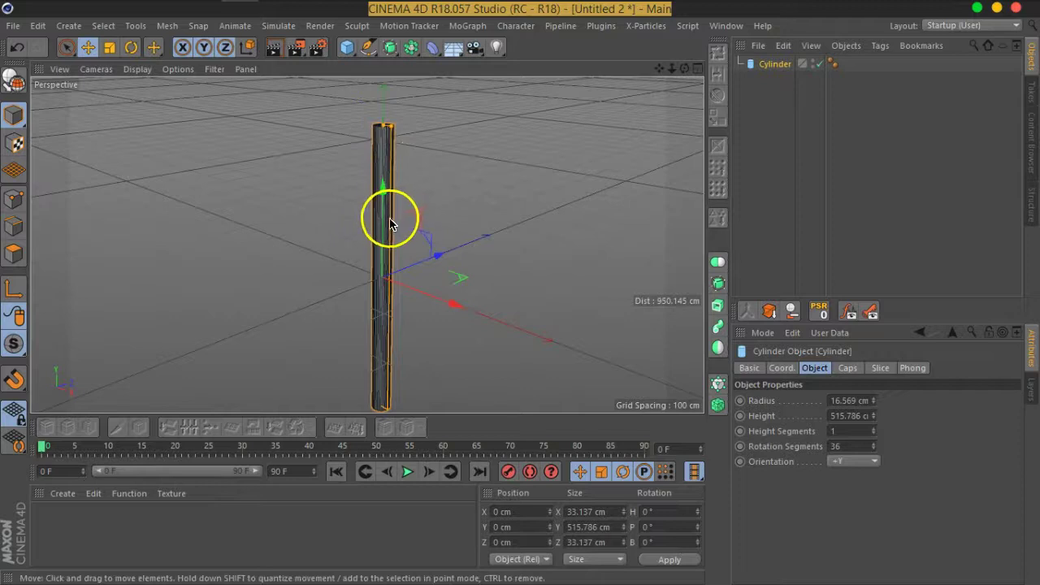
{"action": "mouse_move", "coordinate": [387, 218]}
{"action": "left_mouse_down"}
{"action": "mouse_move", "coordinate": [372, 52]}
{"action": "mouse_move", "coordinate": [383, 143]}
{"action": "mouse_move", "coordinate": [448, 174]}
{"action": "mouse_move", "coordinate": [432, 273]}
{"action": "left_mouse_up"}
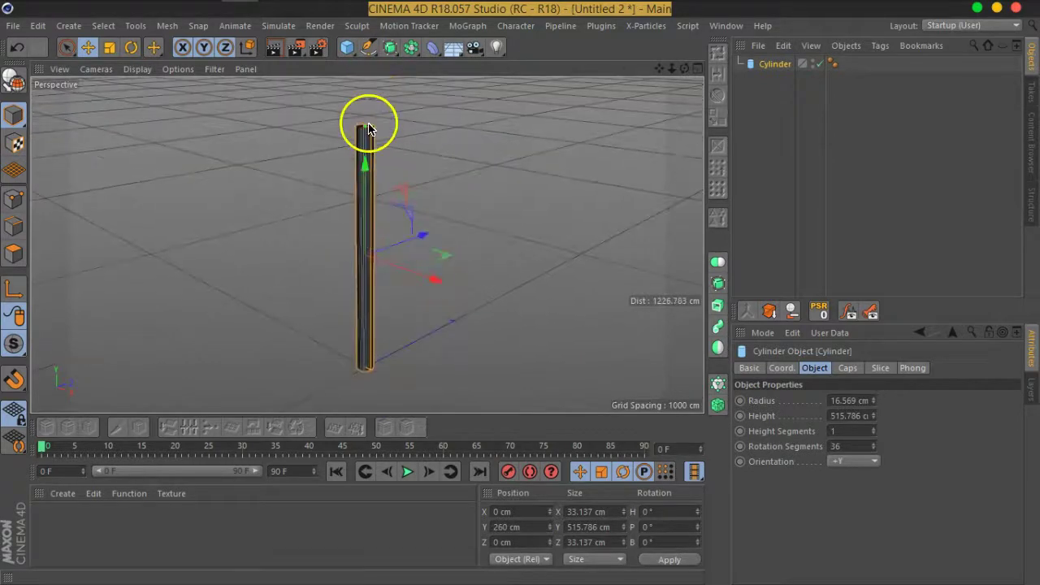
{"action": "left_click_drag", "start_coordinate": [365, 112], "coordinate": [365, 94]}
{"action": "left_click_drag", "start_coordinate": [367, 175], "coordinate": [365, 139]}
Nudge the cylinder up, then give it 77 height segments and 16 rotation segments.
{"action": "left_click_drag", "start_coordinate": [383, 181], "coordinate": [425, 256], "text": "alt"}
{"action": "scroll", "coordinate": [348, 244], "scroll_direction": "up", "scroll_amount": 2}
{"action": "scroll", "coordinate": [372, 233], "scroll_direction": "up", "scroll_amount": 2}
{"action": "scroll", "coordinate": [365, 204], "scroll_direction": "up", "scroll_amount": 2}
{"action": "scroll", "coordinate": [362, 187], "scroll_direction": "up", "scroll_amount": 2}
{"action": "scroll", "coordinate": [382, 227], "scroll_direction": "up", "scroll_amount": 1}
{"action": "scroll", "coordinate": [414, 258], "scroll_direction": "up", "scroll_amount": 1}
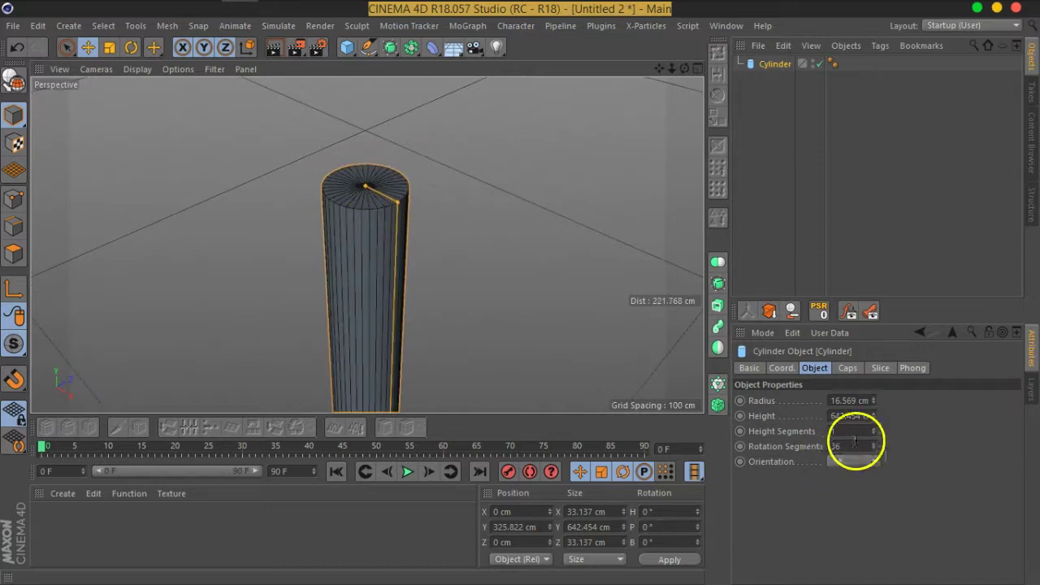
{"action": "mouse_move", "coordinate": [872, 436]}
{"action": "left_mouse_down"}
{"action": "mouse_move", "coordinate": [863, 355]}
{"action": "mouse_move", "coordinate": [876, 323]}
{"action": "mouse_move", "coordinate": [864, 371]}
{"action": "mouse_move", "coordinate": [876, 465]}
{"action": "left_mouse_up"}
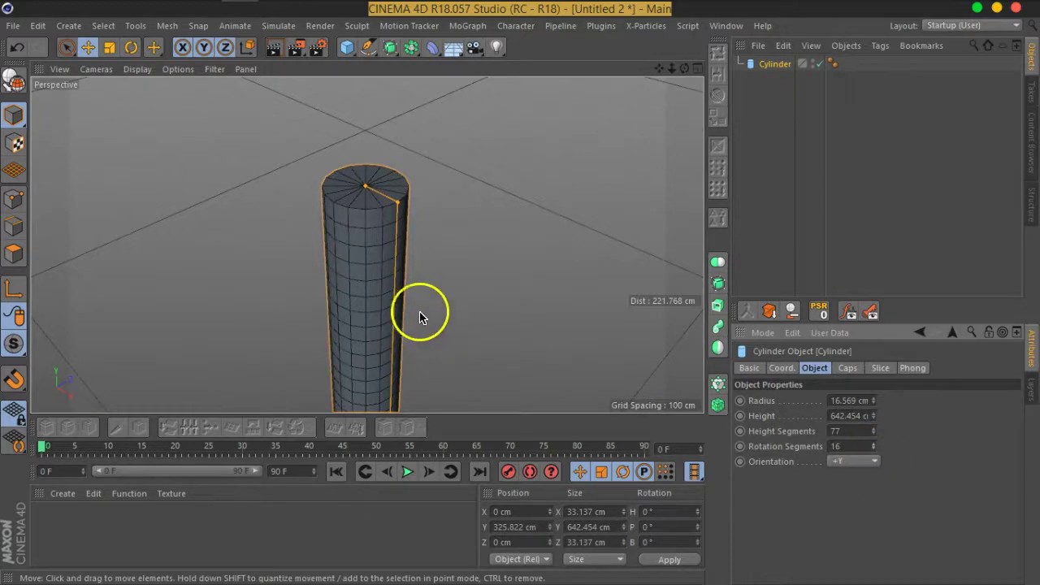
{"action": "right_click_drag", "start_coordinate": [418, 309], "coordinate": [393, 245], "text": "alt"}
{"action": "mouse_move", "coordinate": [393, 246]}
{"action": "left_mouse_down", "text": "alt"}
{"action": "mouse_move", "coordinate": [417, 232]}
{"action": "mouse_move", "coordinate": [417, 321]}
{"action": "mouse_move", "coordinate": [529, 295]}
{"action": "mouse_move", "coordinate": [477, 277]}
{"action": "mouse_move", "coordinate": [488, 260]}
{"action": "mouse_move", "coordinate": [590, 276]}
{"action": "mouse_move", "coordinate": [398, 206]}
{"action": "left_mouse_up", "text": "alt"}
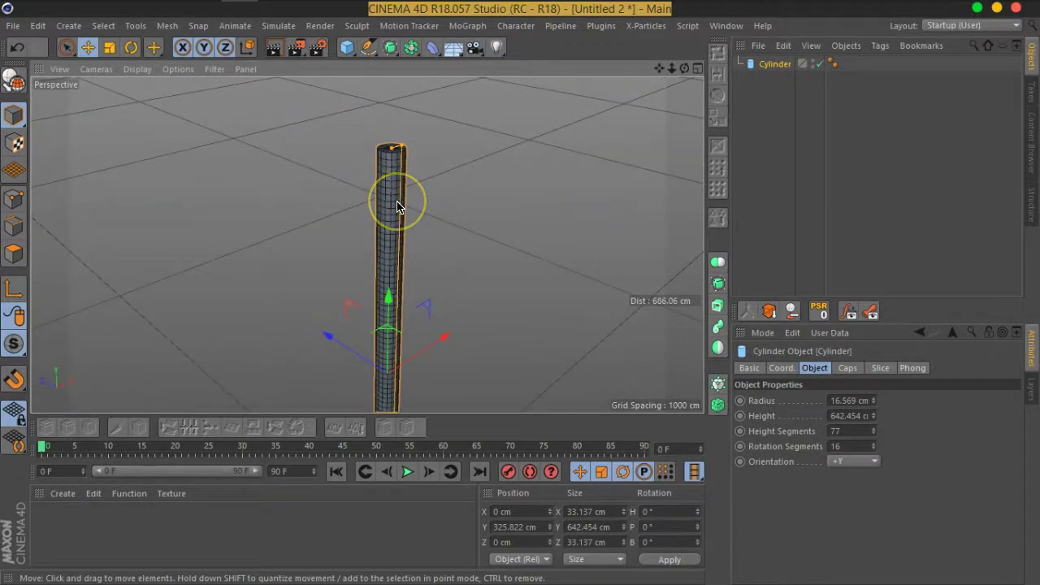
{"action": "scroll", "coordinate": [397, 206], "scroll_direction": "up", "scroll_amount": 2}
{"action": "scroll", "coordinate": [398, 206], "scroll_direction": "up", "scroll_amount": 2}
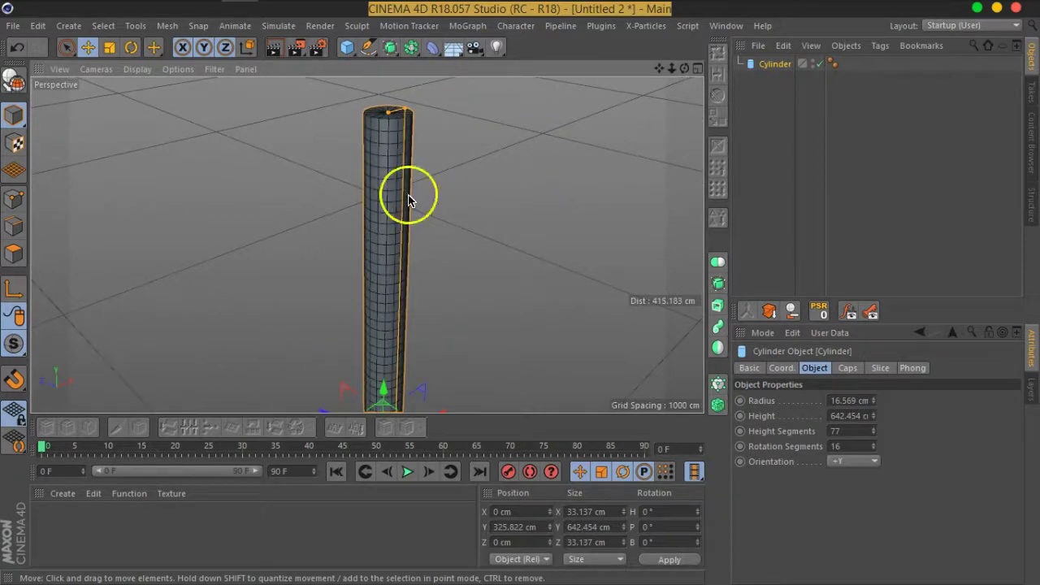
Make the cylinder editable and switch to Polygons mode with Live Selection.
{"action": "left_click_drag", "start_coordinate": [410, 200], "coordinate": [382, 203], "text": "alt"}
{"action": "left_click", "coordinate": [16, 82]}
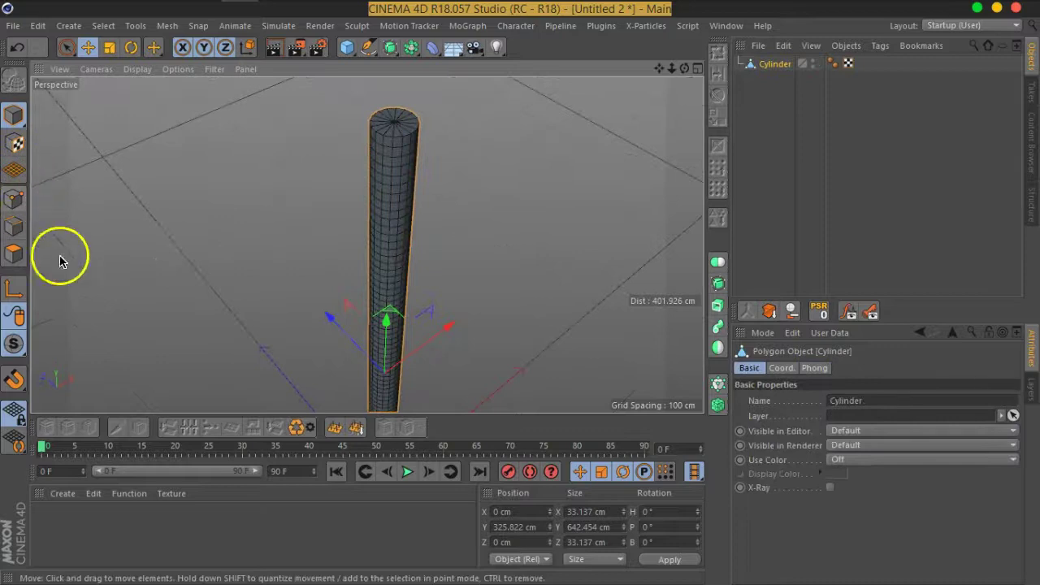
{"action": "left_click", "coordinate": [14, 252]}
{"action": "left_click", "coordinate": [67, 47]}
Select the cylinder's end cap polygons to inspect them, then undo the selection.
{"action": "mouse_move", "coordinate": [262, 144]}
{"action": "left_mouse_down", "text": "alt"}
{"action": "mouse_move", "coordinate": [290, 134]}
{"action": "mouse_move", "coordinate": [421, 149]}
{"action": "mouse_move", "coordinate": [463, 211]}
{"action": "mouse_move", "coordinate": [420, 314]}
{"action": "mouse_move", "coordinate": [434, 202]}
{"action": "mouse_move", "coordinate": [474, 348]}
{"action": "mouse_move", "coordinate": [382, 204]}
{"action": "mouse_move", "coordinate": [420, 279]}
{"action": "left_mouse_up", "text": "alt"}
{"action": "left_click", "coordinate": [420, 148]}
{"action": "scroll", "coordinate": [427, 278], "scroll_direction": "up", "scroll_amount": 5}
{"action": "mouse_move", "coordinate": [415, 203]}
{"action": "left_mouse_down"}
{"action": "mouse_move", "coordinate": [377, 204]}
{"action": "mouse_move", "coordinate": [359, 227]}
{"action": "mouse_move", "coordinate": [383, 186]}
{"action": "mouse_move", "coordinate": [411, 320]}
{"action": "left_mouse_up"}
{"action": "key", "text": "ctrl+z"}
Zoom back out and return to whole-object Model mode with the Scale tool.
{"action": "scroll", "coordinate": [366, 220], "scroll_direction": "down", "scroll_amount": 6}
{"action": "scroll", "coordinate": [411, 318], "scroll_direction": "down", "scroll_amount": 4}
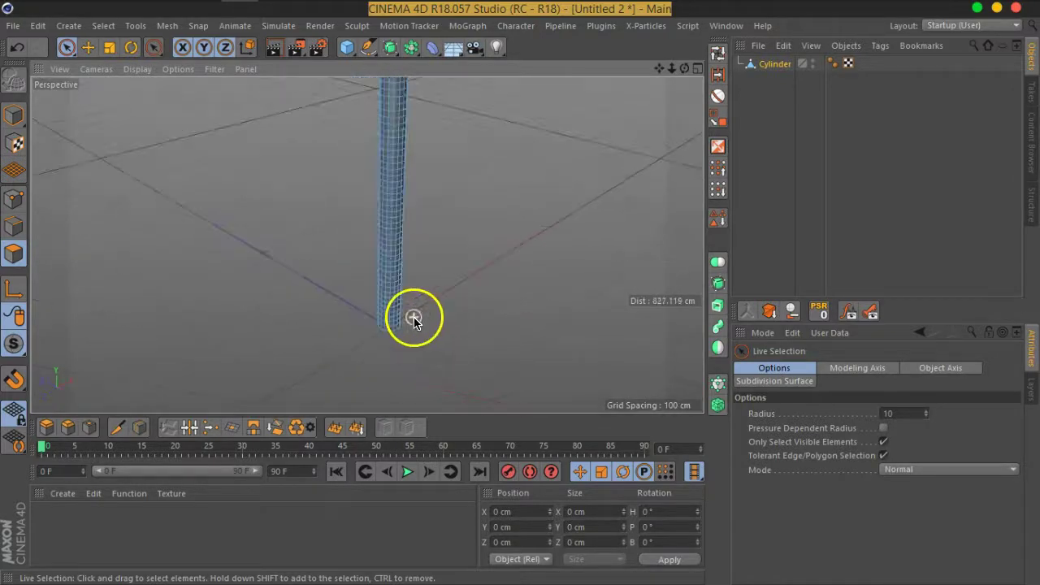
{"action": "mouse_move", "coordinate": [435, 195]}
{"action": "left_mouse_down", "text": "alt"}
{"action": "mouse_move", "coordinate": [376, 274]}
{"action": "mouse_move", "coordinate": [381, 232]}
{"action": "mouse_move", "coordinate": [389, 261]}
{"action": "mouse_move", "coordinate": [388, 193]}
{"action": "mouse_move", "coordinate": [390, 211]}
{"action": "left_mouse_up", "text": "alt"}
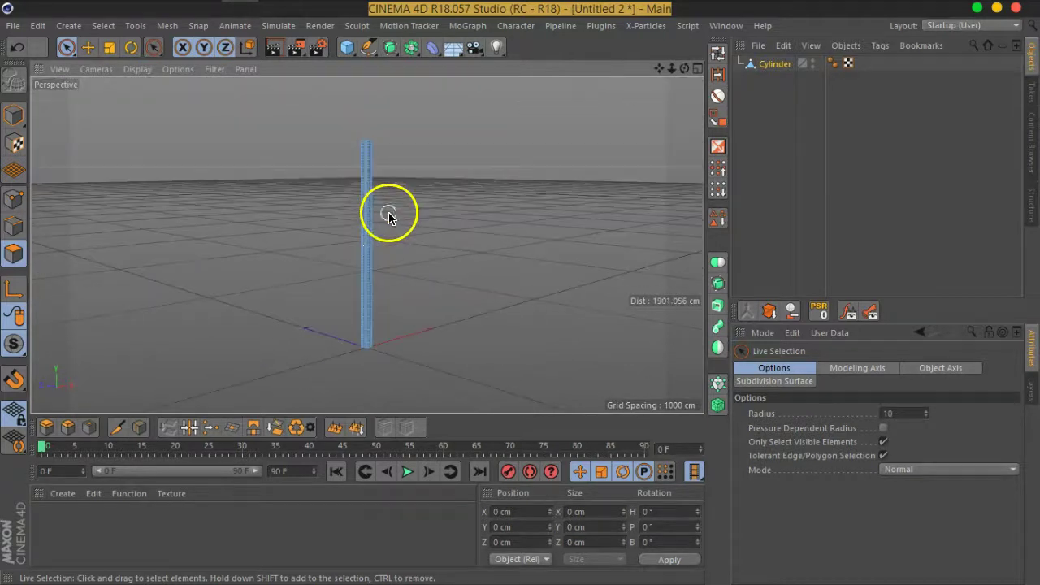
{"action": "left_click", "coordinate": [109, 47]}
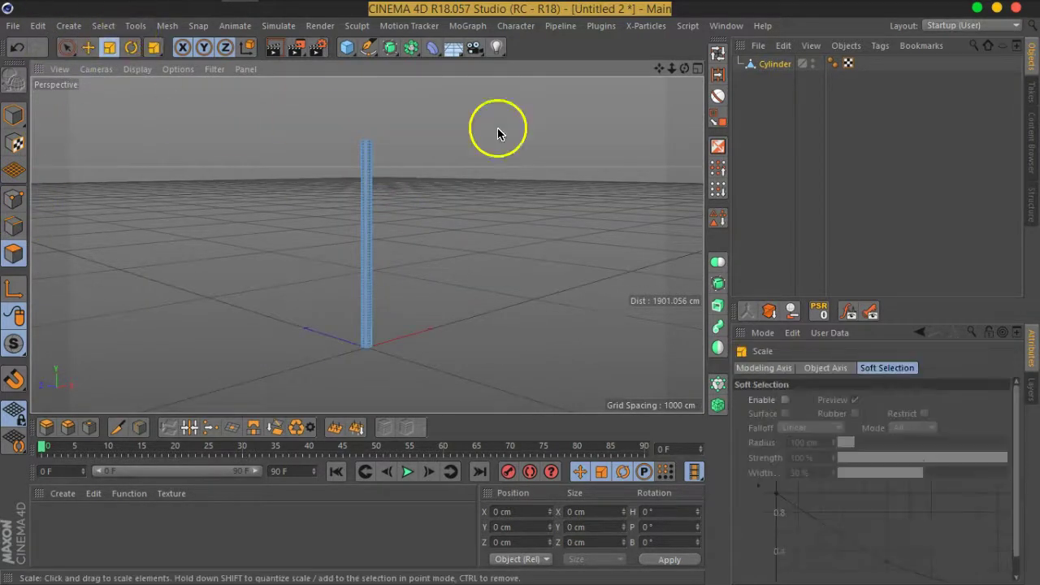
{"action": "key", "text": "ctrl+a"}
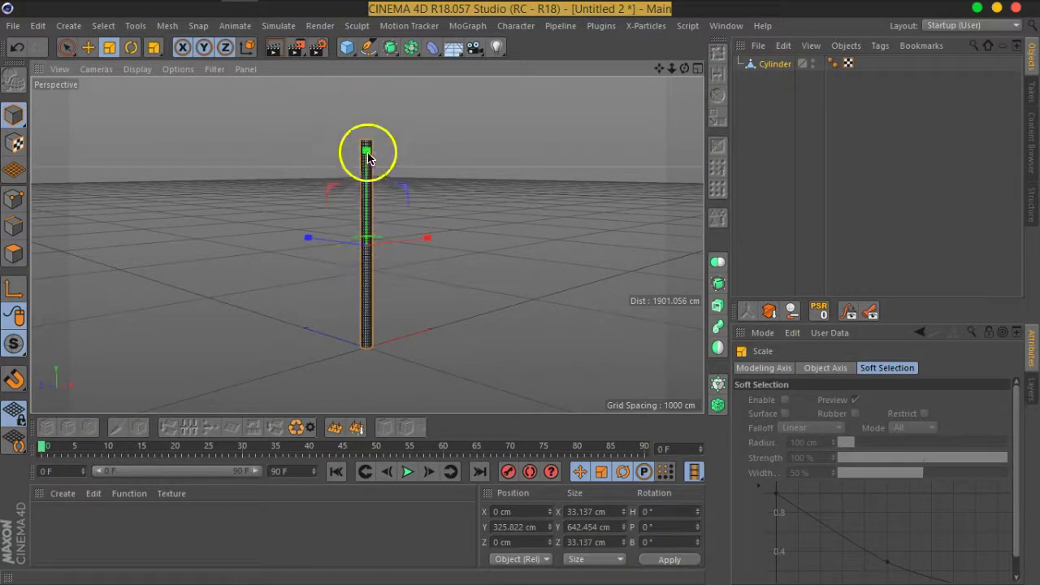
Move the cylinder's axis to its base with Axis Center Y at -100% and Auto Update.
{"action": "left_click", "coordinate": [167, 26]}
{"action": "mouse_move", "coordinate": [181, 166]}
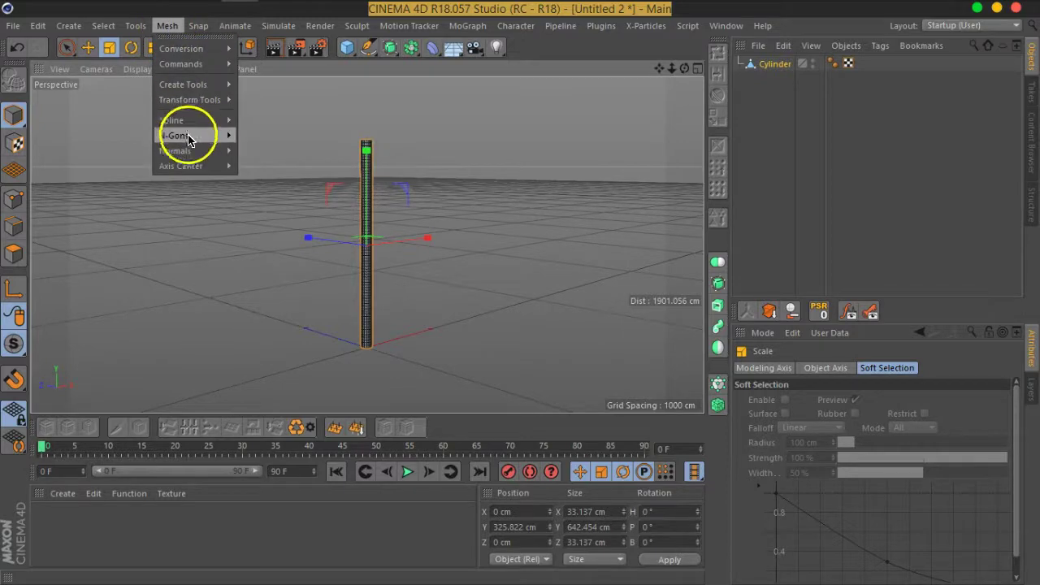
{"action": "left_click", "coordinate": [286, 172]}
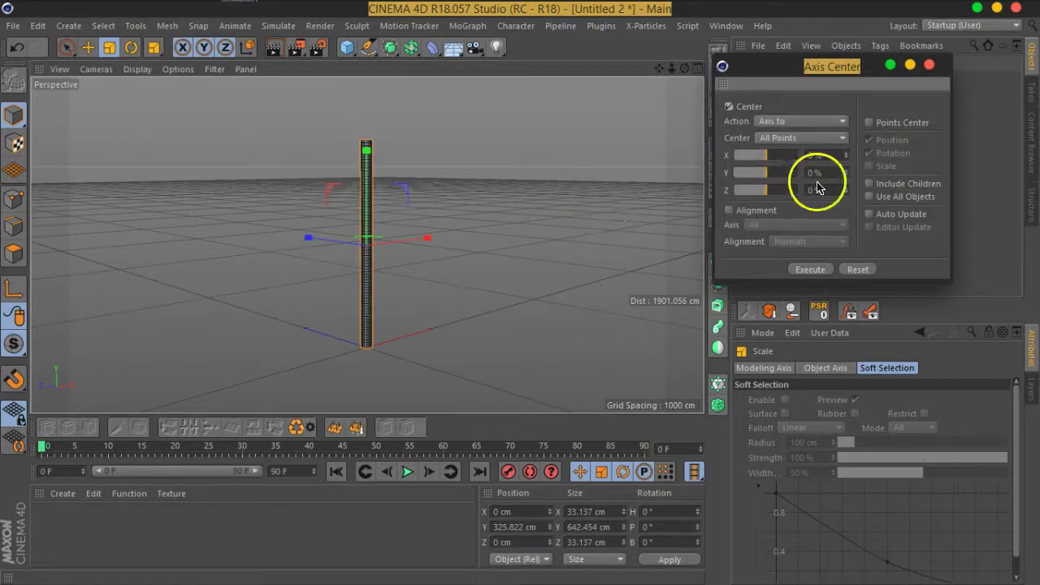
{"action": "left_click_drag", "start_coordinate": [761, 179], "coordinate": [622, 239]}
{"action": "left_click", "coordinate": [869, 214]}
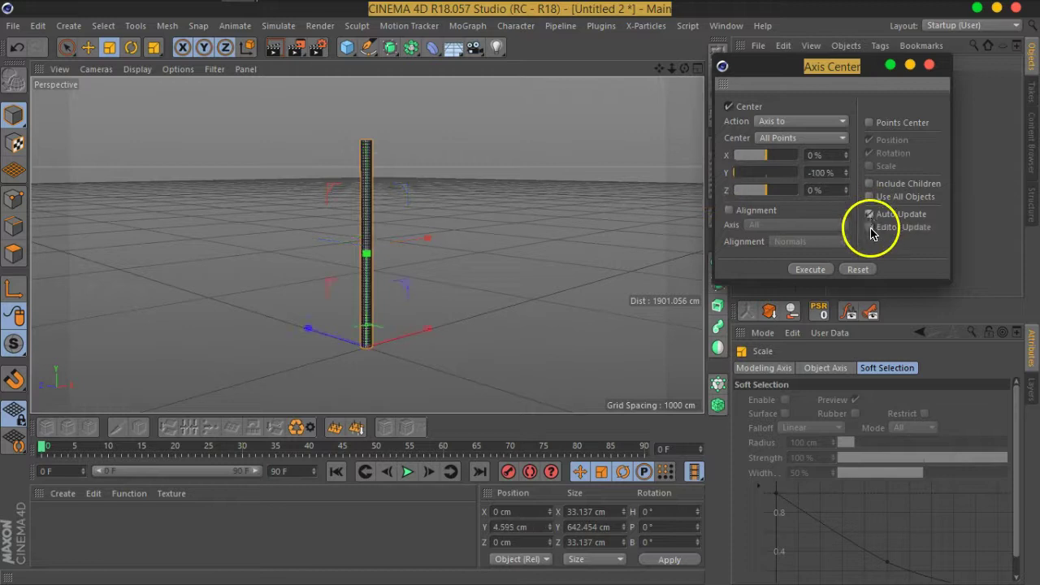
{"action": "left_click", "coordinate": [929, 66]}
Scale the cylinder along Y to 859.236 cm tall and switch to Polygons mode.
{"action": "mouse_move", "coordinate": [366, 257]}
{"action": "left_mouse_down"}
{"action": "mouse_move", "coordinate": [364, 244]}
{"action": "mouse_move", "coordinate": [453, 192]}
{"action": "mouse_move", "coordinate": [370, 254]}
{"action": "left_mouse_up"}
{"action": "scroll", "coordinate": [360, 144], "scroll_direction": "up", "scroll_amount": 5}
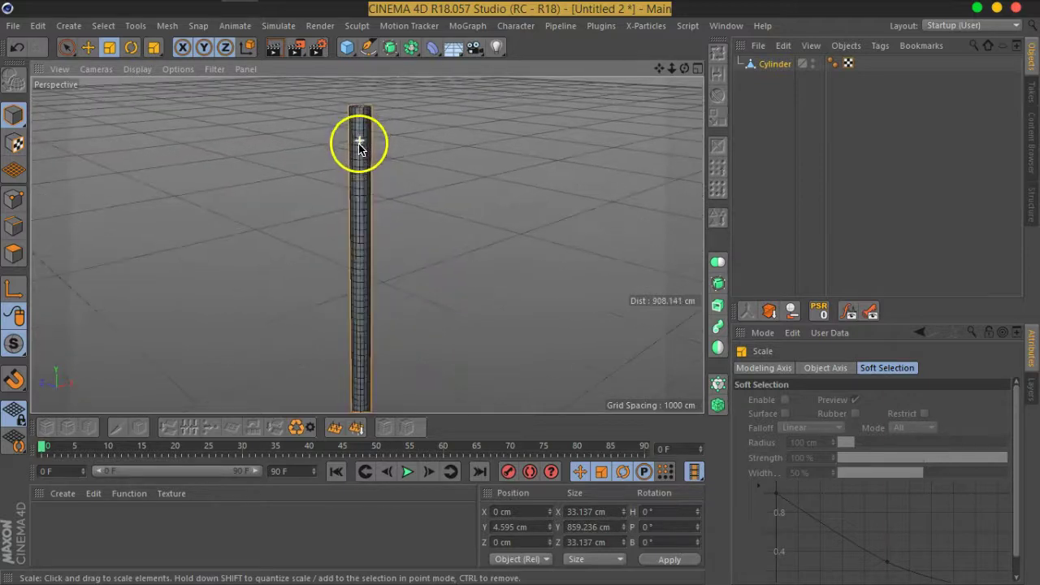
{"action": "left_click", "coordinate": [13, 252]}
{"action": "scroll", "coordinate": [378, 124], "scroll_direction": "up", "scroll_amount": 4}
{"action": "mouse_move", "coordinate": [379, 121]}
{"action": "left_mouse_down", "text": "alt"}
{"action": "mouse_move", "coordinate": [399, 144]}
{"action": "mouse_move", "coordinate": [379, 174]}
{"action": "mouse_move", "coordinate": [405, 238]}
{"action": "mouse_move", "coordinate": [409, 216]}
{"action": "left_mouse_up", "text": "alt"}
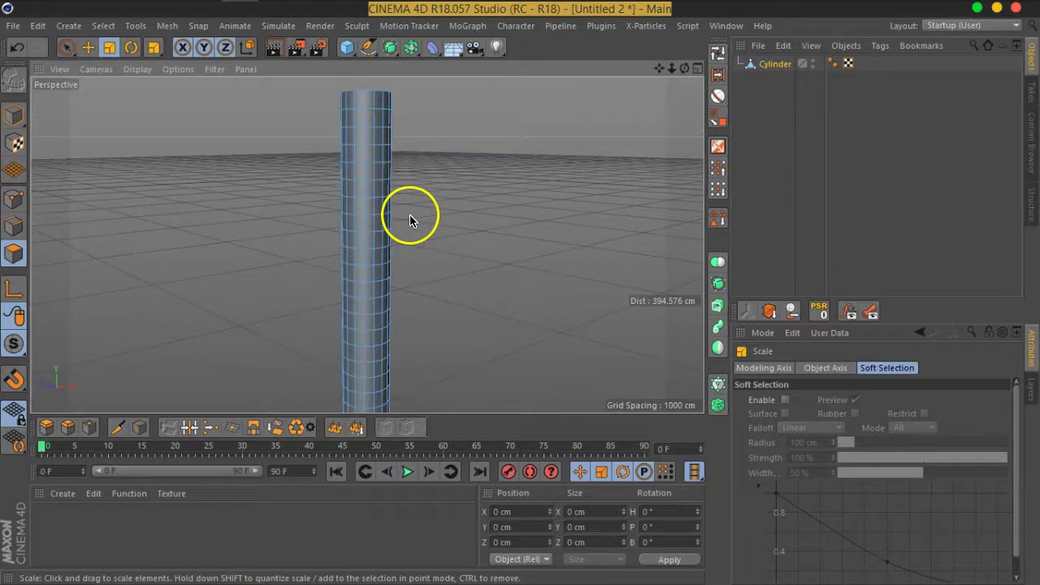
Use Loop Selection to select a 96-polygon band of rings around the upper cylinder.
{"action": "left_click", "coordinate": [718, 52]}
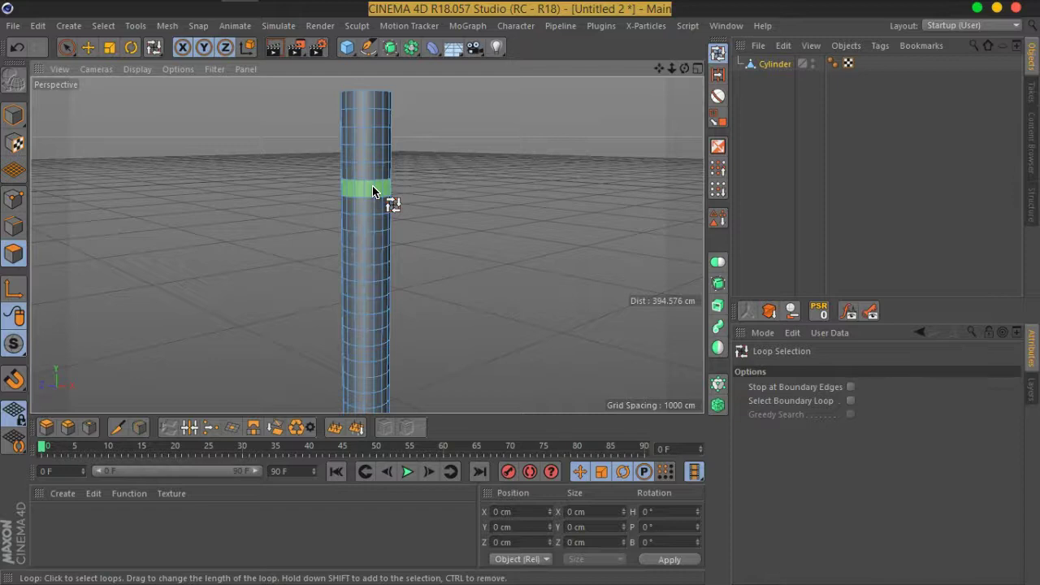
{"action": "left_click_drag", "start_coordinate": [372, 191], "coordinate": [372, 254]}
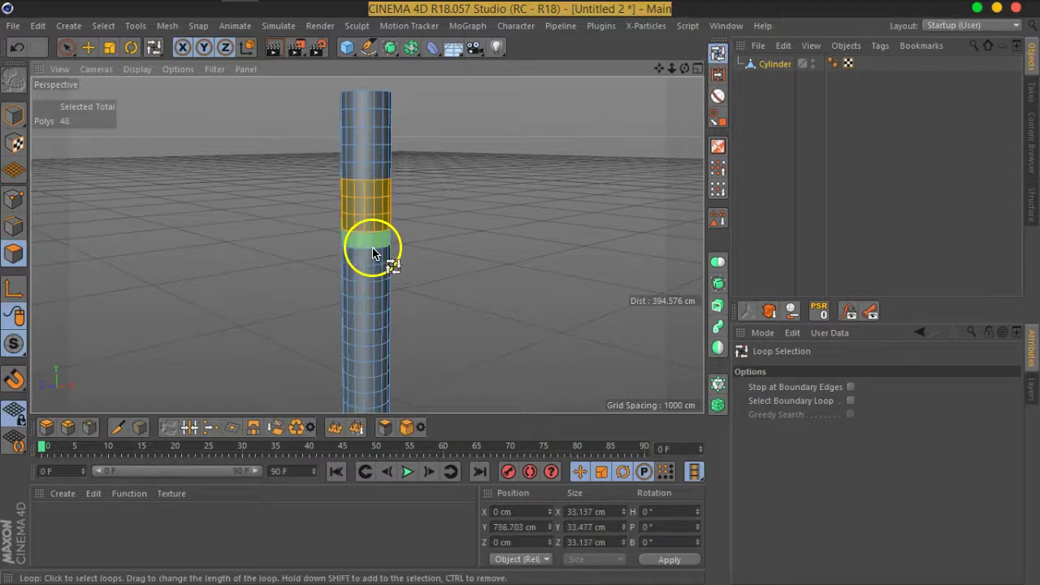
{"action": "left_click_drag", "start_coordinate": [372, 253], "coordinate": [376, 282]}
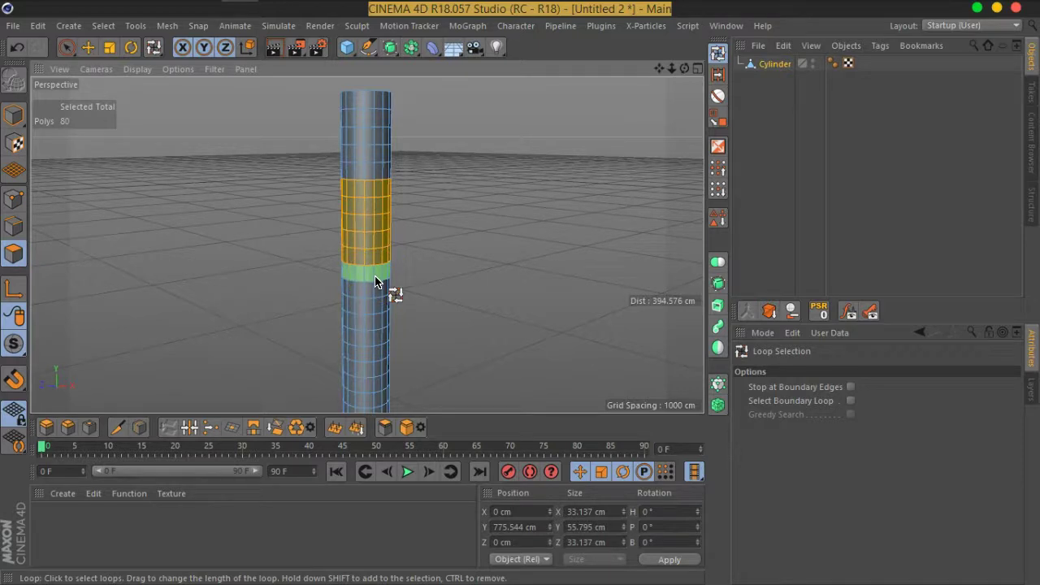
{"action": "mouse_move", "coordinate": [376, 282]}
{"action": "left_mouse_down"}
{"action": "mouse_move", "coordinate": [425, 220]}
{"action": "mouse_move", "coordinate": [387, 189]}
{"action": "mouse_move", "coordinate": [379, 237]}
{"action": "mouse_move", "coordinate": [376, 203]}
{"action": "mouse_move", "coordinate": [382, 279]}
{"action": "mouse_move", "coordinate": [239, 284]}
{"action": "mouse_move", "coordinate": [308, 301]}
{"action": "mouse_move", "coordinate": [362, 288]}
{"action": "left_mouse_up"}
{"action": "mouse_move", "coordinate": [413, 127]}
{"action": "left_mouse_down", "text": "alt"}
{"action": "mouse_move", "coordinate": [395, 244]}
{"action": "mouse_move", "coordinate": [418, 241]}
{"action": "left_mouse_up", "text": "alt"}
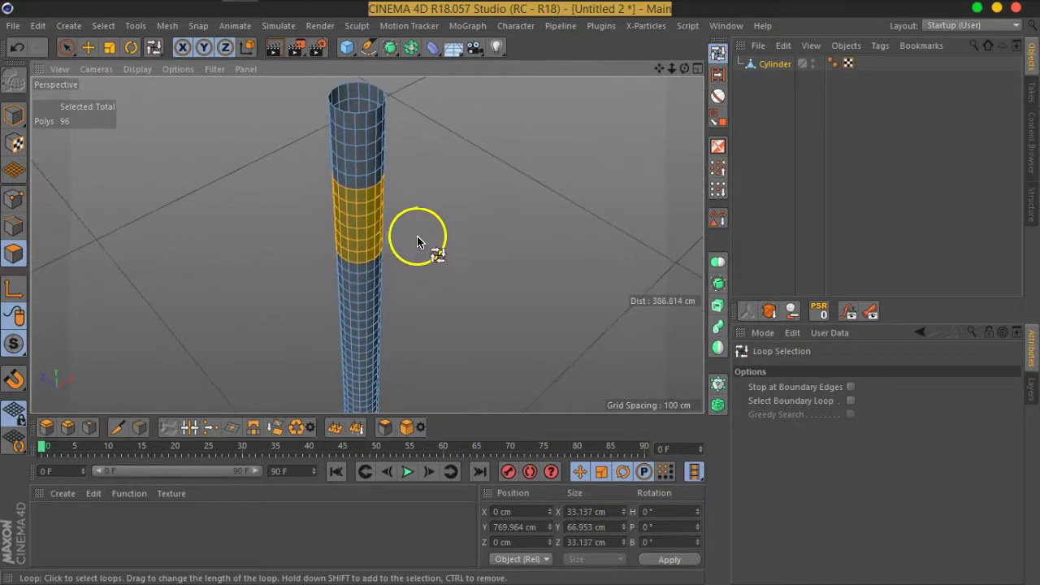
{"action": "right_click", "coordinate": [364, 237]}
Extrude the 96-polygon ring outward by 4.1 cm to form a collar.
{"action": "left_click", "coordinate": [416, 297]}
{"action": "left_click_drag", "start_coordinate": [351, 235], "coordinate": [376, 262], "text": "alt"}
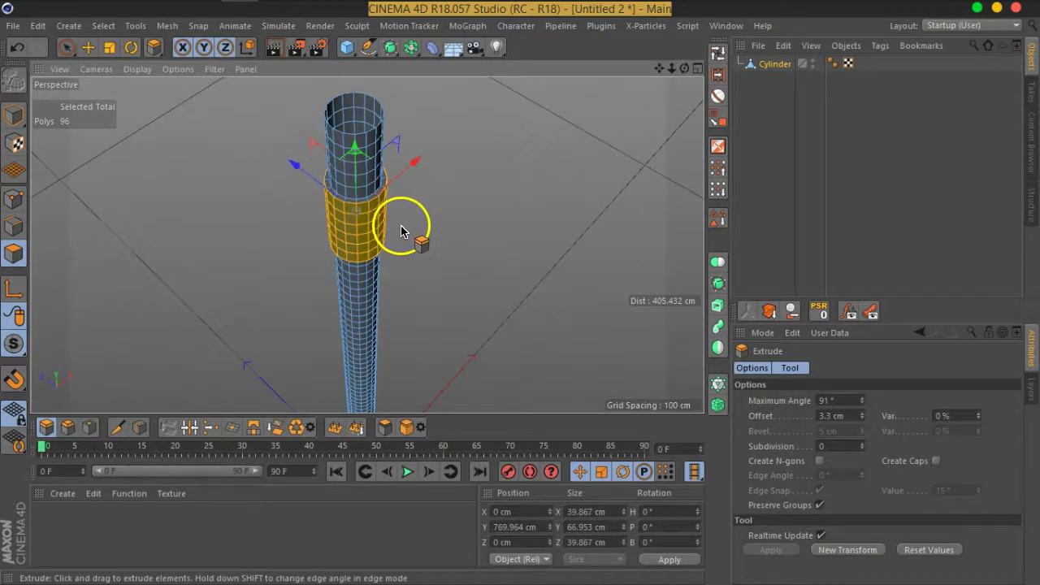
{"action": "mouse_move", "coordinate": [288, 251]}
{"action": "left_mouse_down", "text": "alt"}
{"action": "mouse_move", "coordinate": [279, 181]}
{"action": "mouse_move", "coordinate": [413, 158]}
{"action": "mouse_move", "coordinate": [434, 224]}
{"action": "left_mouse_up", "text": "alt"}
{"action": "left_click", "coordinate": [68, 47]}
{"action": "mouse_move", "coordinate": [529, 255]}
{"action": "left_mouse_down", "text": "alt"}
{"action": "mouse_move", "coordinate": [370, 230]}
{"action": "mouse_move", "coordinate": [360, 208]}
{"action": "left_mouse_up", "text": "alt"}
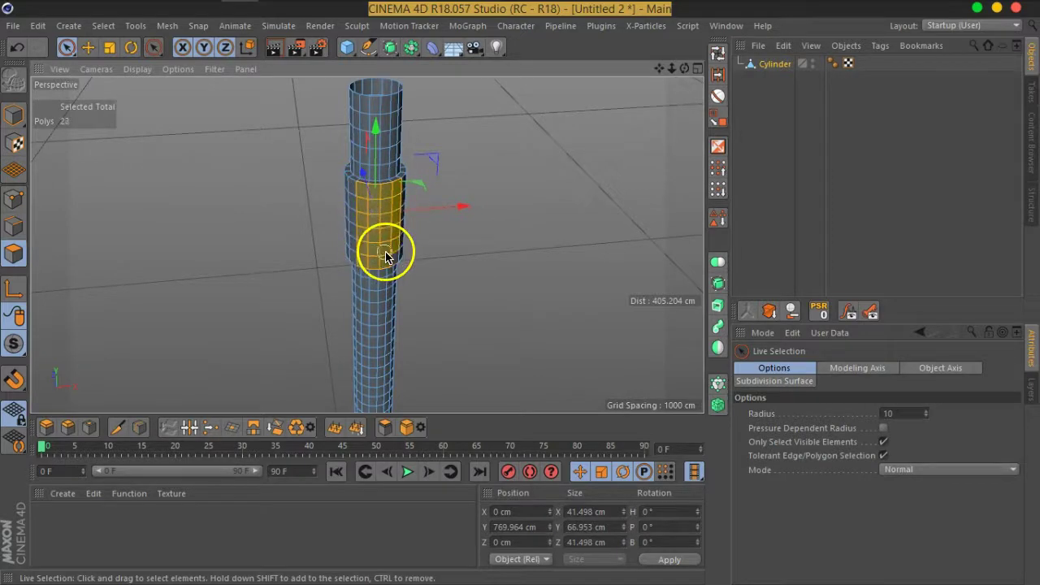
Paint a vertical strip of collar polygons and extrude it sideways about 57.69 cm into an arm.
{"action": "mouse_move", "coordinate": [388, 257]}
{"action": "left_mouse_down", "text": "alt"}
{"action": "mouse_move", "coordinate": [377, 279]}
{"action": "mouse_move", "coordinate": [383, 309]}
{"action": "mouse_move", "coordinate": [353, 295]}
{"action": "left_mouse_up", "text": "alt"}
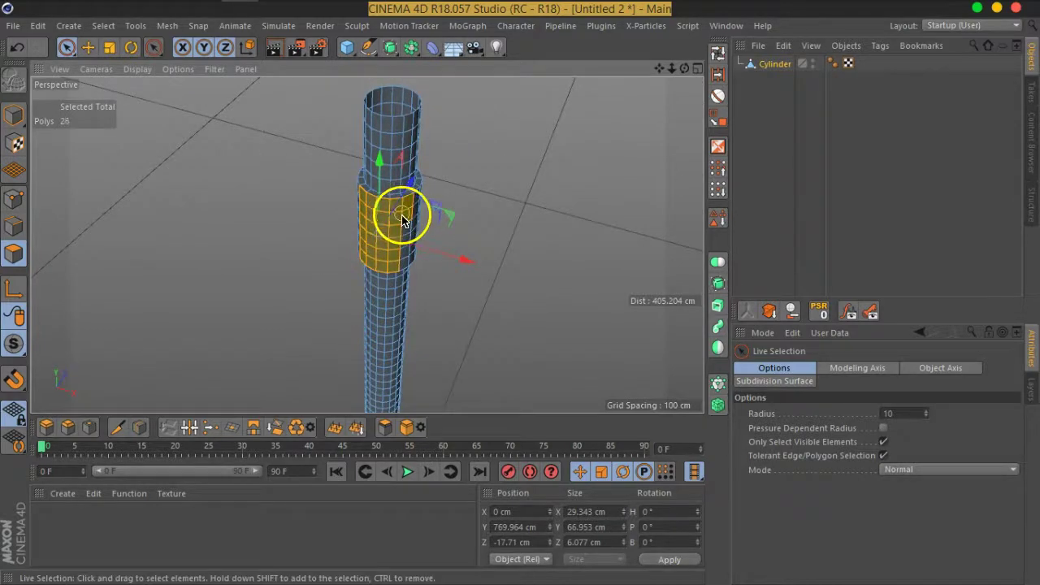
{"action": "mouse_move", "coordinate": [398, 259]}
{"action": "left_mouse_down", "text": "alt"}
{"action": "mouse_move", "coordinate": [406, 268]}
{"action": "mouse_move", "coordinate": [487, 243]}
{"action": "left_mouse_up", "text": "alt"}
{"action": "mouse_move", "coordinate": [363, 195]}
{"action": "left_mouse_down"}
{"action": "mouse_move", "coordinate": [360, 247]}
{"action": "mouse_move", "coordinate": [353, 186]}
{"action": "left_mouse_up"}
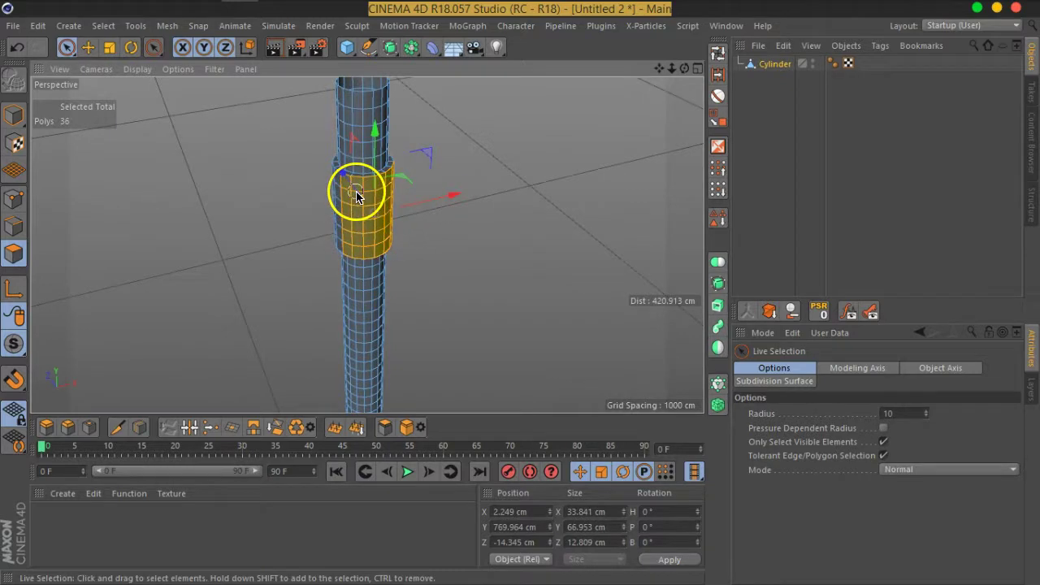
{"action": "mouse_move", "coordinate": [325, 228]}
{"action": "left_mouse_down", "text": "alt"}
{"action": "mouse_move", "coordinate": [424, 257]}
{"action": "mouse_move", "coordinate": [379, 274]}
{"action": "mouse_move", "coordinate": [425, 235]}
{"action": "mouse_move", "coordinate": [418, 265]}
{"action": "mouse_move", "coordinate": [437, 274]}
{"action": "left_mouse_up", "text": "alt"}
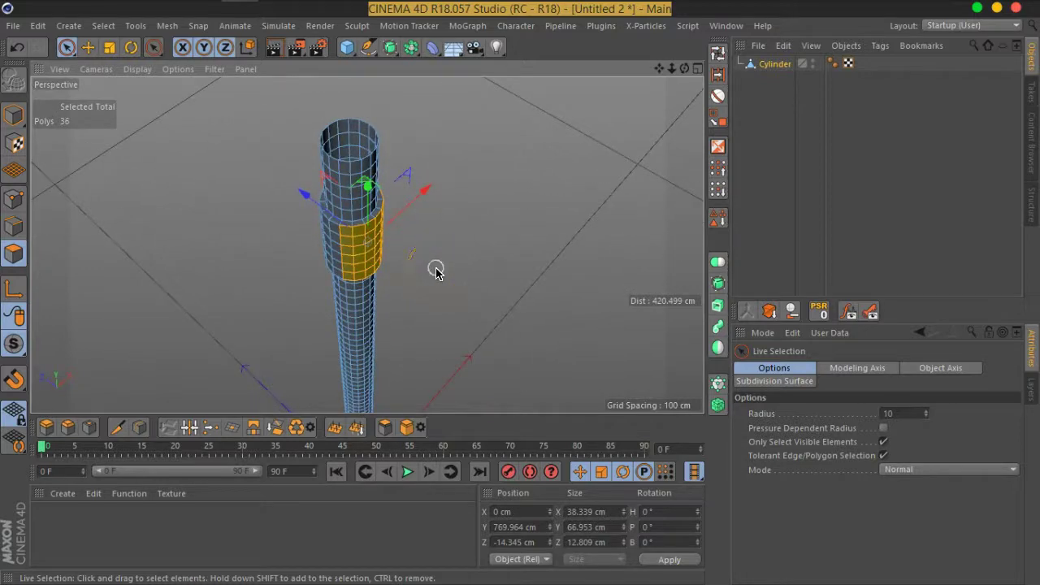
{"action": "mouse_move", "coordinate": [308, 196]}
{"action": "left_mouse_down", "text": "ctrl"}
{"action": "mouse_move", "coordinate": [379, 234]}
{"action": "mouse_move", "coordinate": [635, 163]}
{"action": "mouse_move", "coordinate": [610, 235]}
{"action": "mouse_move", "coordinate": [474, 271]}
{"action": "mouse_move", "coordinate": [576, 198]}
{"action": "mouse_move", "coordinate": [550, 167]}
{"action": "mouse_move", "coordinate": [529, 248]}
{"action": "left_mouse_up", "text": "ctrl"}
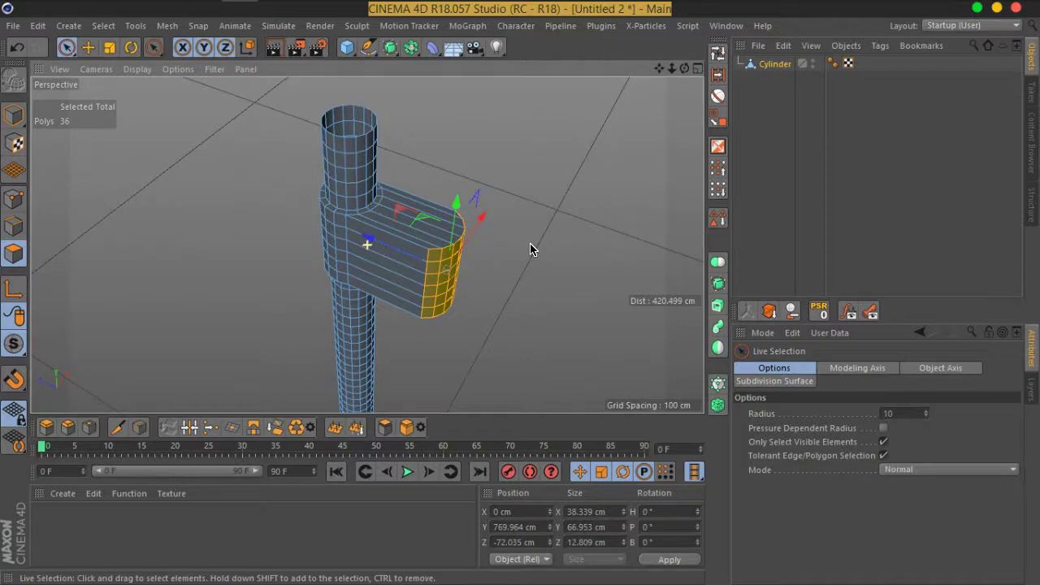
{"action": "mouse_move", "coordinate": [530, 249]}
{"action": "left_mouse_down", "text": "alt"}
{"action": "mouse_move", "coordinate": [591, 190]}
{"action": "mouse_move", "coordinate": [657, 204]}
{"action": "mouse_move", "coordinate": [665, 255]}
{"action": "mouse_move", "coordinate": [582, 260]}
{"action": "left_mouse_up", "text": "alt"}
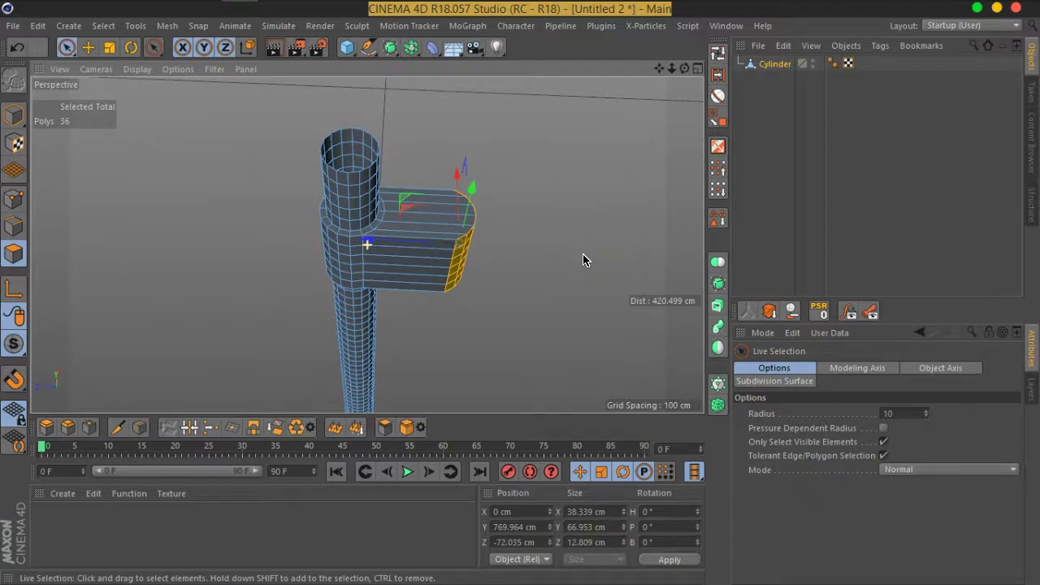
Undo twice and redo once so the arm is gone but the raised collar stays.
{"action": "key", "text": "ctrl+z"}
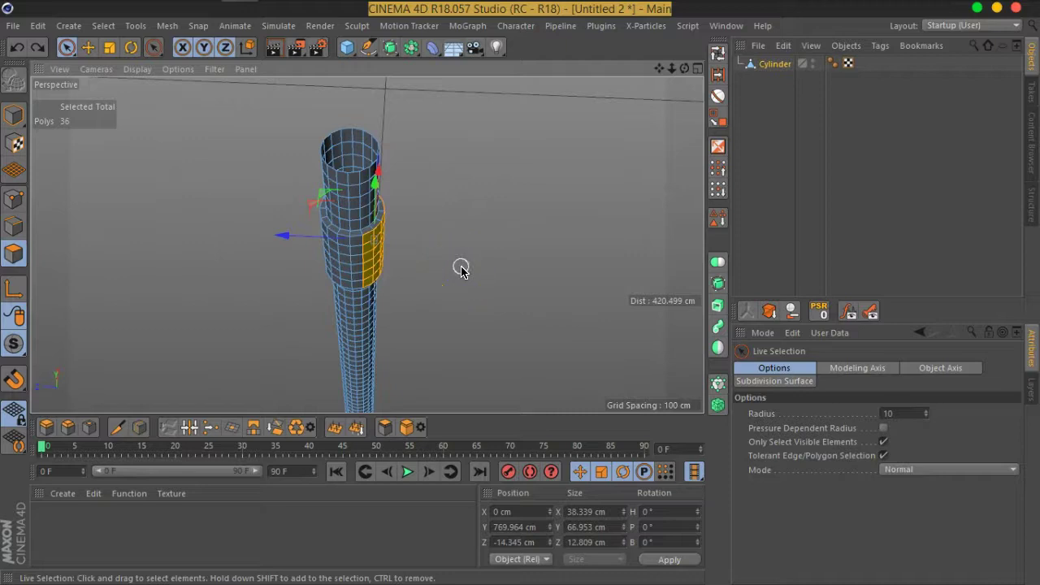
{"action": "key", "text": "ctrl+z"}
{"action": "left_click", "coordinate": [620, 182]}
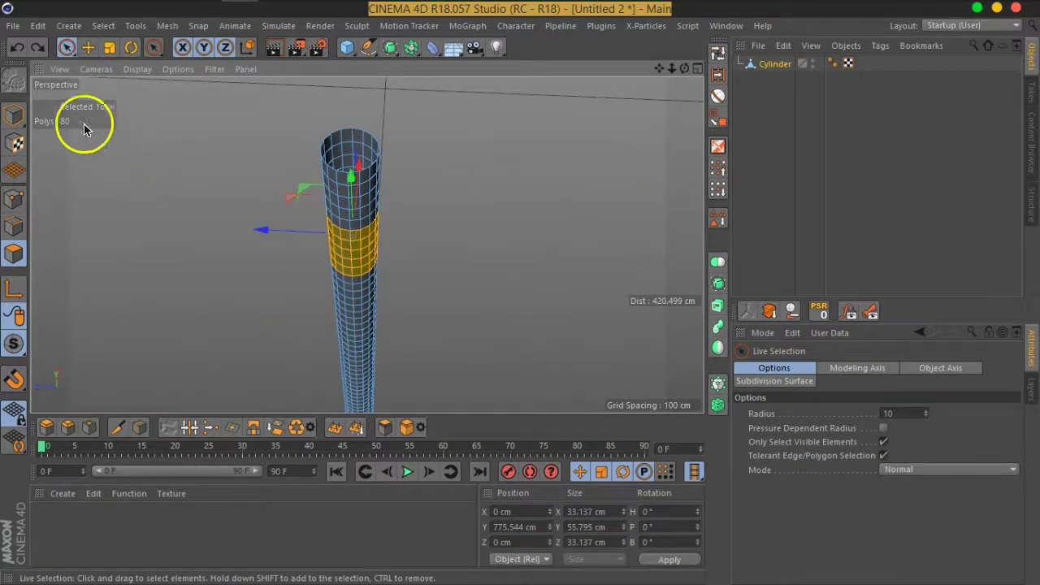
{"action": "left_click", "coordinate": [39, 49]}
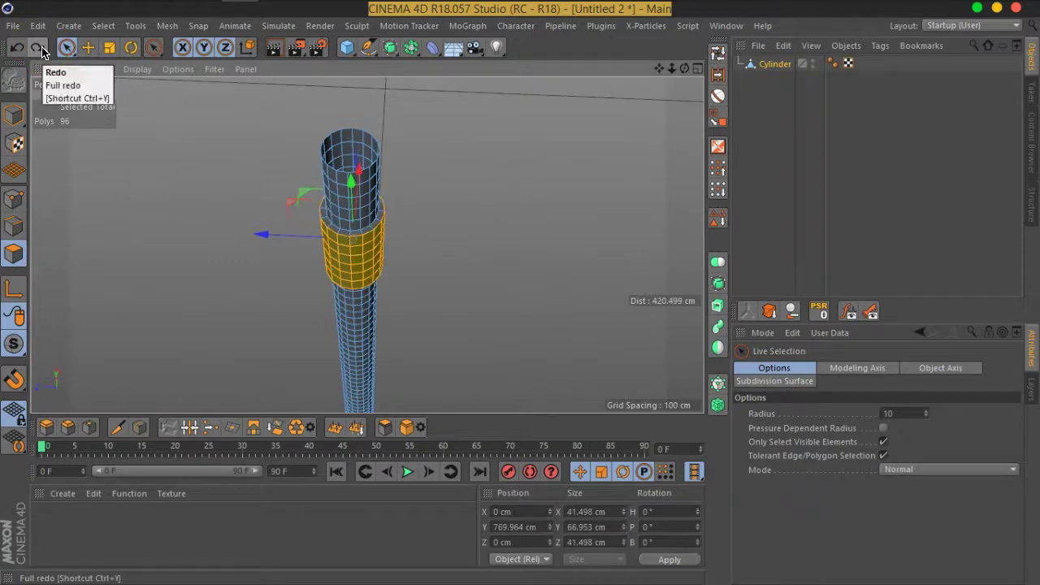
{"action": "right_click", "coordinate": [365, 266]}
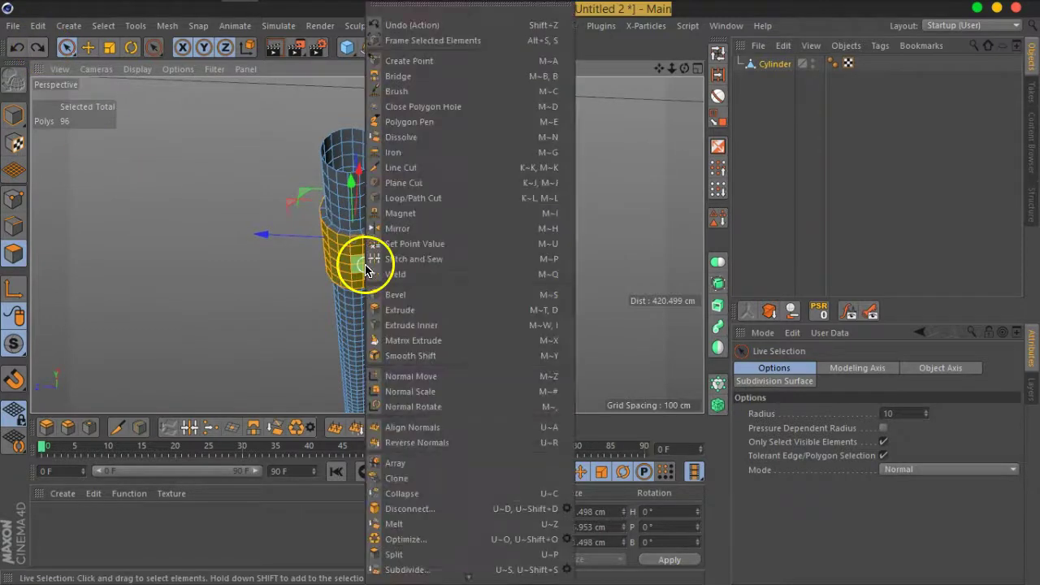
Extrude the collar ring outward by 7.5 cm to thicken it.
{"action": "left_click", "coordinate": [400, 309]}
{"action": "left_click_drag", "start_coordinate": [399, 283], "coordinate": [457, 299]}
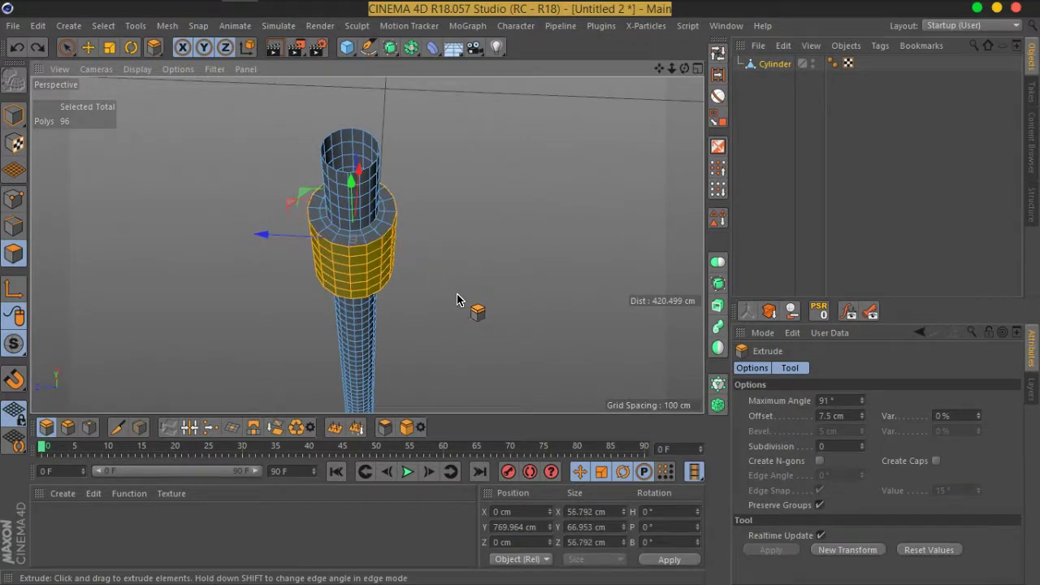
{"action": "left_click", "coordinate": [66, 46]}
{"action": "mouse_move", "coordinate": [460, 284]}
{"action": "left_mouse_down", "text": "alt"}
{"action": "mouse_move", "coordinate": [314, 212]}
{"action": "mouse_move", "coordinate": [344, 204]}
{"action": "mouse_move", "coordinate": [256, 176]}
{"action": "mouse_move", "coordinate": [302, 193]}
{"action": "left_mouse_up", "text": "alt"}
Select a 36-polygon strip on the collar's side and extrude it about 60.6 cm into an arm.
{"action": "left_click", "coordinate": [338, 208]}
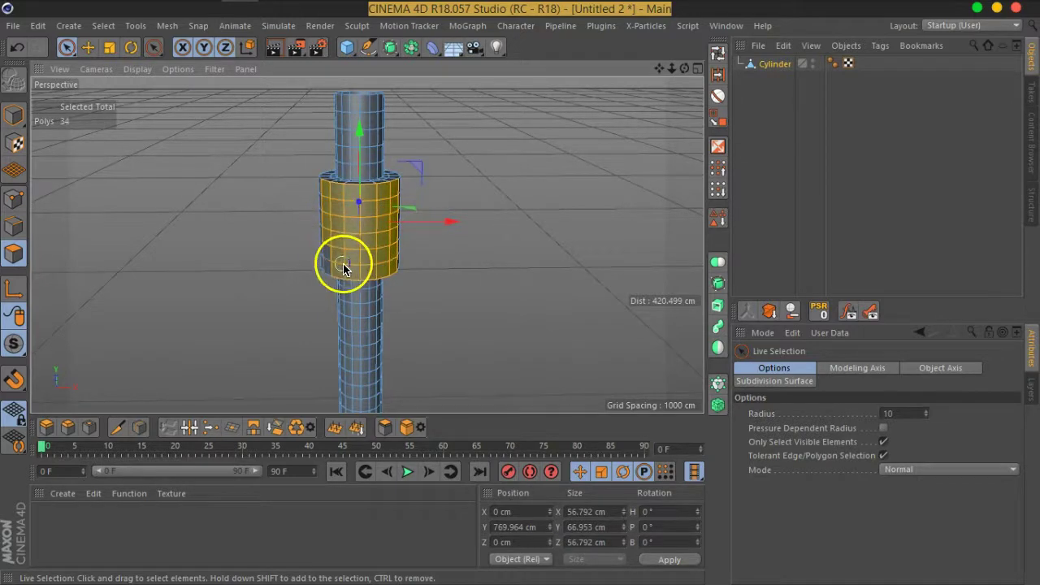
{"action": "mouse_move", "coordinate": [333, 258]}
{"action": "left_mouse_down", "text": "alt"}
{"action": "mouse_move", "coordinate": [378, 304]}
{"action": "mouse_move", "coordinate": [325, 216]}
{"action": "mouse_move", "coordinate": [383, 238]}
{"action": "left_mouse_up", "text": "alt"}
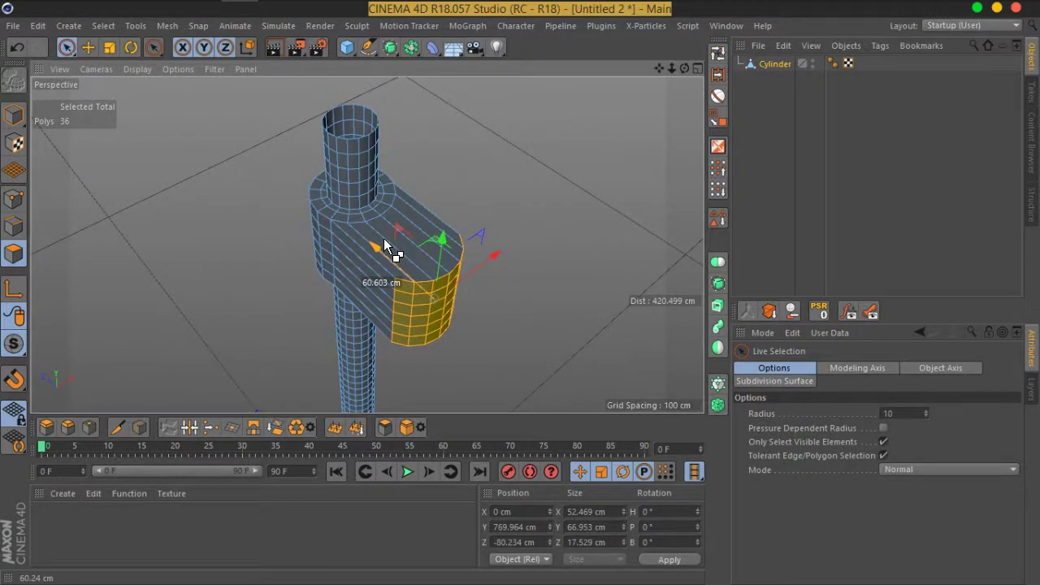
{"action": "left_click_drag", "start_coordinate": [384, 238], "coordinate": [383, 238]}
{"action": "mouse_move", "coordinate": [345, 297]}
{"action": "left_mouse_down", "text": "alt"}
{"action": "mouse_move", "coordinate": [453, 234]}
{"action": "mouse_move", "coordinate": [371, 244]}
{"action": "left_mouse_up", "text": "alt"}
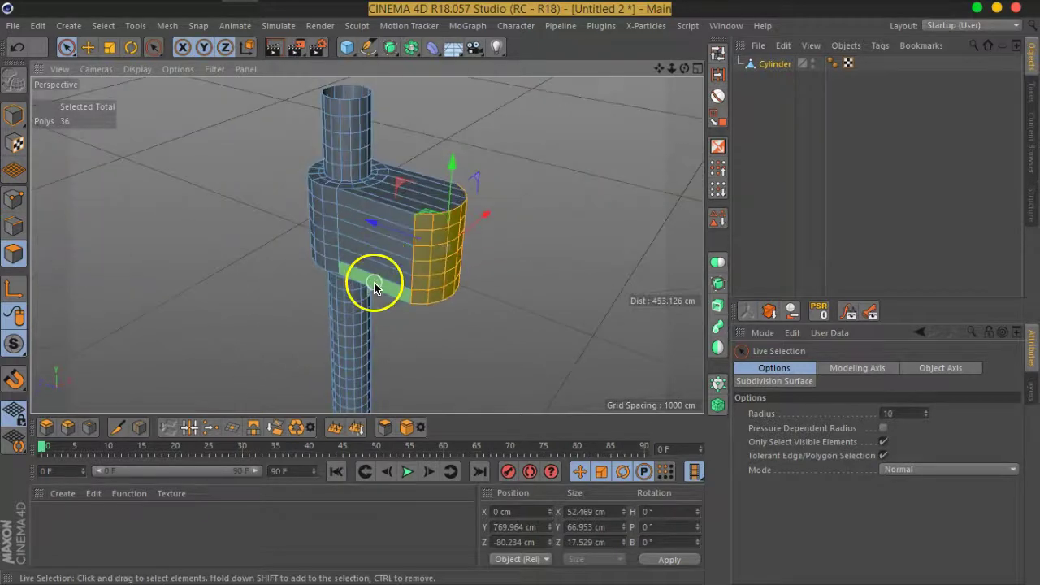
Cut a new edge loop across the arm and centre it at 50%.
{"action": "right_click", "coordinate": [371, 285]}
{"action": "left_click", "coordinate": [429, 200]}
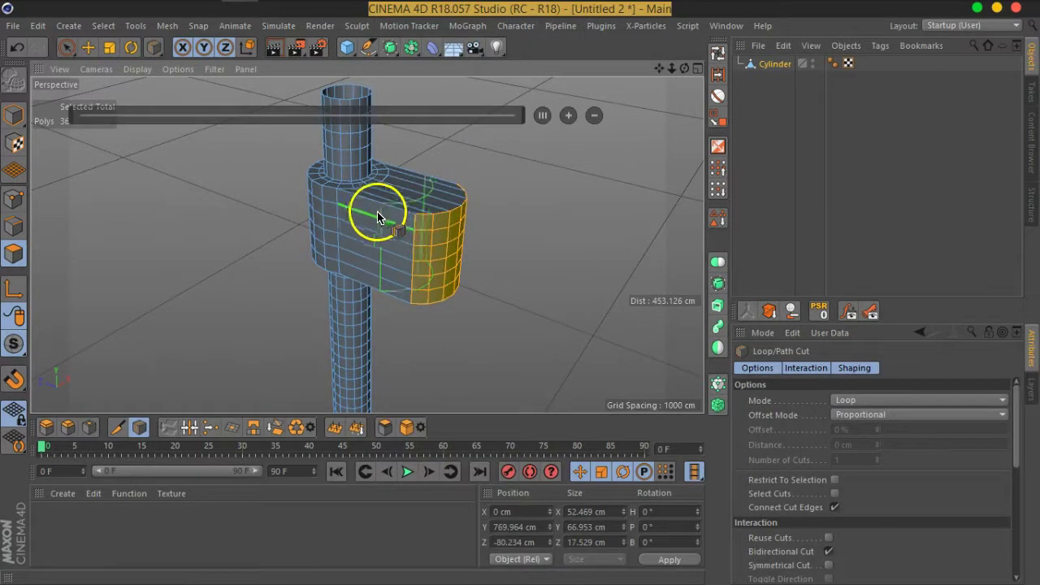
{"action": "left_click", "coordinate": [371, 207]}
{"action": "mouse_move", "coordinate": [371, 206]}
{"action": "left_mouse_down", "text": "alt"}
{"action": "mouse_move", "coordinate": [406, 244]}
{"action": "mouse_move", "coordinate": [512, 179]}
{"action": "left_mouse_up", "text": "alt"}
{"action": "left_click", "coordinate": [541, 115]}
{"action": "mouse_move", "coordinate": [487, 220]}
{"action": "left_mouse_down", "text": "alt"}
{"action": "mouse_move", "coordinate": [348, 232]}
{"action": "mouse_move", "coordinate": [496, 221]}
{"action": "mouse_move", "coordinate": [600, 182]}
{"action": "left_mouse_up", "text": "alt"}
Put the cylinder under a Subdivision Surface and switch the smoothing off.
{"action": "left_click", "coordinate": [390, 47]}
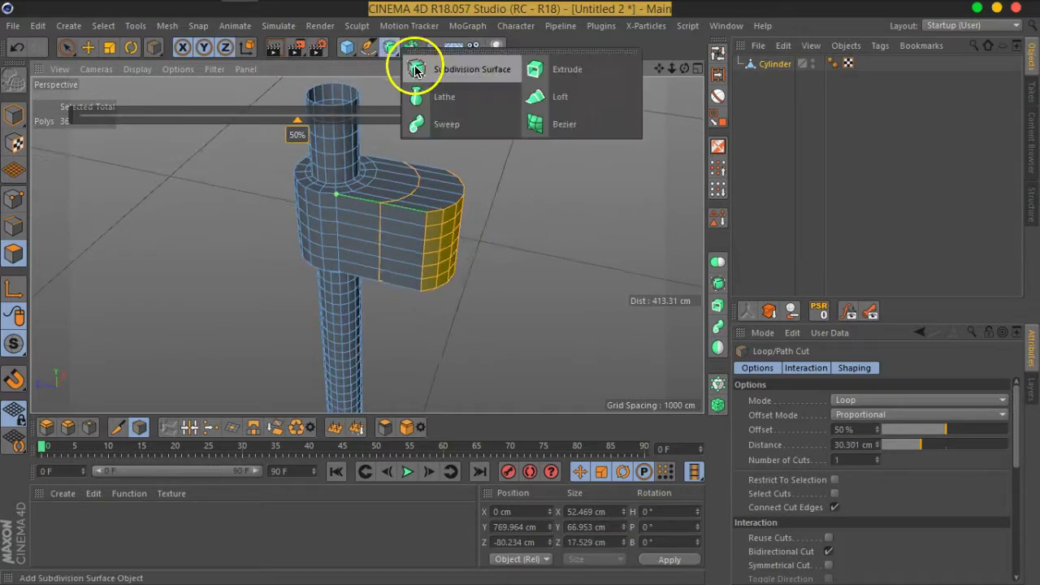
{"action": "left_click", "coordinate": [423, 65], "text": "alt"}
{"action": "mouse_move", "coordinate": [444, 279]}
{"action": "left_mouse_down", "text": "alt"}
{"action": "mouse_move", "coordinate": [355, 169]}
{"action": "mouse_move", "coordinate": [536, 147]}
{"action": "mouse_move", "coordinate": [380, 276]}
{"action": "mouse_move", "coordinate": [344, 244]}
{"action": "mouse_move", "coordinate": [414, 186]}
{"action": "mouse_move", "coordinate": [467, 205]}
{"action": "mouse_move", "coordinate": [465, 298]}
{"action": "left_mouse_up", "text": "alt"}
{"action": "left_click", "coordinate": [783, 79]}
{"action": "left_click", "coordinate": [863, 64]}
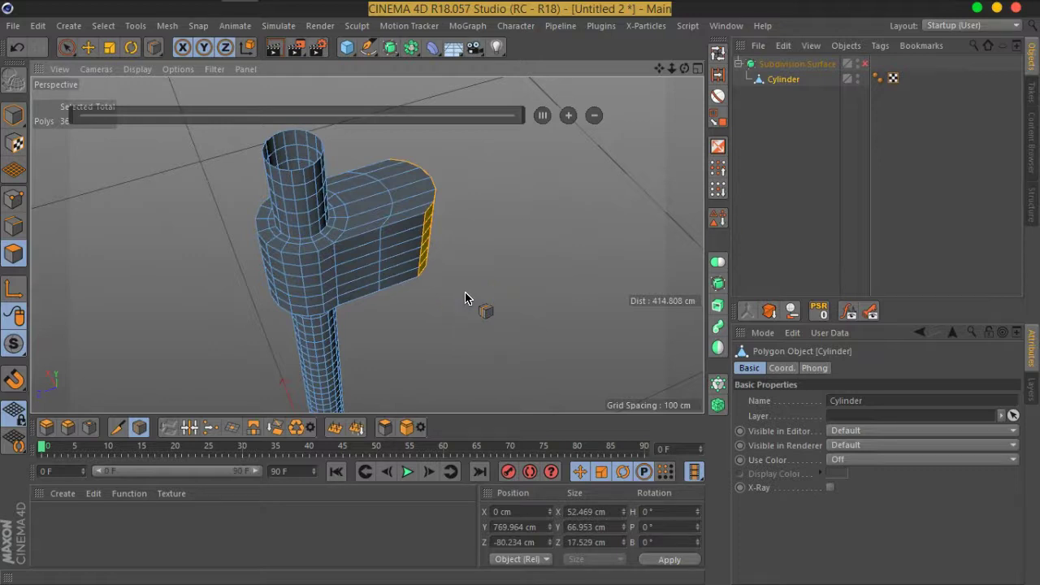
Cut another edge loop across the arm with Loop/Path Cut.
{"action": "mouse_move", "coordinate": [465, 298]}
{"action": "left_mouse_down", "text": "alt"}
{"action": "mouse_move", "coordinate": [336, 263]}
{"action": "mouse_move", "coordinate": [379, 267]}
{"action": "mouse_move", "coordinate": [371, 302]}
{"action": "mouse_move", "coordinate": [412, 225]}
{"action": "mouse_move", "coordinate": [332, 186]}
{"action": "mouse_move", "coordinate": [349, 209]}
{"action": "mouse_move", "coordinate": [128, 79]}
{"action": "left_mouse_up", "text": "alt"}
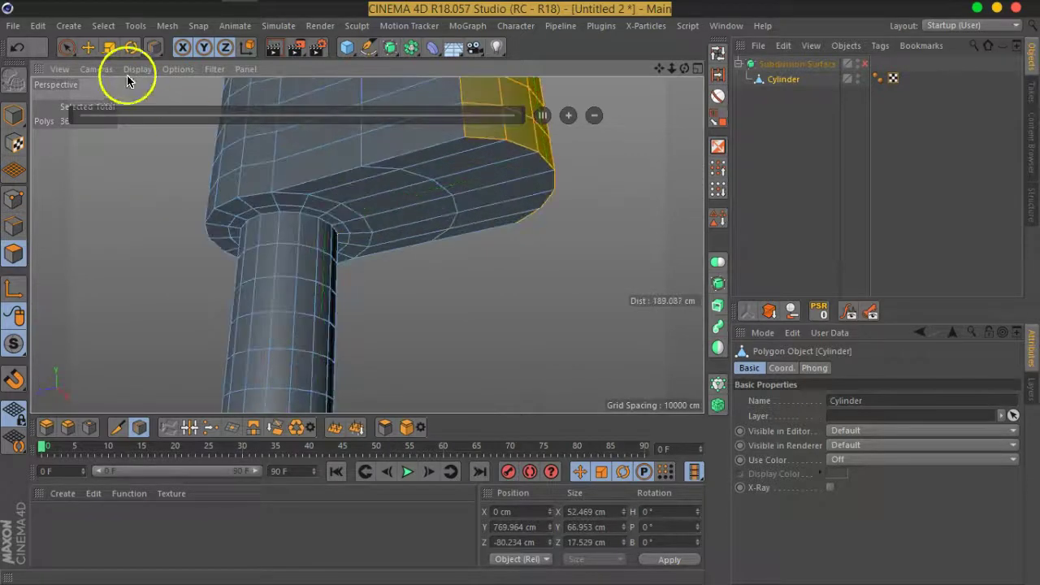
{"action": "left_click", "coordinate": [66, 51]}
{"action": "mouse_move", "coordinate": [430, 258]}
{"action": "left_mouse_down", "text": "alt"}
{"action": "mouse_move", "coordinate": [402, 251]}
{"action": "mouse_move", "coordinate": [466, 181]}
{"action": "mouse_move", "coordinate": [434, 225]}
{"action": "mouse_move", "coordinate": [362, 172]}
{"action": "left_mouse_up", "text": "alt"}
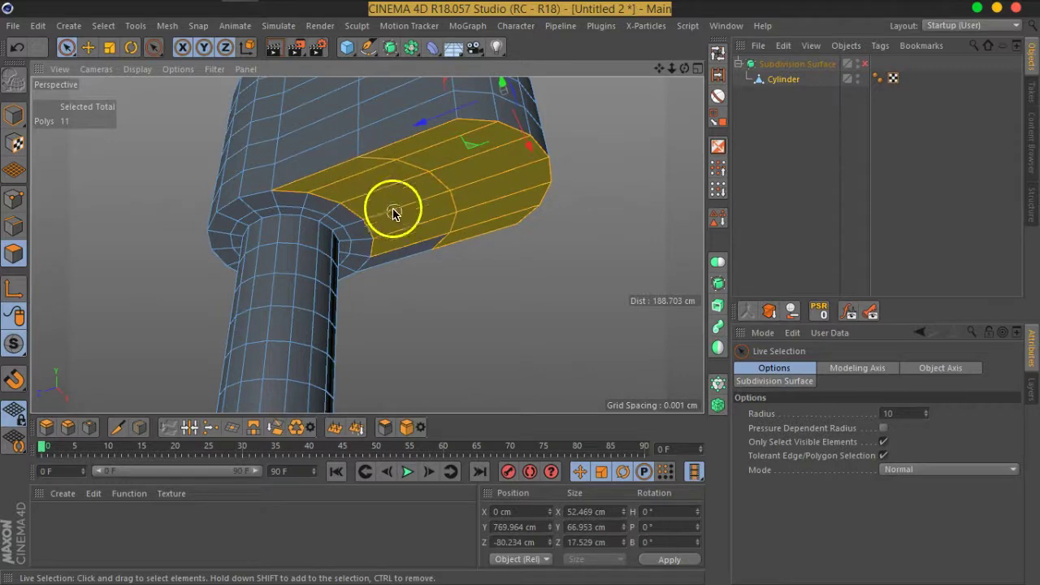
{"action": "mouse_move", "coordinate": [390, 232]}
{"action": "left_mouse_down", "text": "alt"}
{"action": "mouse_move", "coordinate": [359, 170]}
{"action": "mouse_move", "coordinate": [399, 279]}
{"action": "mouse_move", "coordinate": [462, 269]}
{"action": "mouse_move", "coordinate": [447, 210]}
{"action": "left_mouse_up", "text": "alt"}
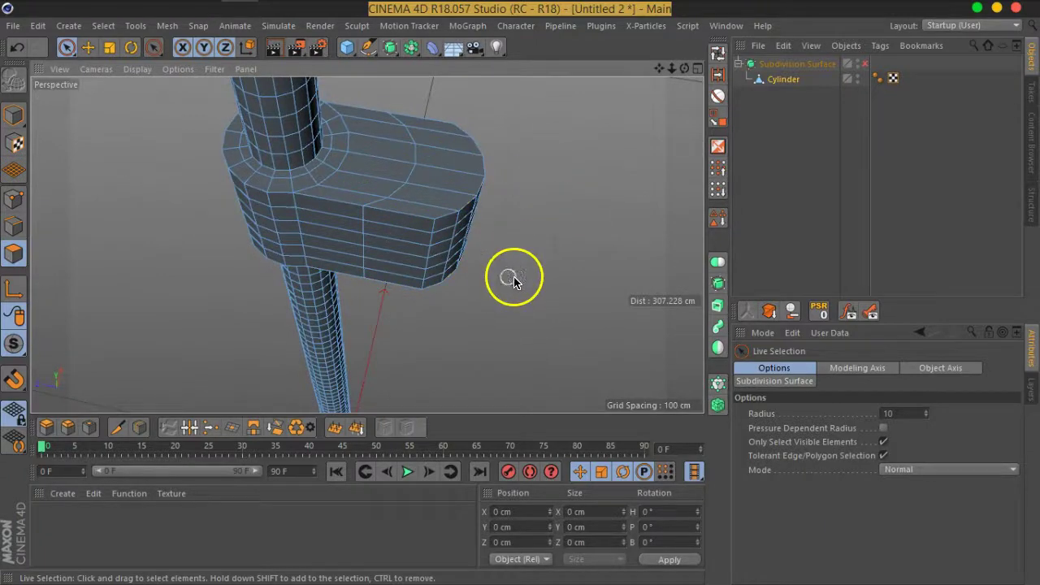
{"action": "right_click", "coordinate": [465, 219]}
{"action": "left_click", "coordinate": [536, 197]}
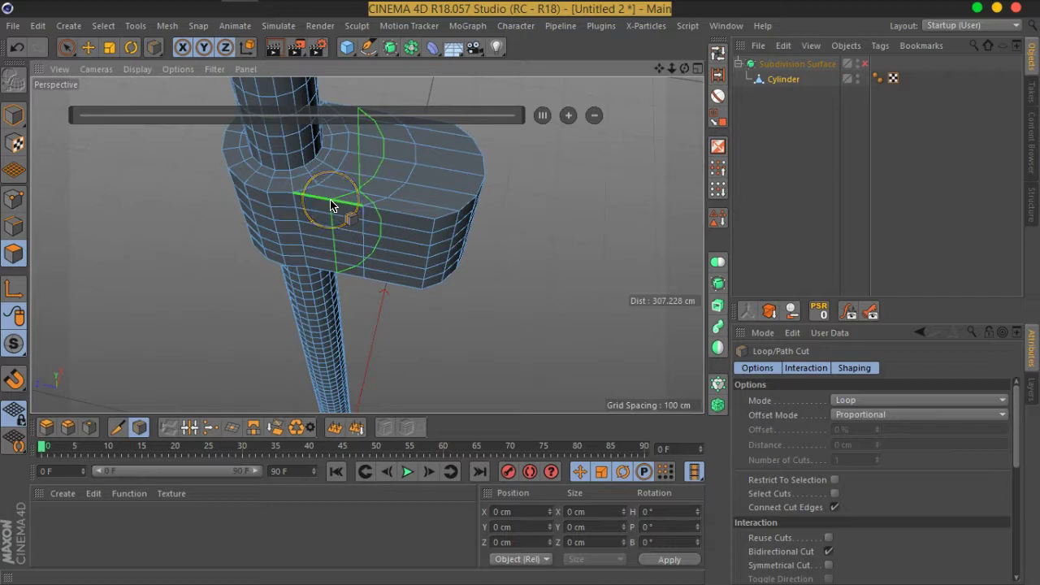
{"action": "left_click", "coordinate": [330, 206]}
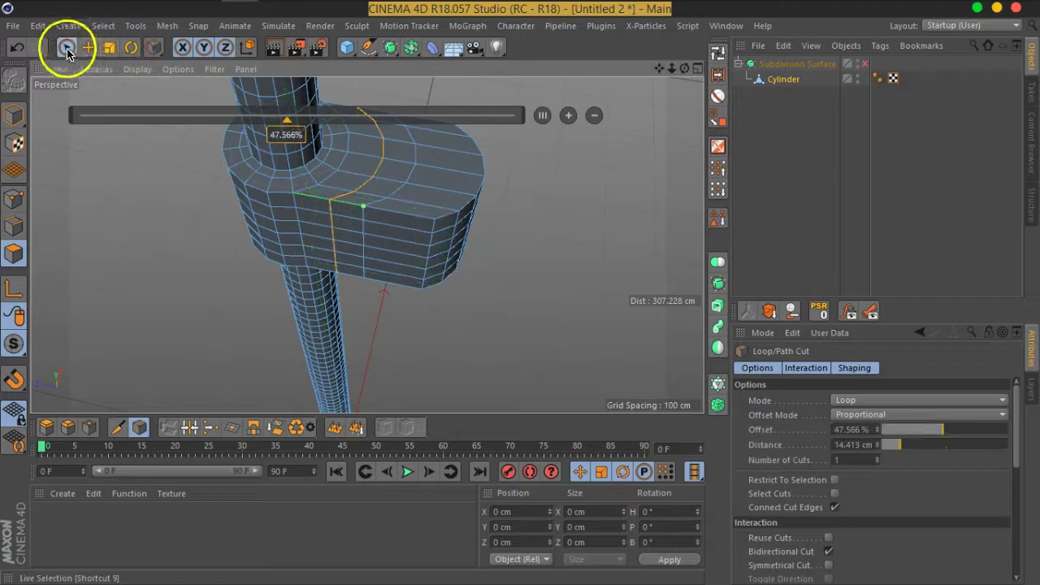
Loop-select the new edge loop, slide it 10.877 cm along the arm, and return to Model mode.
{"action": "left_click", "coordinate": [68, 51]}
{"action": "left_click", "coordinate": [717, 77]}
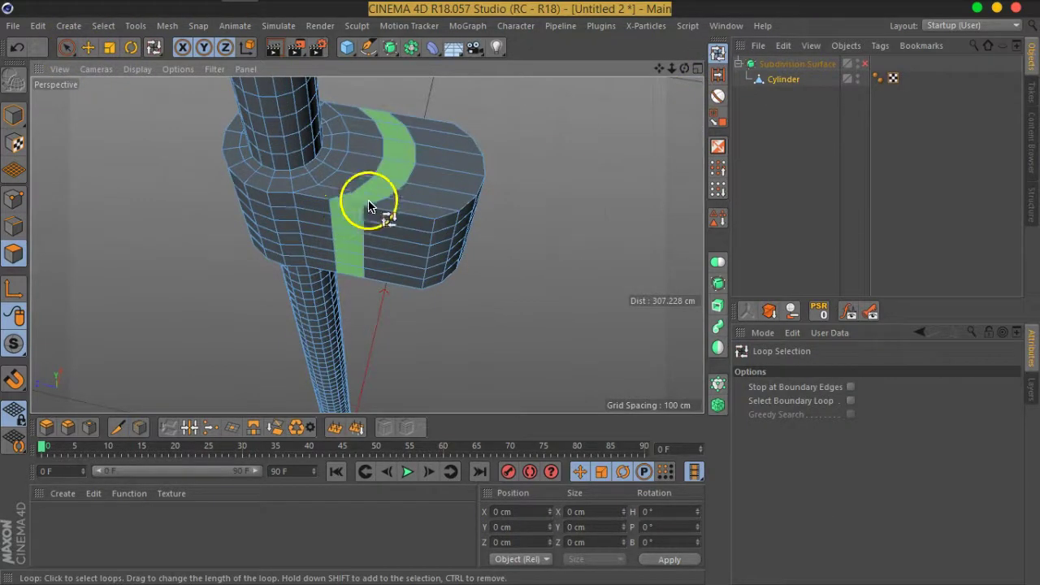
{"action": "left_click", "coordinate": [7, 228]}
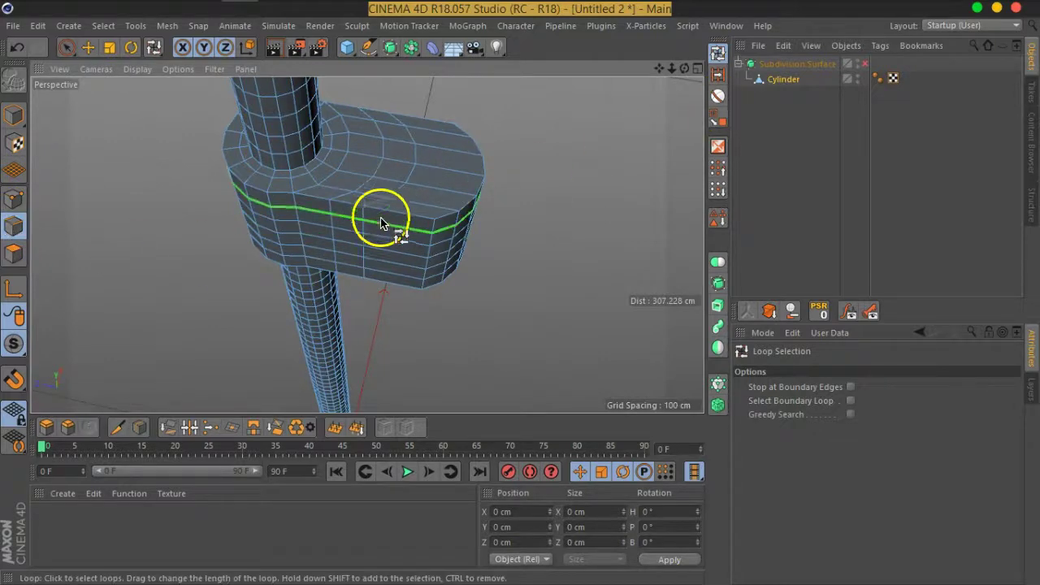
{"action": "left_click", "coordinate": [380, 213]}
{"action": "right_click", "coordinate": [328, 235]}
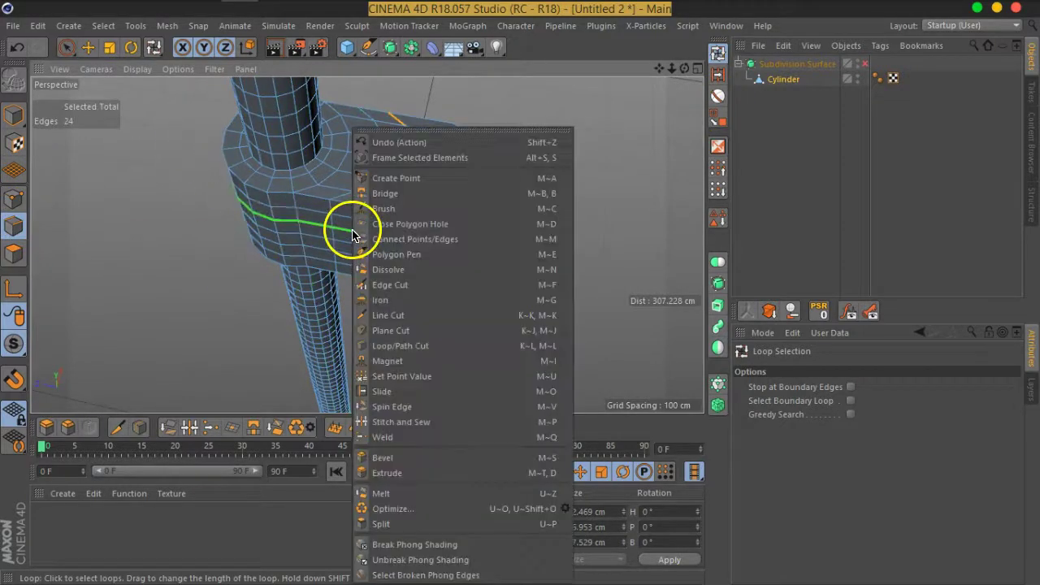
{"action": "left_click", "coordinate": [372, 399]}
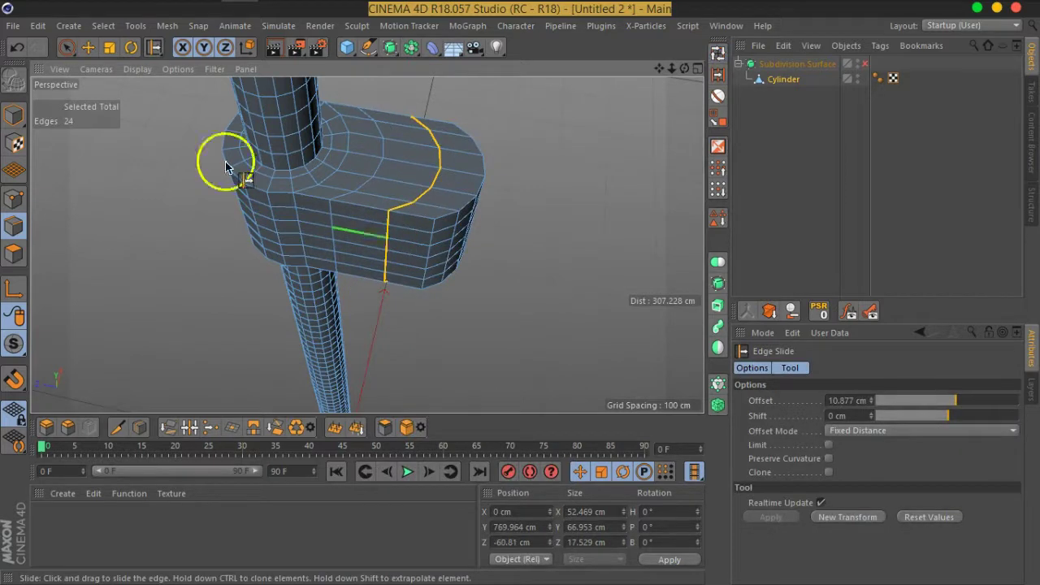
{"action": "left_click", "coordinate": [68, 47]}
{"action": "mouse_move", "coordinate": [443, 268]}
{"action": "left_mouse_down", "text": "alt"}
{"action": "mouse_move", "coordinate": [421, 276]}
{"action": "mouse_move", "coordinate": [398, 264]}
{"action": "left_mouse_up", "text": "alt"}
{"action": "left_click", "coordinate": [14, 252]}
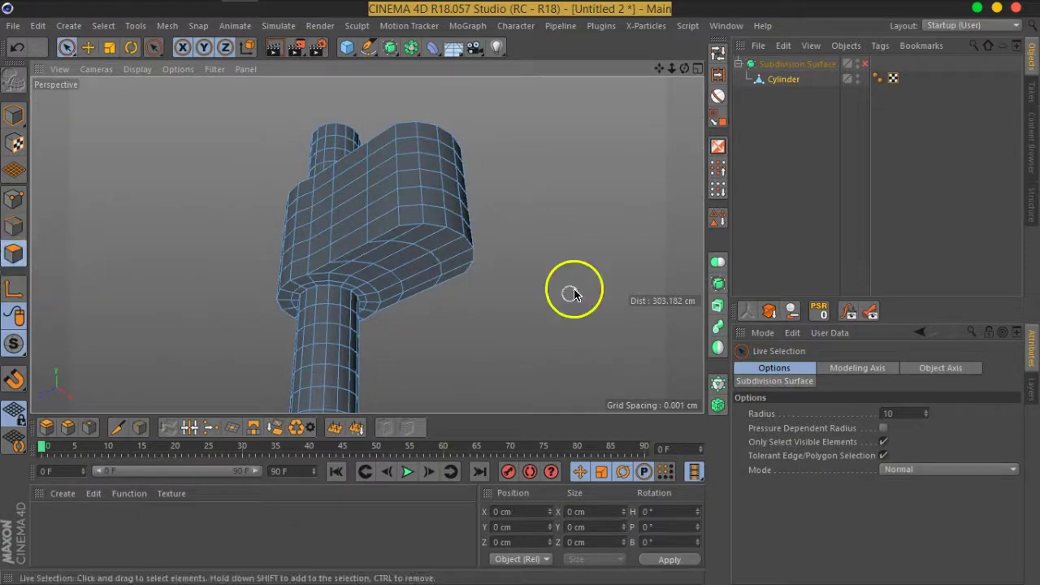
Select the band under the arm plus the collar's top ring and inner rim loops.
{"action": "scroll", "coordinate": [529, 260], "scroll_direction": "up", "scroll_amount": 3}
{"action": "scroll", "coordinate": [325, 243], "scroll_direction": "up", "scroll_amount": 2}
{"action": "mouse_move", "coordinate": [290, 239]}
{"action": "left_mouse_down"}
{"action": "mouse_move", "coordinate": [309, 225]}
{"action": "mouse_move", "coordinate": [376, 268]}
{"action": "left_mouse_up"}
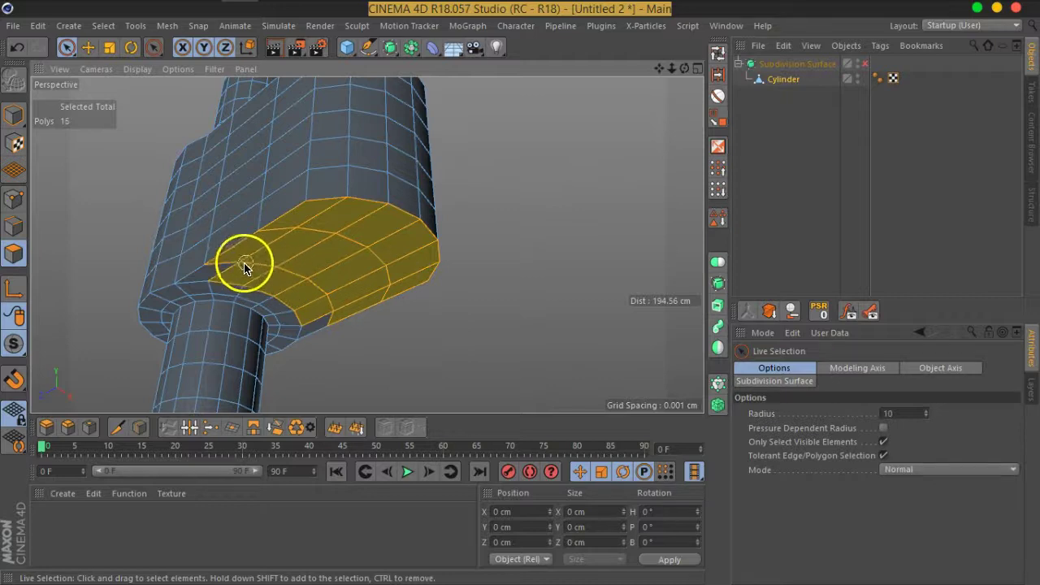
{"action": "scroll", "coordinate": [313, 329], "scroll_direction": "down", "scroll_amount": 4}
{"action": "mouse_move", "coordinate": [337, 209]}
{"action": "left_mouse_down", "text": "alt"}
{"action": "mouse_move", "coordinate": [325, 341]}
{"action": "mouse_move", "coordinate": [350, 240]}
{"action": "mouse_move", "coordinate": [390, 216]}
{"action": "mouse_move", "coordinate": [411, 239]}
{"action": "mouse_move", "coordinate": [382, 301]}
{"action": "mouse_move", "coordinate": [352, 238]}
{"action": "left_mouse_up", "text": "alt"}
{"action": "scroll", "coordinate": [349, 240], "scroll_direction": "up", "scroll_amount": 4}
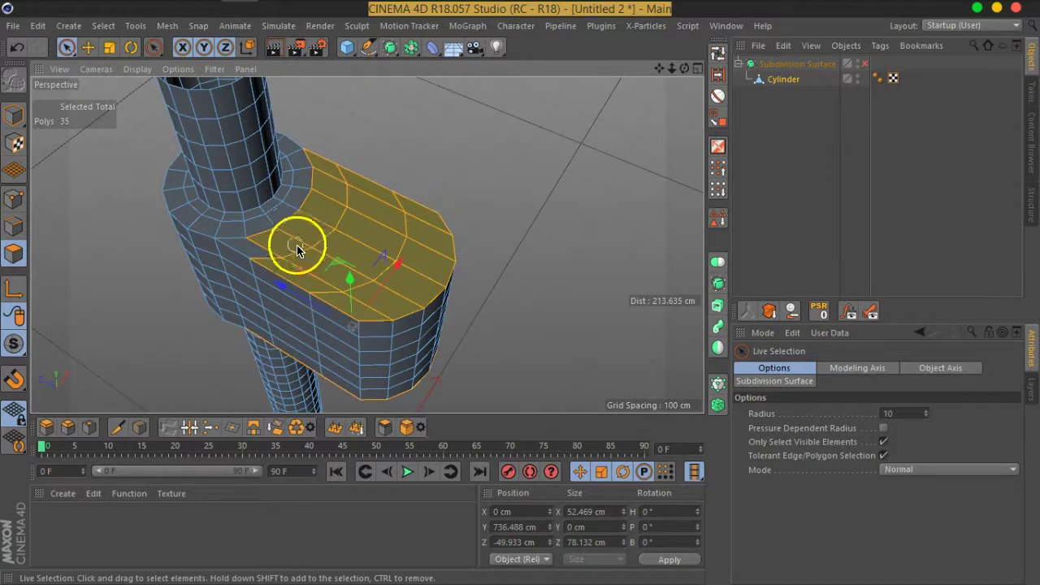
{"action": "left_click", "coordinate": [262, 255]}
{"action": "left_click", "coordinate": [715, 68]}
{"action": "left_click", "coordinate": [718, 57]}
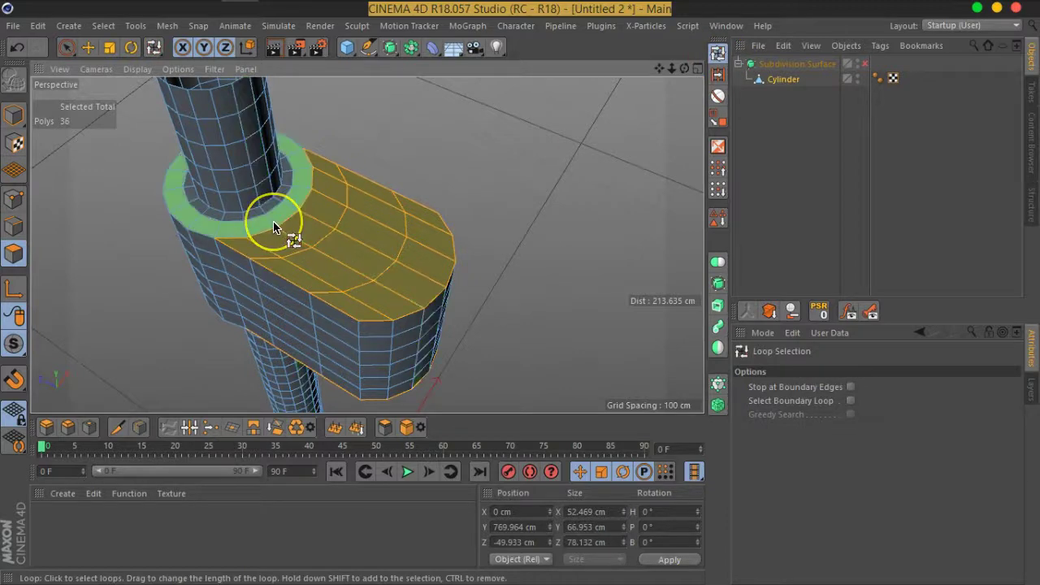
{"action": "left_click", "coordinate": [270, 221], "text": "shift"}
{"action": "left_click_drag", "start_coordinate": [325, 344], "coordinate": [323, 221], "text": "alt"}
{"action": "scroll", "coordinate": [323, 221], "scroll_direction": "up", "scroll_amount": 5}
{"action": "left_click_drag", "start_coordinate": [301, 181], "coordinate": [390, 186], "text": "alt"}
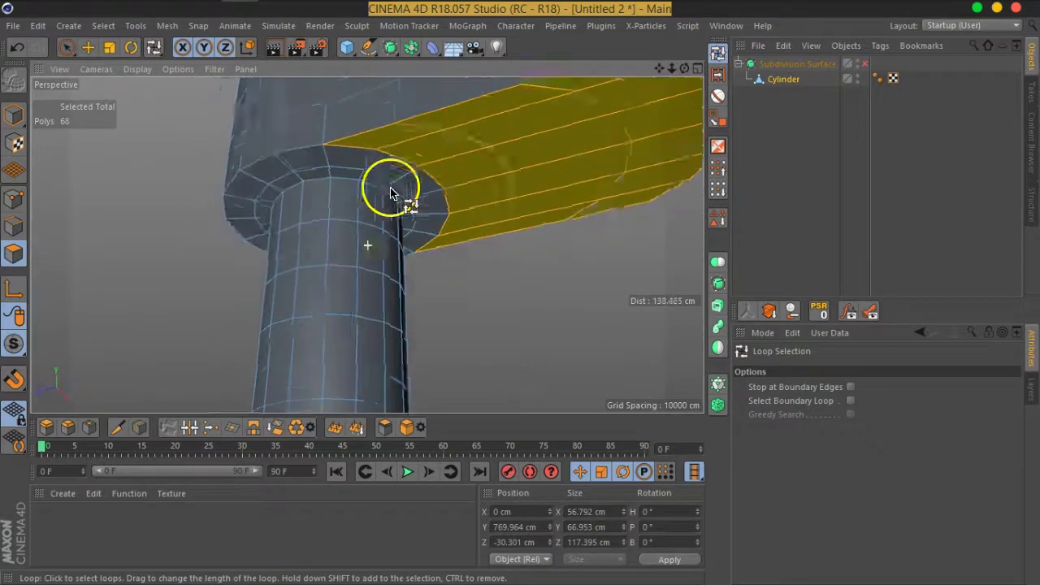
{"action": "scroll", "coordinate": [390, 216], "scroll_direction": "up", "scroll_amount": 1}
{"action": "left_click", "coordinate": [408, 167], "text": "shift"}
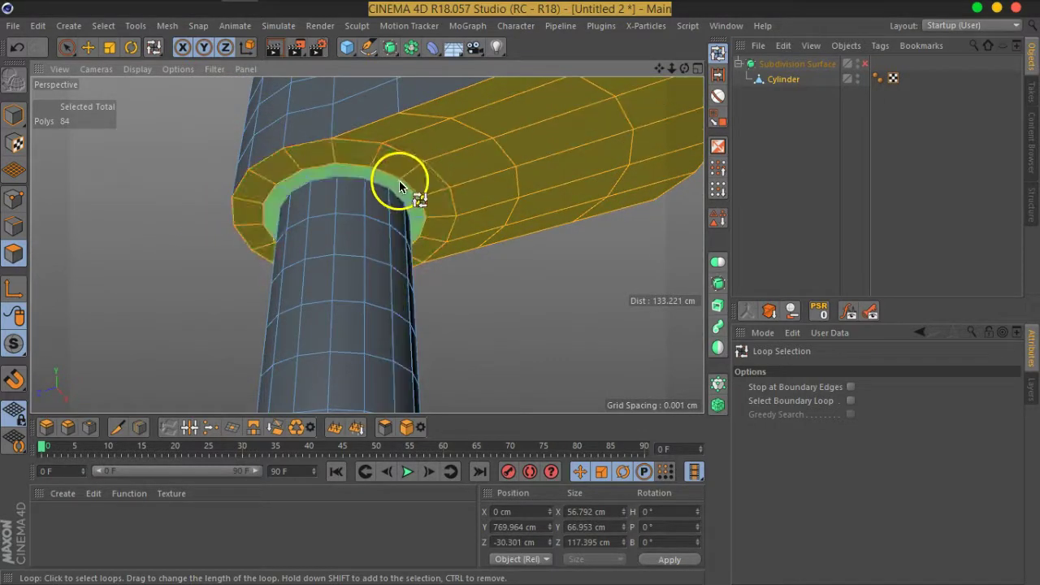
Inset the selected loops 2.2 cm with Extrude Inner and preview them smoothed.
{"action": "right_click", "coordinate": [430, 175]}
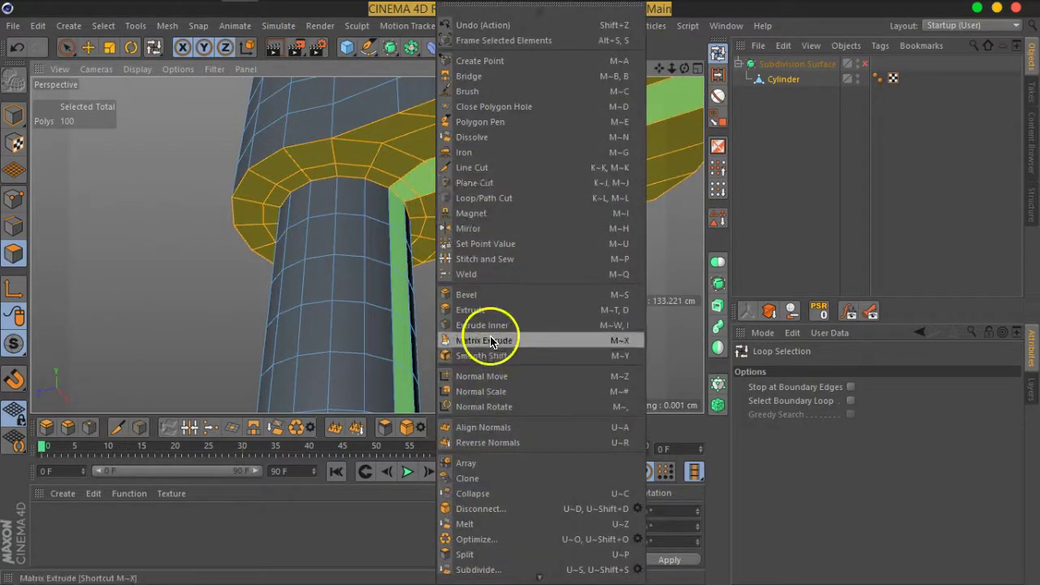
{"action": "left_click", "coordinate": [504, 332]}
{"action": "left_click_drag", "start_coordinate": [509, 332], "coordinate": [559, 316]}
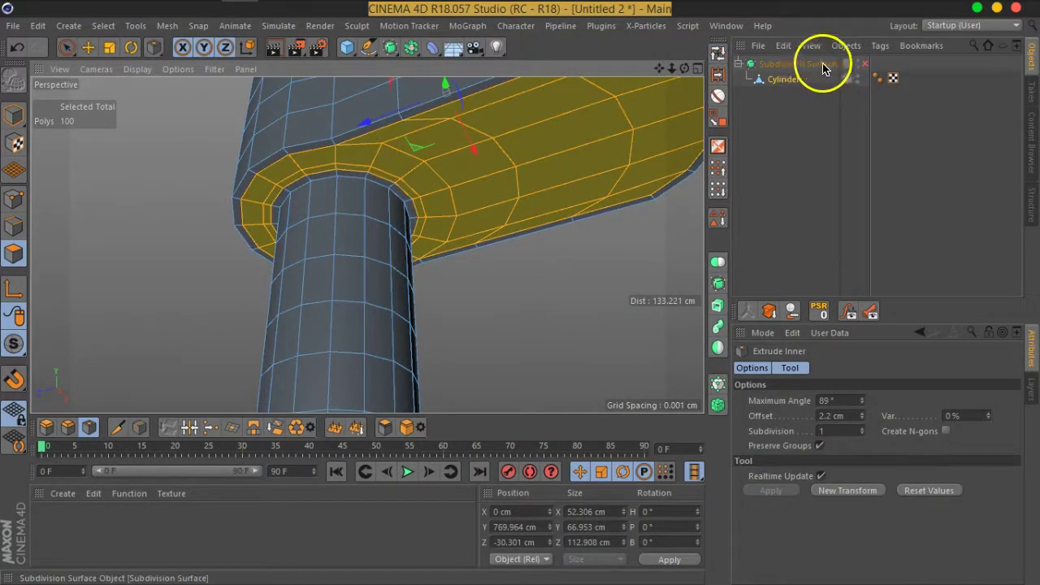
{"action": "left_click", "coordinate": [863, 63]}
{"action": "mouse_move", "coordinate": [604, 144]}
{"action": "left_mouse_down", "text": "alt"}
{"action": "mouse_move", "coordinate": [271, 209]}
{"action": "mouse_move", "coordinate": [464, 343]}
{"action": "mouse_move", "coordinate": [471, 283]}
{"action": "mouse_move", "coordinate": [333, 259]}
{"action": "mouse_move", "coordinate": [441, 347]}
{"action": "mouse_move", "coordinate": [418, 290]}
{"action": "mouse_move", "coordinate": [326, 249]}
{"action": "mouse_move", "coordinate": [436, 192]}
{"action": "mouse_move", "coordinate": [441, 244]}
{"action": "mouse_move", "coordinate": [390, 332]}
{"action": "mouse_move", "coordinate": [569, 271]}
{"action": "mouse_move", "coordinate": [416, 180]}
{"action": "mouse_move", "coordinate": [701, 190]}
{"action": "left_mouse_up", "text": "alt"}
With smoothing off, ring-select the two polygon bands around the collar.
{"action": "left_click", "coordinate": [863, 64]}
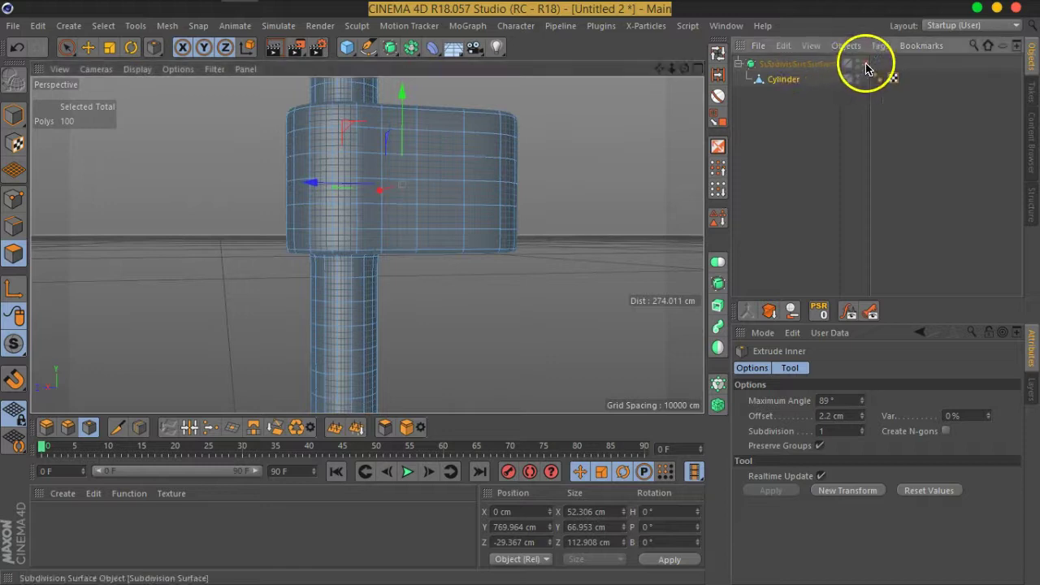
{"action": "left_click", "coordinate": [719, 73]}
{"action": "mouse_move", "coordinate": [543, 178]}
{"action": "left_mouse_down", "text": "alt"}
{"action": "mouse_move", "coordinate": [547, 227]}
{"action": "mouse_move", "coordinate": [497, 217]}
{"action": "left_mouse_up", "text": "alt"}
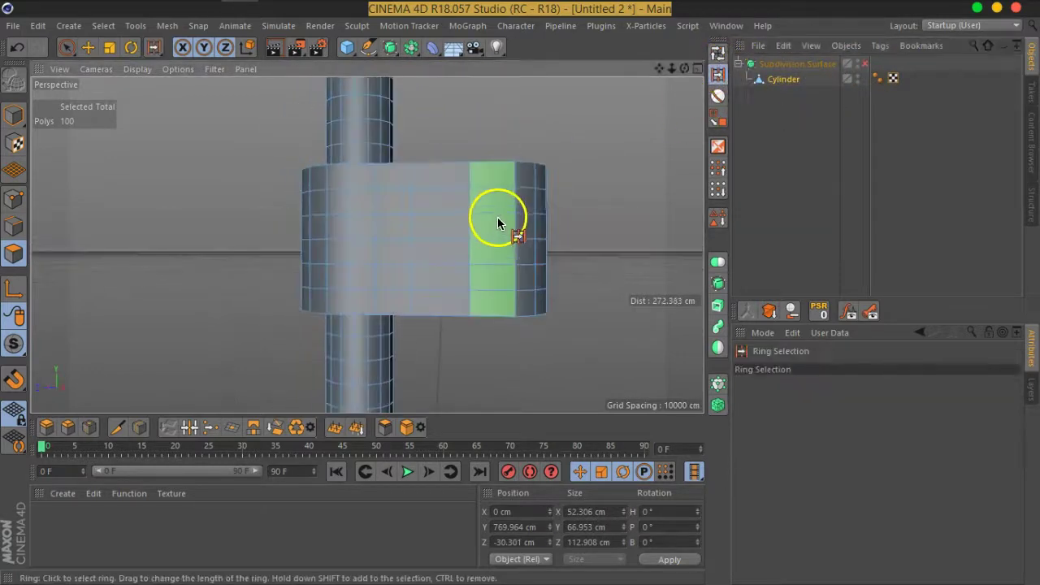
{"action": "left_click", "coordinate": [514, 269], "text": "shift"}
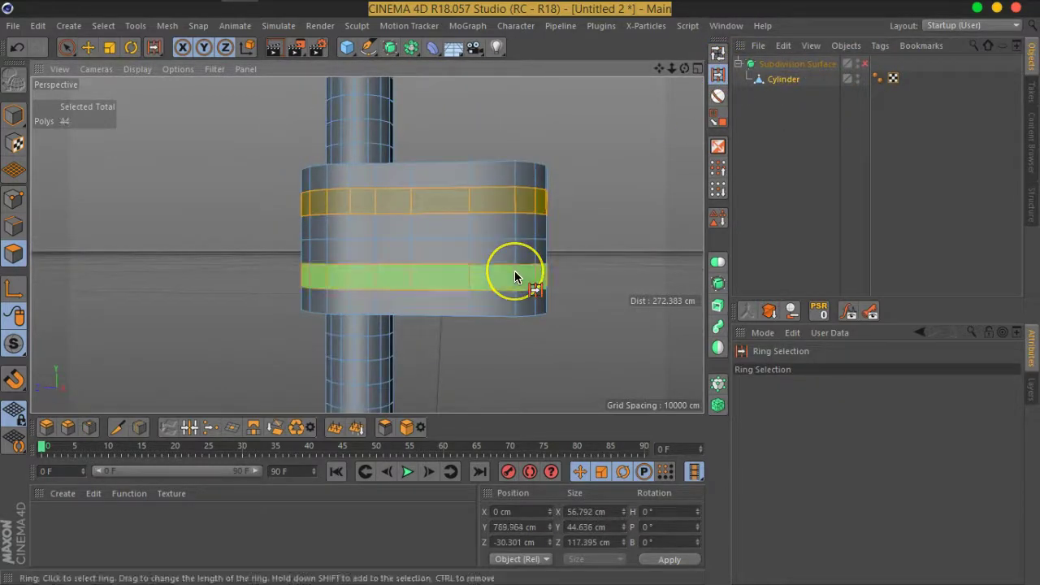
{"action": "right_click", "coordinate": [514, 270]}
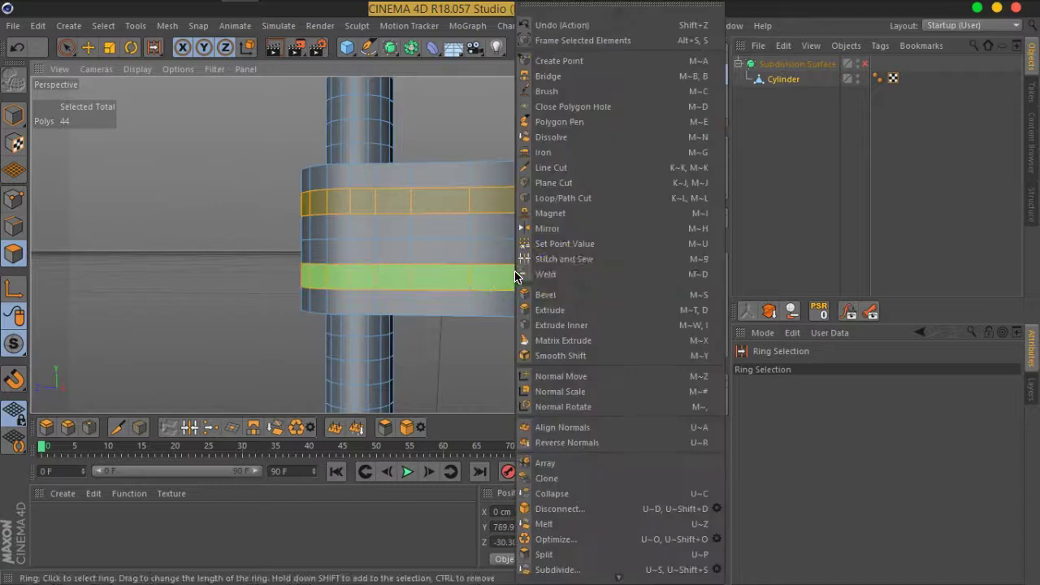
{"action": "left_click", "coordinate": [575, 310]}
{"action": "left_click_drag", "start_coordinate": [400, 247], "coordinate": [550, 325], "text": "alt"}
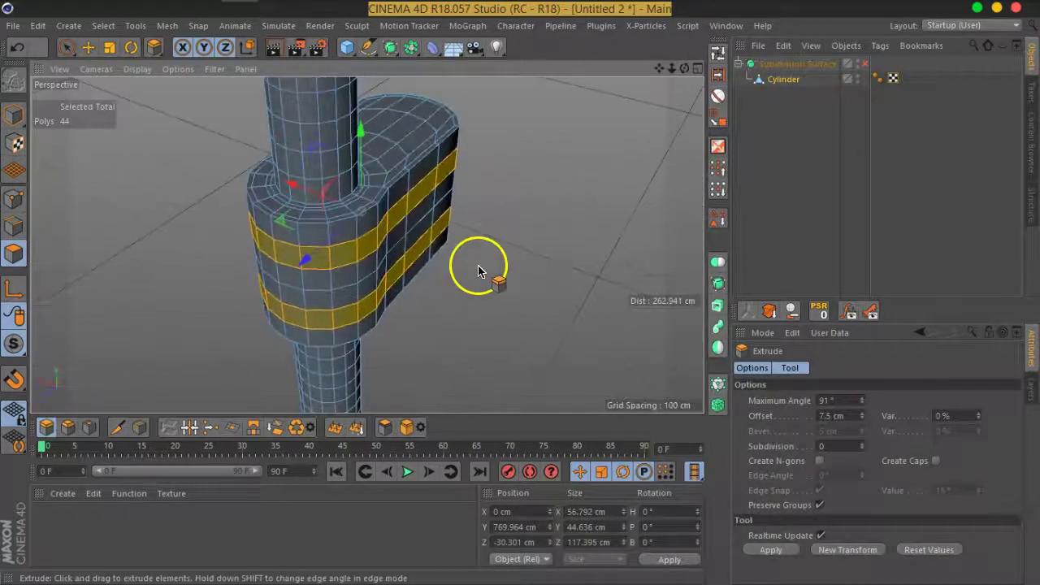
{"action": "left_click_drag", "start_coordinate": [477, 268], "coordinate": [412, 210], "text": "alt"}
Narrow the bands with Extrude Inner, recess them with a negative extrude, and re-enable smoothing.
{"action": "right_click", "coordinate": [464, 307]}
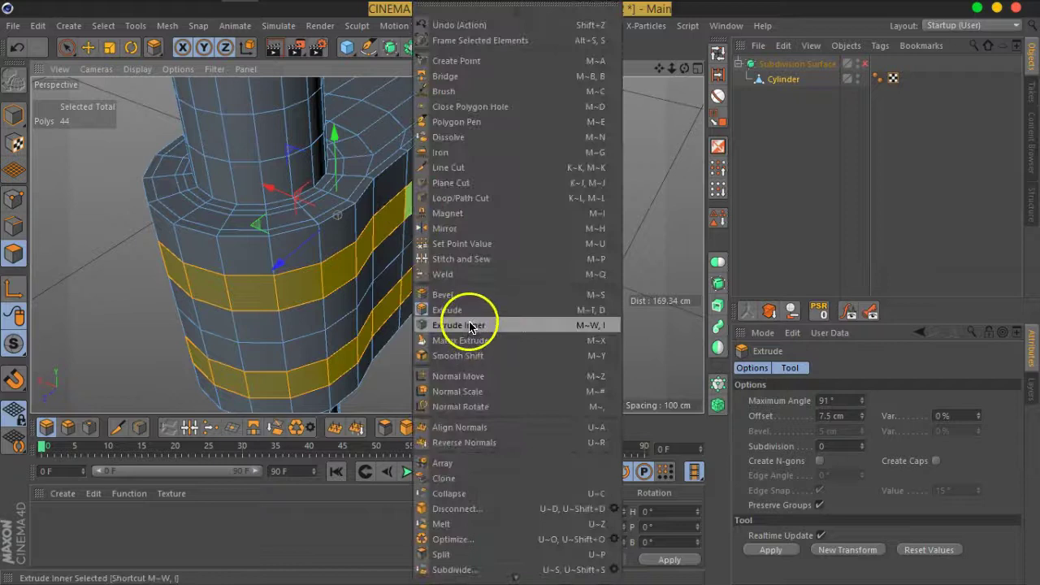
{"action": "left_click", "coordinate": [471, 325]}
{"action": "mouse_move", "coordinate": [407, 269]}
{"action": "left_mouse_down", "text": "alt"}
{"action": "mouse_move", "coordinate": [360, 186]}
{"action": "mouse_move", "coordinate": [402, 243]}
{"action": "mouse_move", "coordinate": [369, 257]}
{"action": "left_mouse_up", "text": "alt"}
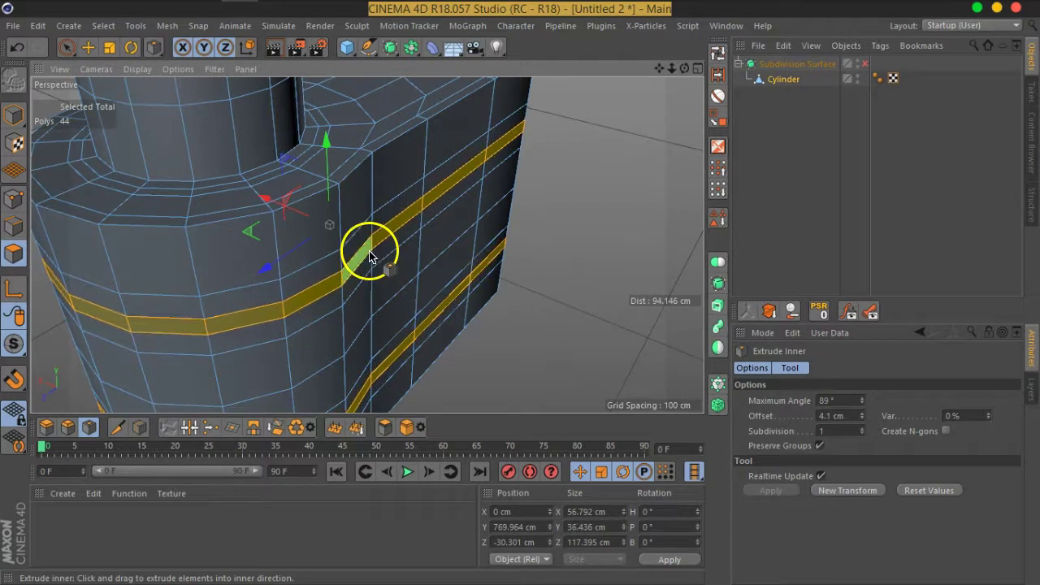
{"action": "right_click", "coordinate": [367, 252]}
{"action": "left_click", "coordinate": [395, 302]}
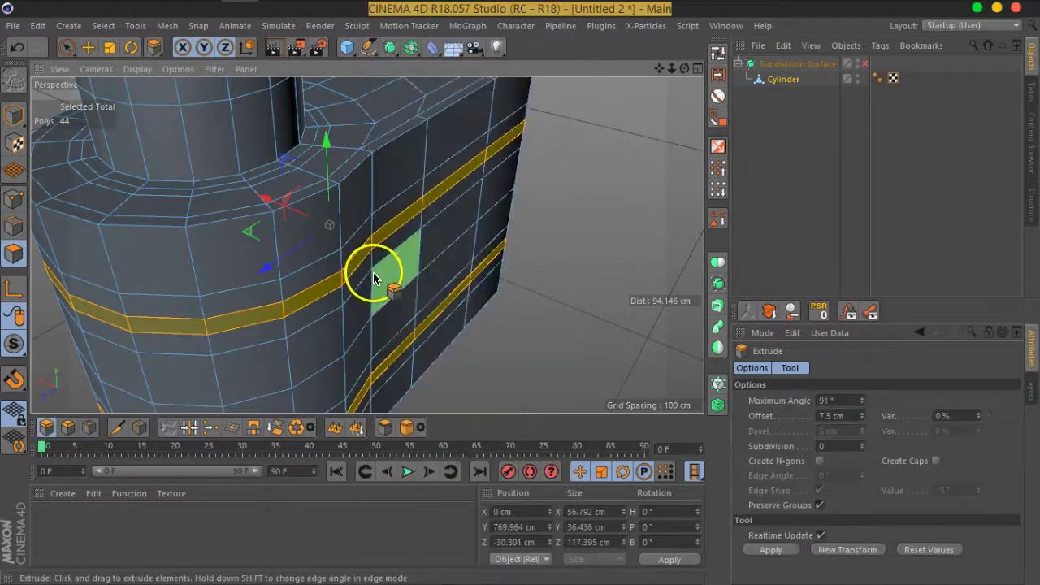
{"action": "left_click_drag", "start_coordinate": [351, 270], "coordinate": [336, 268]}
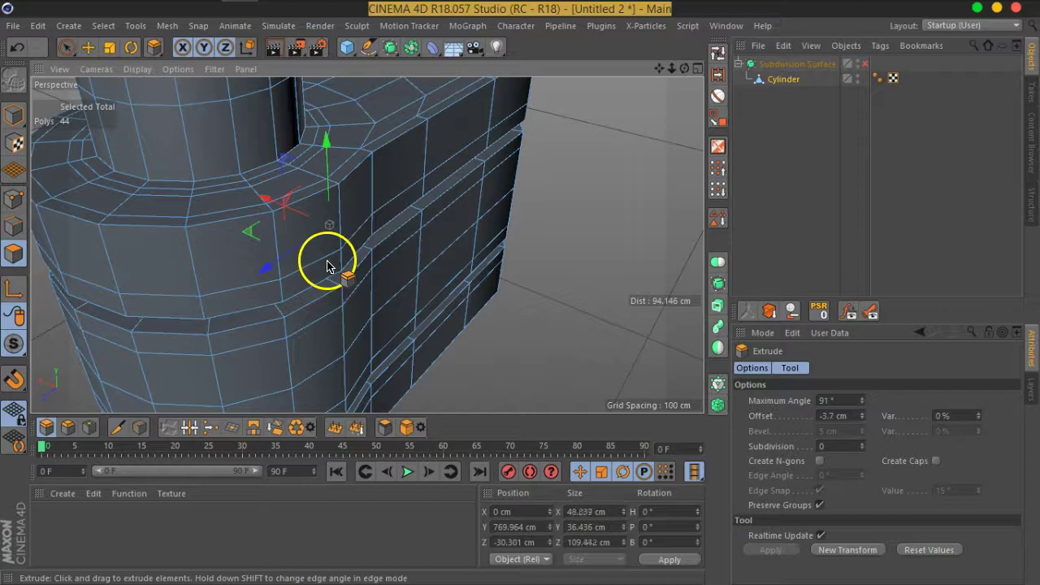
{"action": "left_click", "coordinate": [872, 79]}
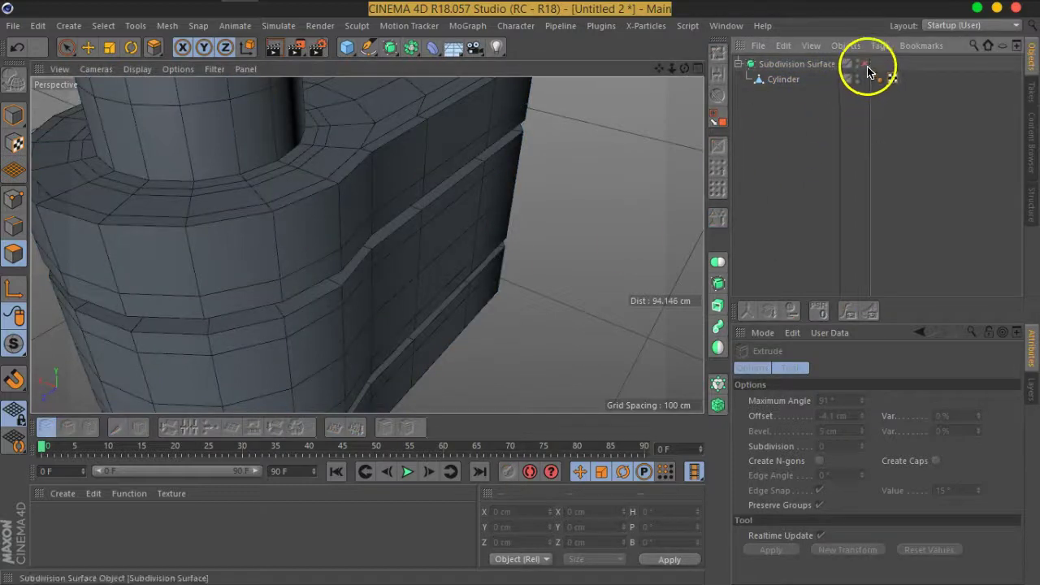
{"action": "left_click", "coordinate": [865, 64]}
{"action": "mouse_move", "coordinate": [453, 209]}
{"action": "left_mouse_down", "text": "alt"}
{"action": "mouse_move", "coordinate": [379, 258]}
{"action": "mouse_move", "coordinate": [246, 176]}
{"action": "mouse_move", "coordinate": [453, 182]}
{"action": "mouse_move", "coordinate": [395, 267]}
{"action": "mouse_move", "coordinate": [409, 251]}
{"action": "mouse_move", "coordinate": [407, 267]}
{"action": "mouse_move", "coordinate": [382, 186]}
{"action": "mouse_move", "coordinate": [412, 225]}
{"action": "mouse_move", "coordinate": [488, 203]}
{"action": "left_mouse_up", "text": "alt"}
{"action": "scroll", "coordinate": [428, 241], "scroll_direction": "up", "scroll_amount": 5}
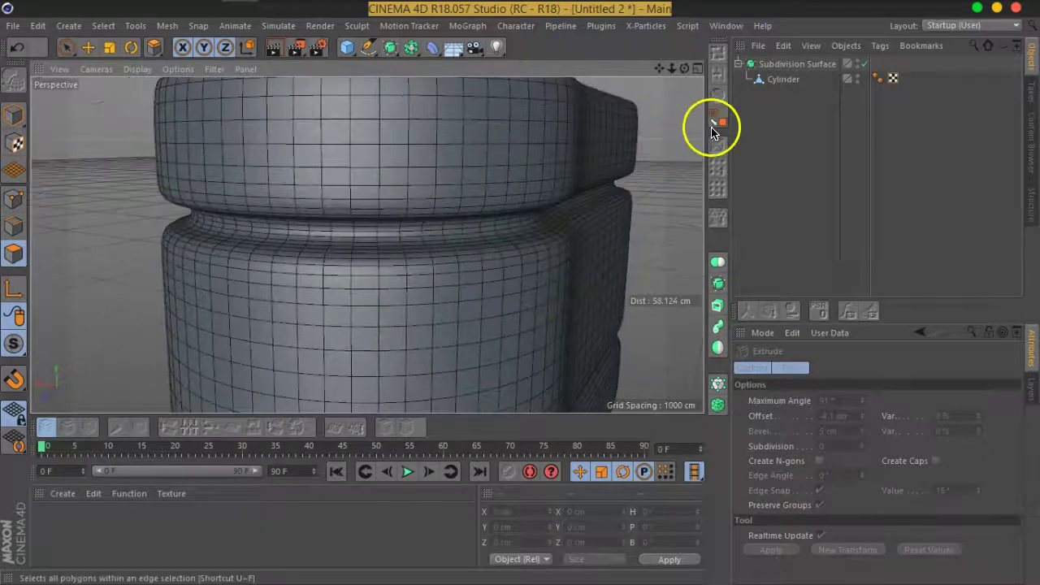
Turn off Subdivision Surface and fine-tune the groove's extrusion depth.
{"action": "left_click", "coordinate": [867, 65]}
{"action": "left_click", "coordinate": [784, 80]}
{"action": "mouse_move", "coordinate": [488, 243]}
{"action": "left_mouse_down", "text": "alt"}
{"action": "mouse_move", "coordinate": [477, 260]}
{"action": "mouse_move", "coordinate": [433, 210]}
{"action": "mouse_move", "coordinate": [529, 251]}
{"action": "mouse_move", "coordinate": [474, 253]}
{"action": "left_mouse_up", "text": "alt"}
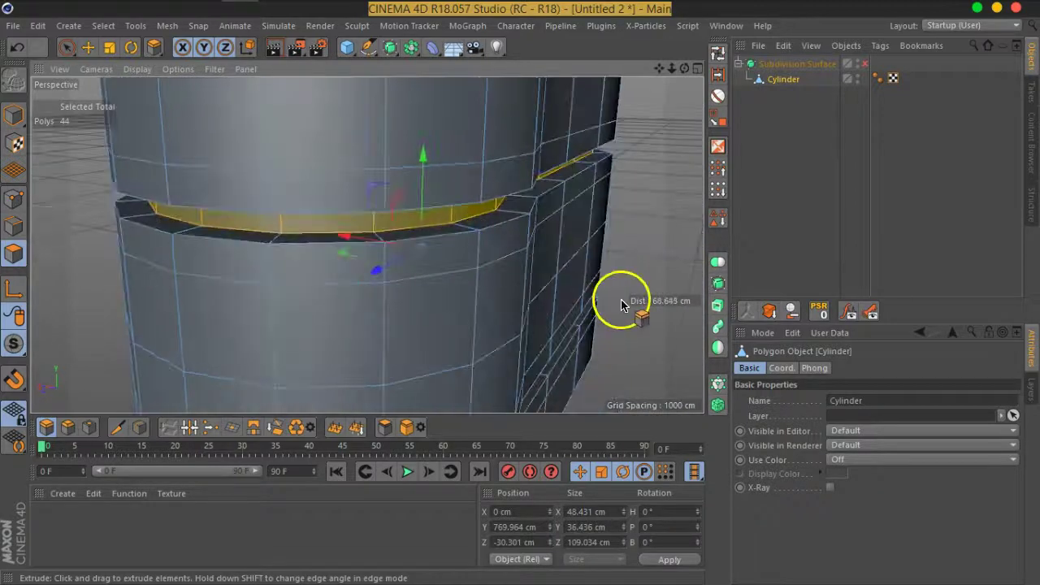
{"action": "left_click_drag", "start_coordinate": [589, 299], "coordinate": [488, 276]}
{"action": "left_click_drag", "start_coordinate": [429, 262], "coordinate": [453, 295], "text": "alt"}
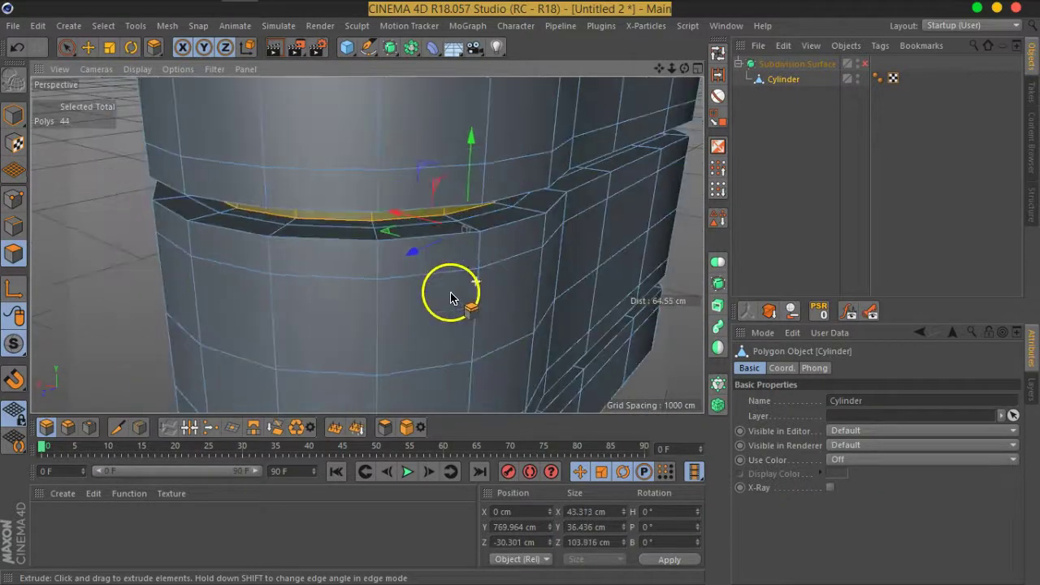
Ring-select the upper groove's edges and apply a cut command to add loops along the band.
{"action": "left_click", "coordinate": [12, 228]}
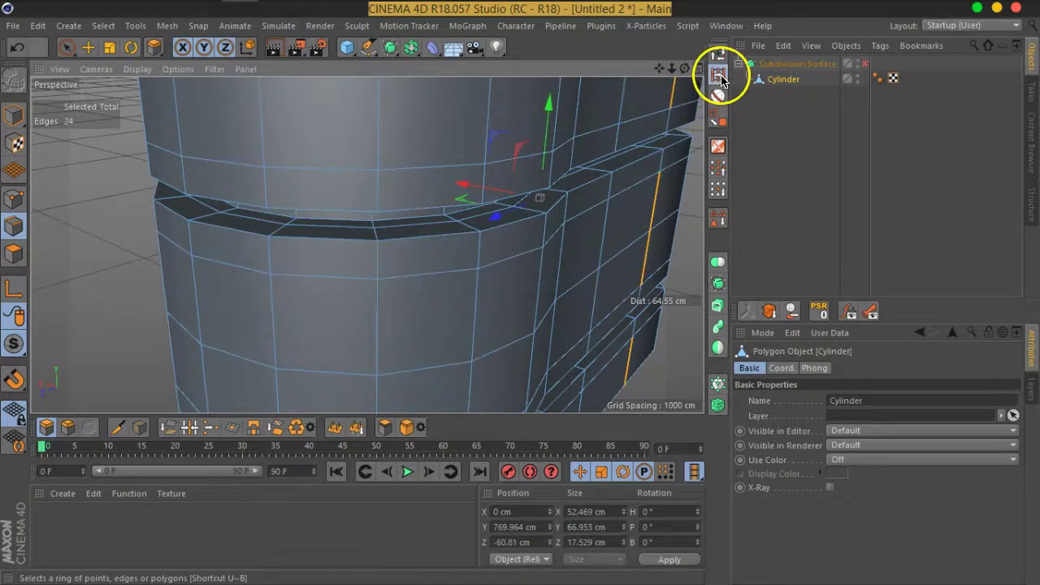
{"action": "left_click", "coordinate": [720, 76]}
{"action": "mouse_move", "coordinate": [557, 243]}
{"action": "left_mouse_down", "text": "alt"}
{"action": "mouse_move", "coordinate": [471, 147]}
{"action": "mouse_move", "coordinate": [478, 244]}
{"action": "left_mouse_up", "text": "alt"}
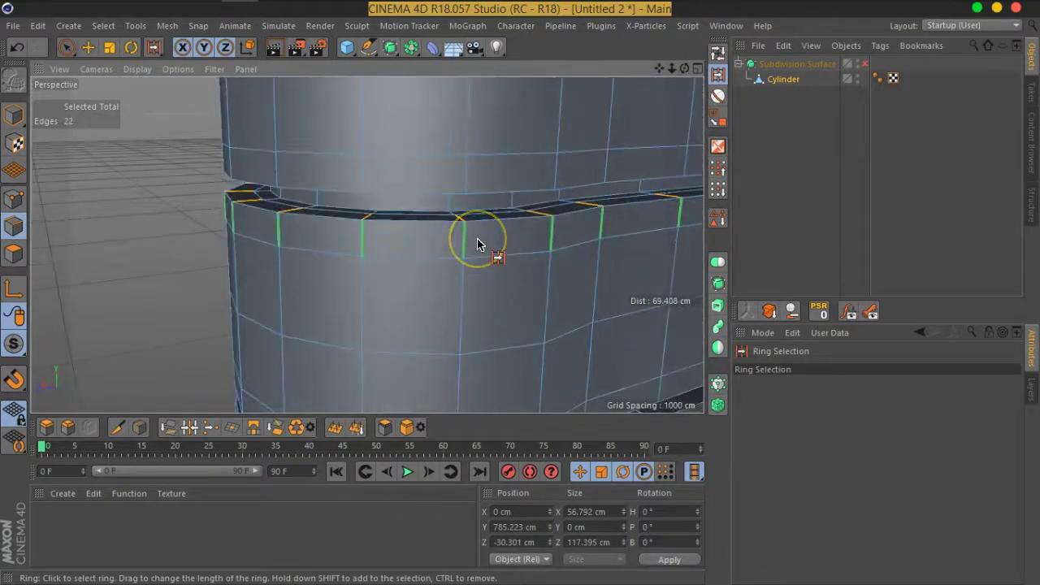
{"action": "right_click", "coordinate": [478, 244]}
{"action": "left_click", "coordinate": [478, 244]}
{"action": "mouse_move", "coordinate": [482, 246]}
{"action": "left_mouse_down", "text": "alt"}
{"action": "mouse_move", "coordinate": [464, 186]}
{"action": "mouse_move", "coordinate": [460, 213]}
{"action": "left_mouse_up", "text": "alt"}
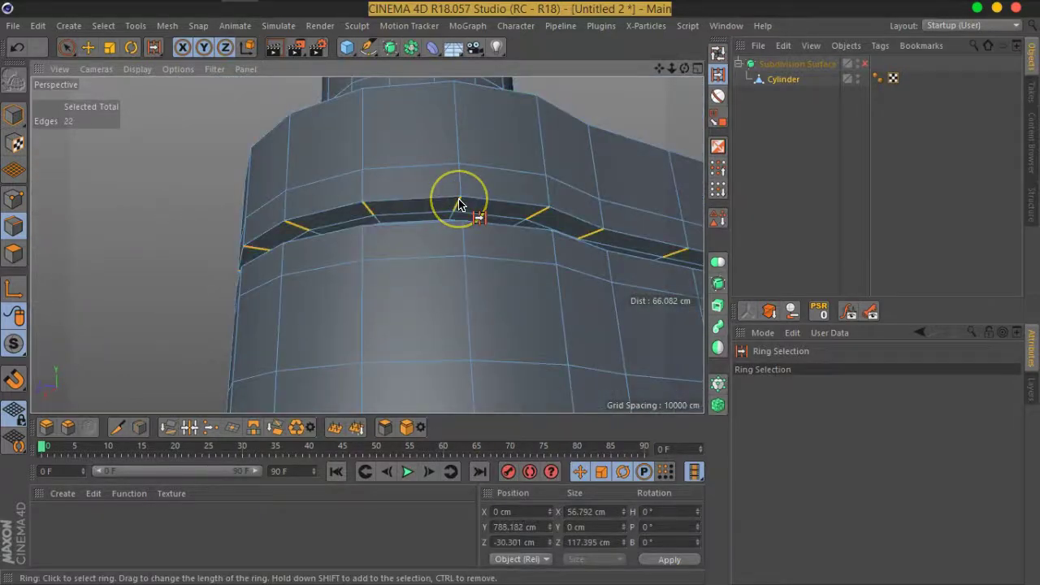
{"action": "right_click", "coordinate": [459, 203]}
{"action": "left_click", "coordinate": [476, 216]}
{"action": "mouse_move", "coordinate": [471, 218]}
{"action": "left_mouse_down", "text": "alt"}
{"action": "mouse_move", "coordinate": [465, 239]}
{"action": "mouse_move", "coordinate": [494, 228]}
{"action": "mouse_move", "coordinate": [432, 173]}
{"action": "mouse_move", "coordinate": [439, 248]}
{"action": "left_mouse_up", "text": "alt"}
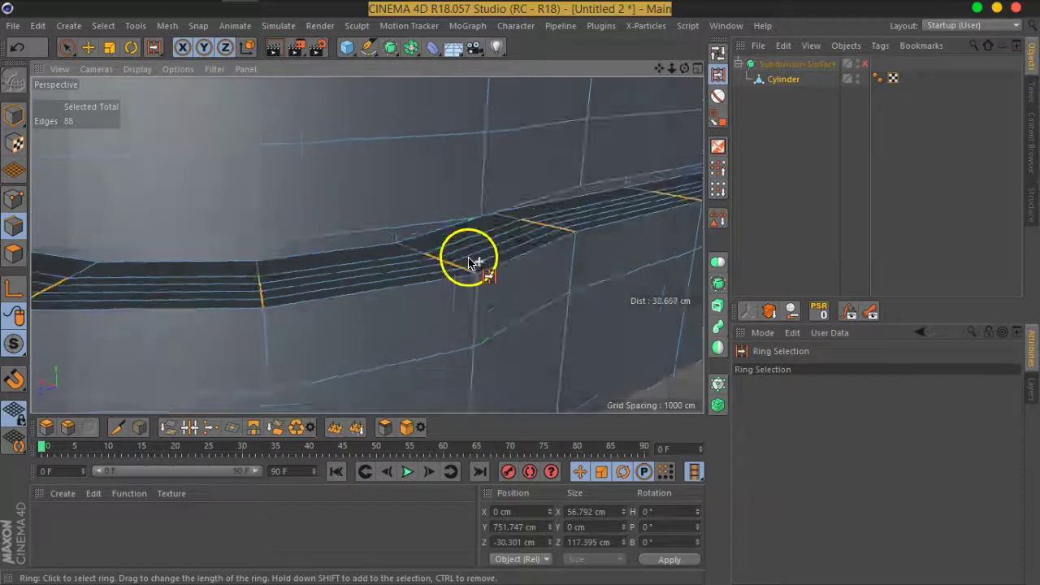
{"action": "left_click_drag", "start_coordinate": [472, 269], "coordinate": [435, 169], "text": "alt"}
Add the last edge loops along the groove band, inspect the smoothed part, then disable smoothing.
{"action": "right_click", "coordinate": [444, 215]}
{"action": "left_click", "coordinate": [488, 422]}
{"action": "left_click", "coordinate": [766, 163]}
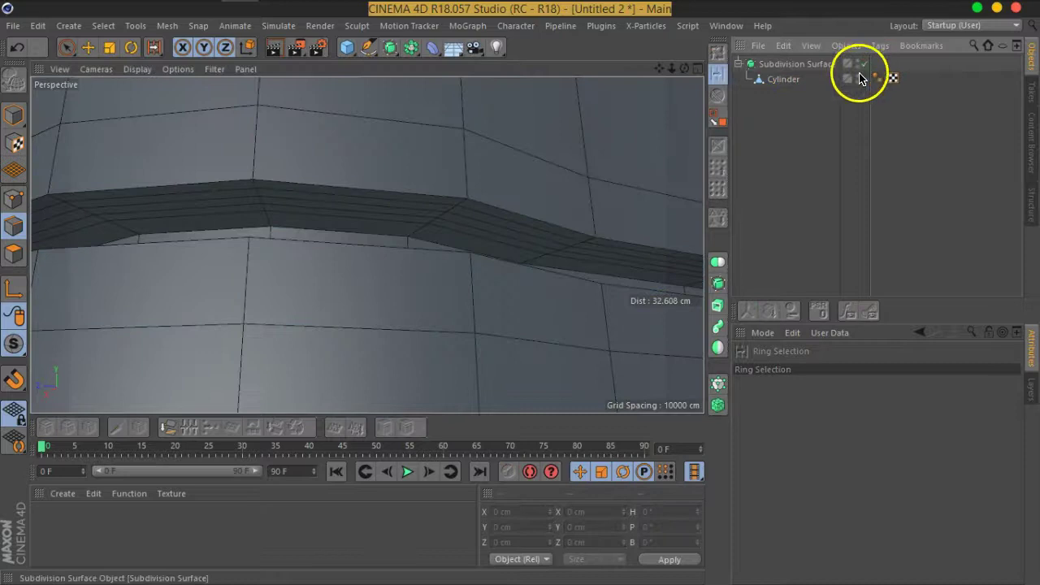
{"action": "scroll", "coordinate": [510, 185], "scroll_direction": "down", "scroll_amount": 5}
{"action": "mouse_move", "coordinate": [510, 185]}
{"action": "left_mouse_down", "text": "alt"}
{"action": "mouse_move", "coordinate": [542, 239]}
{"action": "mouse_move", "coordinate": [483, 220]}
{"action": "mouse_move", "coordinate": [204, 258]}
{"action": "mouse_move", "coordinate": [383, 339]}
{"action": "mouse_move", "coordinate": [304, 328]}
{"action": "mouse_move", "coordinate": [418, 313]}
{"action": "mouse_move", "coordinate": [423, 225]}
{"action": "left_mouse_up", "text": "alt"}
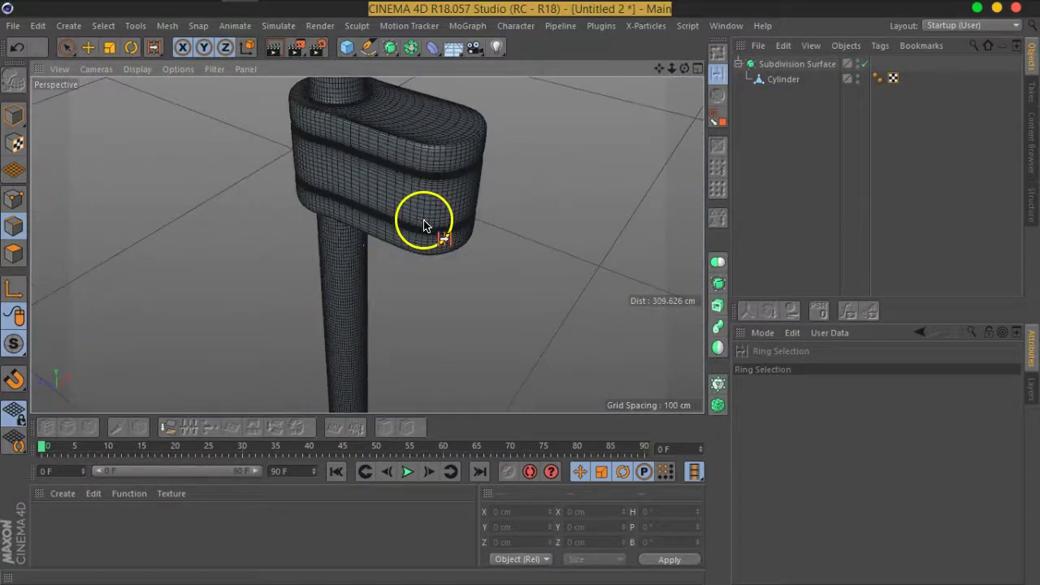
{"action": "mouse_move", "coordinate": [402, 264]}
{"action": "left_mouse_down", "text": "alt"}
{"action": "mouse_move", "coordinate": [383, 169]}
{"action": "mouse_move", "coordinate": [410, 182]}
{"action": "mouse_move", "coordinate": [427, 254]}
{"action": "left_mouse_up", "text": "alt"}
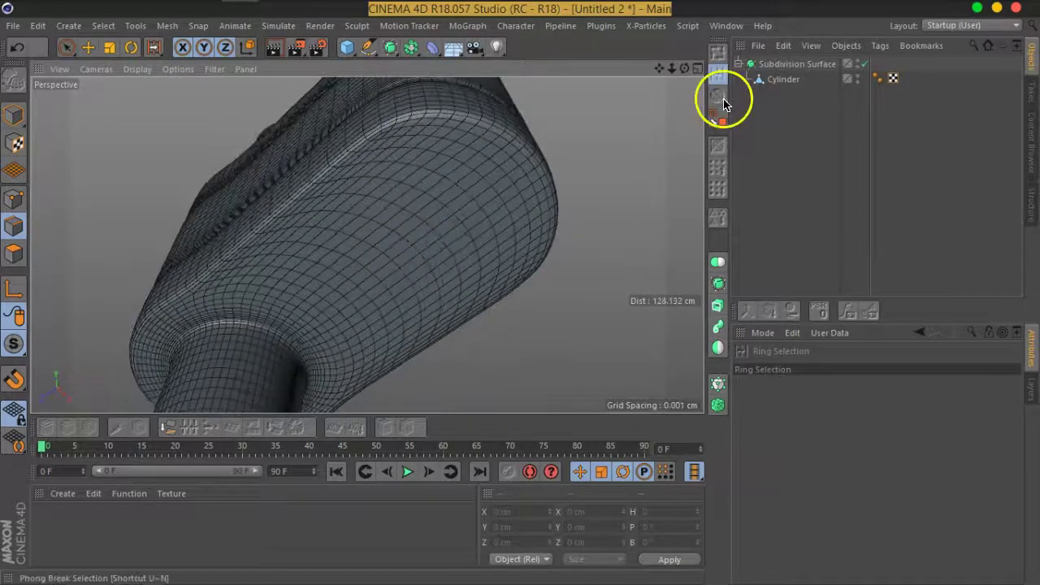
{"action": "left_click", "coordinate": [852, 79]}
{"action": "left_click", "coordinate": [864, 64]}
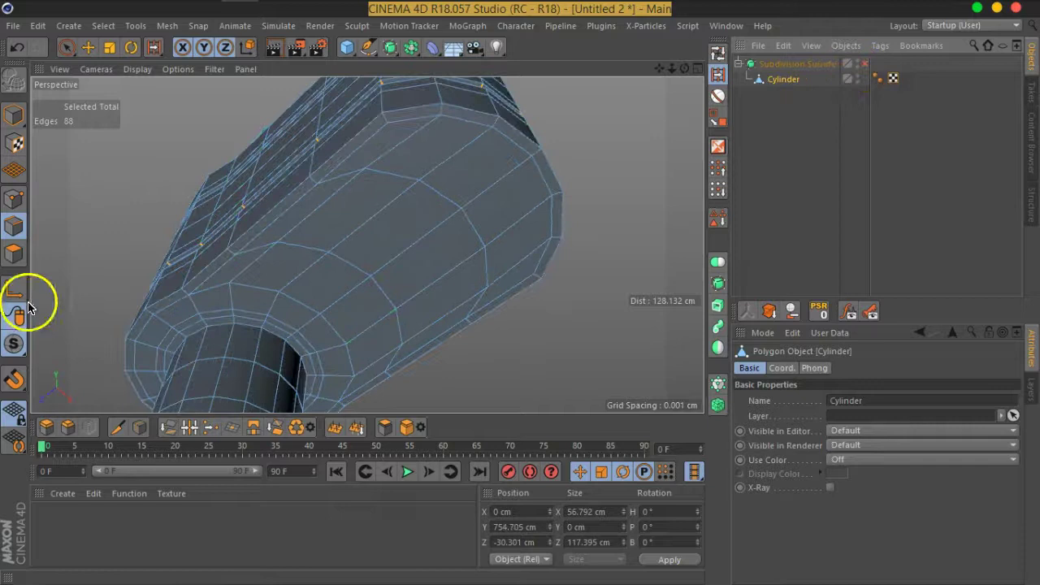
Select four polygons on the collar underside and inset them 3.6 cm with Extrude Inner.
{"action": "left_click", "coordinate": [12, 254]}
{"action": "left_click", "coordinate": [68, 47]}
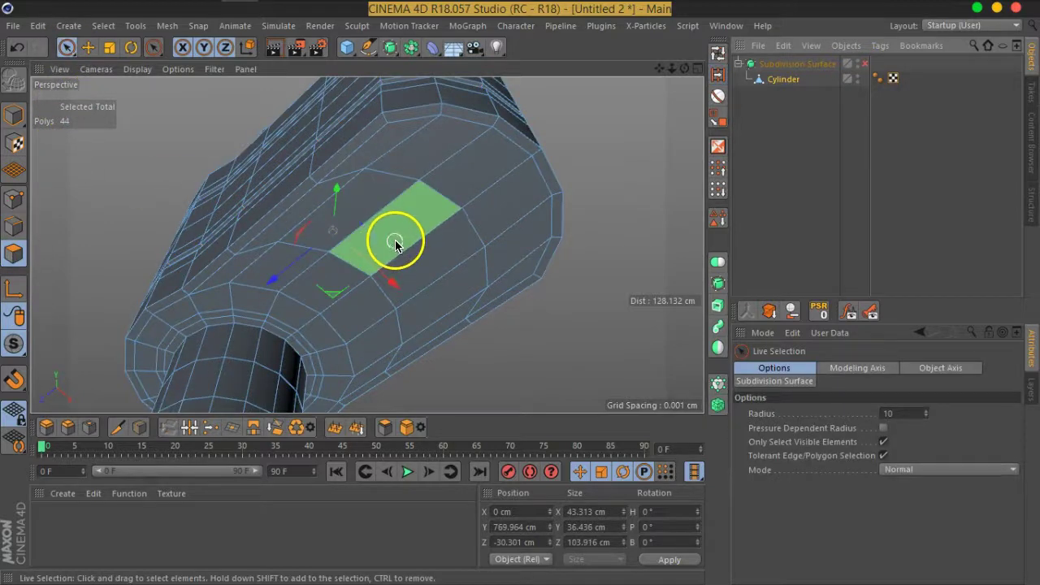
{"action": "mouse_move", "coordinate": [406, 248]}
{"action": "left_mouse_down"}
{"action": "mouse_move", "coordinate": [420, 251]}
{"action": "mouse_move", "coordinate": [405, 228]}
{"action": "mouse_move", "coordinate": [365, 260]}
{"action": "mouse_move", "coordinate": [376, 283]}
{"action": "left_mouse_up"}
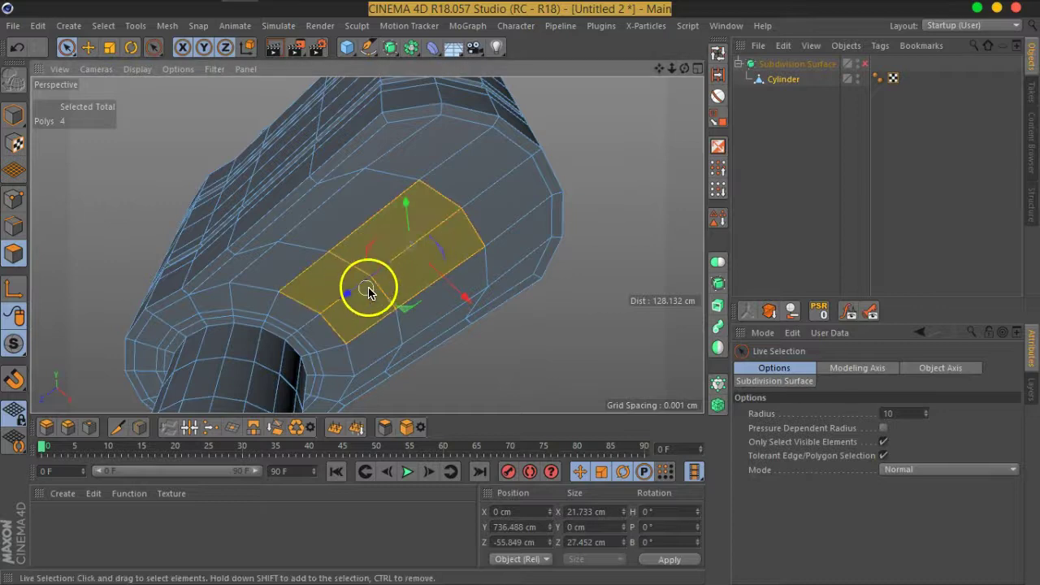
{"action": "right_click", "coordinate": [381, 290]}
{"action": "left_click", "coordinate": [427, 325]}
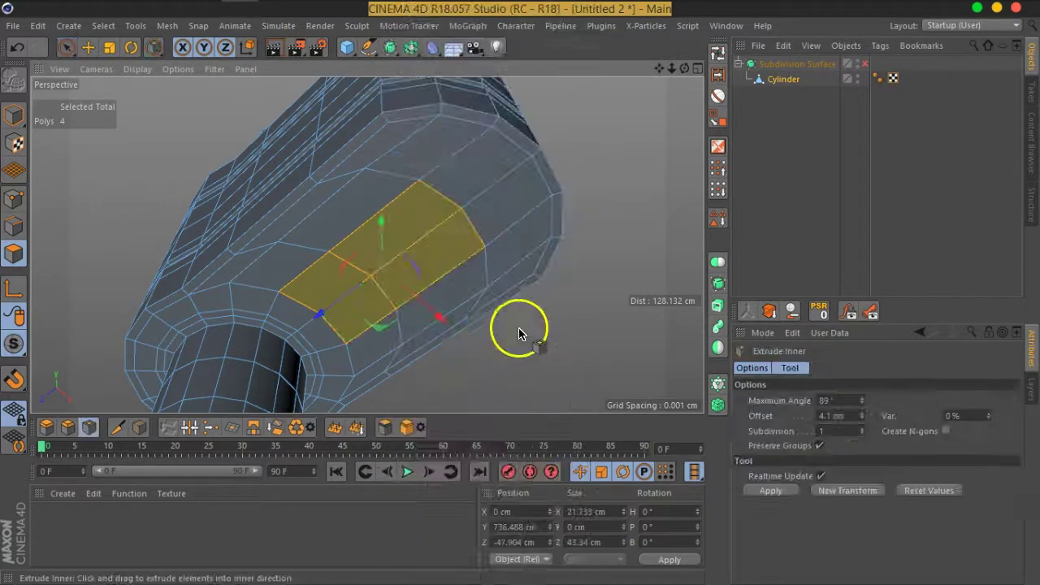
{"action": "left_click_drag", "start_coordinate": [529, 332], "coordinate": [511, 327]}
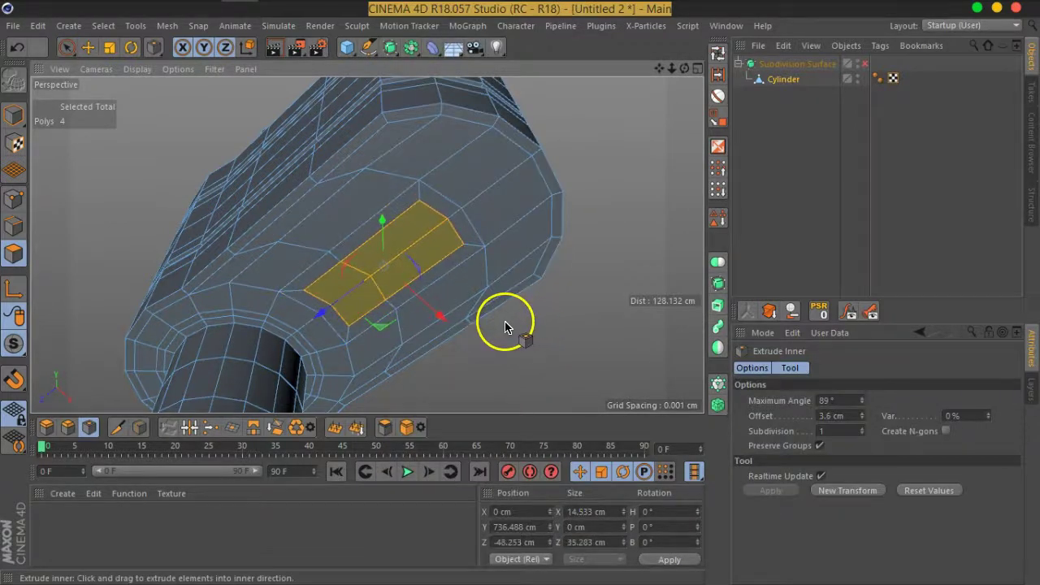
{"action": "left_click", "coordinate": [68, 54]}
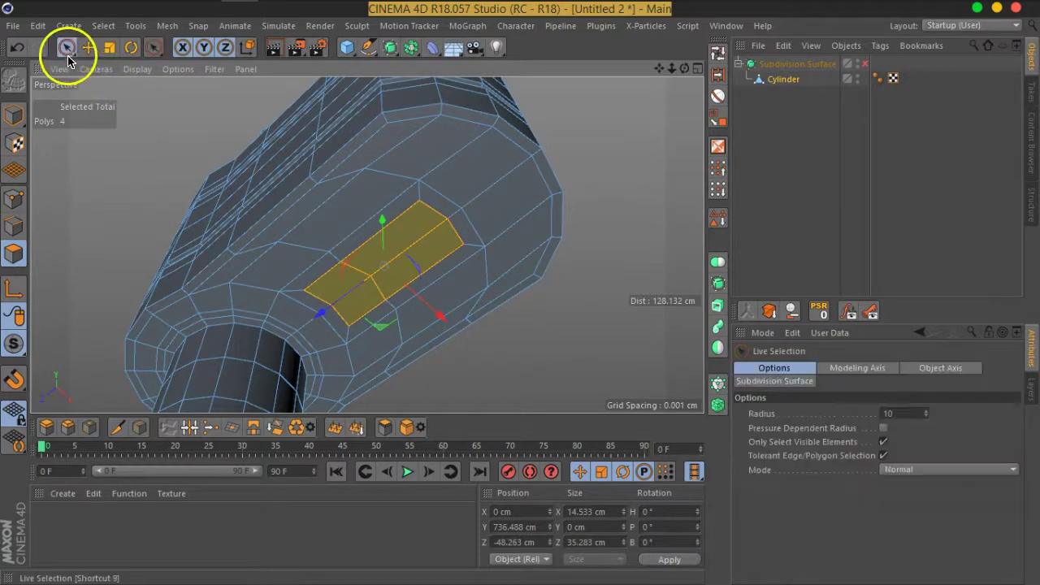
{"action": "left_click", "coordinate": [13, 200]}
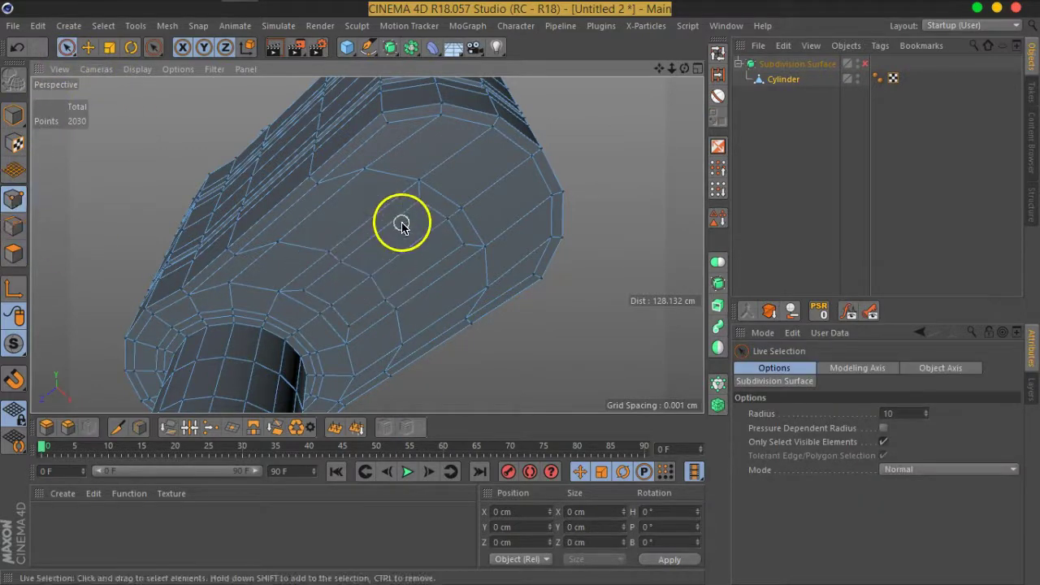
Round the patch's eight points into a circle with Points to Circle, then scale and rotate them about 35°.
{"action": "left_click", "coordinate": [423, 208]}
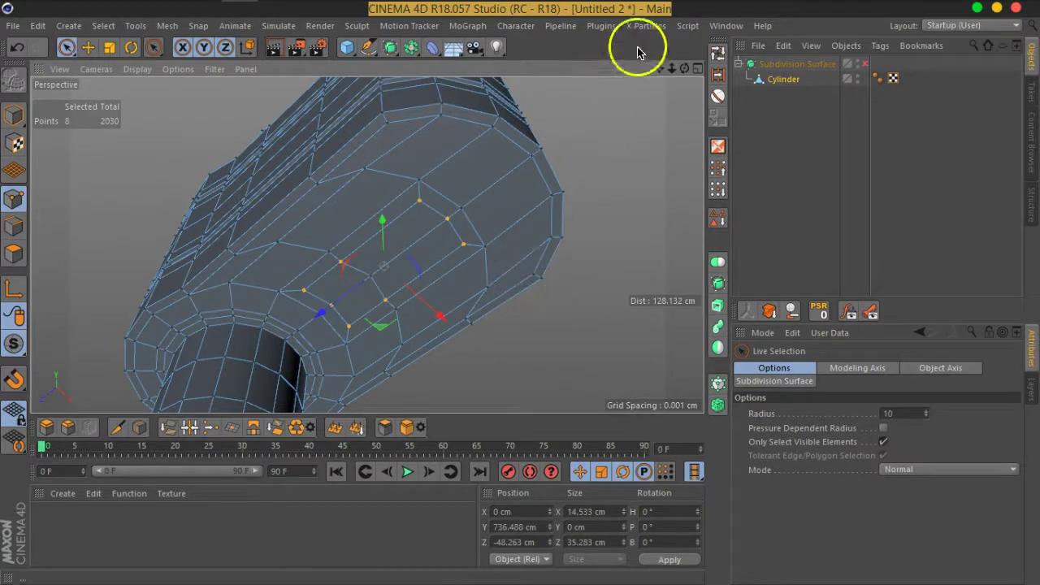
{"action": "left_click", "coordinate": [602, 26]}
{"action": "mouse_move", "coordinate": [688, 26]}
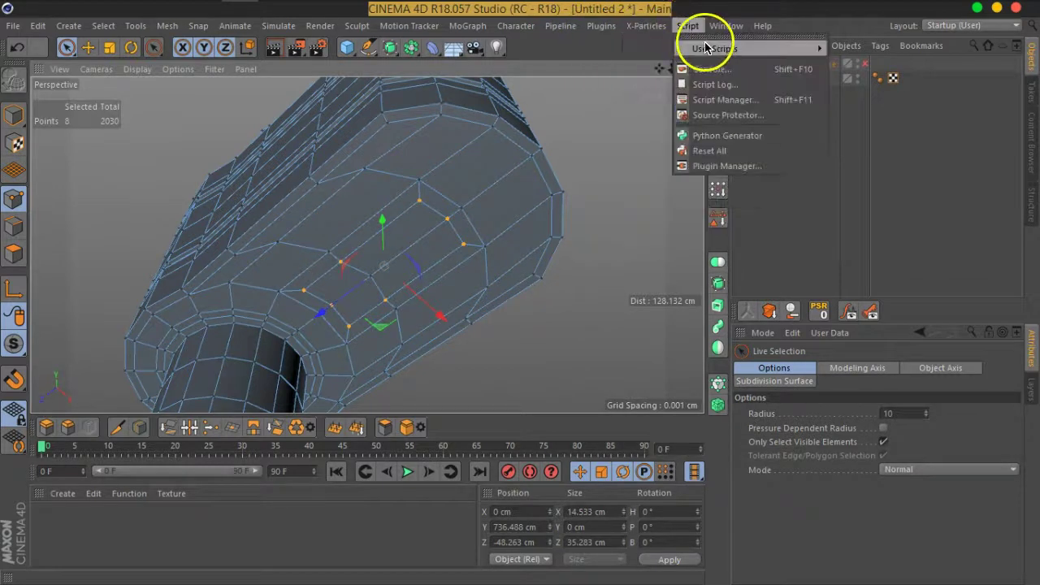
{"action": "left_click", "coordinate": [869, 90]}
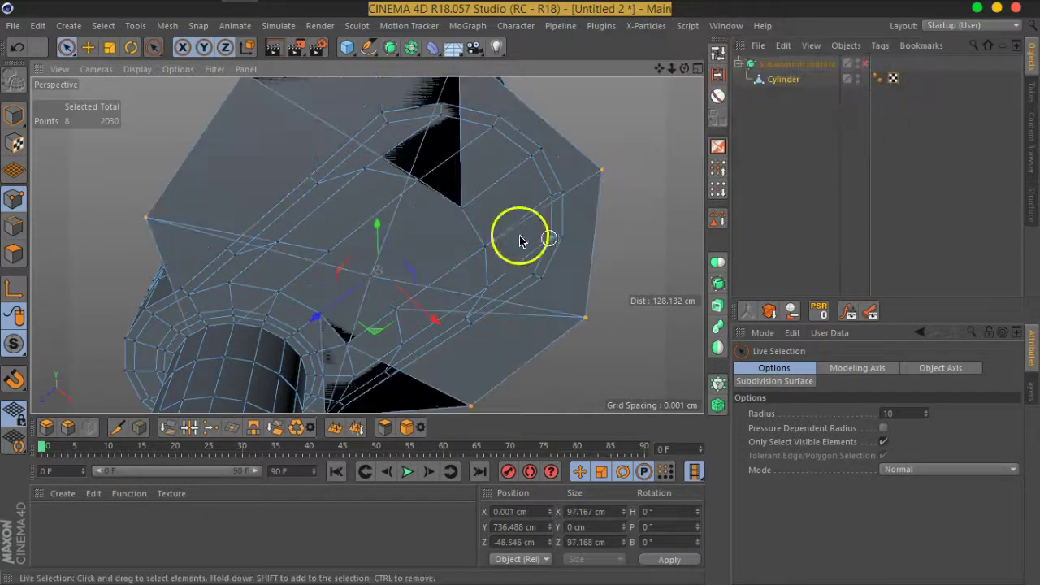
{"action": "left_click", "coordinate": [109, 47]}
{"action": "mouse_move", "coordinate": [648, 161]}
{"action": "left_mouse_down"}
{"action": "mouse_move", "coordinate": [164, 370]}
{"action": "mouse_move", "coordinate": [209, 355]}
{"action": "left_mouse_up"}
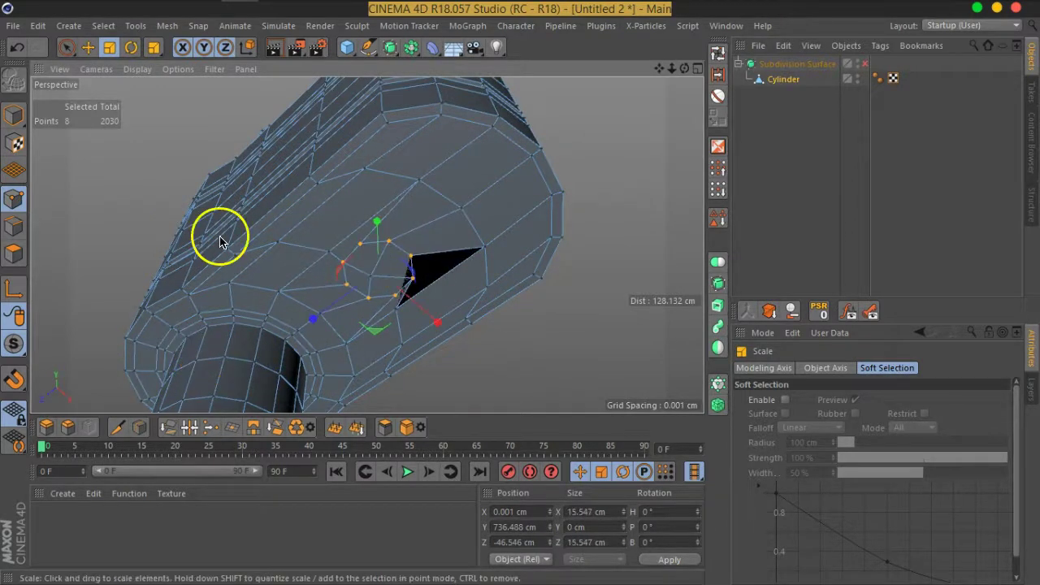
{"action": "left_click", "coordinate": [131, 47]}
{"action": "mouse_move", "coordinate": [399, 235]}
{"action": "left_mouse_down"}
{"action": "mouse_move", "coordinate": [434, 248]}
{"action": "mouse_move", "coordinate": [601, 246]}
{"action": "left_mouse_up"}
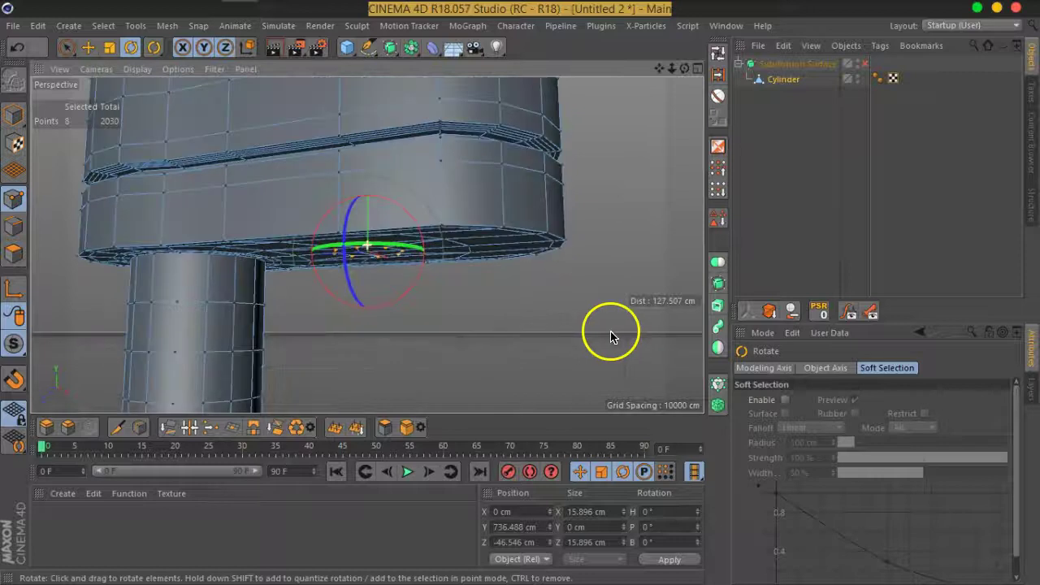
Delete the four faces inside the octagonal ring to open a hole.
{"action": "scroll", "coordinate": [358, 241], "scroll_direction": "up", "scroll_amount": 3}
{"action": "left_click", "coordinate": [14, 253]}
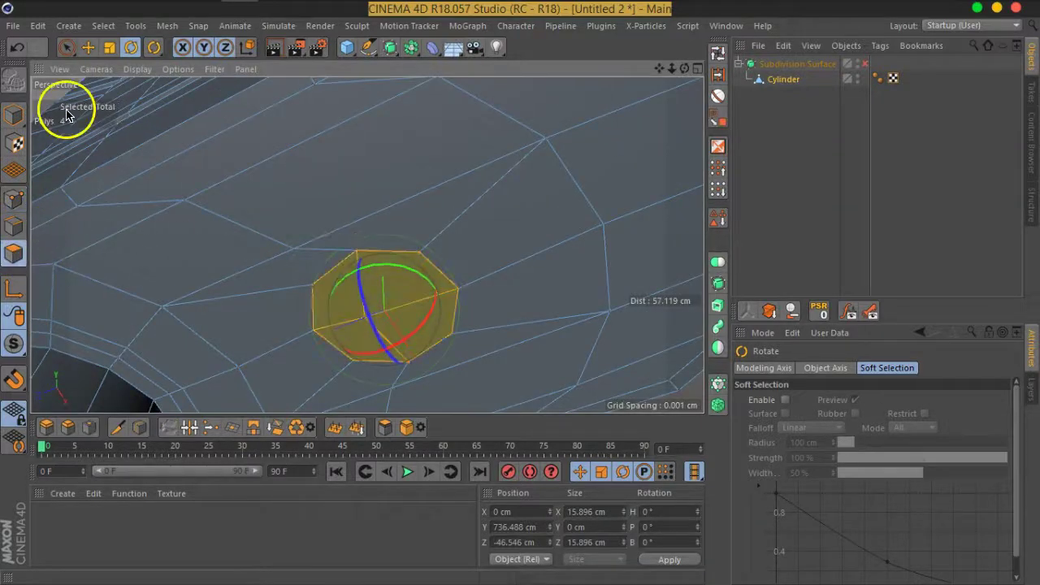
{"action": "left_click", "coordinate": [67, 46]}
{"action": "left_click_drag", "start_coordinate": [422, 227], "coordinate": [468, 221], "text": "alt"}
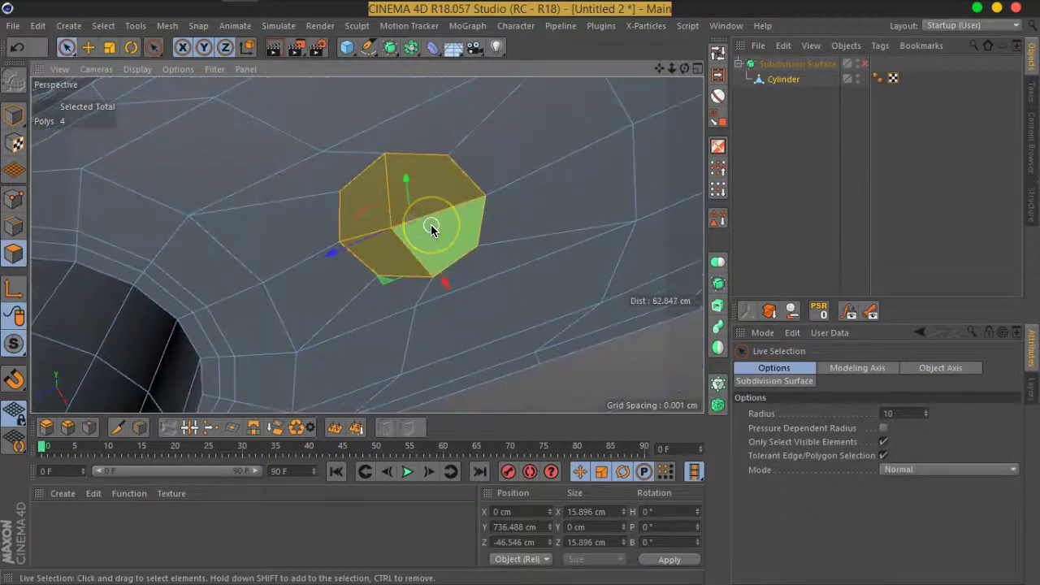
{"action": "key", "text": "Delete"}
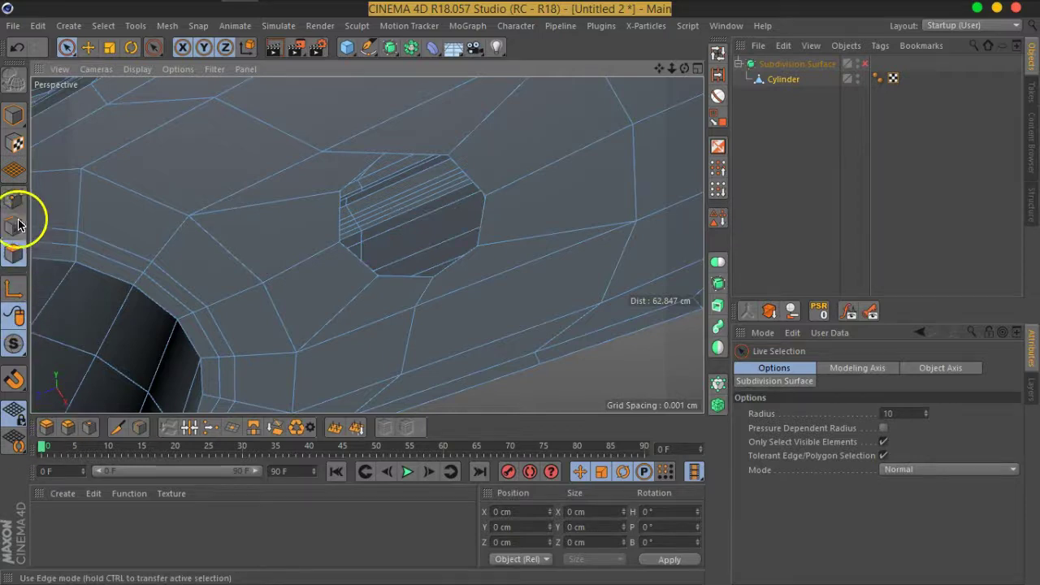
Optimize the mesh, dropping the point count from 2030 to 1995.
{"action": "left_click", "coordinate": [13, 200]}
{"action": "right_click", "coordinate": [406, 254]}
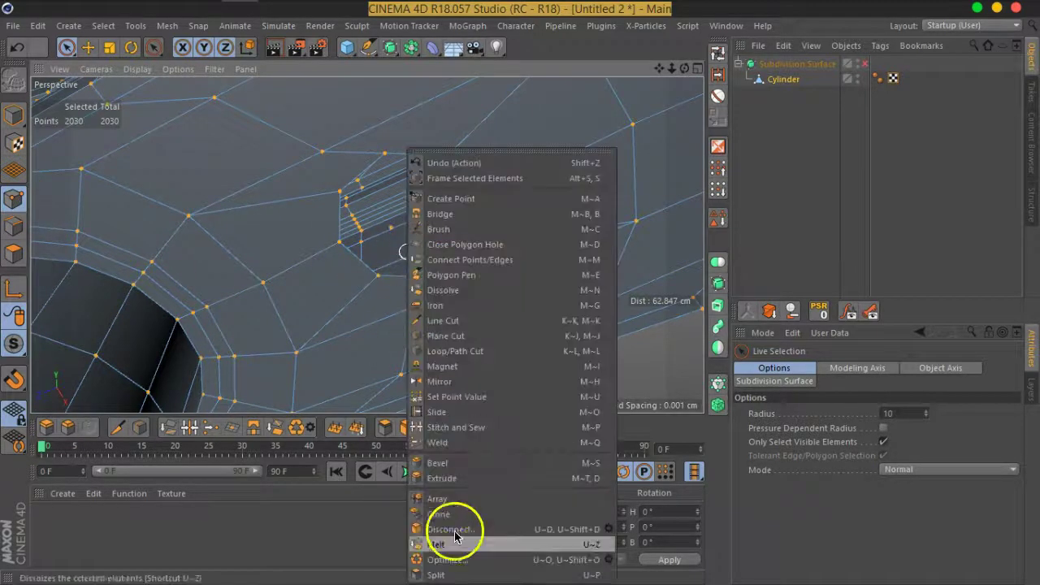
{"action": "left_click", "coordinate": [457, 557]}
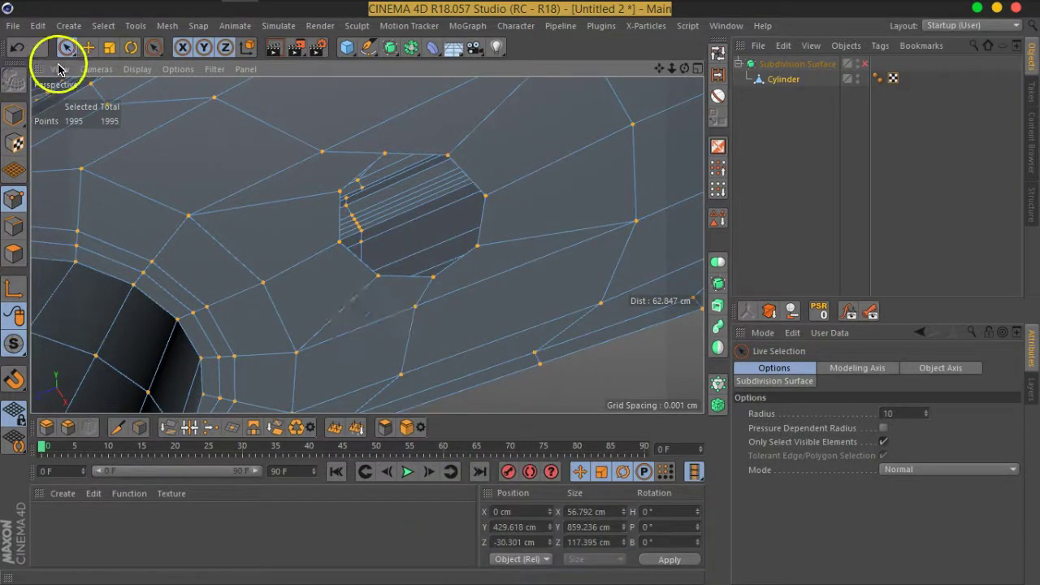
Inspect the faces around the new hole, then clear the selection and switch to Edge mode.
{"action": "left_click", "coordinate": [10, 259]}
{"action": "left_click", "coordinate": [453, 238]}
{"action": "left_click", "coordinate": [458, 227]}
{"action": "mouse_move", "coordinate": [457, 228]}
{"action": "left_mouse_down", "text": "alt"}
{"action": "mouse_move", "coordinate": [371, 209]}
{"action": "mouse_move", "coordinate": [460, 208]}
{"action": "mouse_move", "coordinate": [463, 186]}
{"action": "mouse_move", "coordinate": [439, 223]}
{"action": "left_mouse_up", "text": "alt"}
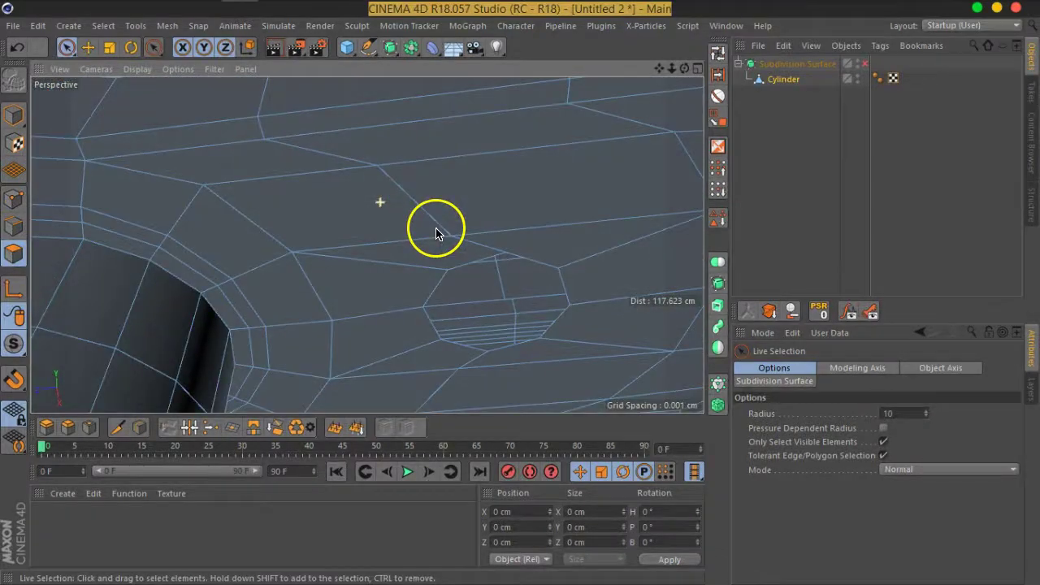
{"action": "left_click", "coordinate": [572, 284]}
{"action": "left_click", "coordinate": [550, 275]}
{"action": "scroll", "coordinate": [551, 274], "scroll_direction": "down", "scroll_amount": 3}
{"action": "mouse_move", "coordinate": [541, 232]}
{"action": "left_mouse_down", "text": "alt"}
{"action": "mouse_move", "coordinate": [379, 239]}
{"action": "mouse_move", "coordinate": [345, 228]}
{"action": "left_mouse_up", "text": "alt"}
{"action": "left_click_drag", "start_coordinate": [597, 264], "coordinate": [441, 239], "text": "alt"}
{"action": "scroll", "coordinate": [441, 239], "scroll_direction": "up", "scroll_amount": 3}
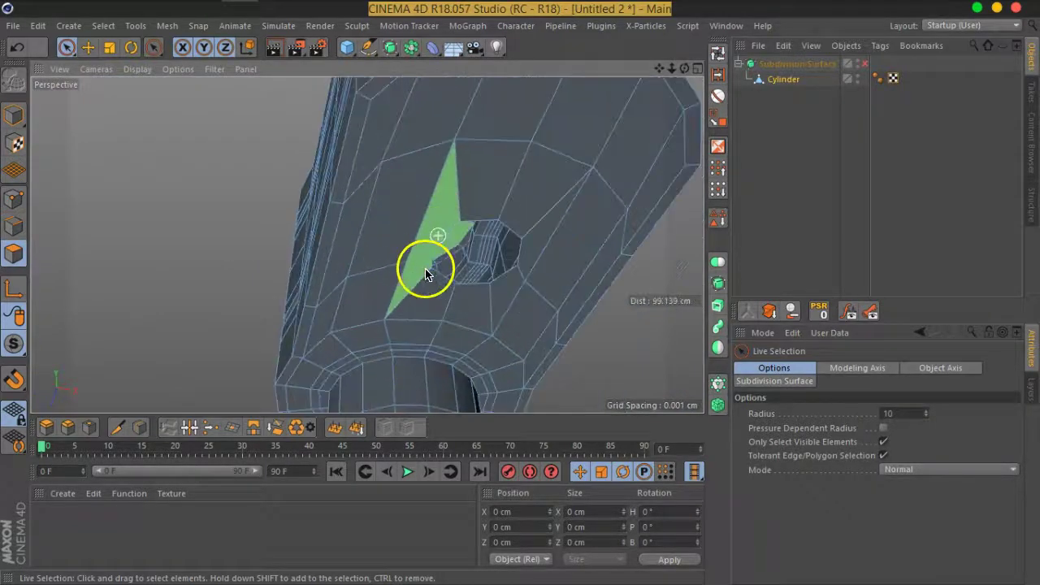
{"action": "left_click", "coordinate": [425, 262], "text": "ctrl"}
{"action": "left_click", "coordinate": [13, 226]}
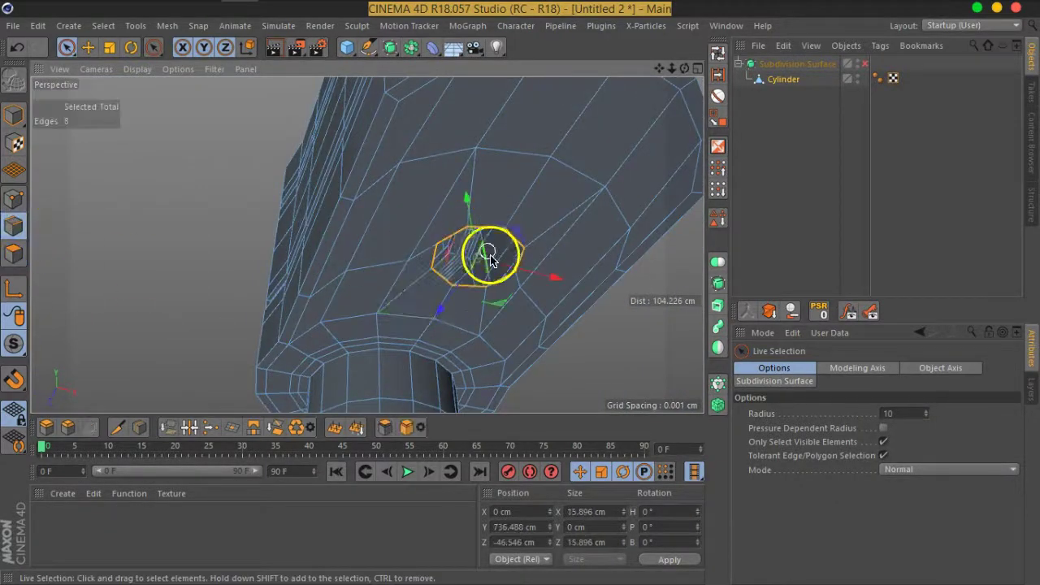
Select the eight-edge ring around the hole and briefly preview it with smoothing.
{"action": "left_click_drag", "start_coordinate": [486, 249], "coordinate": [436, 236], "text": "alt"}
{"action": "scroll", "coordinate": [436, 236], "scroll_direction": "up", "scroll_amount": 2}
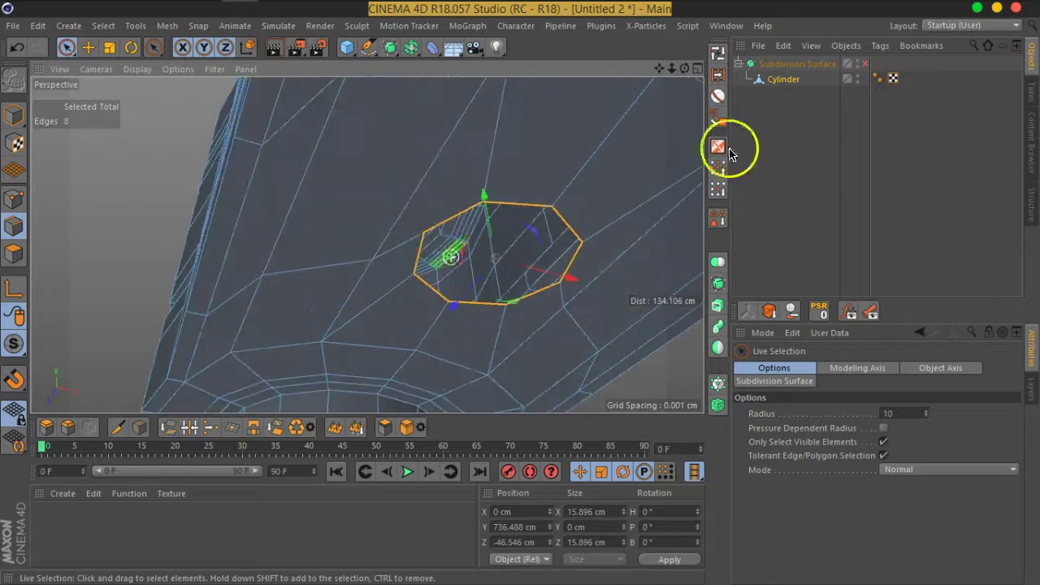
{"action": "left_click", "coordinate": [865, 64]}
{"action": "left_click", "coordinate": [865, 64]}
{"action": "scroll", "coordinate": [685, 216], "scroll_direction": "up", "scroll_amount": 2}
{"action": "mouse_move", "coordinate": [429, 251]}
{"action": "left_mouse_down", "text": "alt"}
{"action": "mouse_move", "coordinate": [511, 232]}
{"action": "mouse_move", "coordinate": [488, 284]}
{"action": "mouse_move", "coordinate": [488, 274]}
{"action": "left_mouse_up", "text": "alt"}
{"action": "scroll", "coordinate": [483, 243], "scroll_direction": "up", "scroll_amount": 2}
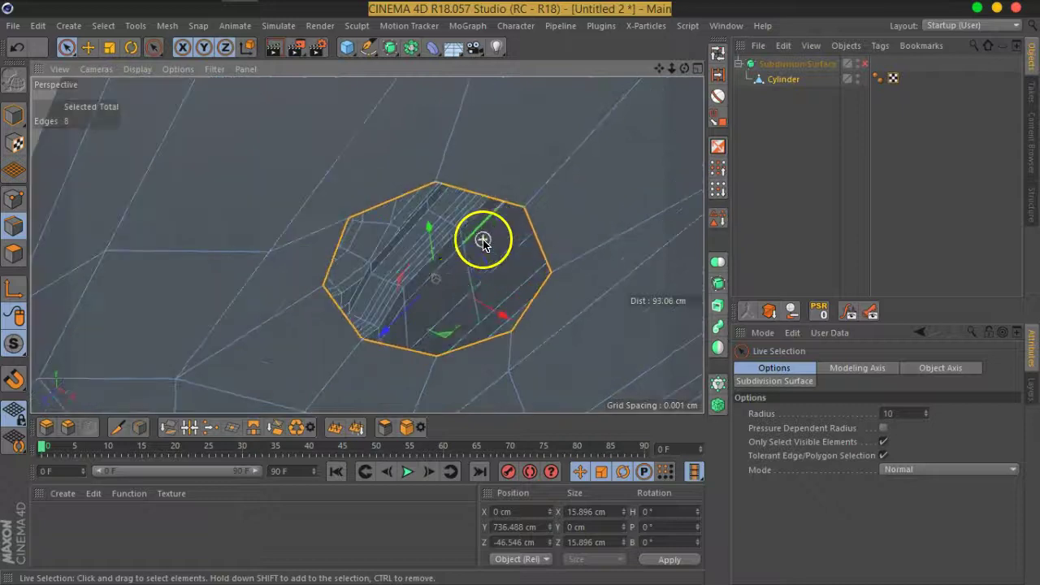
Shrink the edge ring to about 89% and push it inward to form inner walls.
{"action": "left_click", "coordinate": [109, 47]}
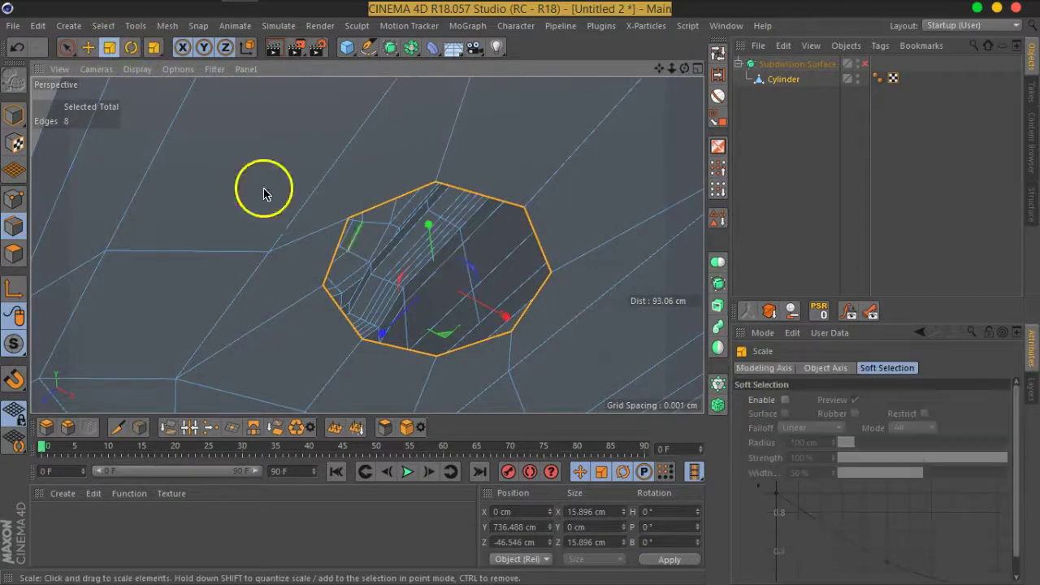
{"action": "left_click_drag", "start_coordinate": [598, 226], "coordinate": [523, 248]}
{"action": "left_click", "coordinate": [88, 46]}
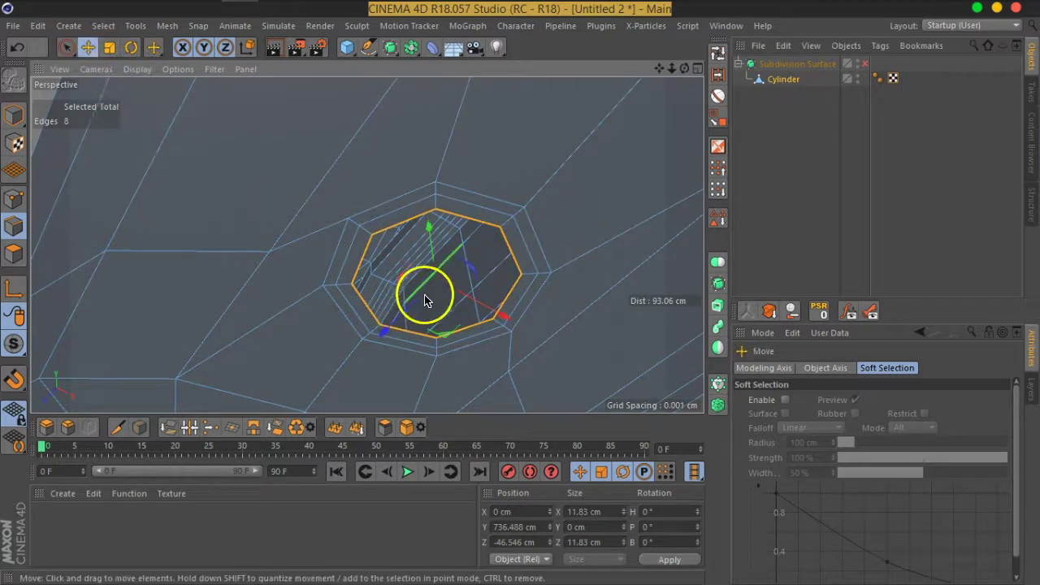
{"action": "left_click_drag", "start_coordinate": [433, 246], "coordinate": [433, 231]}
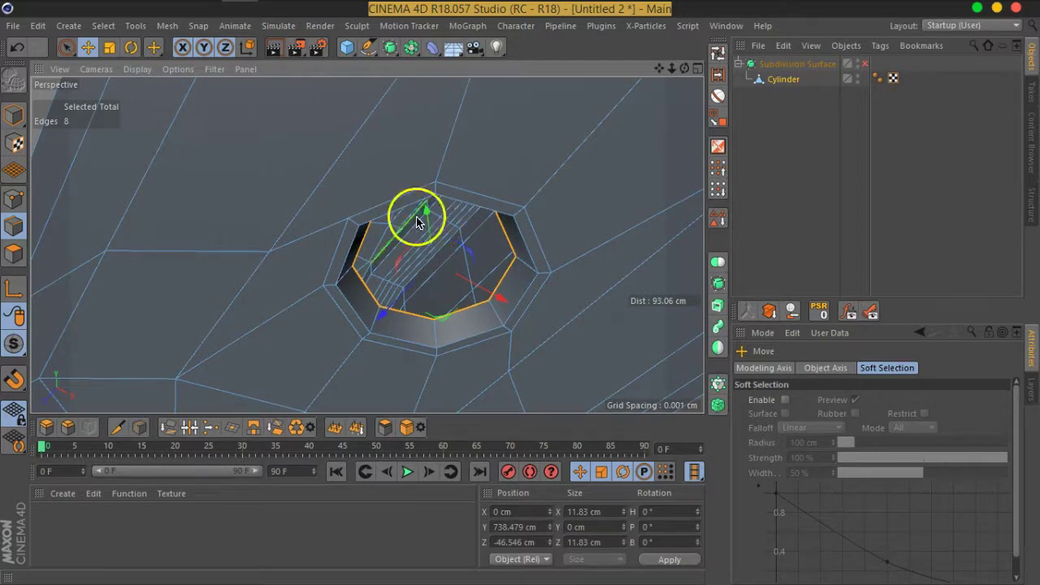
Narrow the ring to 7.22 cm, sink it deeper, deselect, and re-enable Subdivision Surface.
{"action": "left_click", "coordinate": [109, 47]}
{"action": "left_click_drag", "start_coordinate": [584, 220], "coordinate": [509, 229]}
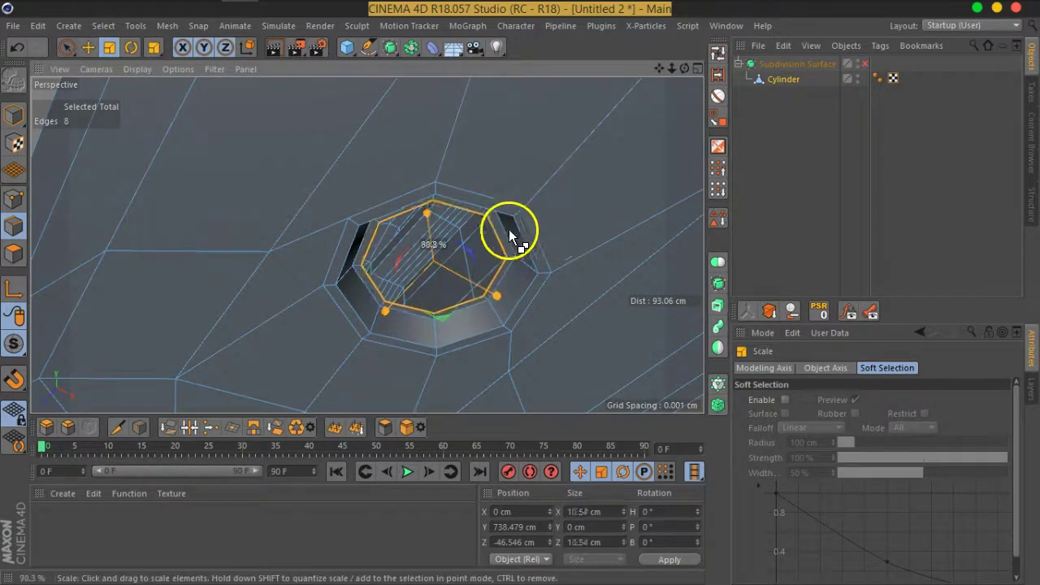
{"action": "left_click_drag", "start_coordinate": [415, 232], "coordinate": [511, 219]}
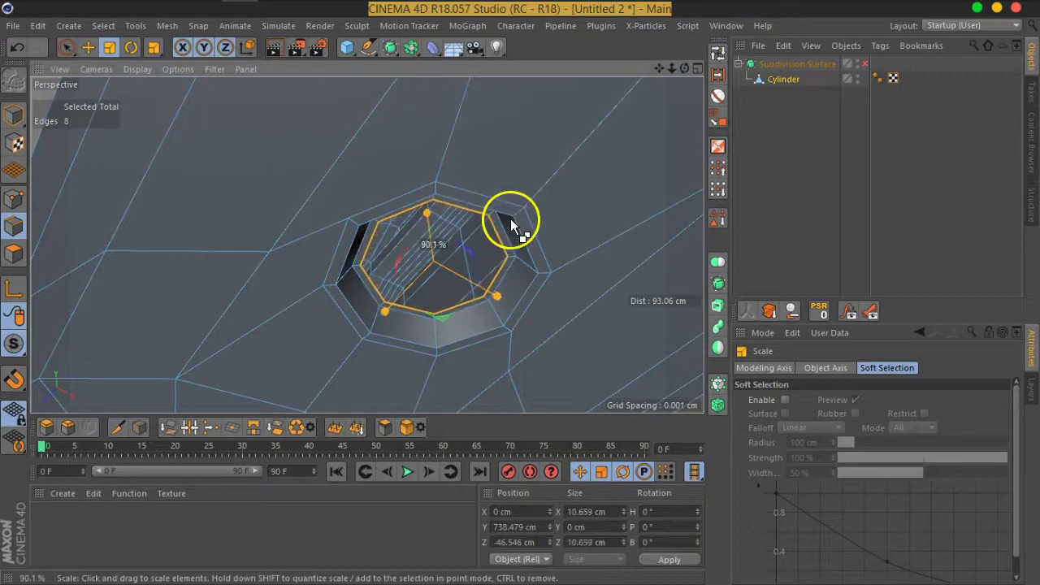
{"action": "left_click_drag", "start_coordinate": [584, 210], "coordinate": [485, 219]}
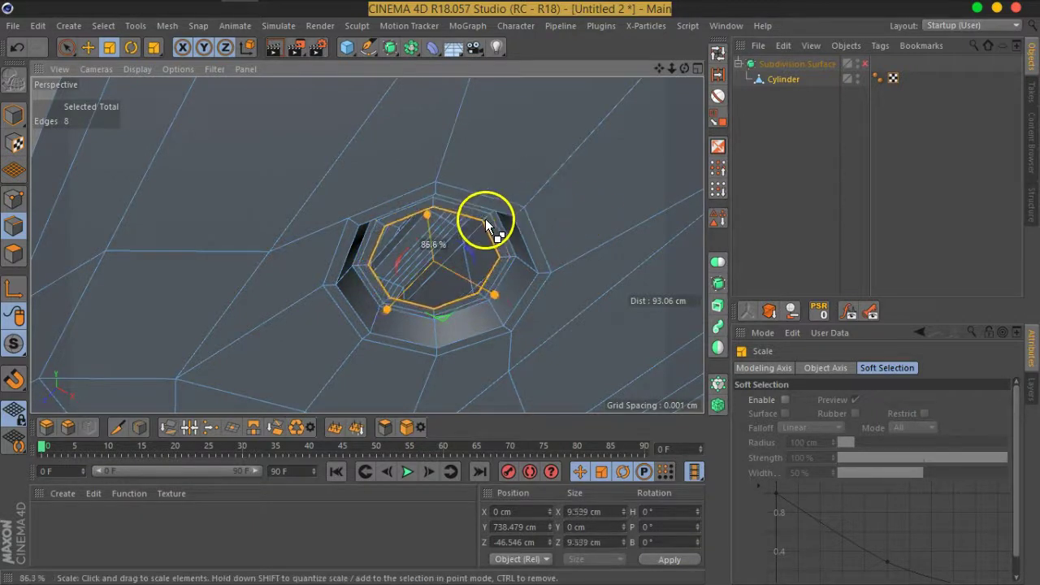
{"action": "left_click_drag", "start_coordinate": [396, 228], "coordinate": [347, 235]}
{"action": "left_click", "coordinate": [88, 47]}
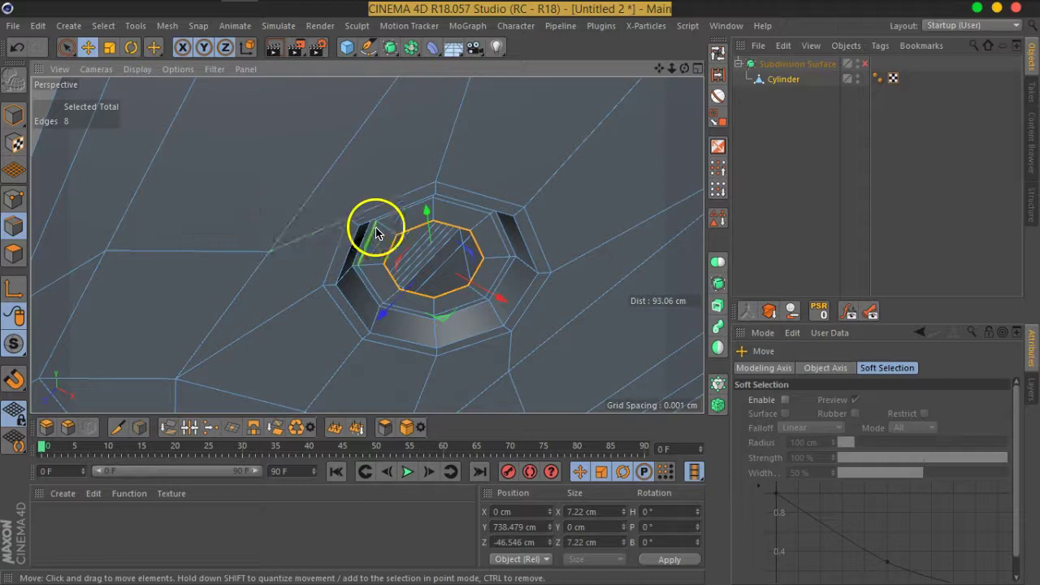
{"action": "left_click_drag", "start_coordinate": [428, 234], "coordinate": [419, 132]}
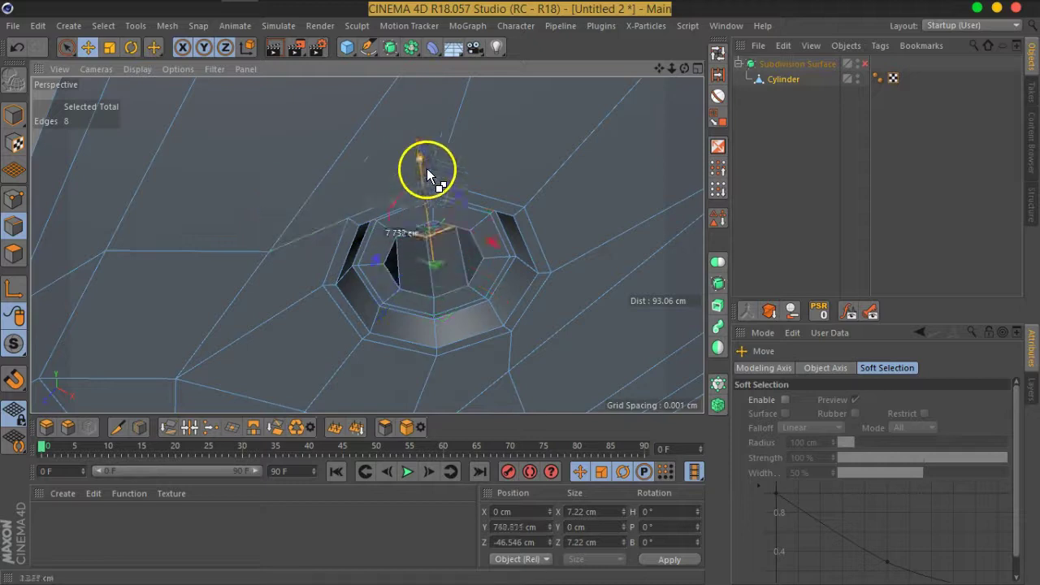
{"action": "left_click", "coordinate": [841, 197]}
{"action": "left_click", "coordinate": [864, 64]}
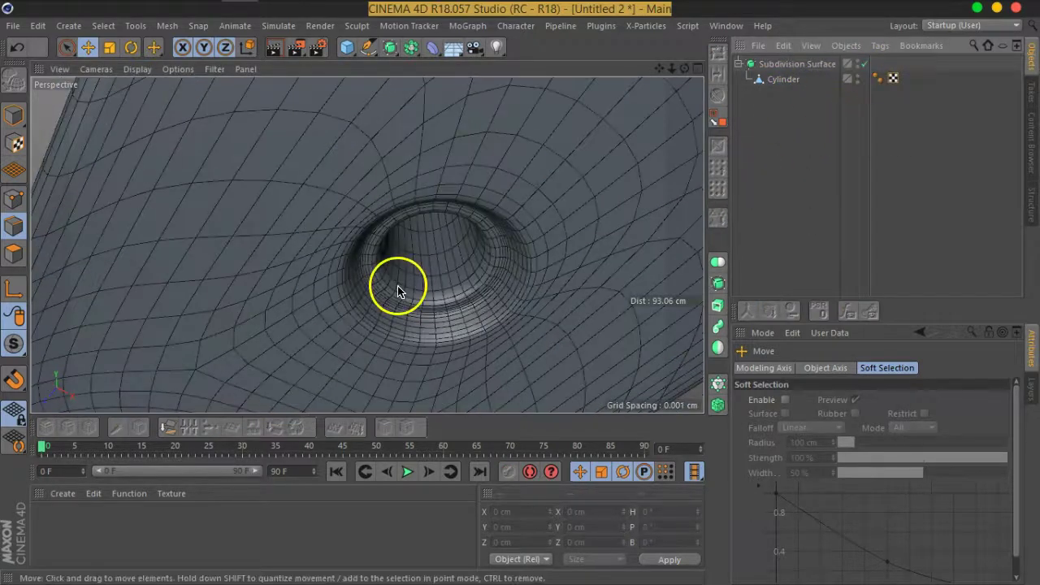
Zoom out to the whole shaft, select Cylinder and disable the Subdivision Surface smoothing.
{"action": "scroll", "coordinate": [397, 287], "scroll_direction": "up", "scroll_amount": 3}
{"action": "left_click_drag", "start_coordinate": [397, 288], "coordinate": [533, 333], "text": "alt"}
{"action": "scroll", "coordinate": [496, 329], "scroll_direction": "down", "scroll_amount": 3}
{"action": "mouse_move", "coordinate": [460, 325]}
{"action": "left_mouse_down", "text": "alt"}
{"action": "mouse_move", "coordinate": [481, 209]}
{"action": "mouse_move", "coordinate": [396, 153]}
{"action": "mouse_move", "coordinate": [520, 337]}
{"action": "mouse_move", "coordinate": [476, 352]}
{"action": "mouse_move", "coordinate": [406, 216]}
{"action": "mouse_move", "coordinate": [526, 250]}
{"action": "left_mouse_up", "text": "alt"}
{"action": "mouse_move", "coordinate": [420, 155]}
{"action": "left_mouse_down", "text": "alt"}
{"action": "mouse_move", "coordinate": [372, 116]}
{"action": "mouse_move", "coordinate": [320, 97]}
{"action": "mouse_move", "coordinate": [555, 214]}
{"action": "mouse_move", "coordinate": [504, 239]}
{"action": "mouse_move", "coordinate": [555, 226]}
{"action": "mouse_move", "coordinate": [497, 277]}
{"action": "mouse_move", "coordinate": [464, 278]}
{"action": "mouse_move", "coordinate": [699, 163]}
{"action": "left_mouse_up", "text": "alt"}
{"action": "left_click", "coordinate": [785, 80]}
{"action": "left_click", "coordinate": [864, 63]}
{"action": "left_click_drag", "start_coordinate": [441, 255], "coordinate": [430, 233], "text": "alt"}
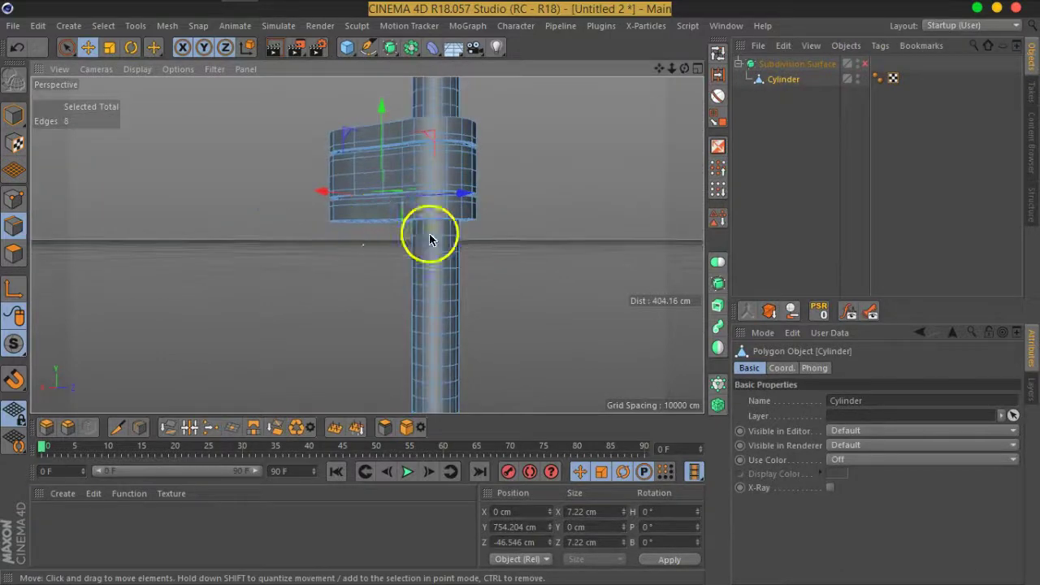
{"action": "scroll", "coordinate": [429, 232], "scroll_direction": "up", "scroll_amount": 3}
{"action": "left_click", "coordinate": [18, 200]}
Switch to Live Selection and bring the view to a level side view of the shaft.
{"action": "left_click", "coordinate": [67, 47]}
{"action": "mouse_move", "coordinate": [441, 309]}
{"action": "left_mouse_down", "text": "alt"}
{"action": "mouse_move", "coordinate": [418, 285]}
{"action": "mouse_move", "coordinate": [316, 284]}
{"action": "mouse_move", "coordinate": [352, 316]}
{"action": "mouse_move", "coordinate": [450, 300]}
{"action": "mouse_move", "coordinate": [418, 269]}
{"action": "mouse_move", "coordinate": [492, 280]}
{"action": "left_mouse_up", "text": "alt"}
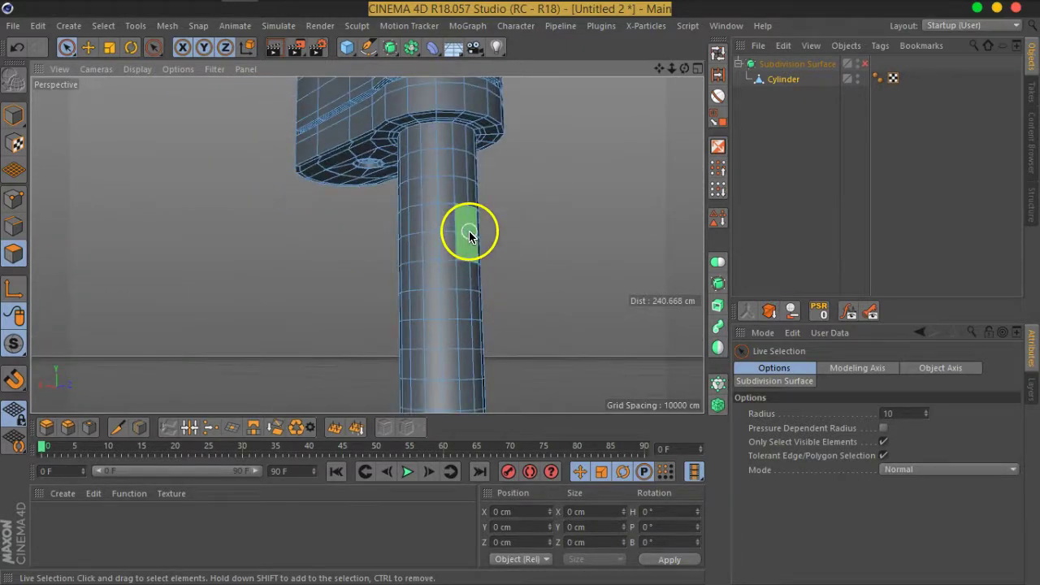
{"action": "left_click_drag", "start_coordinate": [491, 208], "coordinate": [371, 255], "text": "alt"}
{"action": "mouse_move", "coordinate": [360, 295]}
{"action": "left_mouse_down", "text": "alt"}
{"action": "mouse_move", "coordinate": [409, 341]}
{"action": "mouse_move", "coordinate": [475, 321]}
{"action": "left_mouse_up", "text": "alt"}
{"action": "scroll", "coordinate": [471, 311], "scroll_direction": "down", "scroll_amount": 2}
{"action": "scroll", "coordinate": [467, 309], "scroll_direction": "down", "scroll_amount": 3}
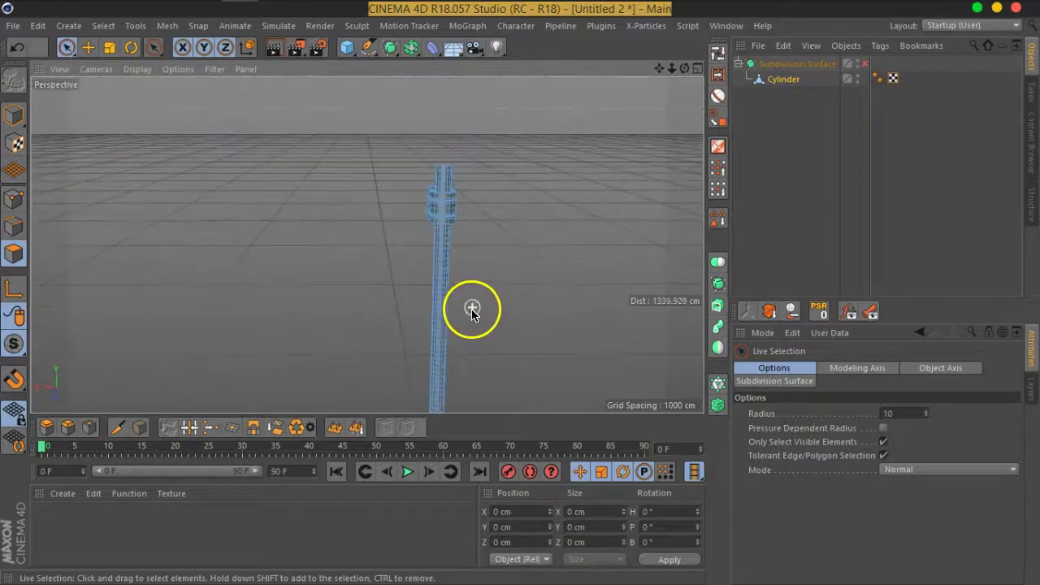
{"action": "scroll", "coordinate": [470, 309], "scroll_direction": "down", "scroll_amount": 3}
{"action": "mouse_move", "coordinate": [566, 346]}
{"action": "left_mouse_down", "text": "alt"}
{"action": "mouse_move", "coordinate": [490, 247]}
{"action": "mouse_move", "coordinate": [414, 276]}
{"action": "mouse_move", "coordinate": [415, 246]}
{"action": "mouse_move", "coordinate": [398, 239]}
{"action": "left_mouse_up", "text": "alt"}
{"action": "scroll", "coordinate": [374, 207], "scroll_direction": "up", "scroll_amount": 4}
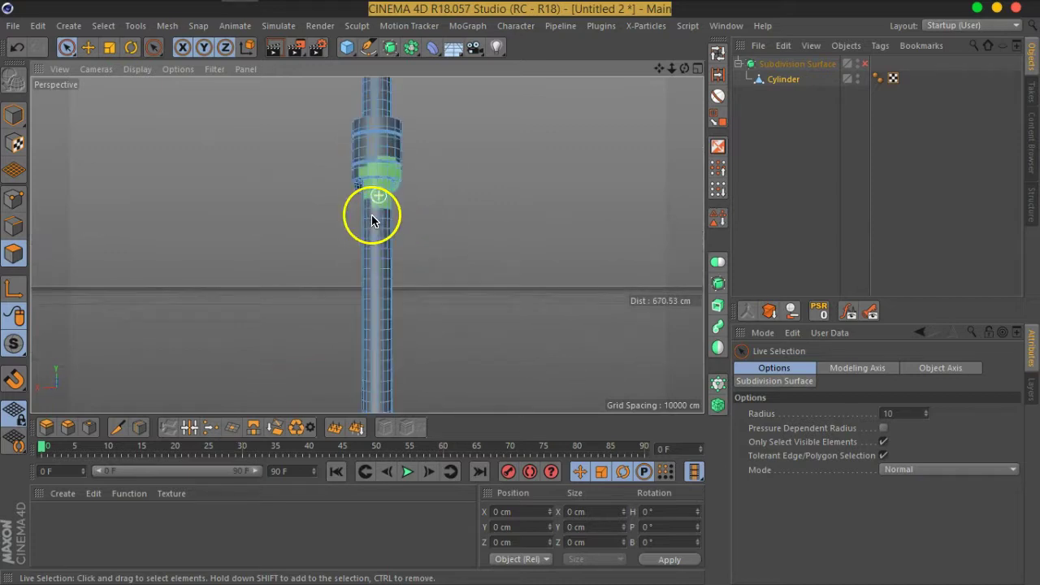
{"action": "scroll", "coordinate": [367, 215], "scroll_direction": "up", "scroll_amount": 4}
{"action": "scroll", "coordinate": [385, 209], "scroll_direction": "up", "scroll_amount": 1}
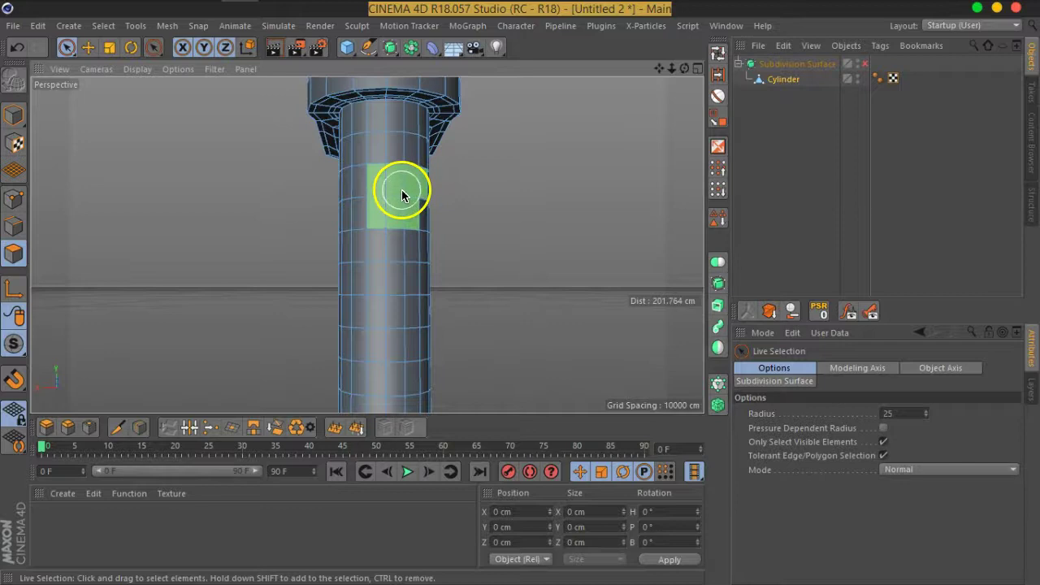
Paint-select a band of polygons across the shaft's front below the collar.
{"action": "left_click", "coordinate": [403, 195]}
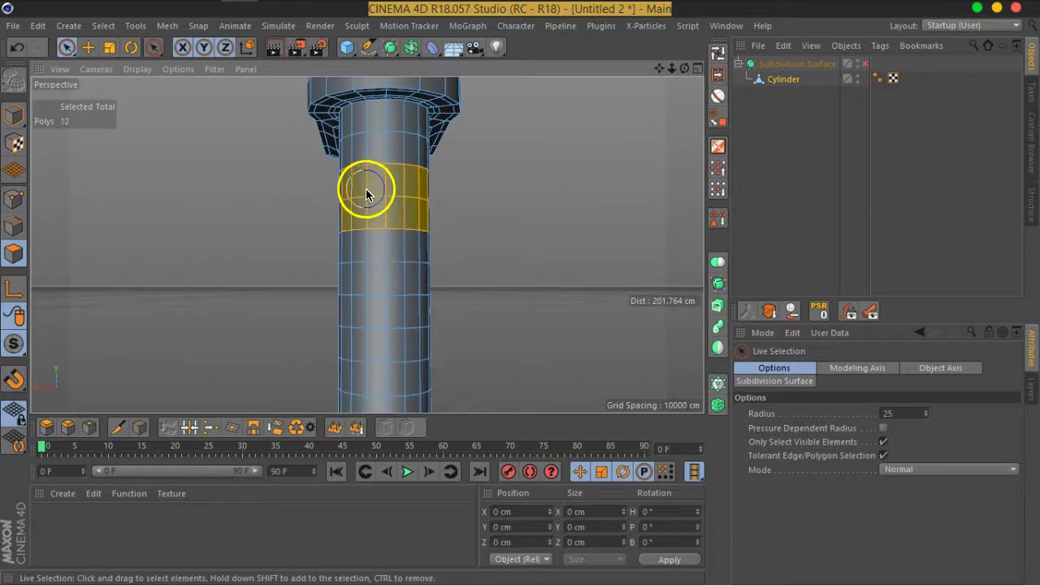
{"action": "left_click_drag", "start_coordinate": [373, 214], "coordinate": [530, 252], "text": "alt"}
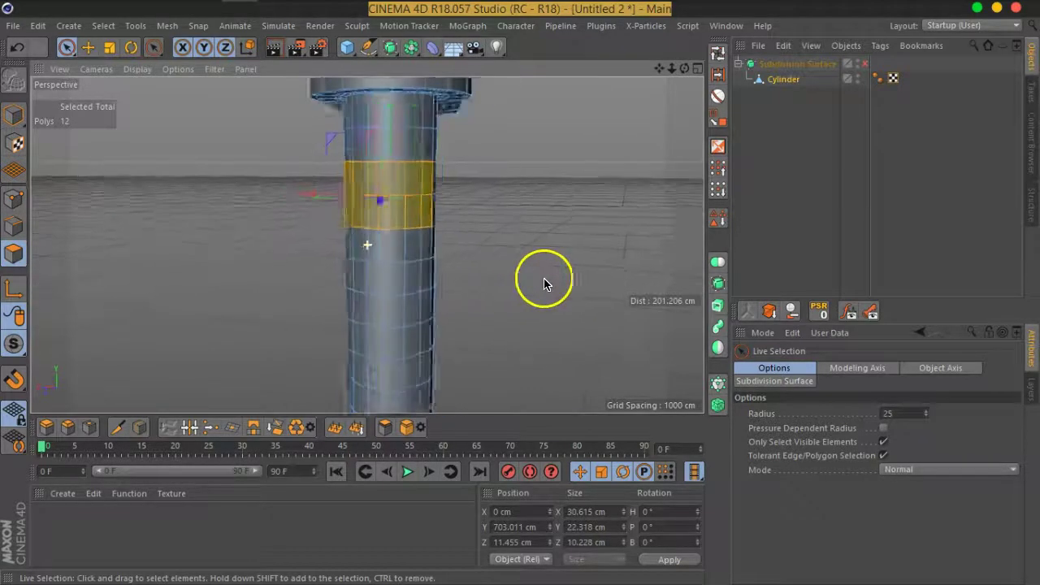
{"action": "left_click", "coordinate": [409, 255], "text": "shift"}
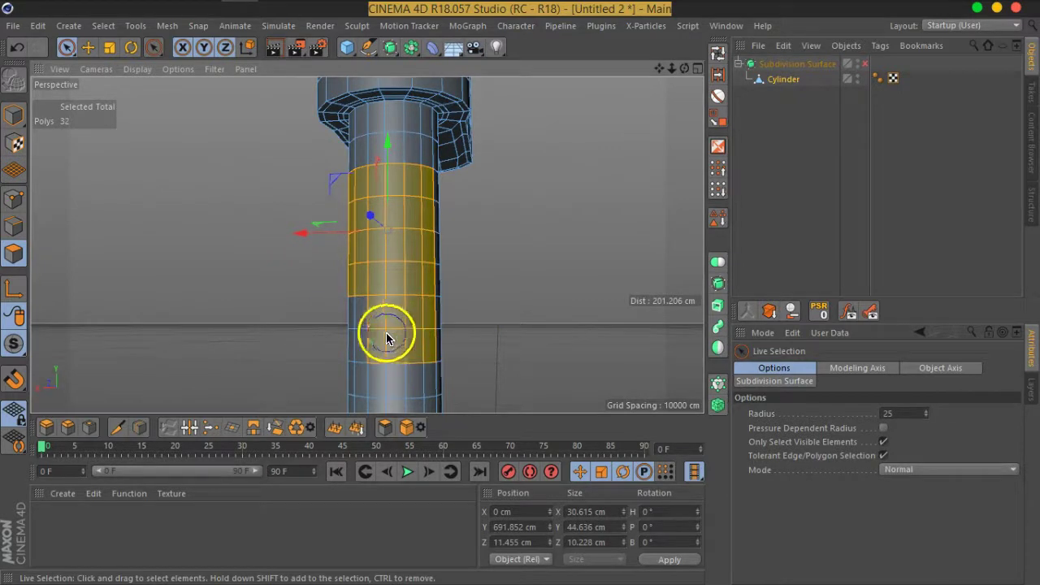
{"action": "mouse_move", "coordinate": [369, 334]}
{"action": "left_mouse_down", "text": "alt"}
{"action": "mouse_move", "coordinate": [404, 318]}
{"action": "mouse_move", "coordinate": [499, 314]}
{"action": "left_mouse_up", "text": "alt"}
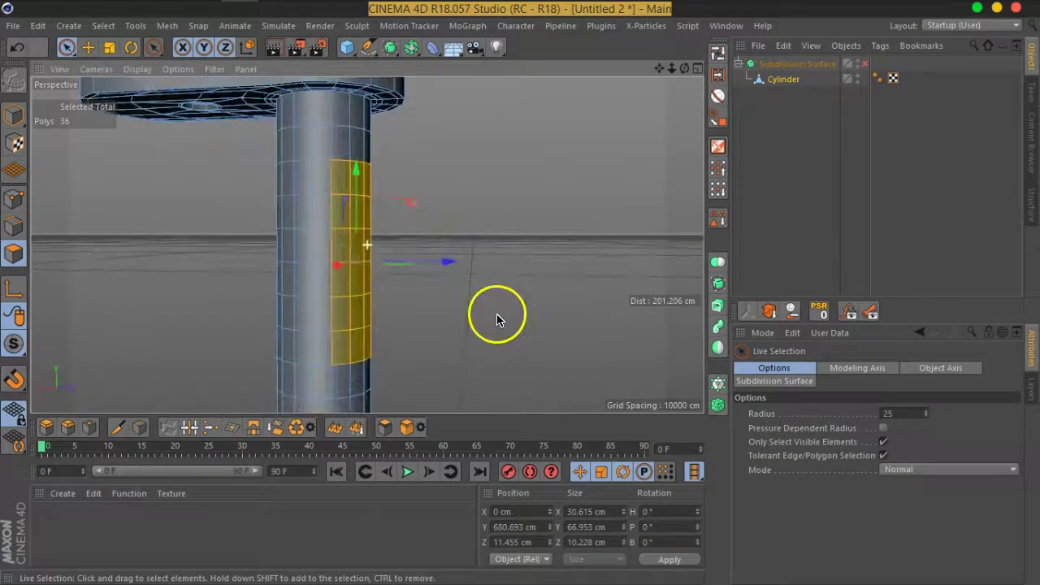
{"action": "mouse_move", "coordinate": [305, 260]}
{"action": "left_mouse_down", "text": "shift"}
{"action": "mouse_move", "coordinate": [311, 209]}
{"action": "mouse_move", "coordinate": [458, 251]}
{"action": "mouse_move", "coordinate": [309, 270]}
{"action": "mouse_move", "coordinate": [258, 297]}
{"action": "left_mouse_up", "text": "shift"}
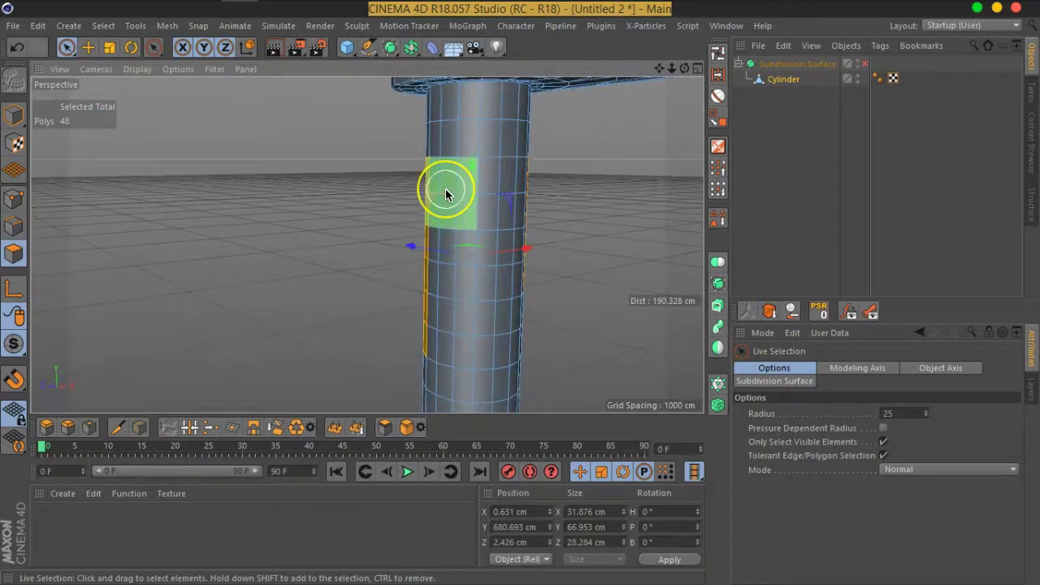
{"action": "mouse_move", "coordinate": [445, 188]}
{"action": "left_mouse_down", "text": "shift"}
{"action": "mouse_move", "coordinate": [434, 279]}
{"action": "mouse_move", "coordinate": [495, 318]}
{"action": "mouse_move", "coordinate": [399, 269]}
{"action": "mouse_move", "coordinate": [511, 284]}
{"action": "mouse_move", "coordinate": [441, 249]}
{"action": "mouse_move", "coordinate": [382, 249]}
{"action": "mouse_move", "coordinate": [379, 281]}
{"action": "left_mouse_up", "text": "shift"}
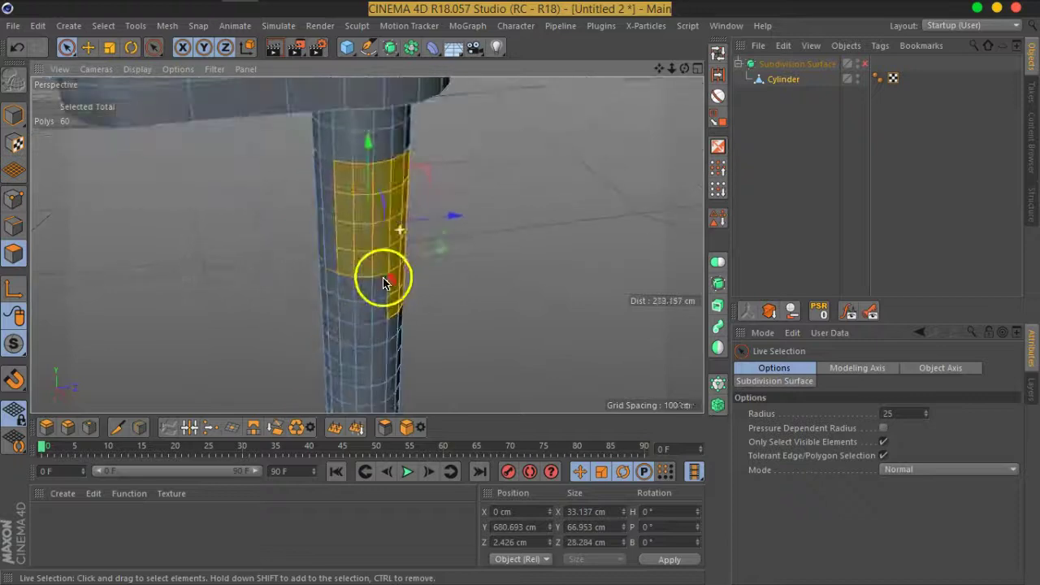
{"action": "scroll", "coordinate": [359, 178], "scroll_direction": "up", "scroll_amount": 3}
{"action": "left_click_drag", "start_coordinate": [359, 179], "coordinate": [399, 255], "text": "alt"}
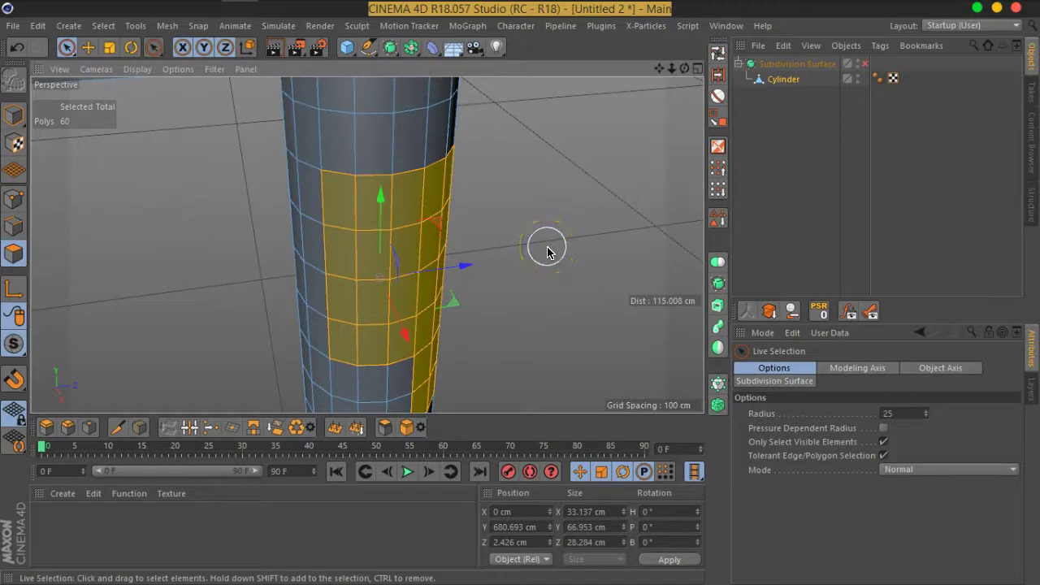
Split the selected polygons into a new Cylinder.1 object and select all its polygons.
{"action": "key", "text": "u"}
{"action": "key", "text": "p"}
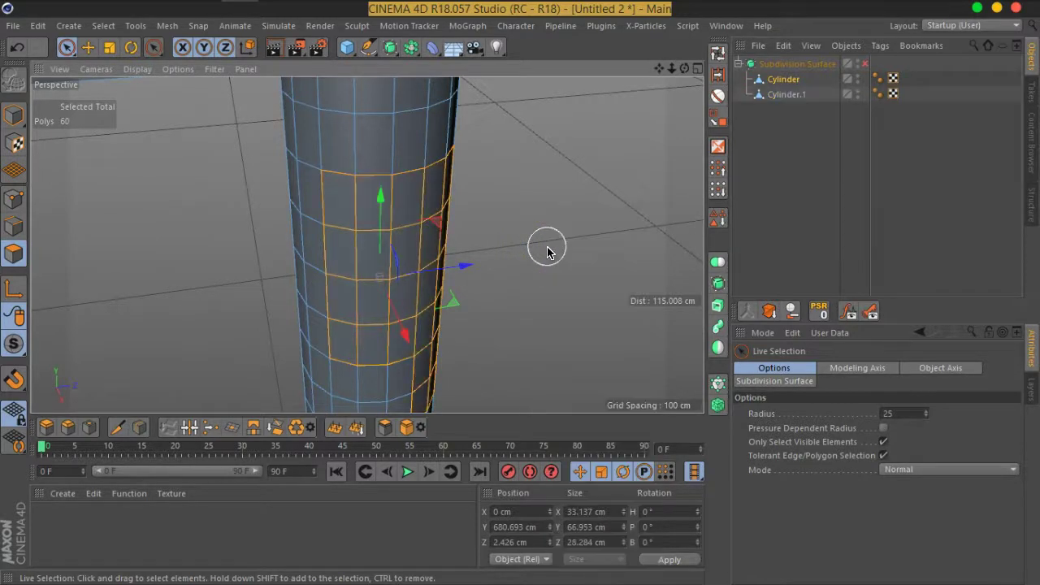
{"action": "left_click", "coordinate": [783, 95]}
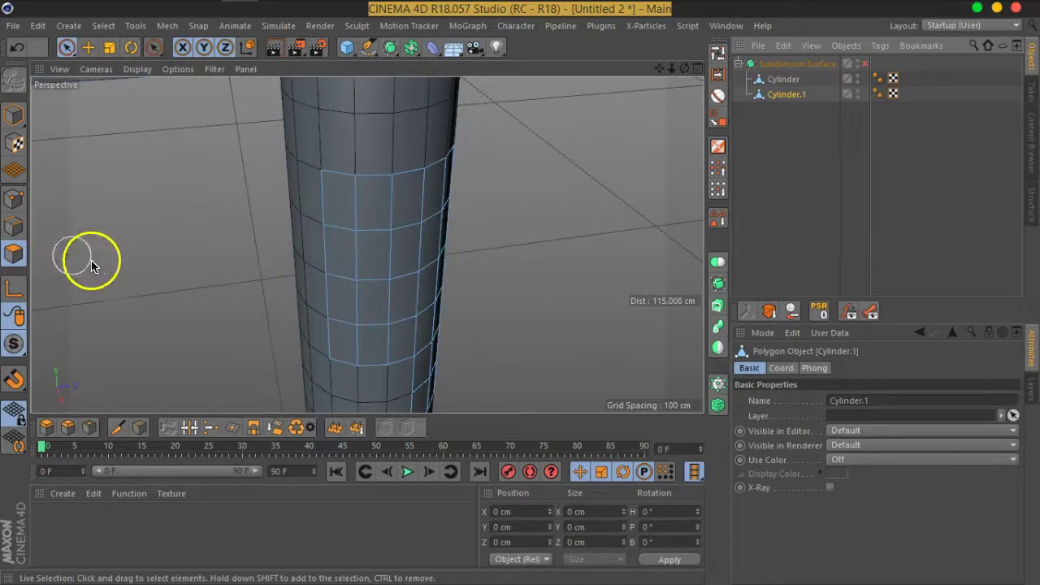
{"action": "key", "text": "ctrl+a"}
Extrude Cylinder.1's patch 9.3 cm outward, enable smoothing, and select both cylinders.
{"action": "left_click_drag", "start_coordinate": [457, 325], "coordinate": [367, 284], "text": "alt"}
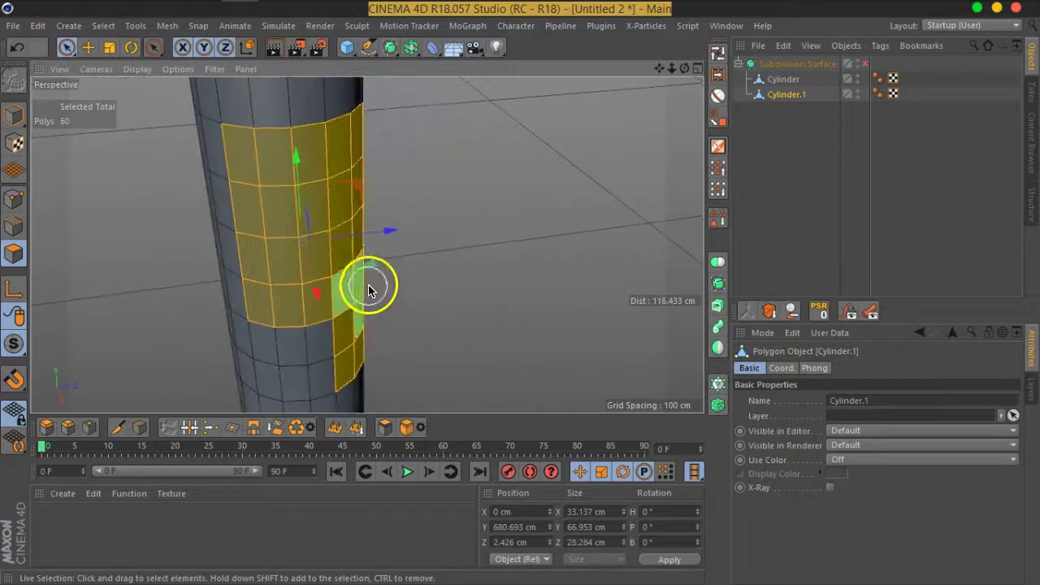
{"action": "right_click", "coordinate": [365, 275]}
{"action": "left_click", "coordinate": [455, 310]}
{"action": "left_click_drag", "start_coordinate": [455, 311], "coordinate": [531, 314]}
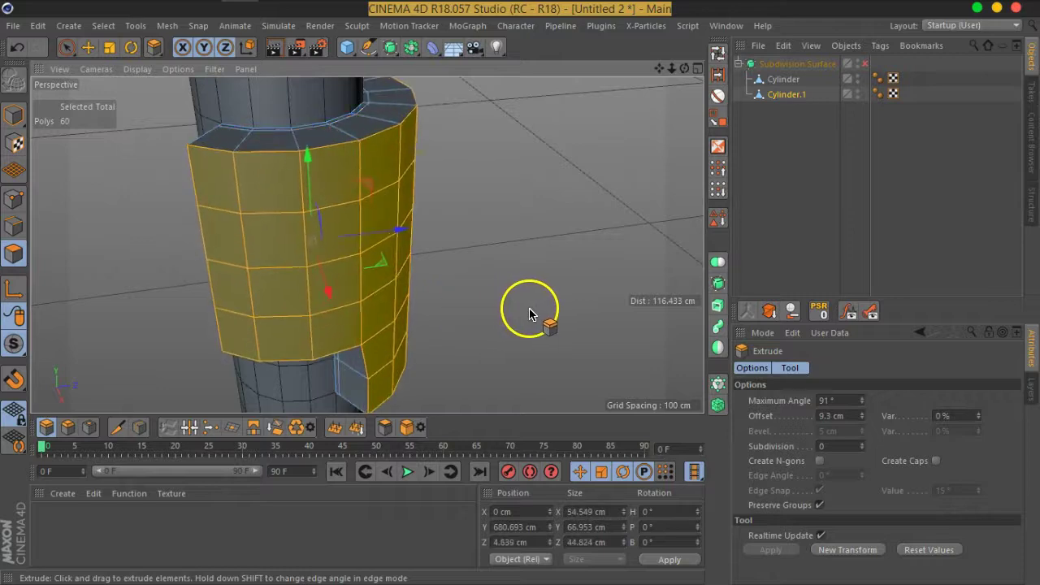
{"action": "left_click", "coordinate": [865, 63]}
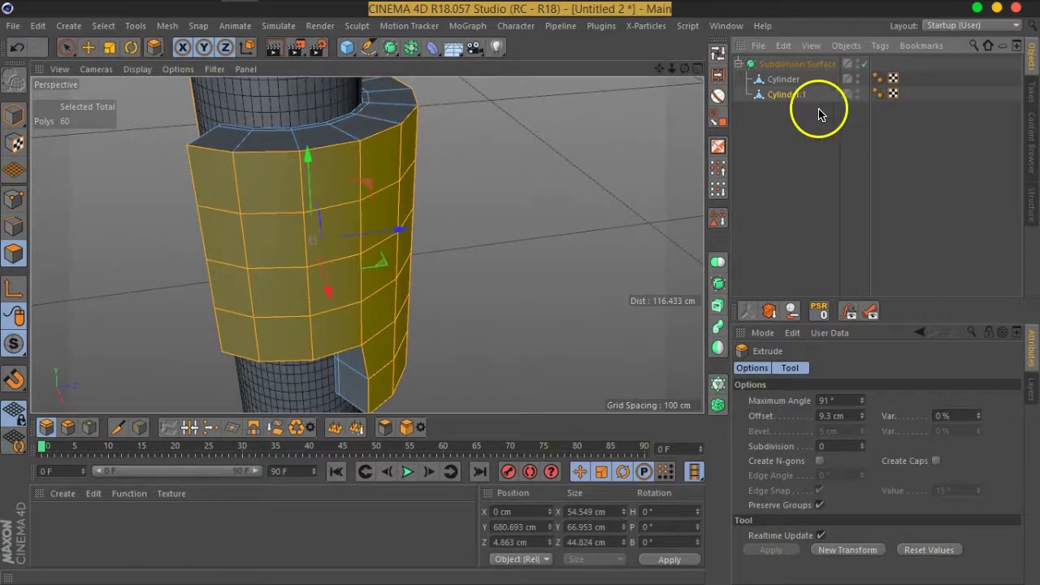
{"action": "left_click_drag", "start_coordinate": [779, 78], "coordinate": [777, 138]}
Group both cylinders under a Null, then undo the grouping and thick extrusion.
{"action": "key", "text": "alt+g"}
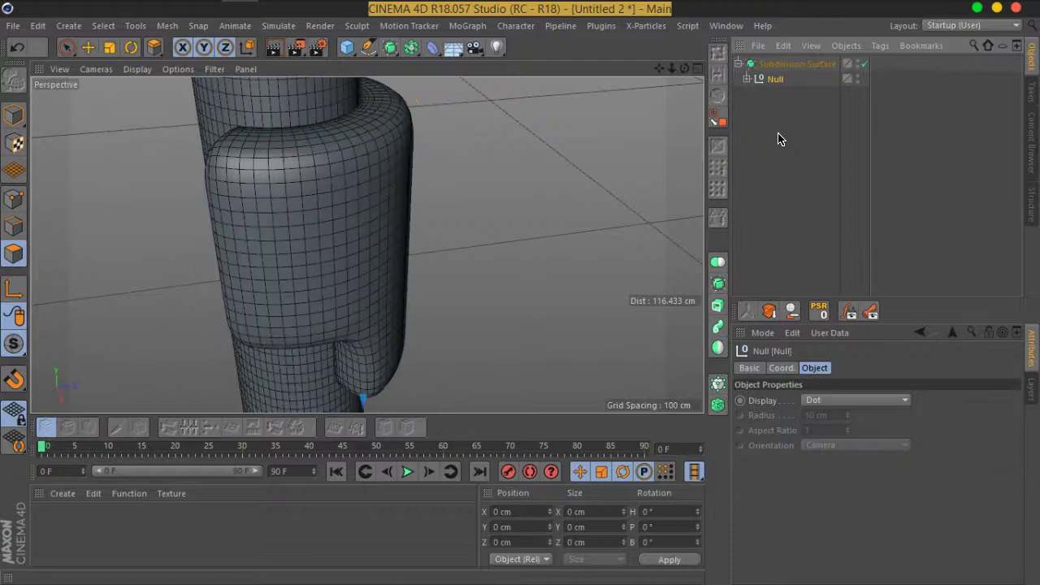
{"action": "mouse_move", "coordinate": [544, 278]}
{"action": "left_mouse_down", "text": "alt"}
{"action": "mouse_move", "coordinate": [240, 233]}
{"action": "mouse_move", "coordinate": [284, 195]}
{"action": "mouse_move", "coordinate": [476, 272]}
{"action": "mouse_move", "coordinate": [560, 254]}
{"action": "mouse_move", "coordinate": [371, 243]}
{"action": "mouse_move", "coordinate": [288, 209]}
{"action": "mouse_move", "coordinate": [260, 172]}
{"action": "mouse_move", "coordinate": [383, 228]}
{"action": "mouse_move", "coordinate": [342, 272]}
{"action": "left_mouse_up", "text": "alt"}
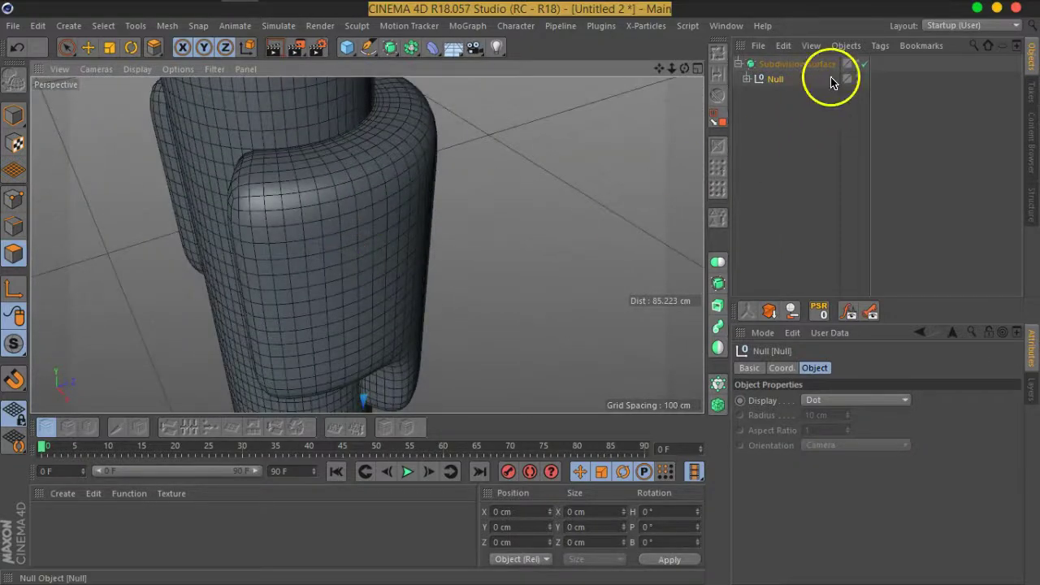
{"action": "left_click", "coordinate": [752, 80]}
{"action": "left_click", "coordinate": [792, 111]}
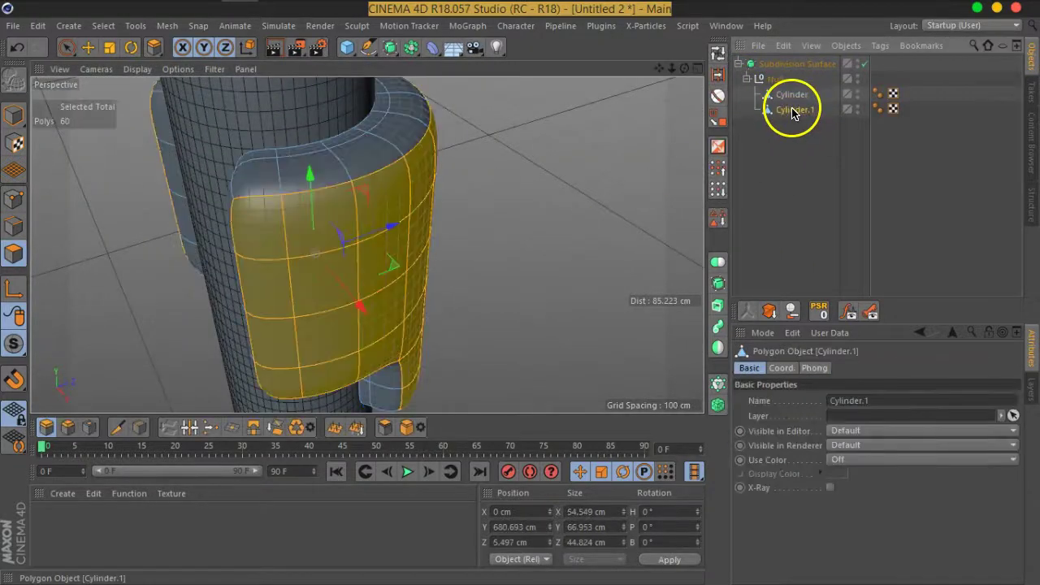
{"action": "key", "text": "shift+g"}
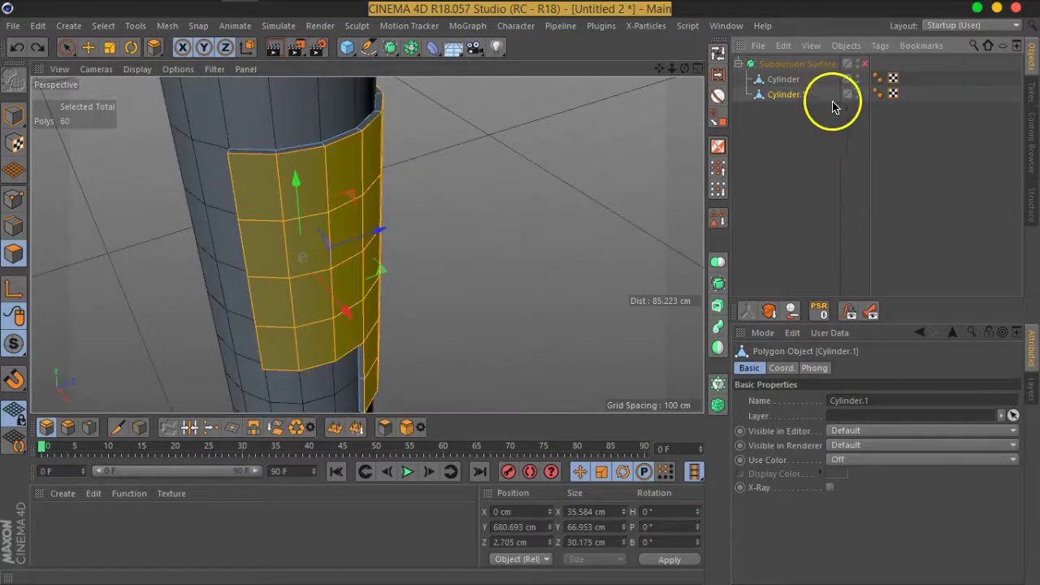
Re-enable smoothing, regroup Cylinder and Cylinder.1 under a Null with Alt+G, and select Cylinder.1.
{"action": "left_click", "coordinate": [867, 63]}
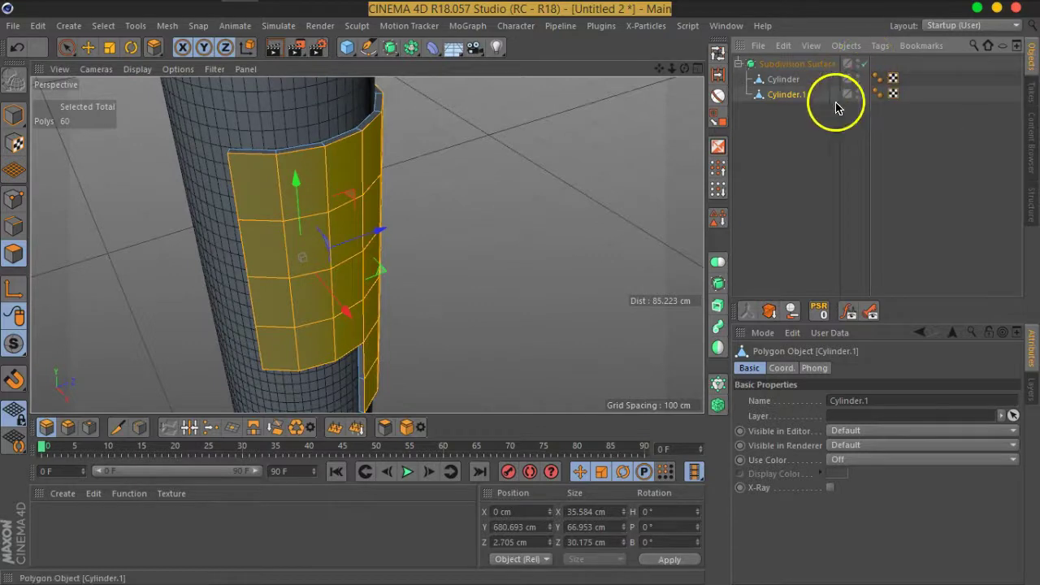
{"action": "left_click_drag", "start_coordinate": [770, 69], "coordinate": [774, 96]}
{"action": "left_click", "coordinate": [780, 80], "text": "ctrl"}
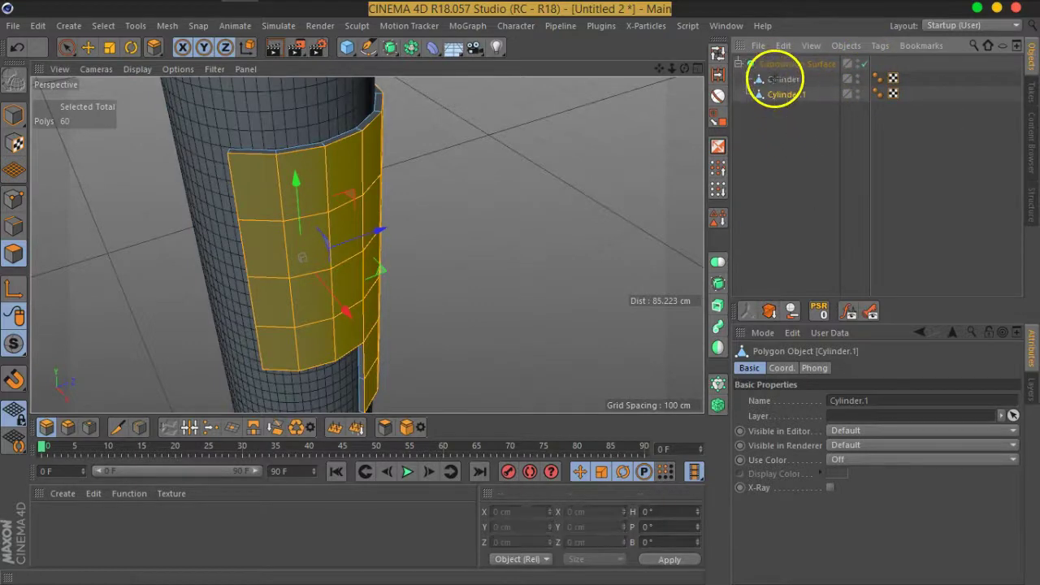
{"action": "key", "text": "alt+g"}
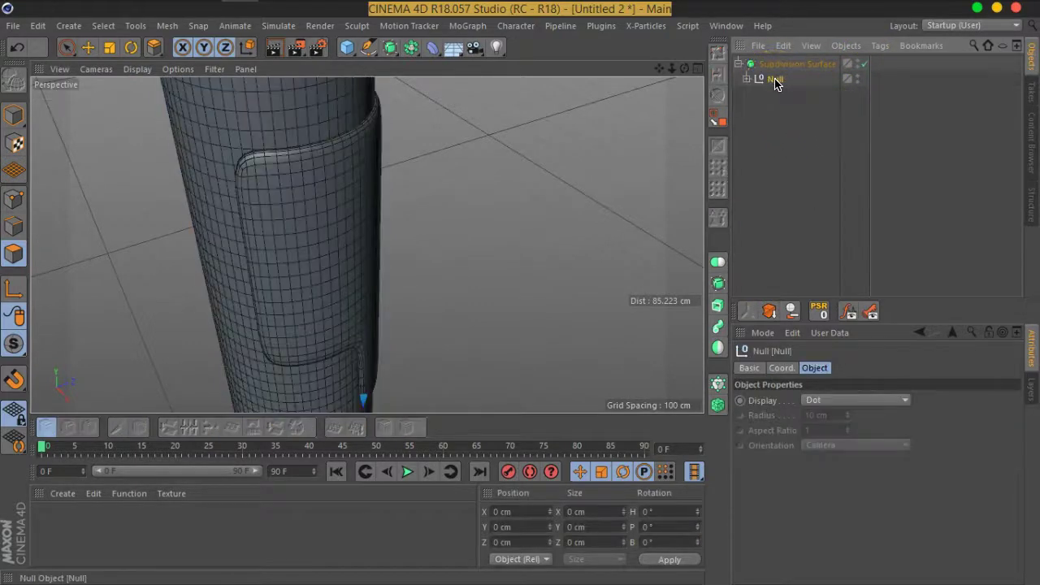
{"action": "left_click", "coordinate": [746, 79]}
{"action": "left_click", "coordinate": [783, 108]}
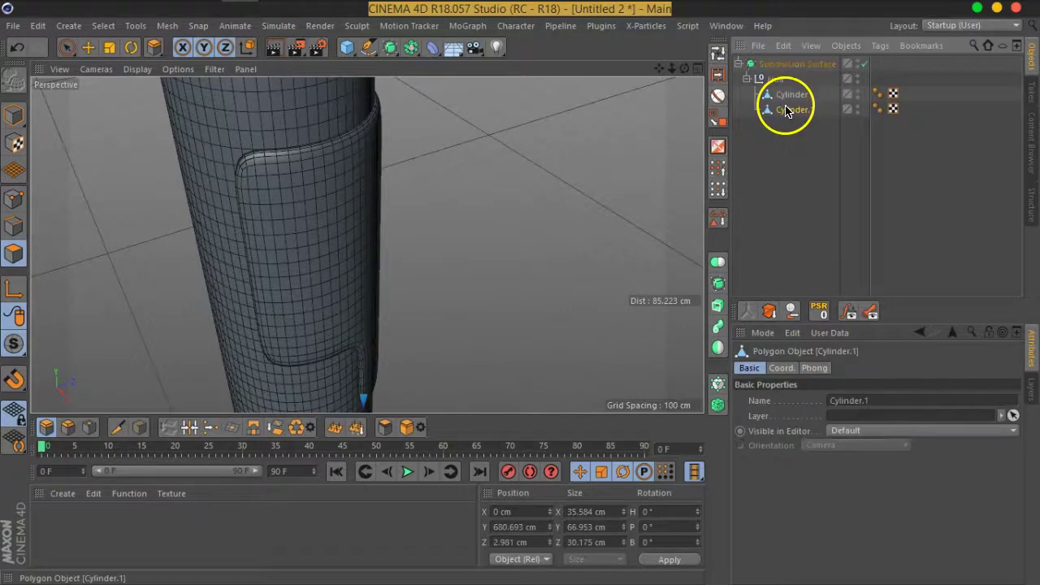
Extrude Cylinder.1's patch a short distance outward and deselect it to preview the sleeve.
{"action": "mouse_move", "coordinate": [417, 254]}
{"action": "left_mouse_down"}
{"action": "mouse_move", "coordinate": [444, 256]}
{"action": "mouse_move", "coordinate": [440, 207]}
{"action": "left_mouse_up"}
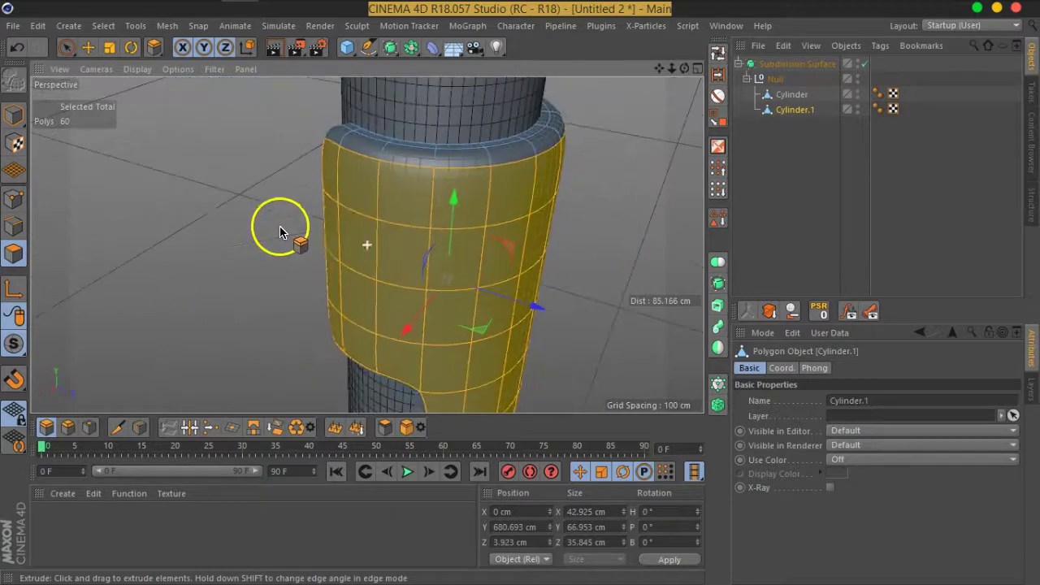
{"action": "middle_click", "coordinate": [440, 208]}
{"action": "middle_click", "coordinate": [174, 162]}
{"action": "mouse_move", "coordinate": [318, 186]}
{"action": "left_mouse_down", "text": "alt"}
{"action": "mouse_move", "coordinate": [406, 216]}
{"action": "mouse_move", "coordinate": [130, 138]}
{"action": "left_mouse_up", "text": "alt"}
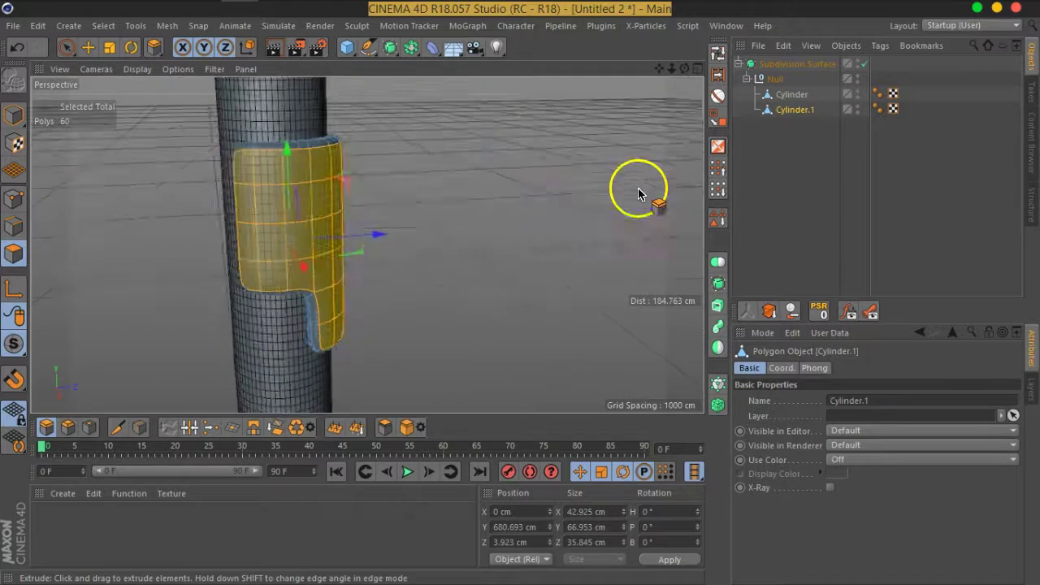
{"action": "left_click", "coordinate": [751, 204]}
Zoom out to review the smoothed sleeve and reselect Cylinder.1.
{"action": "mouse_move", "coordinate": [691, 202]}
{"action": "left_mouse_down", "text": "alt"}
{"action": "mouse_move", "coordinate": [425, 220]}
{"action": "mouse_move", "coordinate": [199, 160]}
{"action": "mouse_move", "coordinate": [286, 139]}
{"action": "mouse_move", "coordinate": [539, 156]}
{"action": "mouse_move", "coordinate": [329, 165]}
{"action": "mouse_move", "coordinate": [274, 241]}
{"action": "mouse_move", "coordinate": [333, 162]}
{"action": "left_mouse_up", "text": "alt"}
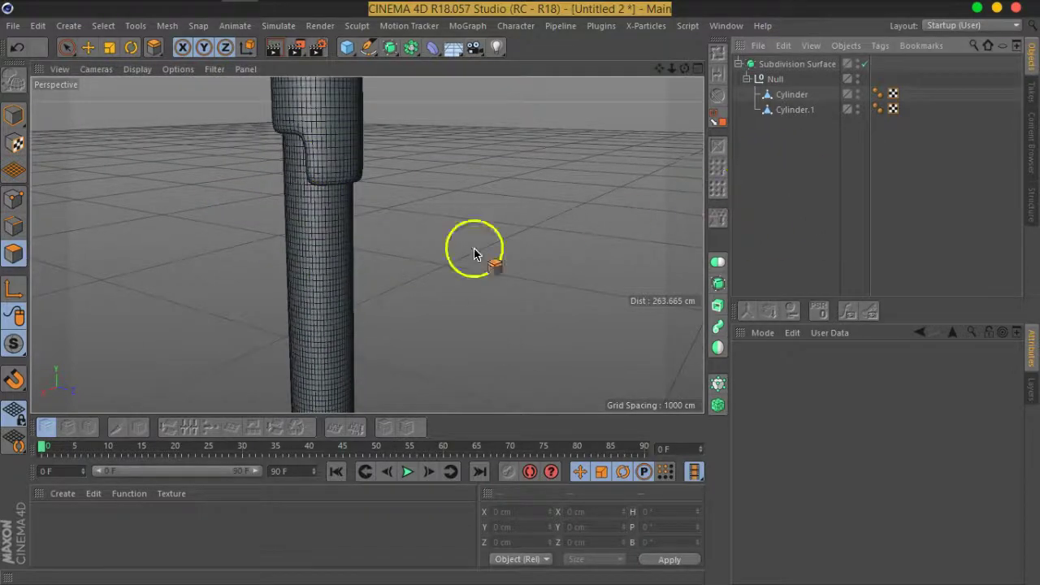
{"action": "right_click_drag", "start_coordinate": [474, 248], "coordinate": [332, 216], "text": "alt"}
{"action": "left_click_drag", "start_coordinate": [333, 216], "coordinate": [390, 284], "text": "alt"}
{"action": "scroll", "coordinate": [360, 193], "scroll_direction": "up", "scroll_amount": 3}
{"action": "scroll", "coordinate": [350, 190], "scroll_direction": "up", "scroll_amount": 3}
{"action": "scroll", "coordinate": [360, 197], "scroll_direction": "up", "scroll_amount": 3}
{"action": "scroll", "coordinate": [360, 197], "scroll_direction": "up", "scroll_amount": 3}
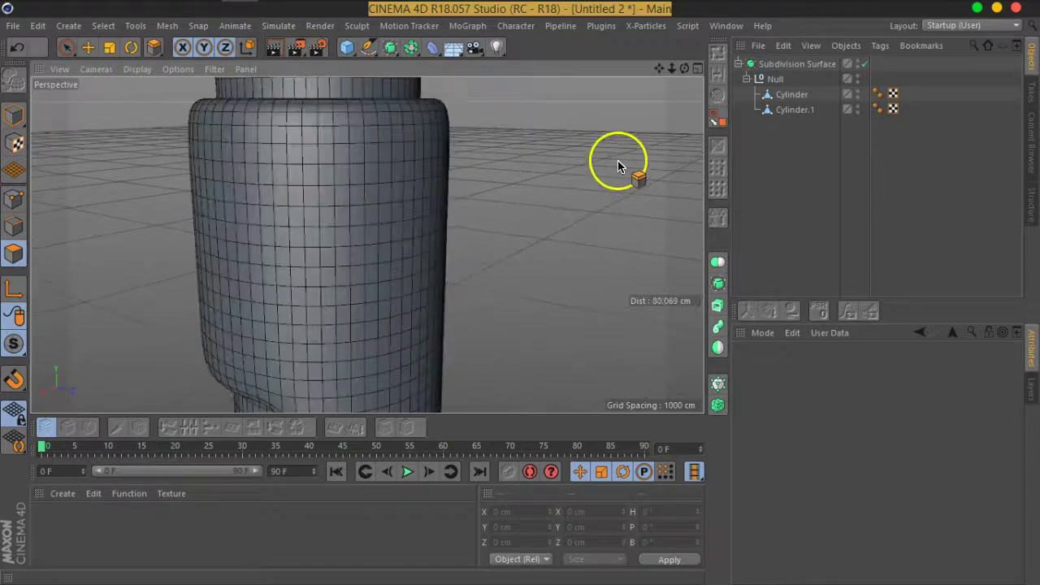
{"action": "left_click", "coordinate": [785, 111]}
{"action": "left_click_drag", "start_coordinate": [417, 244], "coordinate": [366, 225], "text": "alt"}
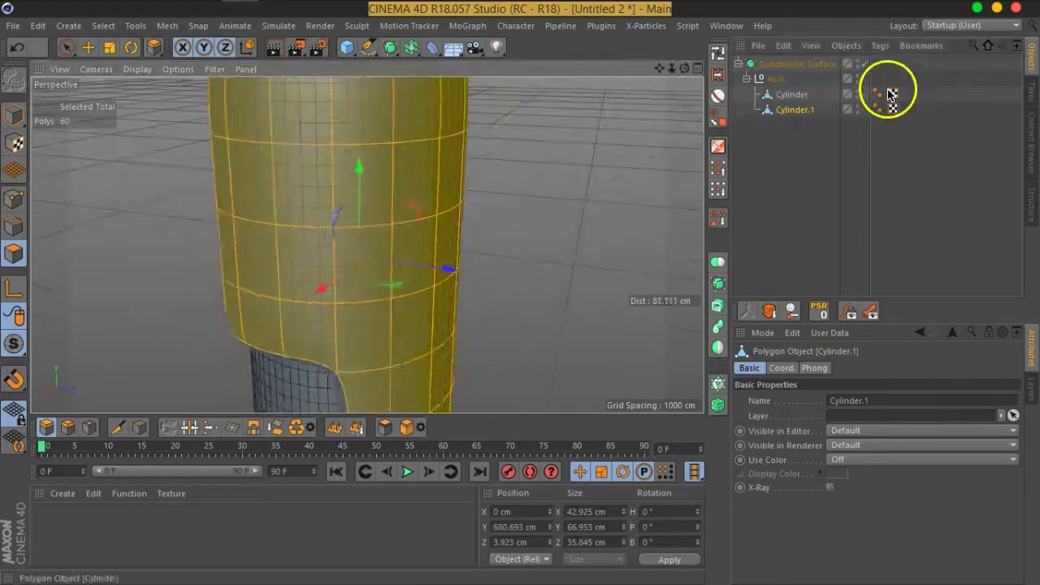
Inset four polygons on the shell's front with Extrude Inner.
{"action": "key", "text": "d"}
{"action": "mouse_move", "coordinate": [487, 268]}
{"action": "left_mouse_down", "text": "alt"}
{"action": "mouse_move", "coordinate": [420, 281]}
{"action": "mouse_move", "coordinate": [390, 269]}
{"action": "mouse_move", "coordinate": [396, 301]}
{"action": "mouse_move", "coordinate": [433, 315]}
{"action": "mouse_move", "coordinate": [447, 291]}
{"action": "left_mouse_up", "text": "alt"}
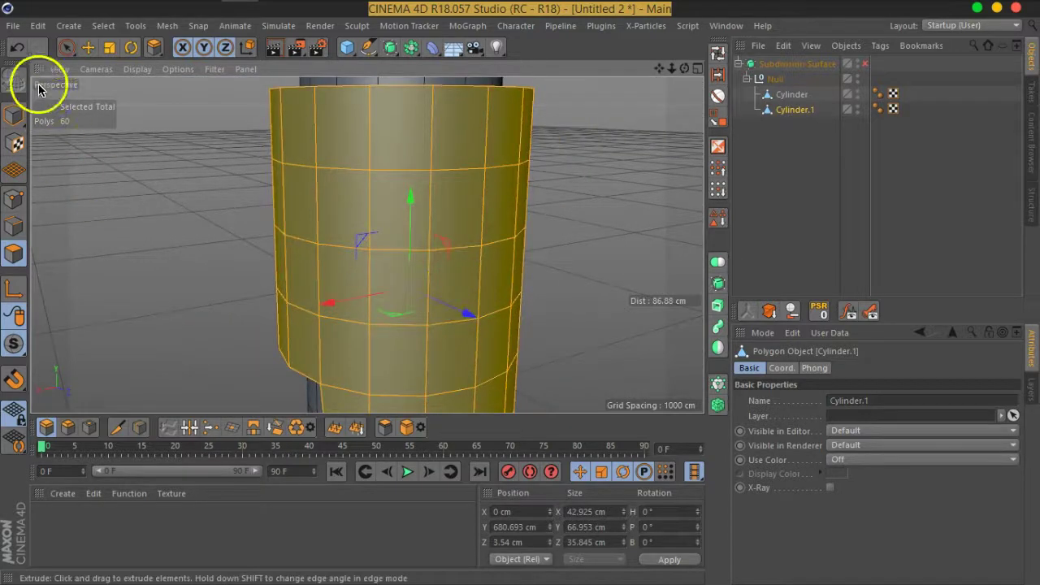
{"action": "left_click", "coordinate": [68, 48]}
{"action": "key", "text": "ctrl+shift+a"}
{"action": "mouse_move", "coordinate": [430, 244]}
{"action": "left_mouse_down"}
{"action": "mouse_move", "coordinate": [464, 291]}
{"action": "mouse_move", "coordinate": [445, 291]}
{"action": "left_mouse_up"}
{"action": "right_click", "coordinate": [441, 342]}
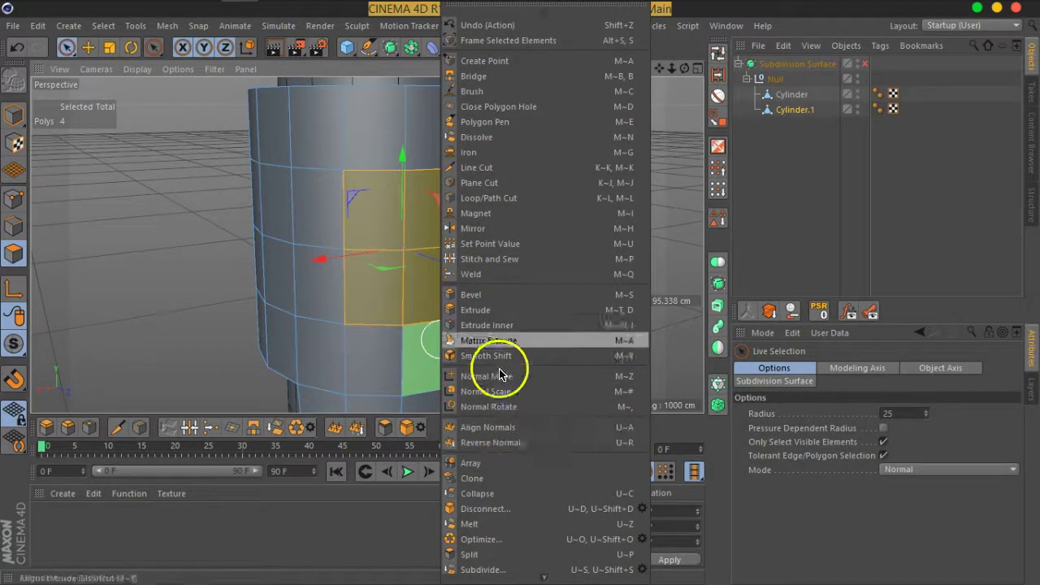
{"action": "left_click", "coordinate": [499, 325]}
{"action": "left_click_drag", "start_coordinate": [542, 325], "coordinate": [539, 332]}
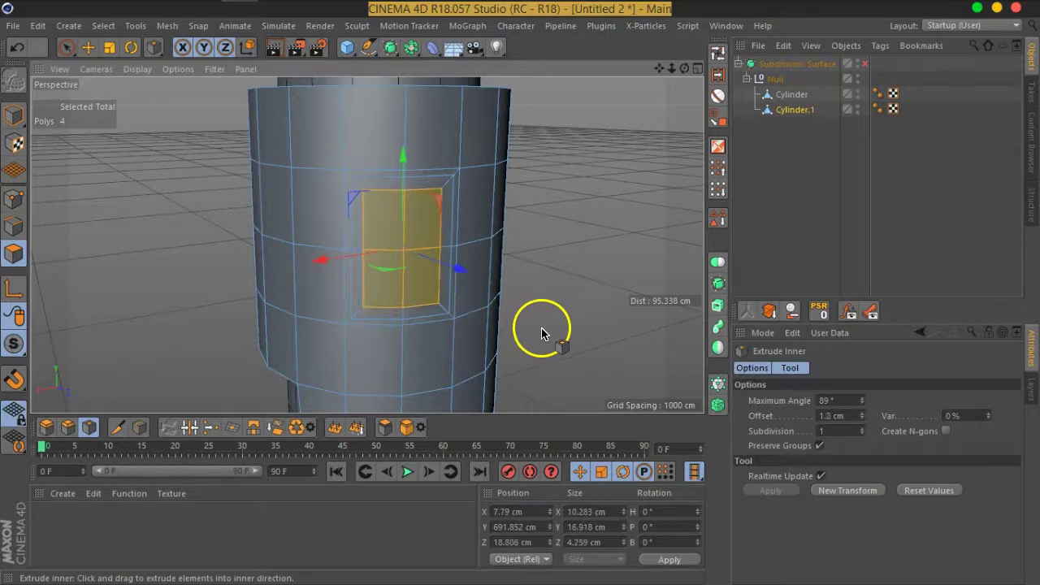
Push the lower two inset polygons into the shell and re-enable Subdivision Surface smoothing.
{"action": "left_click", "coordinate": [67, 47]}
{"action": "left_click", "coordinate": [382, 286]}
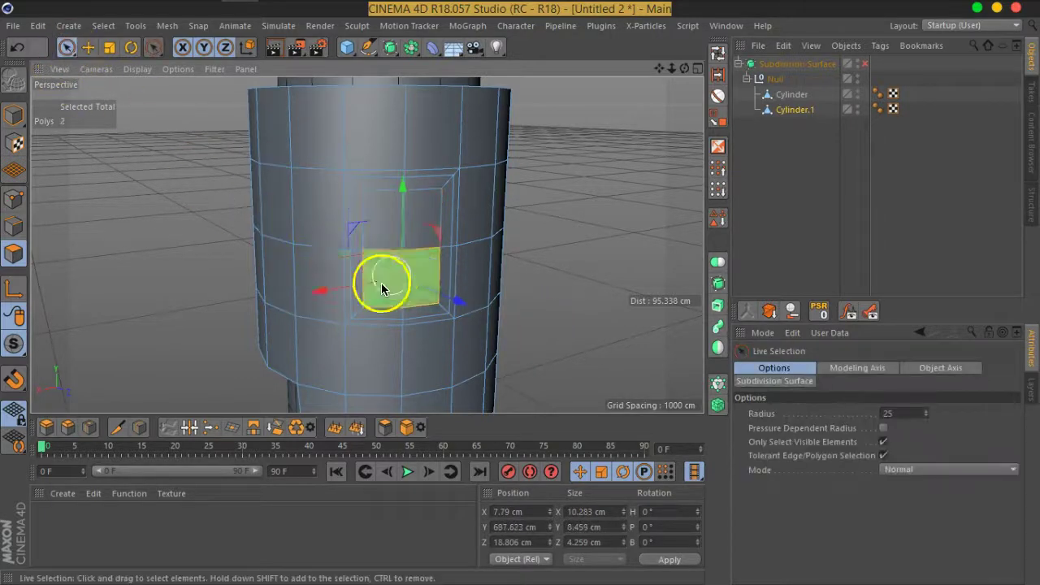
{"action": "left_click_drag", "start_coordinate": [381, 282], "coordinate": [411, 325], "text": "alt"}
{"action": "left_click_drag", "start_coordinate": [471, 273], "coordinate": [451, 274]}
{"action": "left_click", "coordinate": [760, 177]}
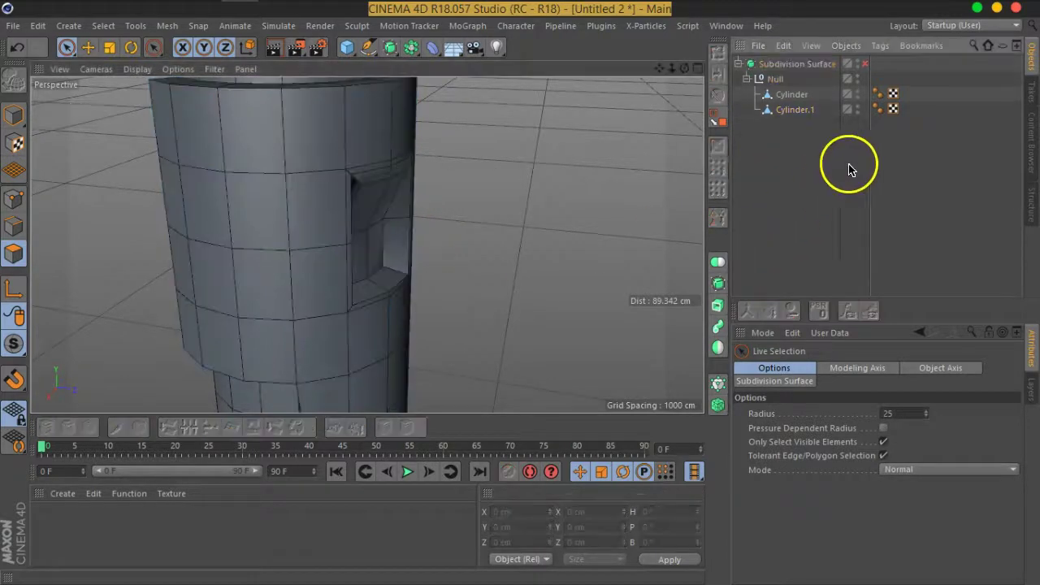
{"action": "left_click", "coordinate": [864, 64]}
{"action": "mouse_move", "coordinate": [504, 235]}
{"action": "left_mouse_down", "text": "alt"}
{"action": "mouse_move", "coordinate": [399, 239]}
{"action": "mouse_move", "coordinate": [157, 189]}
{"action": "mouse_move", "coordinate": [441, 174]}
{"action": "mouse_move", "coordinate": [209, 176]}
{"action": "mouse_move", "coordinate": [214, 279]}
{"action": "mouse_move", "coordinate": [388, 287]}
{"action": "mouse_move", "coordinate": [394, 247]}
{"action": "left_mouse_up", "text": "alt"}
Select four polygons below the pocket and inset them 2.2 cm with Extrude Inner.
{"action": "left_click", "coordinate": [795, 109]}
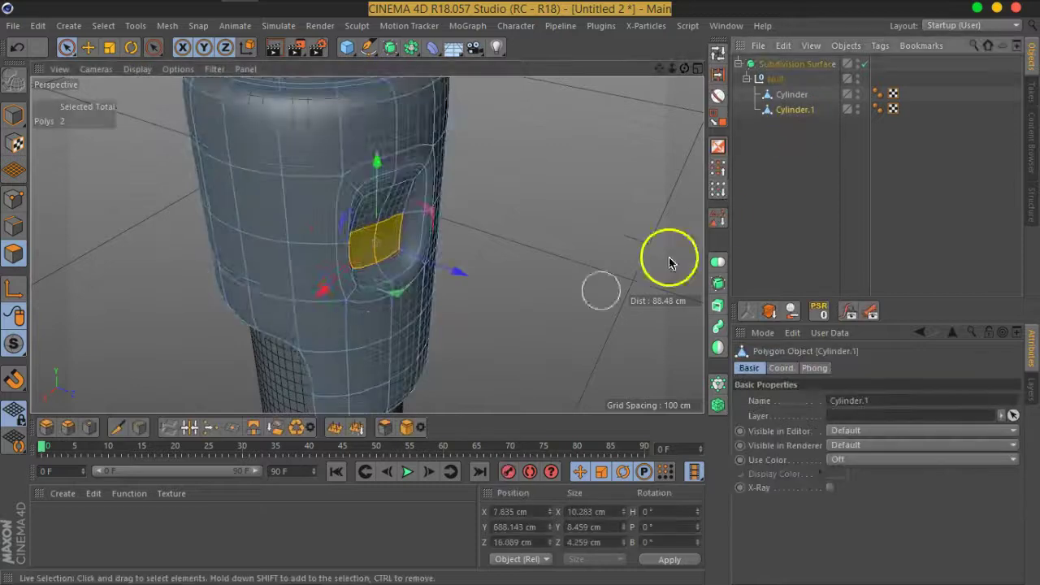
{"action": "left_click_drag", "start_coordinate": [666, 255], "coordinate": [536, 230], "text": "alt"}
{"action": "left_click", "coordinate": [397, 277], "text": "shift"}
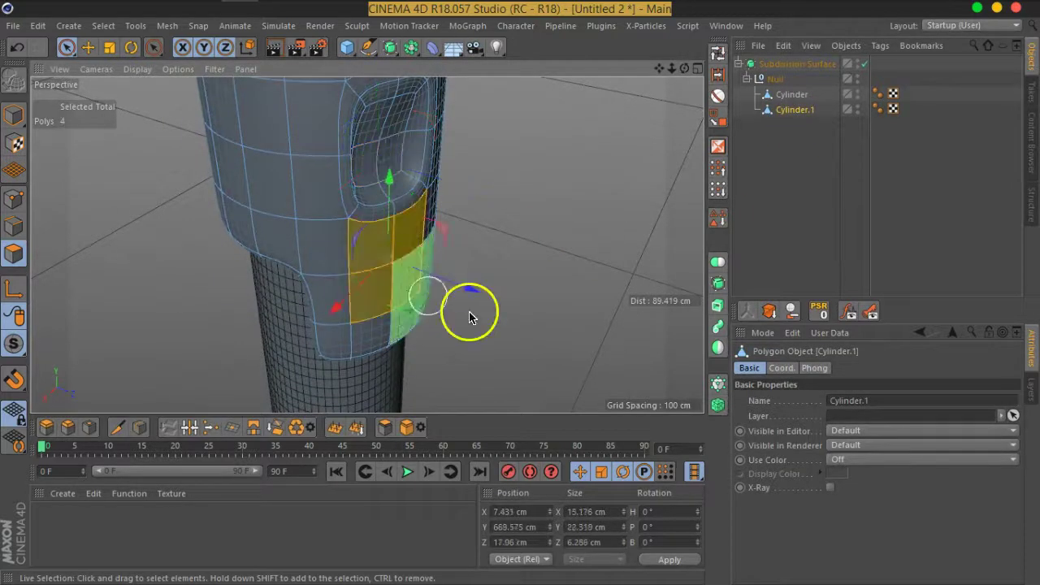
{"action": "left_click_drag", "start_coordinate": [471, 314], "coordinate": [441, 285], "text": "alt"}
{"action": "right_click", "coordinate": [437, 297]}
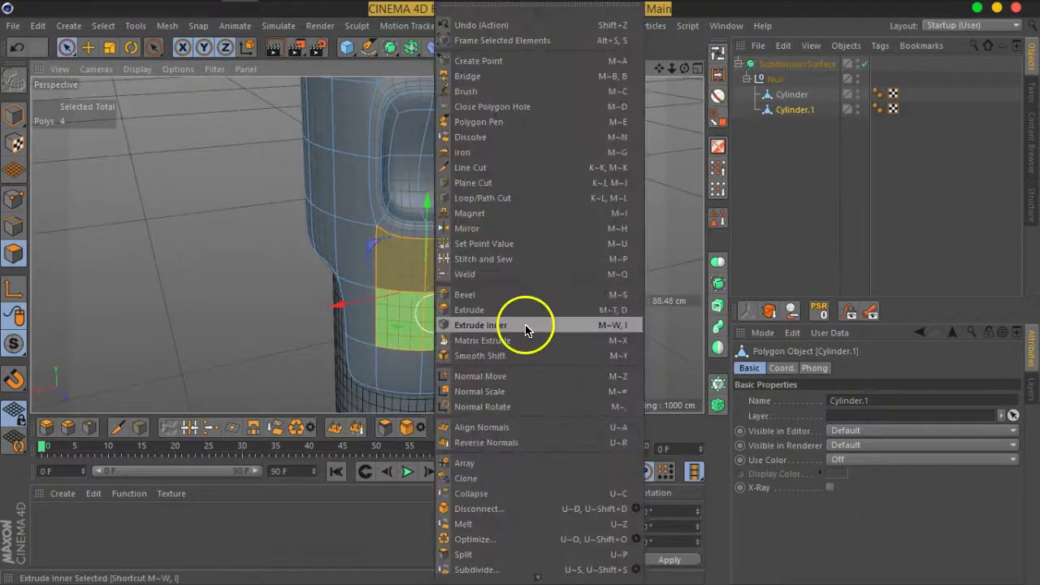
{"action": "left_click", "coordinate": [528, 325]}
{"action": "left_click_drag", "start_coordinate": [593, 238], "coordinate": [558, 317], "text": "alt"}
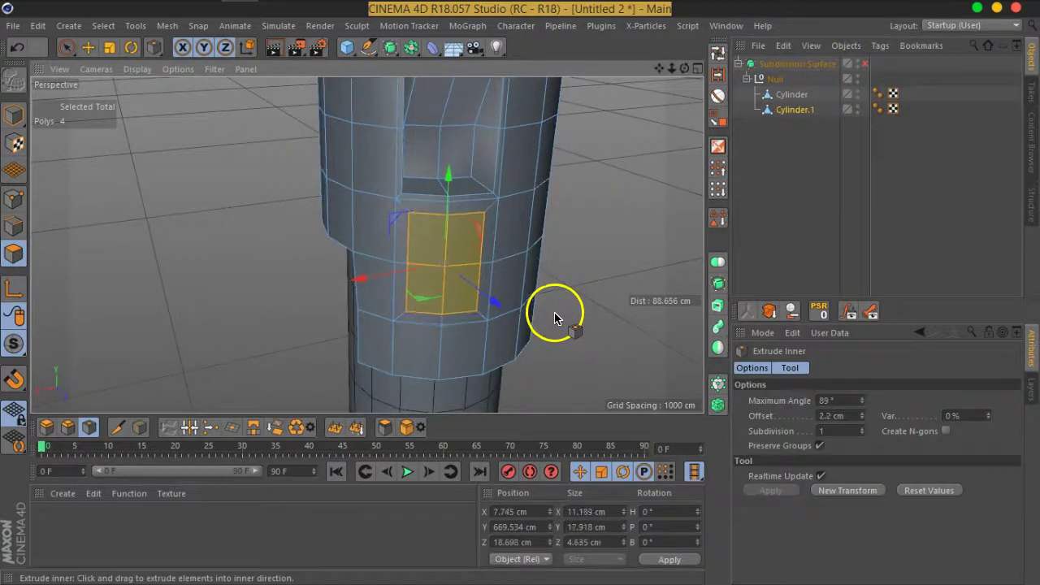
Switch to Live Selection in Points mode and select the points around the inset patch.
{"action": "left_click", "coordinate": [67, 46]}
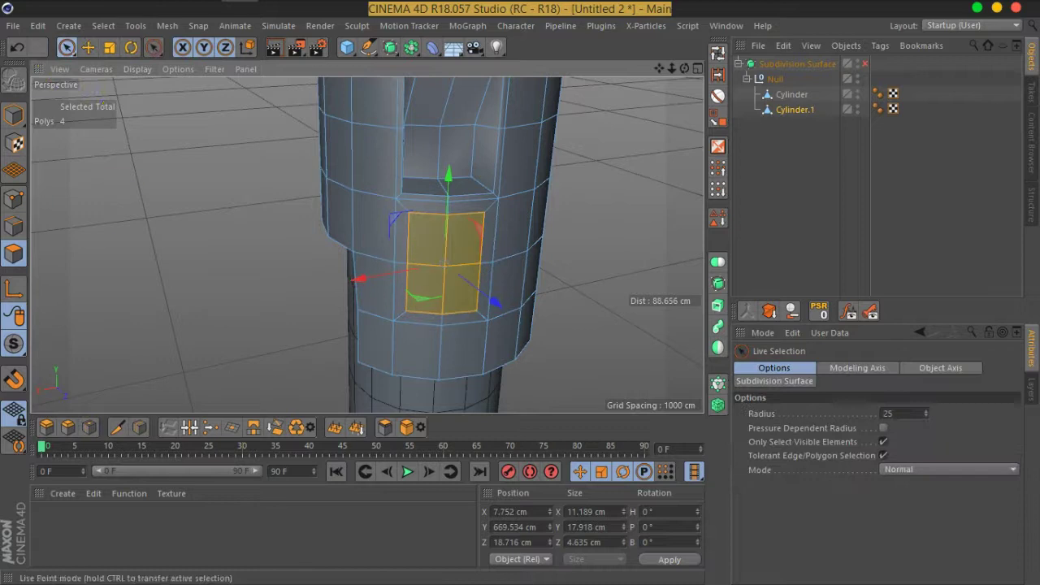
{"action": "left_click", "coordinate": [13, 203]}
{"action": "left_click_drag", "start_coordinate": [464, 263], "coordinate": [460, 302], "text": "alt"}
{"action": "left_click", "coordinate": [464, 318]}
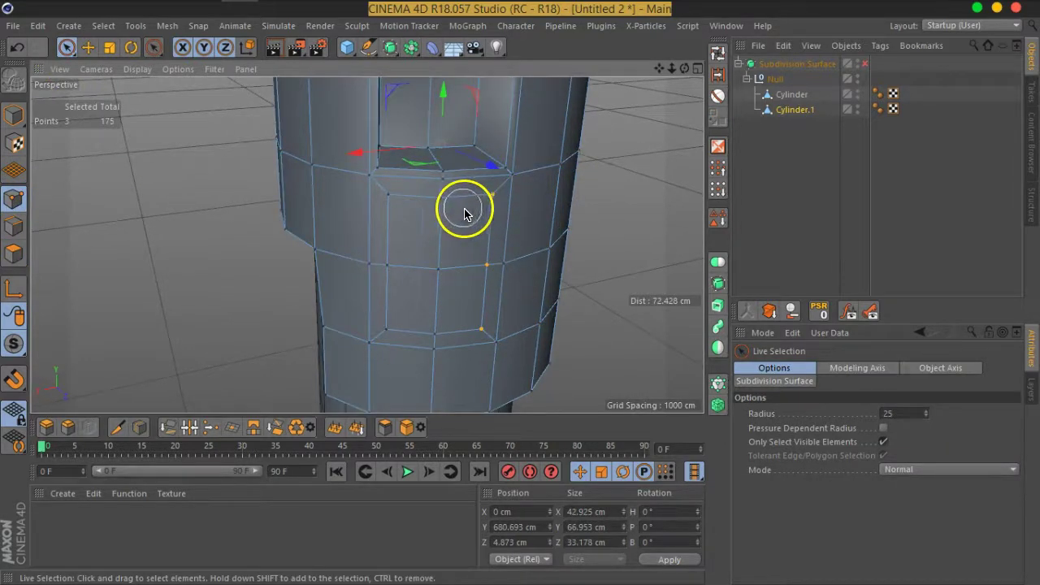
Round the patch's eight points with the Points to Circle script and scale the circle down.
{"action": "left_click", "coordinate": [431, 325], "text": "shift"}
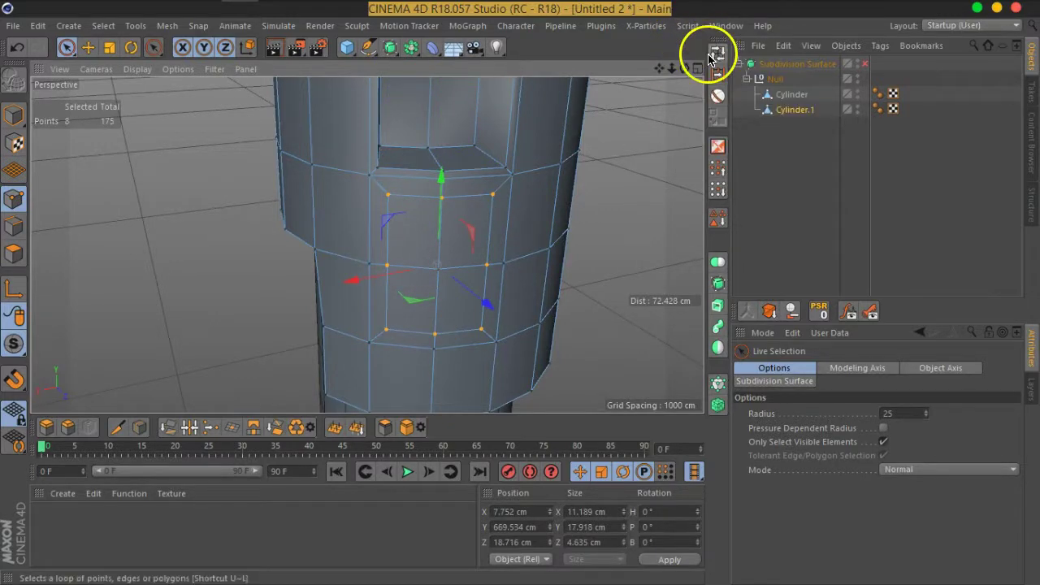
{"action": "left_click", "coordinate": [688, 25]}
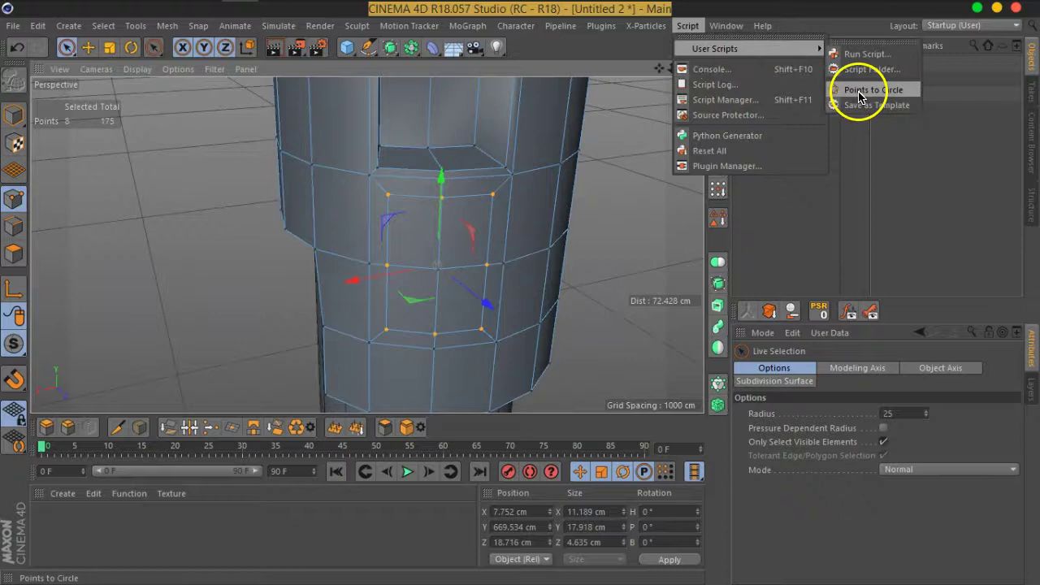
{"action": "left_click", "coordinate": [859, 91]}
{"action": "left_click", "coordinate": [108, 47]}
{"action": "scroll", "coordinate": [260, 301], "scroll_direction": "down", "scroll_amount": 5}
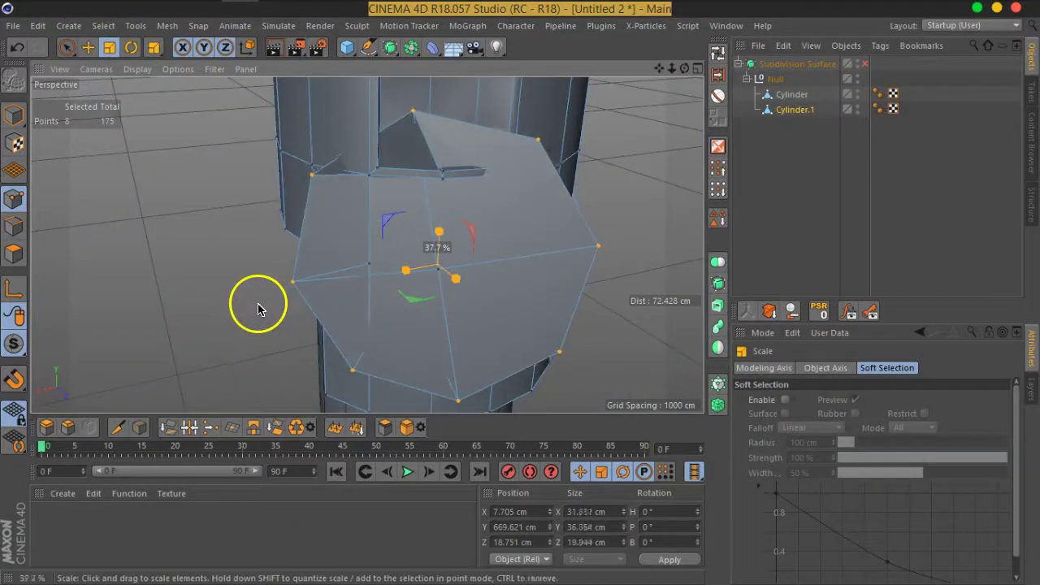
{"action": "left_click_drag", "start_coordinate": [580, 214], "coordinate": [296, 318]}
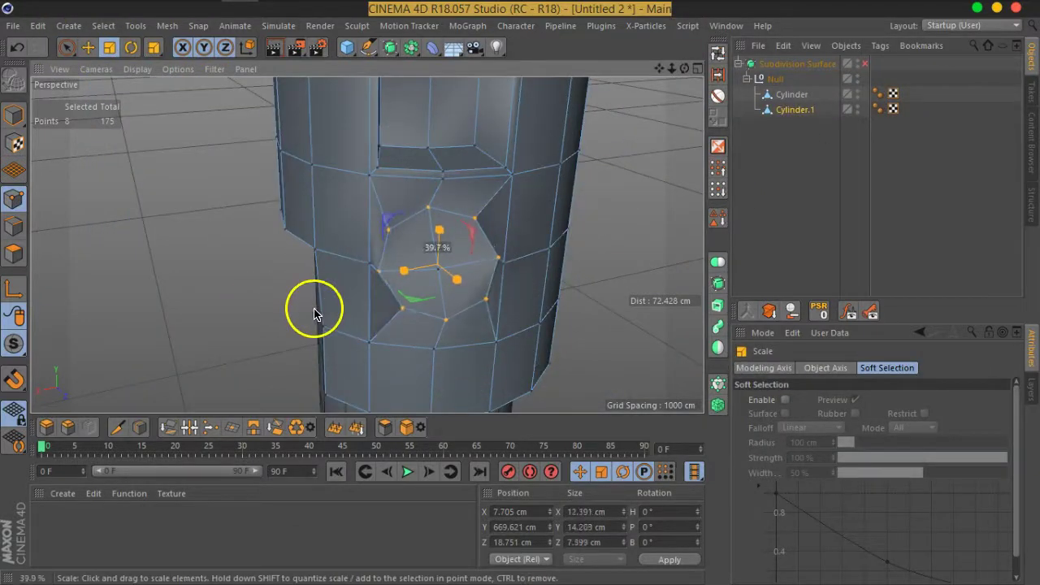
Set the modeling axis orientation to Normal and scale the point ring flat.
{"action": "mouse_move", "coordinate": [285, 290]}
{"action": "left_mouse_down", "text": "alt"}
{"action": "mouse_move", "coordinate": [448, 285]}
{"action": "mouse_move", "coordinate": [515, 269]}
{"action": "left_mouse_up", "text": "alt"}
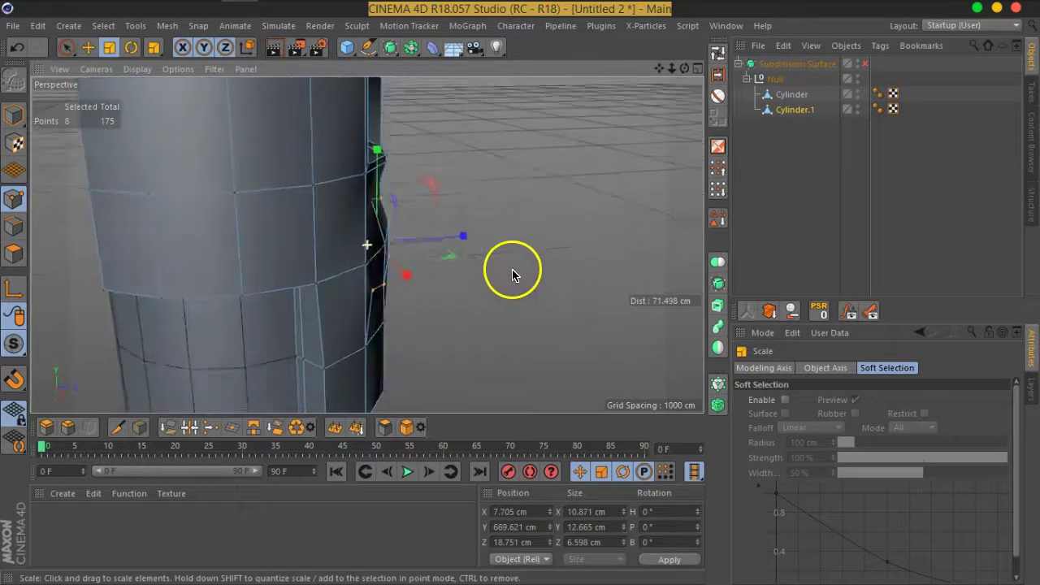
{"action": "scroll", "coordinate": [430, 268], "scroll_direction": "up", "scroll_amount": 5}
{"action": "mouse_move", "coordinate": [338, 301]}
{"action": "left_mouse_down", "text": "alt"}
{"action": "mouse_move", "coordinate": [325, 320]}
{"action": "mouse_move", "coordinate": [449, 278]}
{"action": "mouse_move", "coordinate": [429, 297]}
{"action": "mouse_move", "coordinate": [430, 355]}
{"action": "mouse_move", "coordinate": [448, 321]}
{"action": "left_mouse_up", "text": "alt"}
{"action": "scroll", "coordinate": [449, 278], "scroll_direction": "up", "scroll_amount": 3}
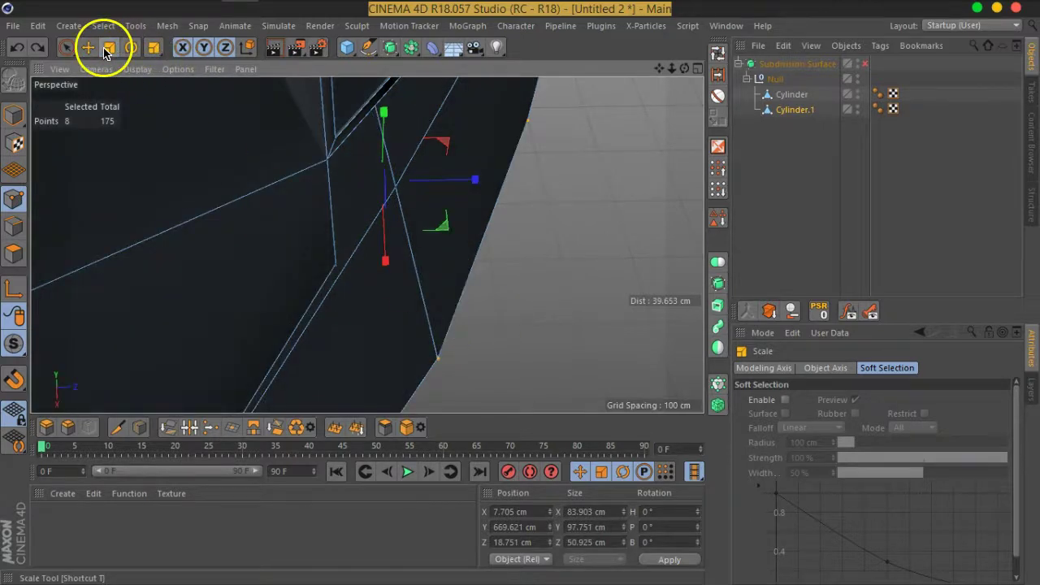
{"action": "left_click", "coordinate": [776, 368]}
{"action": "left_click", "coordinate": [971, 399]}
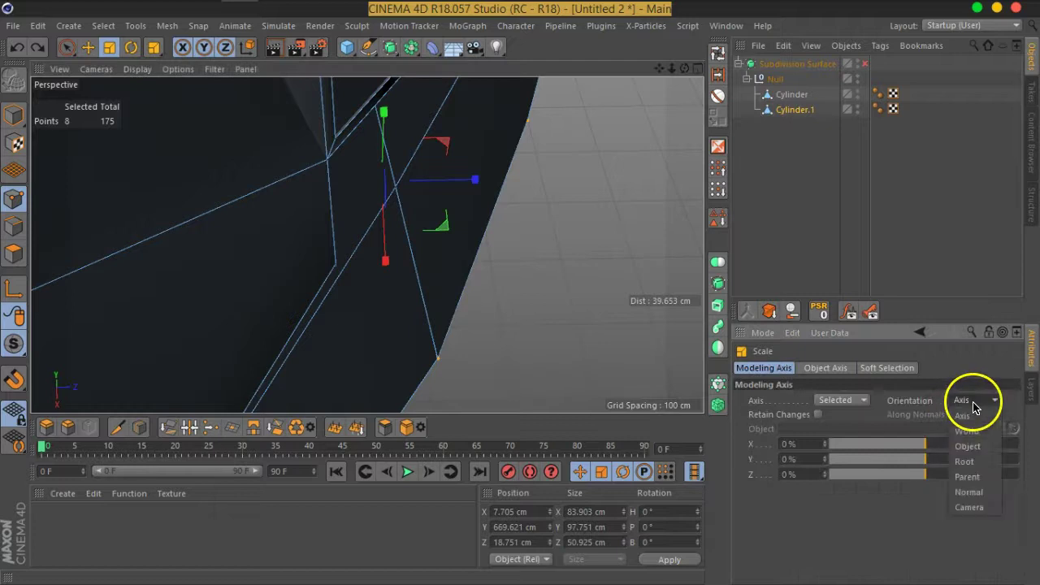
{"action": "left_click", "coordinate": [971, 497]}
{"action": "left_click_drag", "start_coordinate": [545, 227], "coordinate": [170, 327], "text": "alt"}
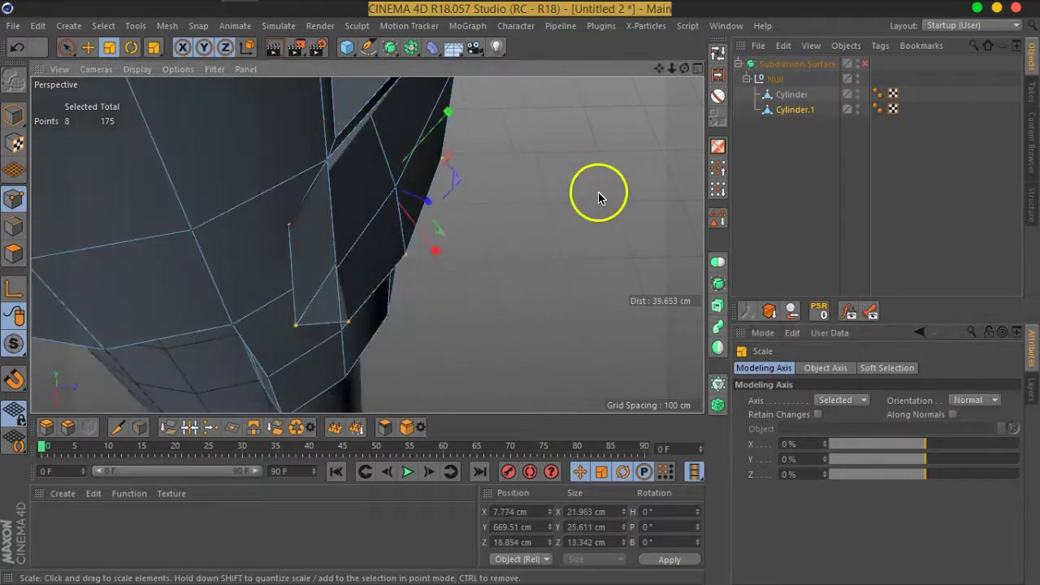
{"action": "left_click_drag", "start_coordinate": [599, 197], "coordinate": [528, 268], "text": "alt"}
{"action": "left_click_drag", "start_coordinate": [528, 268], "coordinate": [228, 314]}
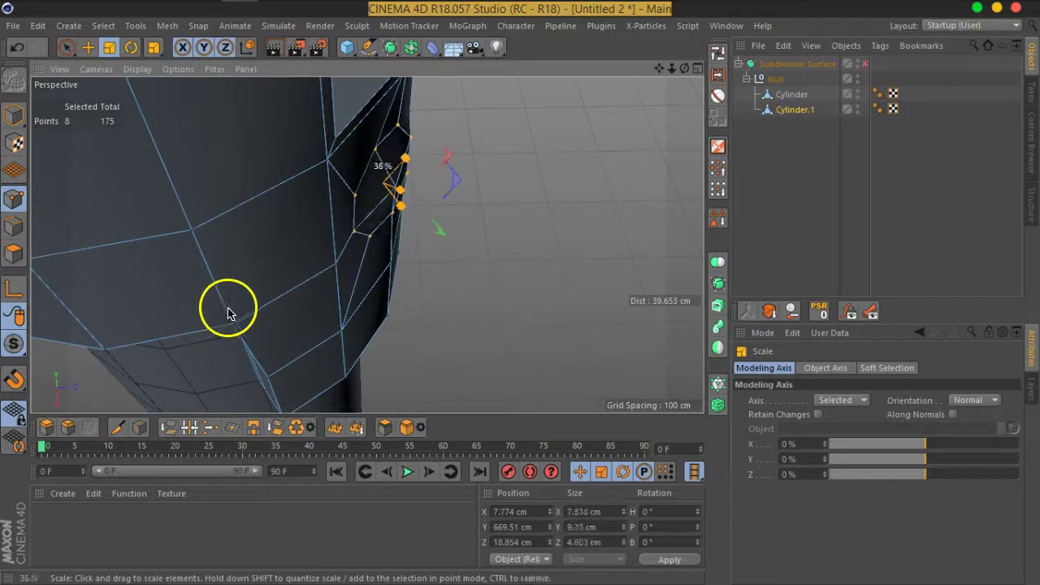
{"action": "mouse_move", "coordinate": [228, 315]}
{"action": "left_mouse_down"}
{"action": "mouse_move", "coordinate": [251, 297]}
{"action": "mouse_move", "coordinate": [351, 276]}
{"action": "mouse_move", "coordinate": [288, 216]}
{"action": "mouse_move", "coordinate": [460, 135]}
{"action": "mouse_move", "coordinate": [458, 247]}
{"action": "mouse_move", "coordinate": [406, 238]}
{"action": "left_mouse_up"}
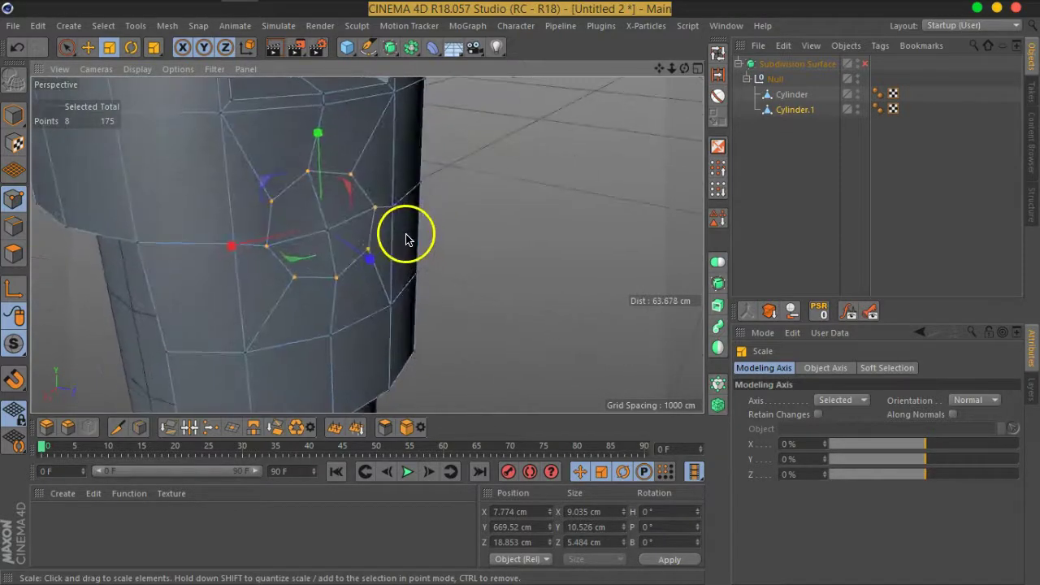
Rotate the point ring to lie flush on the sleeve, then return to Polygons mode.
{"action": "left_click", "coordinate": [130, 47]}
{"action": "left_click_drag", "start_coordinate": [282, 203], "coordinate": [292, 194]}
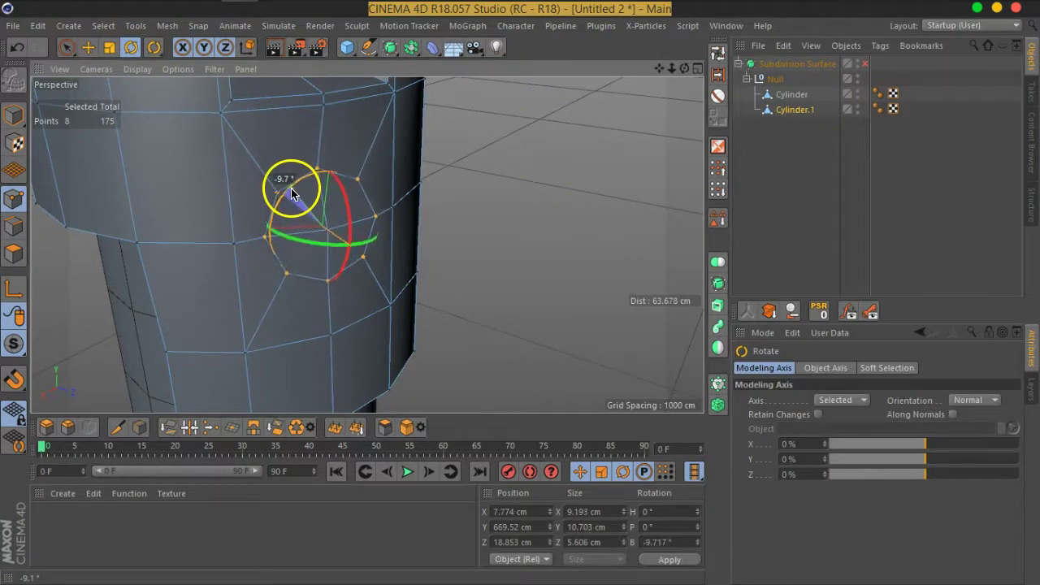
{"action": "mouse_move", "coordinate": [495, 225]}
{"action": "left_mouse_down", "text": "alt"}
{"action": "mouse_move", "coordinate": [207, 232]}
{"action": "mouse_move", "coordinate": [182, 221]}
{"action": "left_mouse_up", "text": "alt"}
{"action": "mouse_move", "coordinate": [182, 221]}
{"action": "right_mouse_down", "text": "alt"}
{"action": "mouse_move", "coordinate": [174, 209]}
{"action": "mouse_move", "coordinate": [273, 202]}
{"action": "mouse_move", "coordinate": [425, 243]}
{"action": "mouse_move", "coordinate": [445, 234]}
{"action": "right_mouse_up", "text": "alt"}
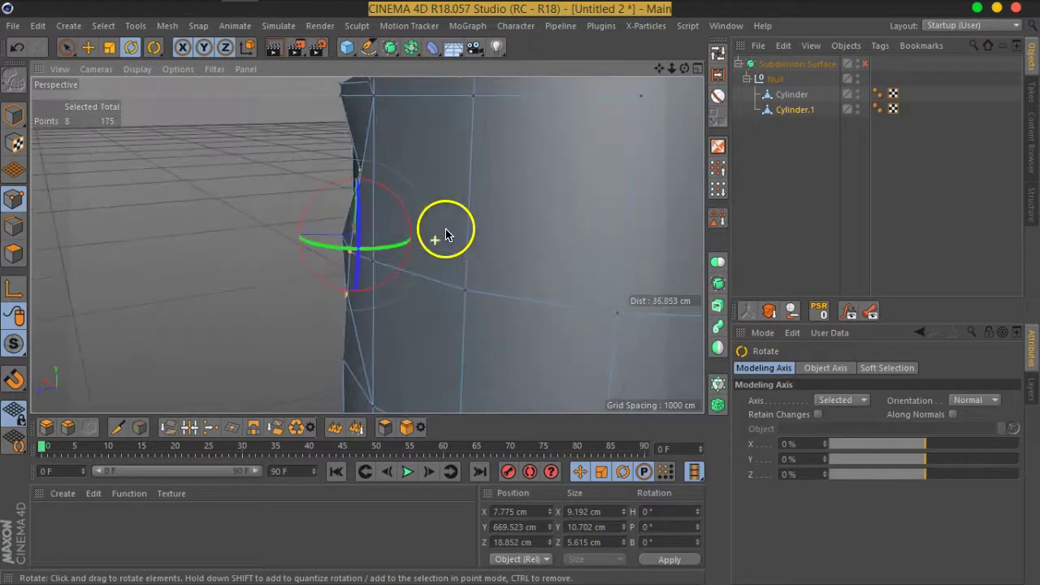
{"action": "left_click_drag", "start_coordinate": [309, 206], "coordinate": [309, 209]}
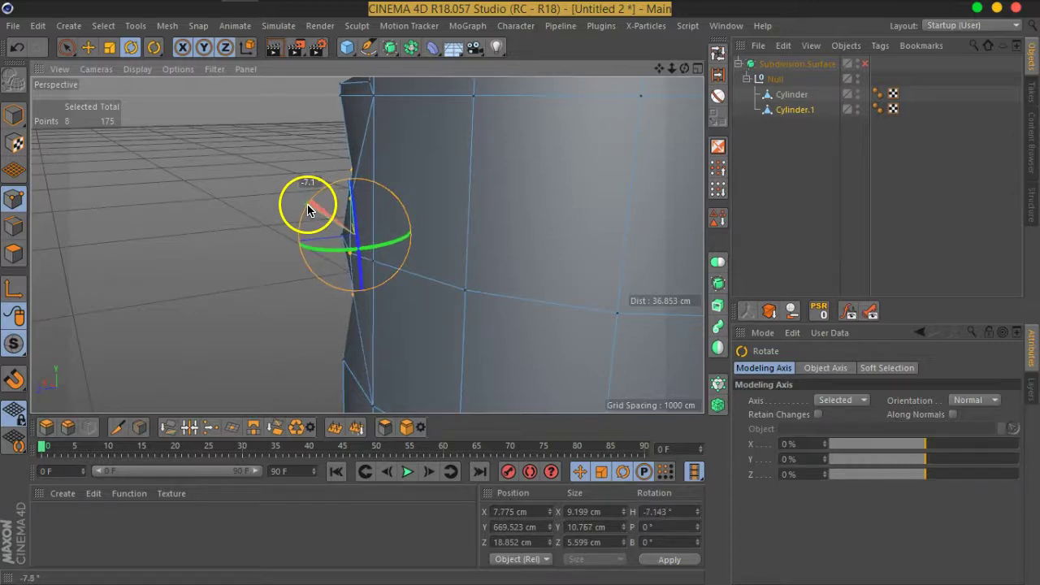
{"action": "mouse_move", "coordinate": [309, 210]}
{"action": "left_mouse_down"}
{"action": "mouse_move", "coordinate": [310, 266]}
{"action": "mouse_move", "coordinate": [325, 250]}
{"action": "left_mouse_up"}
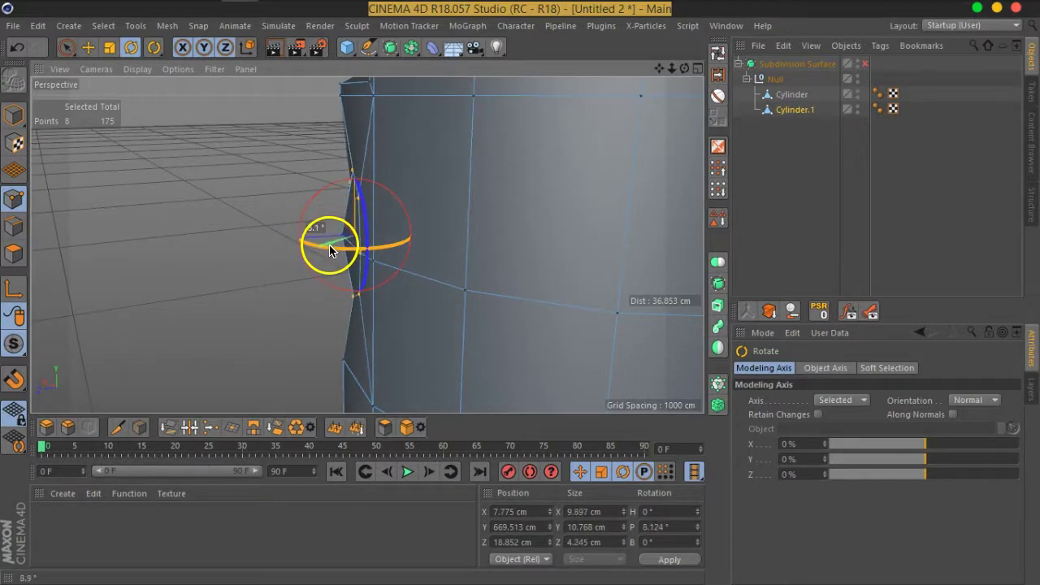
{"action": "left_click_drag", "start_coordinate": [321, 254], "coordinate": [301, 325]}
{"action": "mouse_move", "coordinate": [424, 282]}
{"action": "left_mouse_down", "text": "alt"}
{"action": "mouse_move", "coordinate": [383, 262]}
{"action": "mouse_move", "coordinate": [441, 287]}
{"action": "mouse_move", "coordinate": [522, 287]}
{"action": "mouse_move", "coordinate": [395, 279]}
{"action": "left_mouse_up", "text": "alt"}
{"action": "left_click", "coordinate": [14, 253]}
{"action": "left_click", "coordinate": [66, 46]}
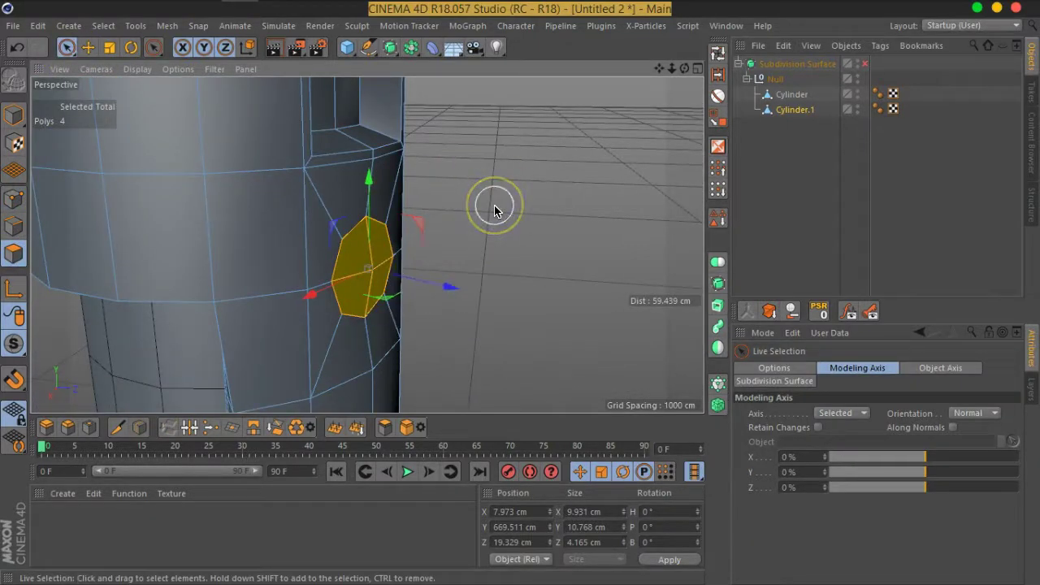
Delete the inner patch to open the round hole, then re-enable Subdivision Surface smoothing.
{"action": "key", "text": "Delete"}
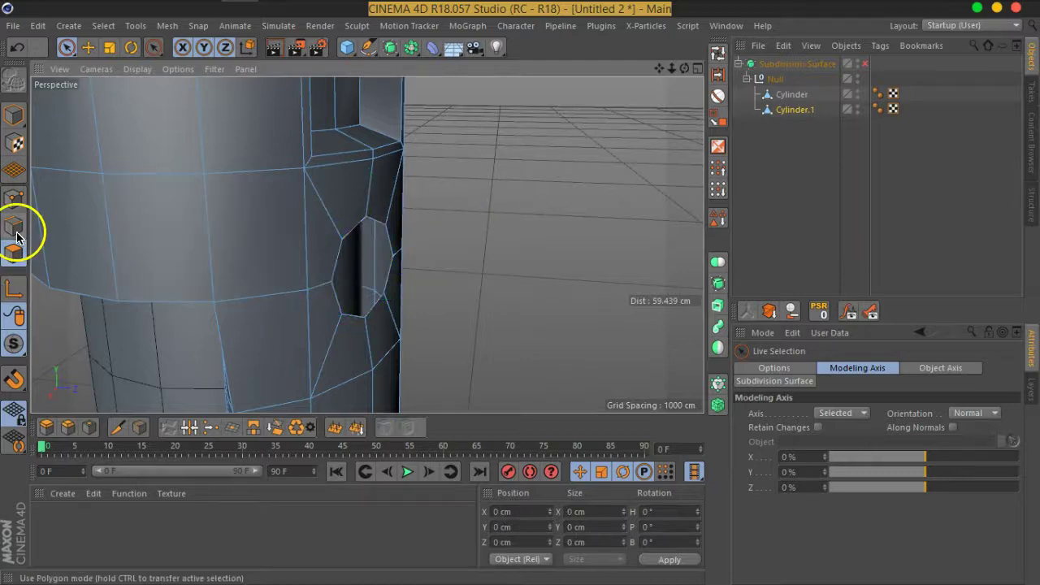
{"action": "left_click", "coordinate": [14, 226]}
{"action": "mouse_move", "coordinate": [486, 271]}
{"action": "left_mouse_down", "text": "alt"}
{"action": "mouse_move", "coordinate": [490, 239]}
{"action": "mouse_move", "coordinate": [373, 253]}
{"action": "mouse_move", "coordinate": [448, 298]}
{"action": "mouse_move", "coordinate": [214, 158]}
{"action": "mouse_move", "coordinate": [445, 142]}
{"action": "mouse_move", "coordinate": [531, 190]}
{"action": "mouse_move", "coordinate": [466, 295]}
{"action": "mouse_move", "coordinate": [374, 309]}
{"action": "mouse_move", "coordinate": [468, 255]}
{"action": "mouse_move", "coordinate": [483, 281]}
{"action": "mouse_move", "coordinate": [498, 279]}
{"action": "mouse_move", "coordinate": [434, 239]}
{"action": "mouse_move", "coordinate": [472, 246]}
{"action": "mouse_move", "coordinate": [413, 241]}
{"action": "left_mouse_up", "text": "alt"}
{"action": "left_click", "coordinate": [864, 63]}
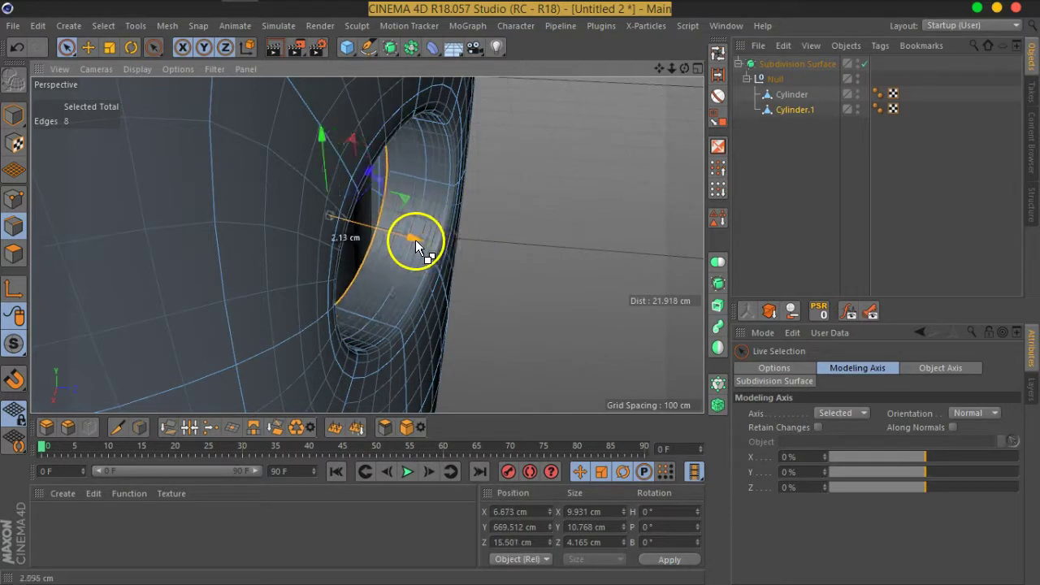
Scale the hole's border edge loop smaller, then enlarge it slightly.
{"action": "left_click", "coordinate": [109, 48]}
{"action": "mouse_move", "coordinate": [562, 214]}
{"action": "left_mouse_down", "text": "alt"}
{"action": "mouse_move", "coordinate": [488, 249]}
{"action": "mouse_move", "coordinate": [504, 235]}
{"action": "left_mouse_up", "text": "alt"}
{"action": "mouse_move", "coordinate": [638, 234]}
{"action": "left_mouse_down"}
{"action": "mouse_move", "coordinate": [622, 248]}
{"action": "mouse_move", "coordinate": [335, 301]}
{"action": "left_mouse_up"}
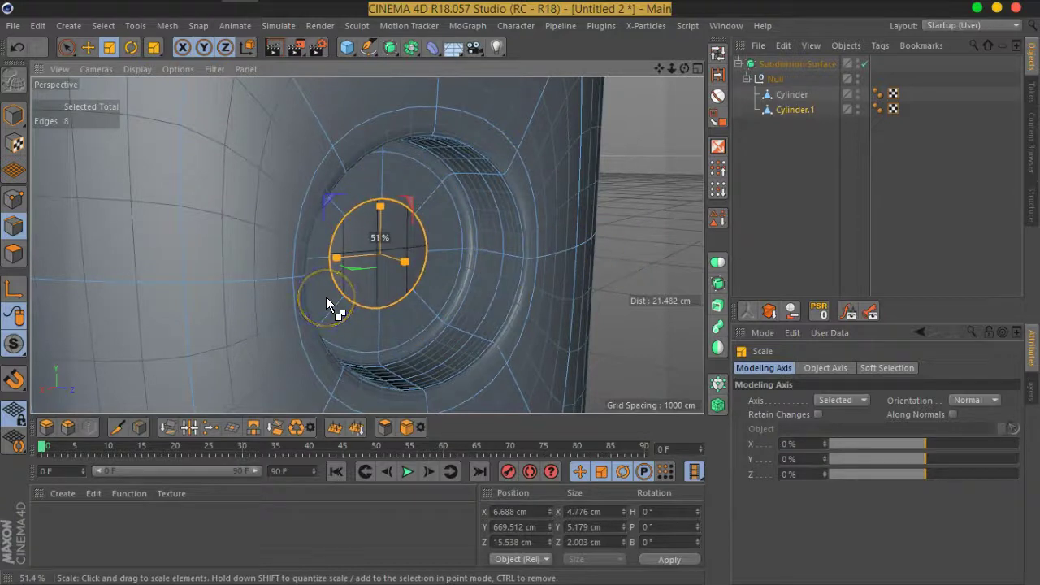
{"action": "left_click_drag", "start_coordinate": [326, 297], "coordinate": [414, 290]}
{"action": "mouse_move", "coordinate": [453, 325]}
{"action": "left_mouse_down", "text": "alt"}
{"action": "mouse_move", "coordinate": [458, 293]}
{"action": "mouse_move", "coordinate": [479, 287]}
{"action": "left_mouse_up", "text": "alt"}
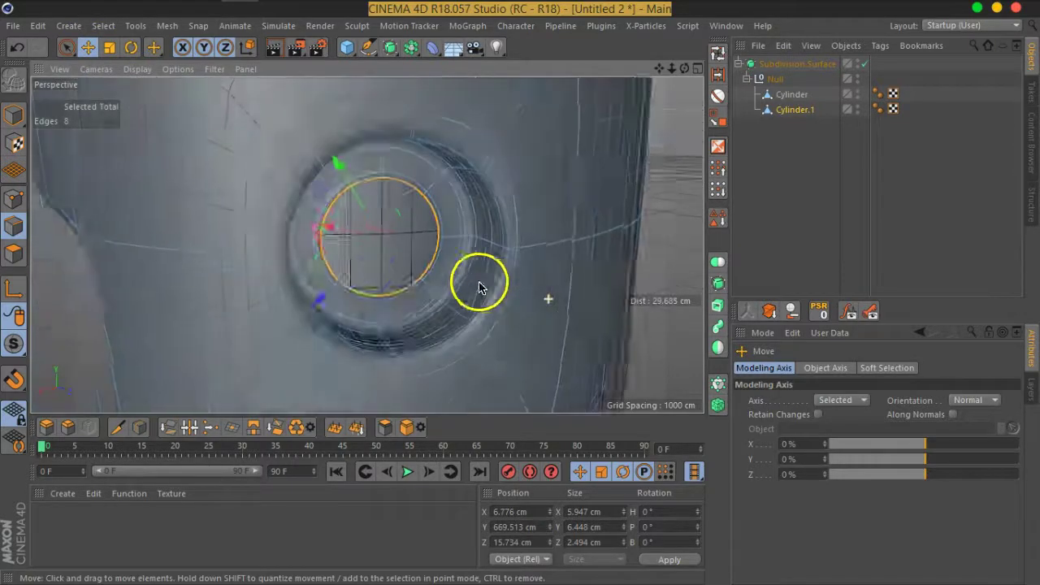
Set the Scale tool's axis orientation to Normal.
{"action": "left_click", "coordinate": [975, 400]}
{"action": "left_click", "coordinate": [975, 414]}
{"action": "left_click_drag", "start_coordinate": [530, 337], "coordinate": [557, 365], "text": "alt"}
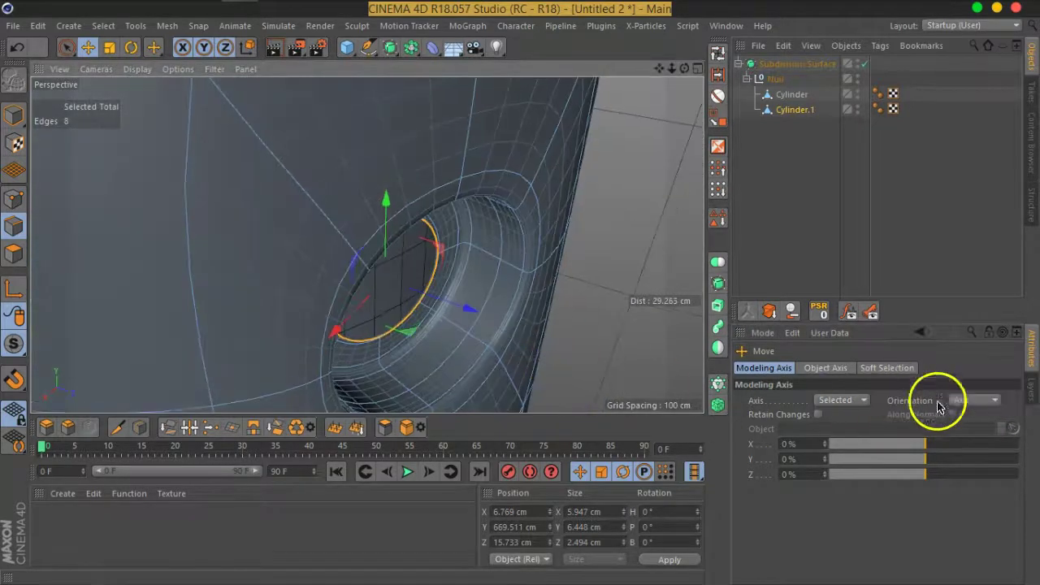
{"action": "left_click", "coordinate": [975, 400]}
{"action": "left_click", "coordinate": [980, 493]}
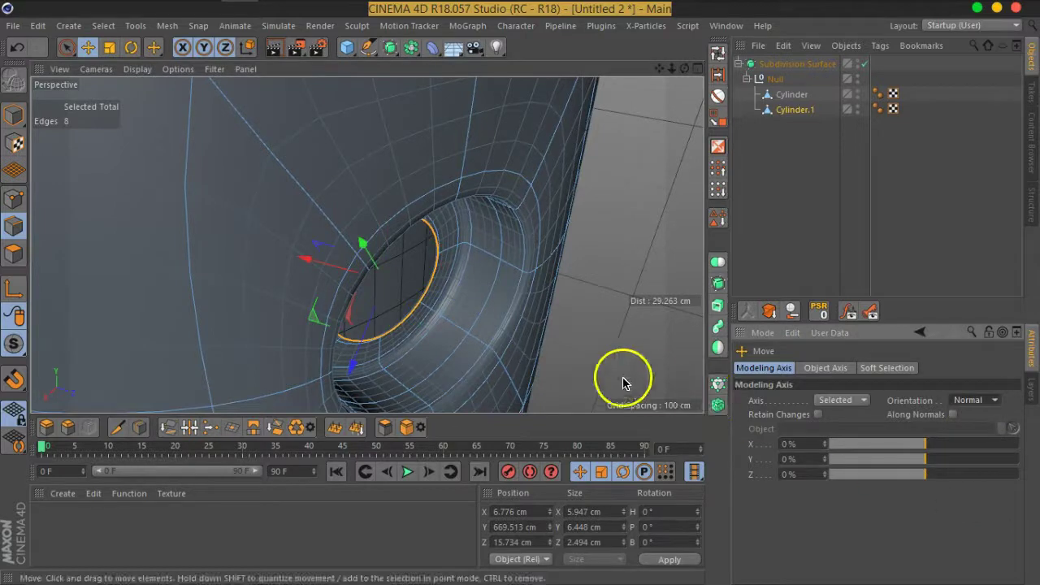
{"action": "left_click_drag", "start_coordinate": [623, 376], "coordinate": [604, 294], "text": "alt"}
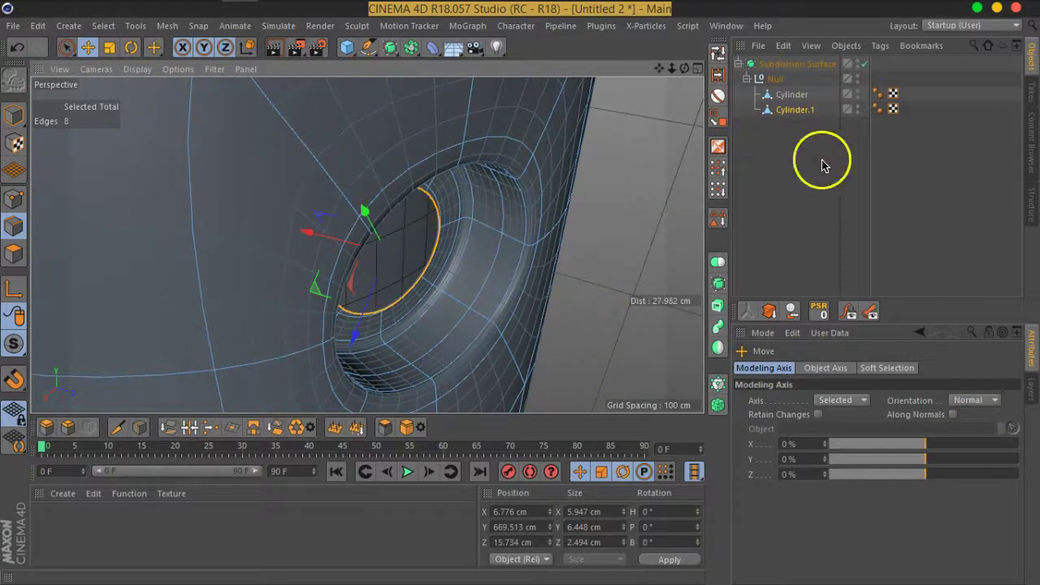
{"action": "left_click_drag", "start_coordinate": [527, 323], "coordinate": [494, 314], "text": "alt"}
{"action": "mouse_move", "coordinate": [355, 230]}
{"action": "left_mouse_down", "text": "alt"}
{"action": "mouse_move", "coordinate": [311, 225]}
{"action": "mouse_move", "coordinate": [360, 262]}
{"action": "mouse_move", "coordinate": [389, 253]}
{"action": "left_mouse_up", "text": "alt"}
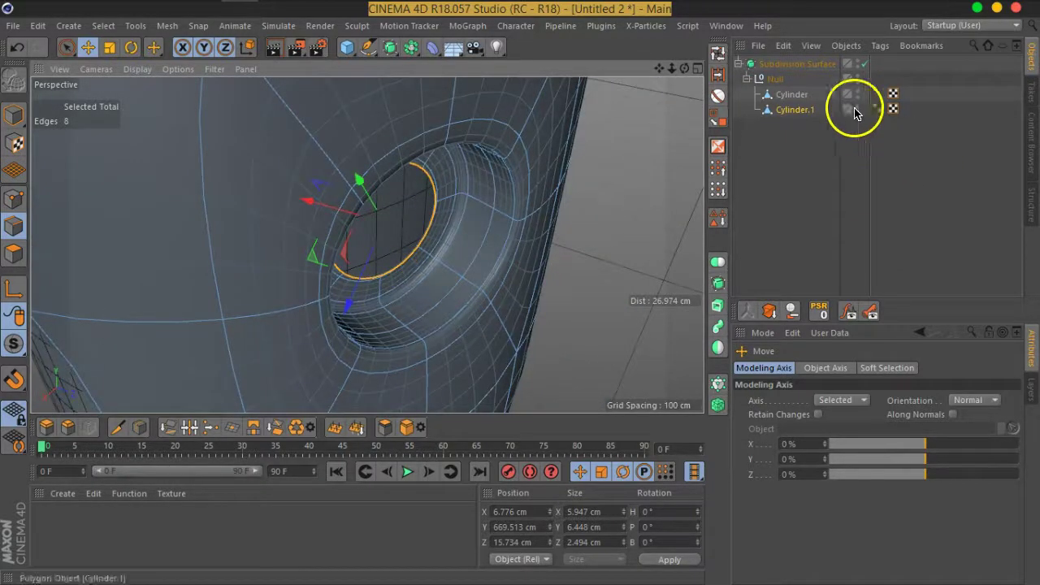
Check the low-poly cage, then shrink a loop deeper inside the hole to about half size.
{"action": "left_click", "coordinate": [864, 65]}
{"action": "left_click_drag", "start_coordinate": [690, 209], "coordinate": [569, 239], "text": "alt"}
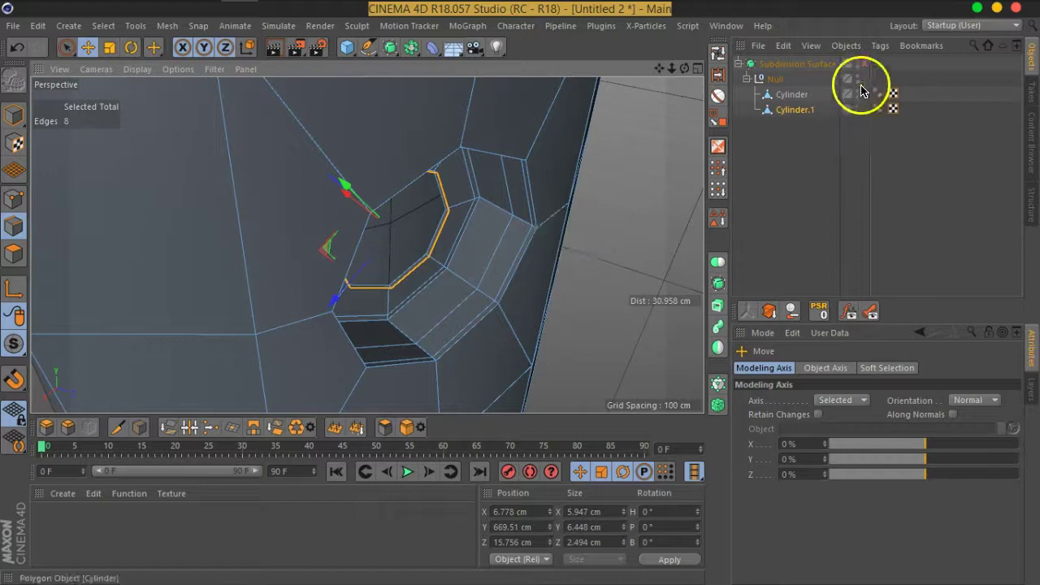
{"action": "mouse_move", "coordinate": [618, 213]}
{"action": "left_mouse_down", "text": "alt"}
{"action": "mouse_move", "coordinate": [550, 221]}
{"action": "mouse_move", "coordinate": [485, 155]}
{"action": "mouse_move", "coordinate": [594, 121]}
{"action": "mouse_move", "coordinate": [567, 168]}
{"action": "mouse_move", "coordinate": [532, 193]}
{"action": "mouse_move", "coordinate": [445, 213]}
{"action": "left_mouse_up", "text": "alt"}
{"action": "key", "text": "q"}
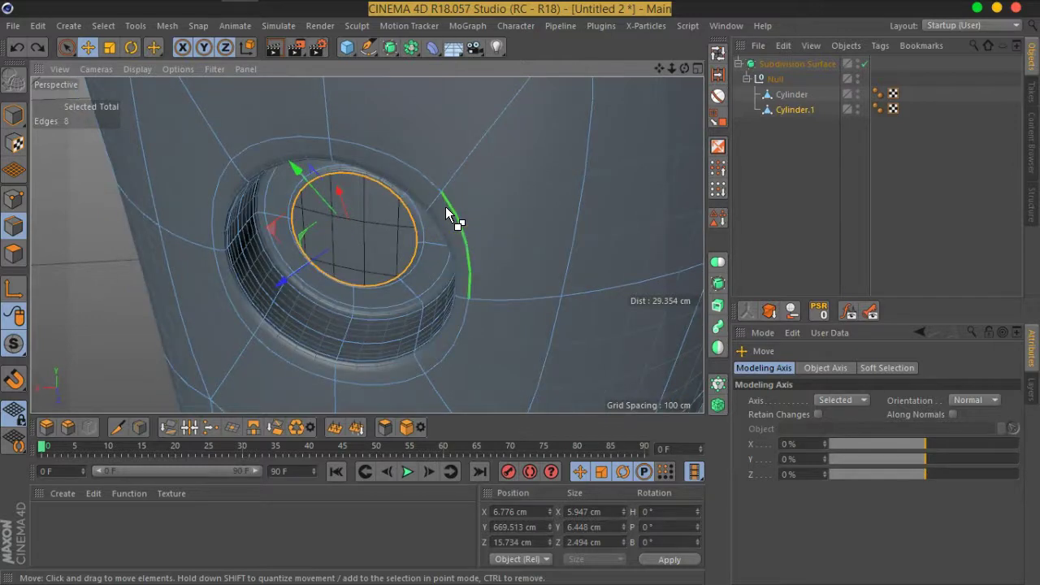
{"action": "left_click", "coordinate": [446, 209]}
{"action": "mouse_move", "coordinate": [446, 208]}
{"action": "left_mouse_down", "text": "alt"}
{"action": "mouse_move", "coordinate": [431, 252]}
{"action": "mouse_move", "coordinate": [348, 209]}
{"action": "mouse_move", "coordinate": [372, 220]}
{"action": "mouse_move", "coordinate": [349, 236]}
{"action": "mouse_move", "coordinate": [538, 270]}
{"action": "mouse_move", "coordinate": [587, 248]}
{"action": "mouse_move", "coordinate": [576, 284]}
{"action": "mouse_move", "coordinate": [578, 272]}
{"action": "mouse_move", "coordinate": [161, 342]}
{"action": "mouse_move", "coordinate": [219, 331]}
{"action": "left_mouse_up", "text": "alt"}
{"action": "left_click", "coordinate": [111, 49]}
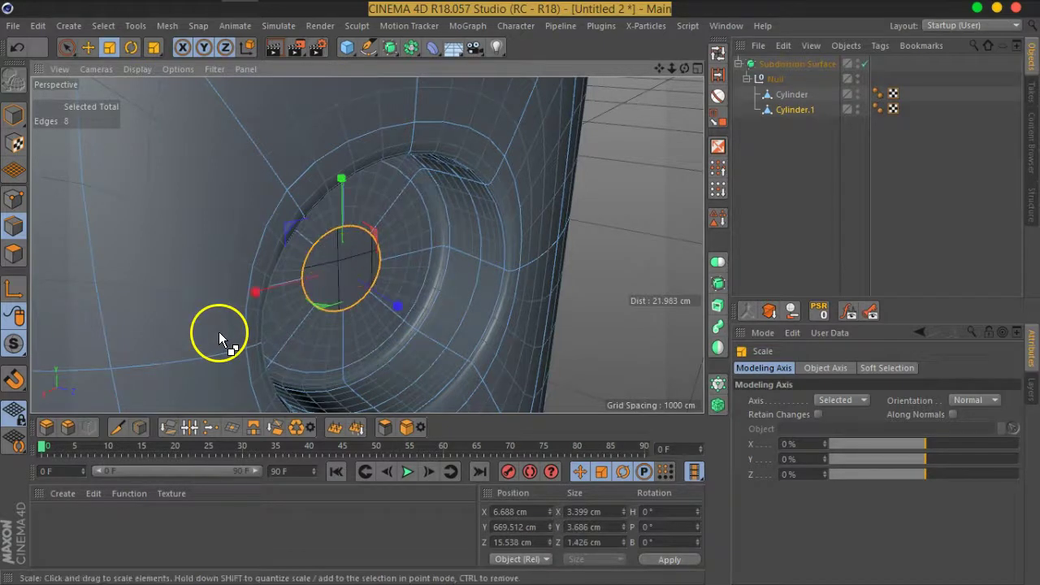
{"action": "mouse_move", "coordinate": [172, 235]}
{"action": "left_mouse_down", "text": "alt"}
{"action": "mouse_move", "coordinate": [371, 290]}
{"action": "mouse_move", "coordinate": [395, 284]}
{"action": "mouse_move", "coordinate": [376, 278]}
{"action": "mouse_move", "coordinate": [385, 279]}
{"action": "mouse_move", "coordinate": [389, 291]}
{"action": "left_mouse_up", "text": "alt"}
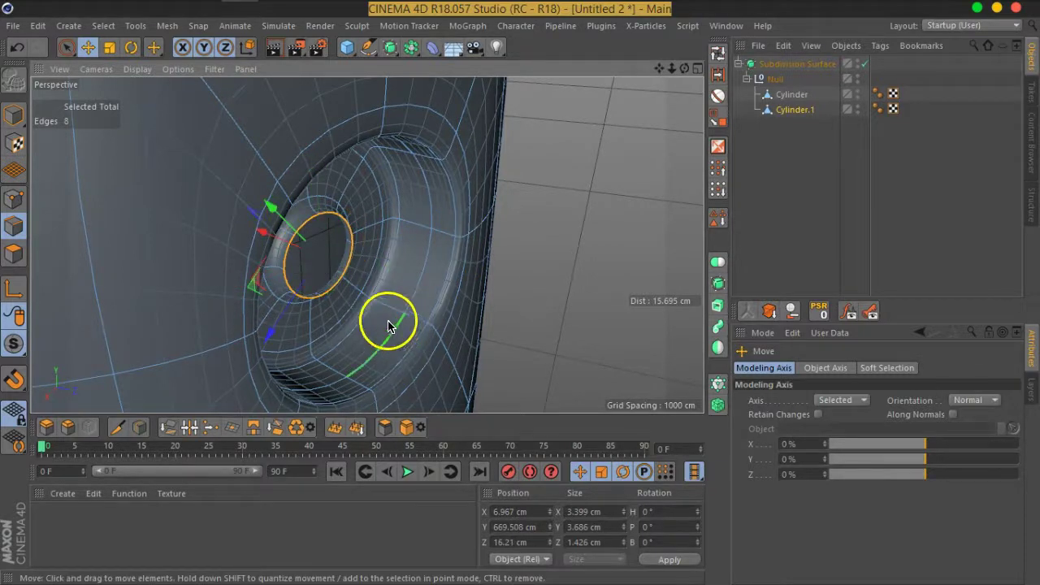
Slide the hole's inner edge loop along its axis and check it with smoothing on.
{"action": "left_click", "coordinate": [865, 65]}
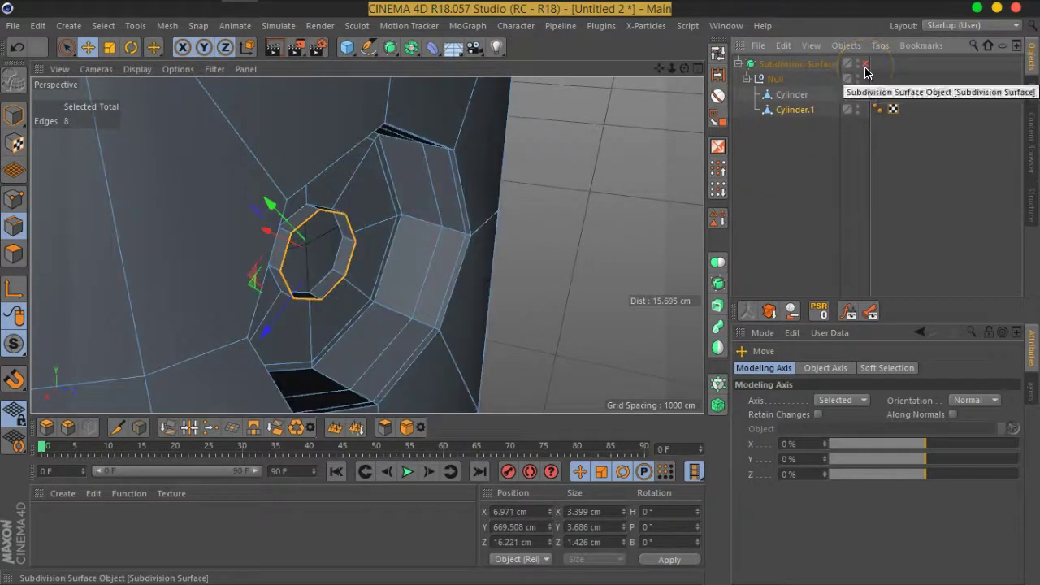
{"action": "left_click_drag", "start_coordinate": [271, 238], "coordinate": [303, 246]}
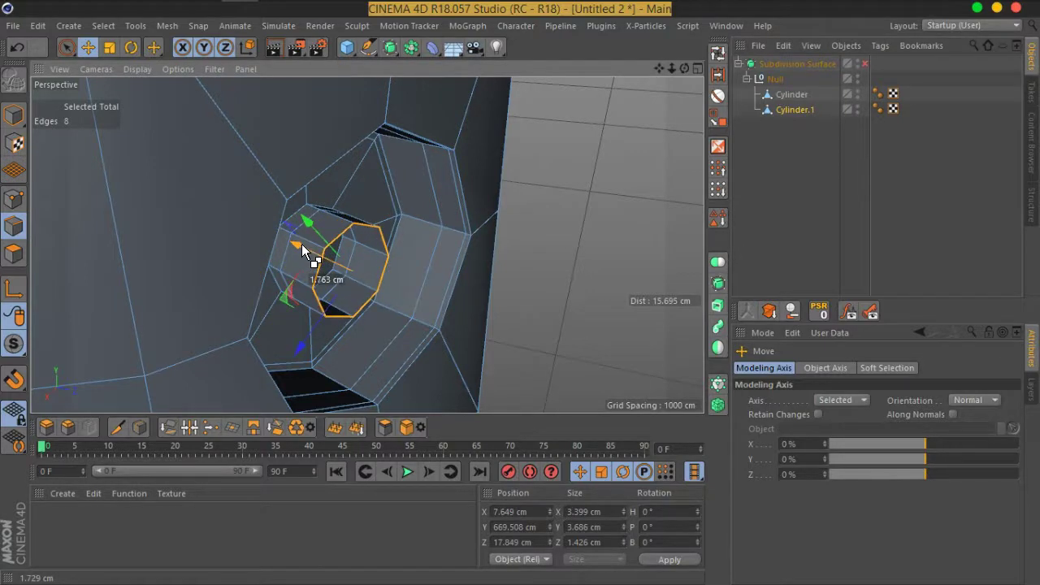
{"action": "left_click_drag", "start_coordinate": [302, 244], "coordinate": [299, 244]}
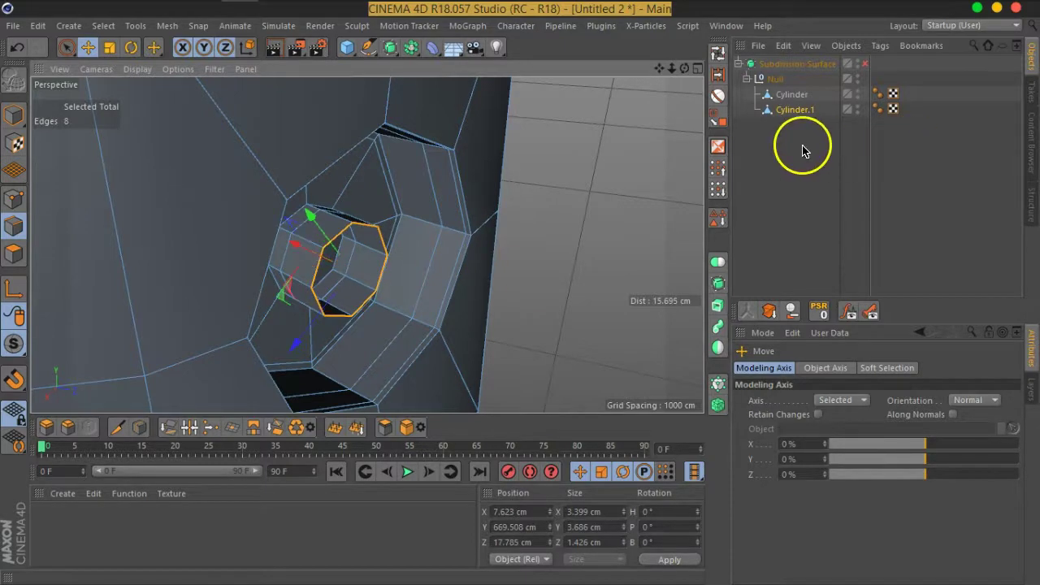
{"action": "left_click", "coordinate": [890, 179]}
{"action": "left_click", "coordinate": [866, 64]}
{"action": "mouse_move", "coordinate": [314, 232]}
{"action": "left_mouse_down", "text": "alt"}
{"action": "mouse_move", "coordinate": [298, 225]}
{"action": "mouse_move", "coordinate": [306, 231]}
{"action": "left_mouse_up", "text": "alt"}
Scale Cylinder.1's inner edge ring to about 51.8% and nudge it along its axis.
{"action": "left_click", "coordinate": [803, 97]}
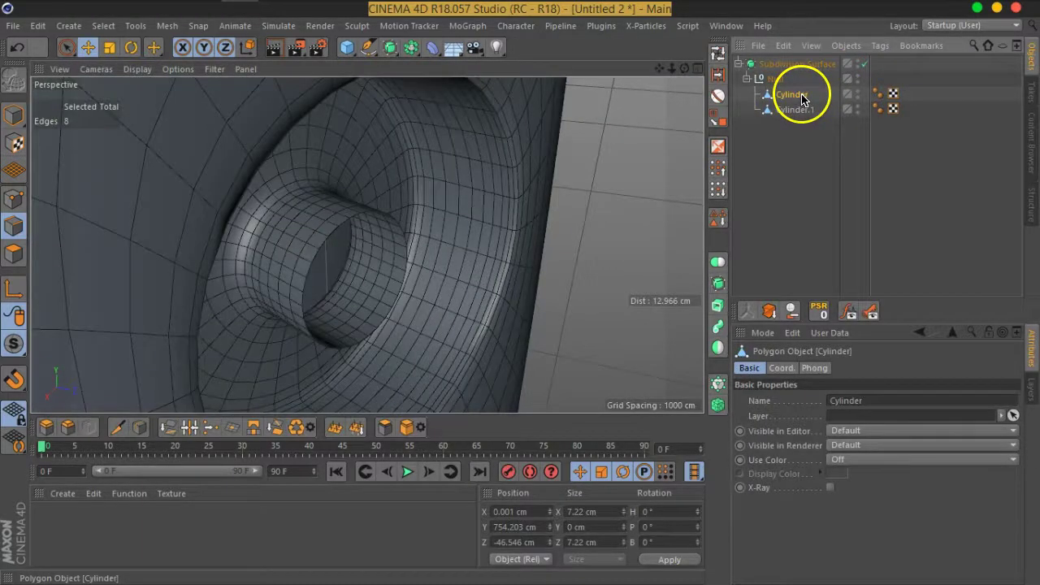
{"action": "left_click", "coordinate": [785, 110]}
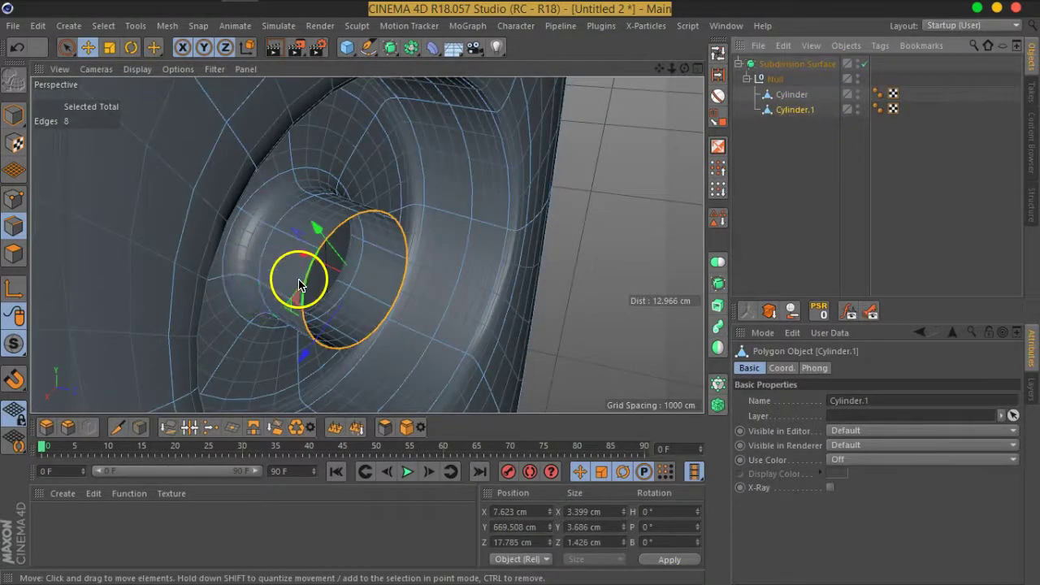
{"action": "left_click", "coordinate": [109, 46]}
{"action": "mouse_move", "coordinate": [587, 276]}
{"action": "left_mouse_down"}
{"action": "mouse_move", "coordinate": [493, 294]}
{"action": "mouse_move", "coordinate": [534, 297]}
{"action": "mouse_move", "coordinate": [341, 321]}
{"action": "left_mouse_up"}
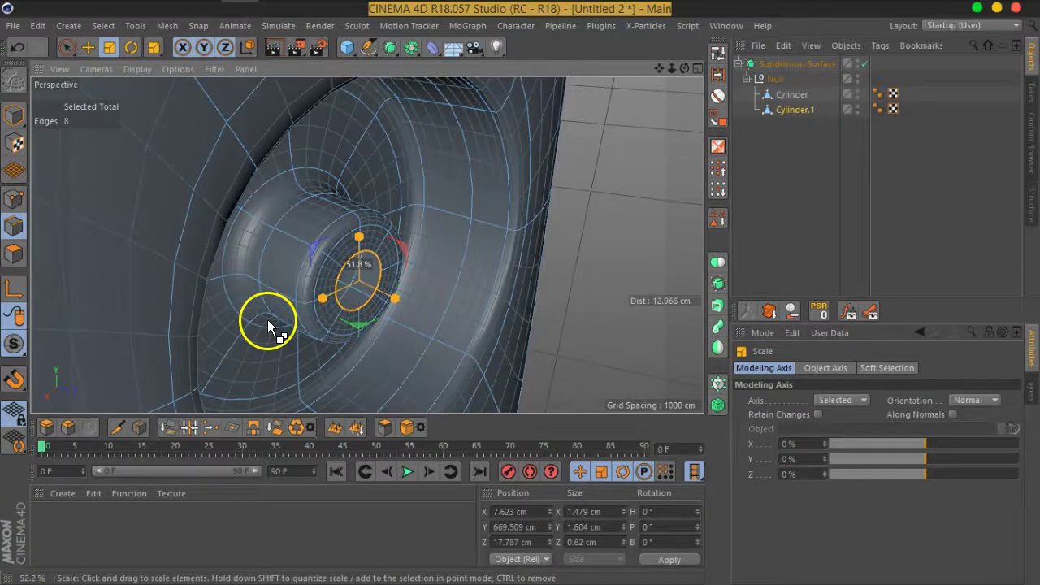
{"action": "left_click_drag", "start_coordinate": [268, 322], "coordinate": [268, 322]}
{"action": "left_click", "coordinate": [88, 47]}
{"action": "left_click_drag", "start_coordinate": [427, 318], "coordinate": [429, 288]}
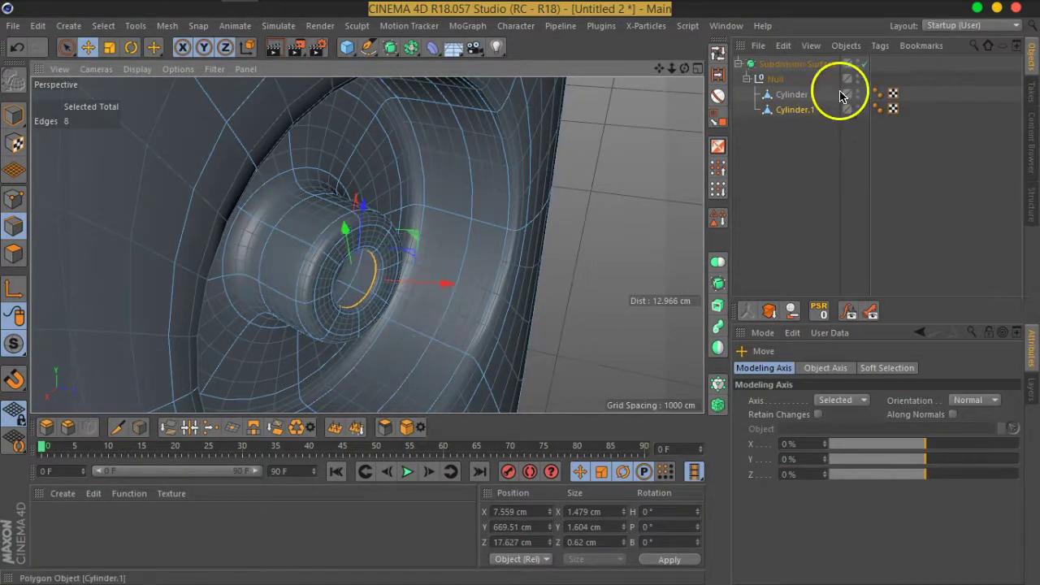
Adjust the edge ring's position along X on the cage, then verify the smoothed hole.
{"action": "left_click", "coordinate": [864, 64]}
{"action": "left_click_drag", "start_coordinate": [415, 329], "coordinate": [409, 313]}
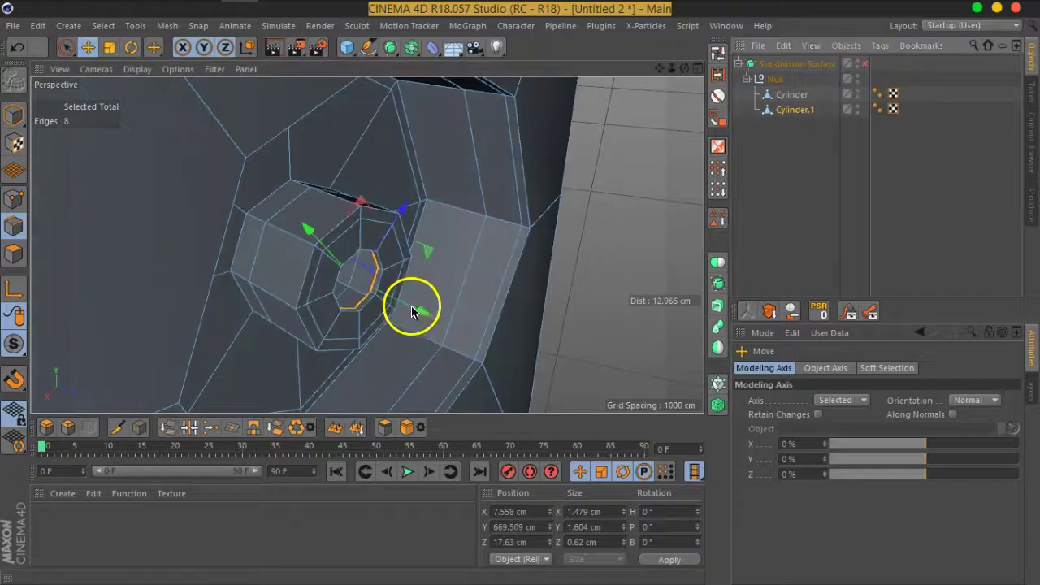
{"action": "left_click", "coordinate": [770, 180]}
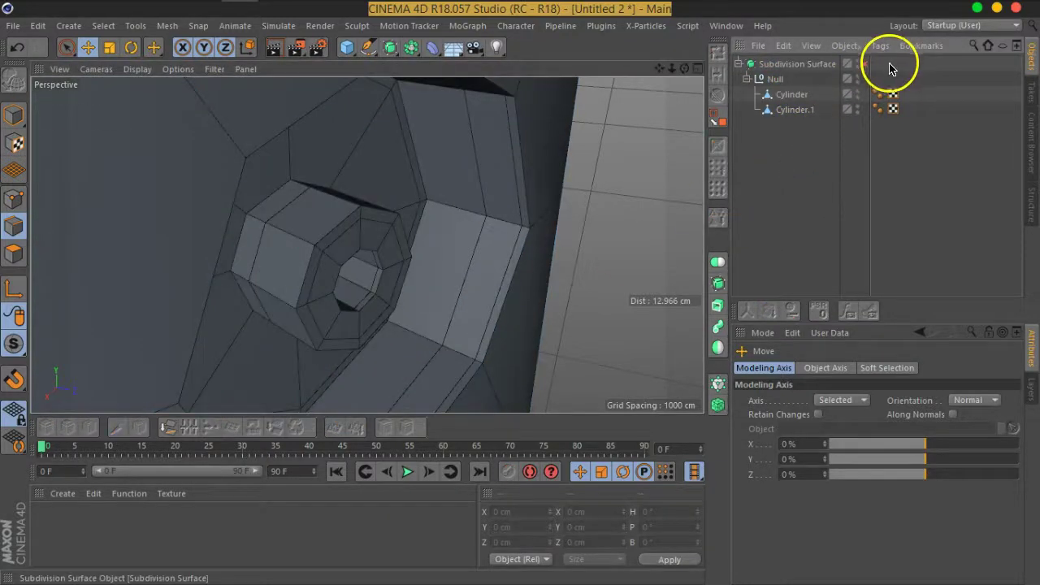
{"action": "left_click", "coordinate": [864, 64]}
{"action": "scroll", "coordinate": [494, 212], "scroll_direction": "down", "scroll_amount": 5}
{"action": "mouse_move", "coordinate": [494, 211]}
{"action": "left_mouse_down", "text": "alt"}
{"action": "mouse_move", "coordinate": [348, 262]}
{"action": "mouse_move", "coordinate": [151, 217]}
{"action": "mouse_move", "coordinate": [476, 239]}
{"action": "mouse_move", "coordinate": [425, 227]}
{"action": "mouse_move", "coordinate": [457, 190]}
{"action": "mouse_move", "coordinate": [453, 278]}
{"action": "mouse_move", "coordinate": [436, 181]}
{"action": "left_mouse_up", "text": "alt"}
{"action": "scroll", "coordinate": [453, 276], "scroll_direction": "down", "scroll_amount": 3}
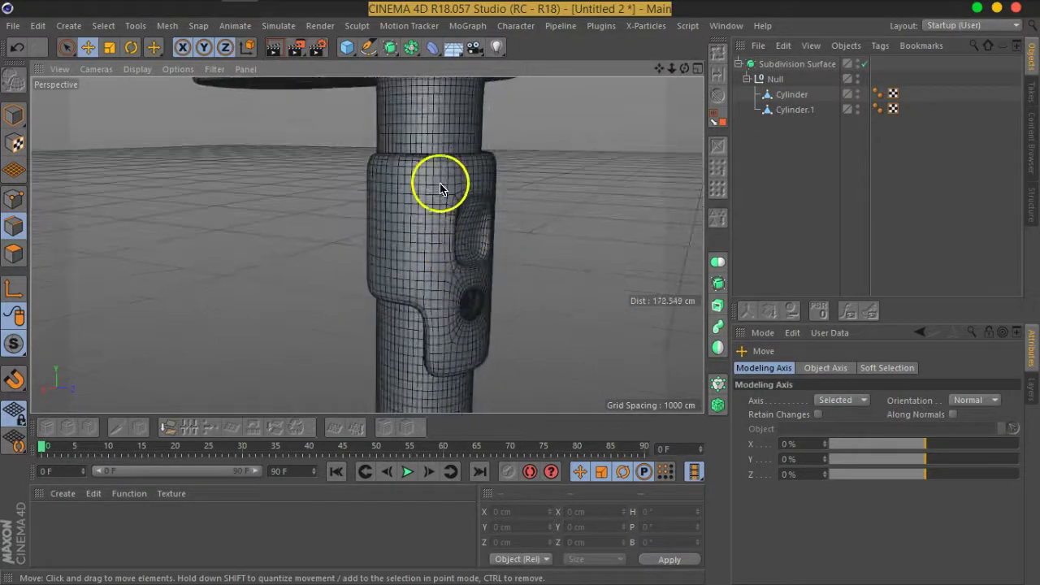
Select Cylinder.1 in edge mode with smoothing off to expose the collar's cage.
{"action": "scroll", "coordinate": [439, 182], "scroll_direction": "up", "scroll_amount": 5}
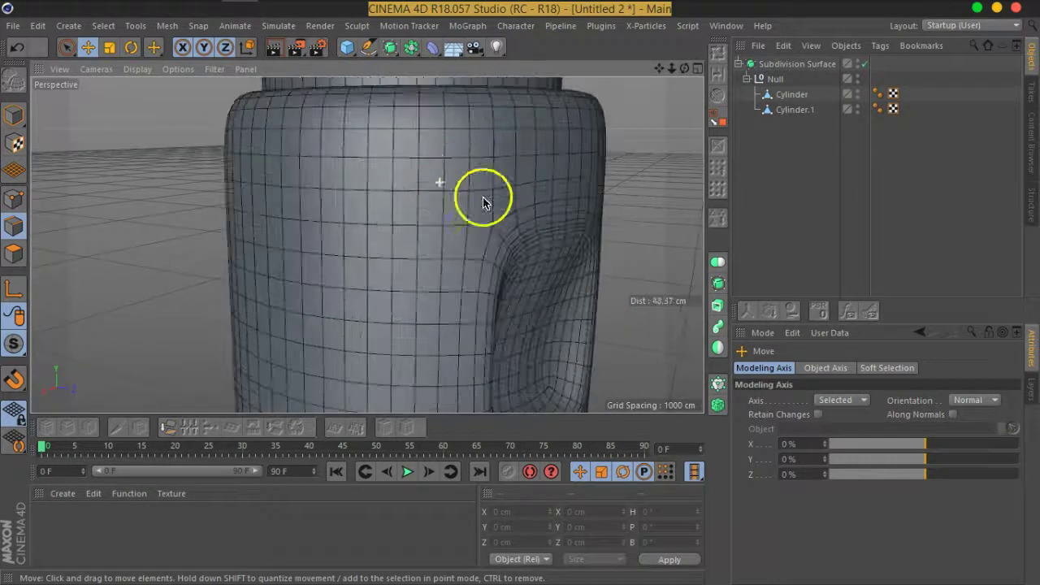
{"action": "left_click", "coordinate": [794, 110]}
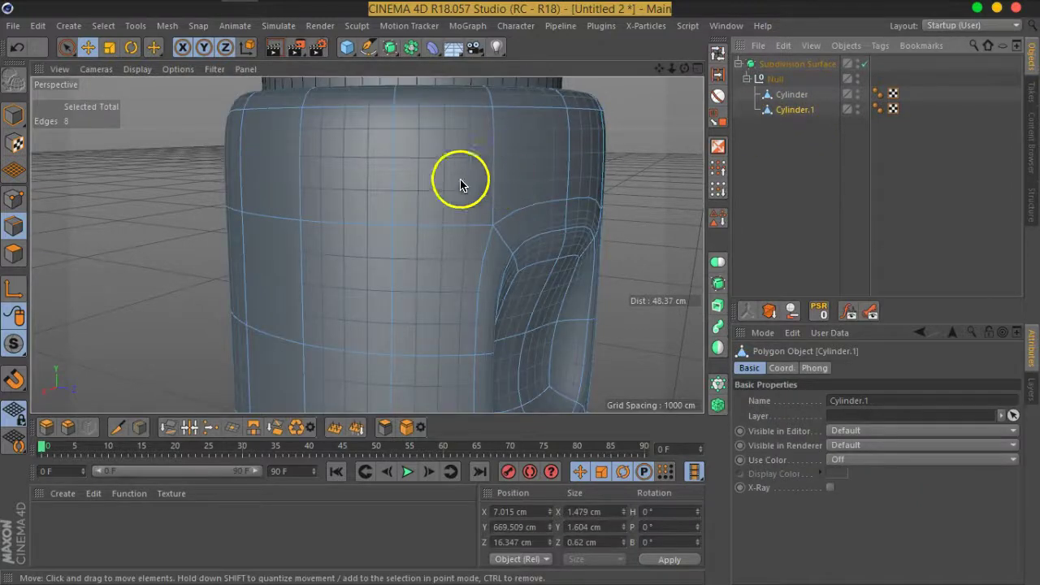
{"action": "left_click", "coordinate": [719, 68]}
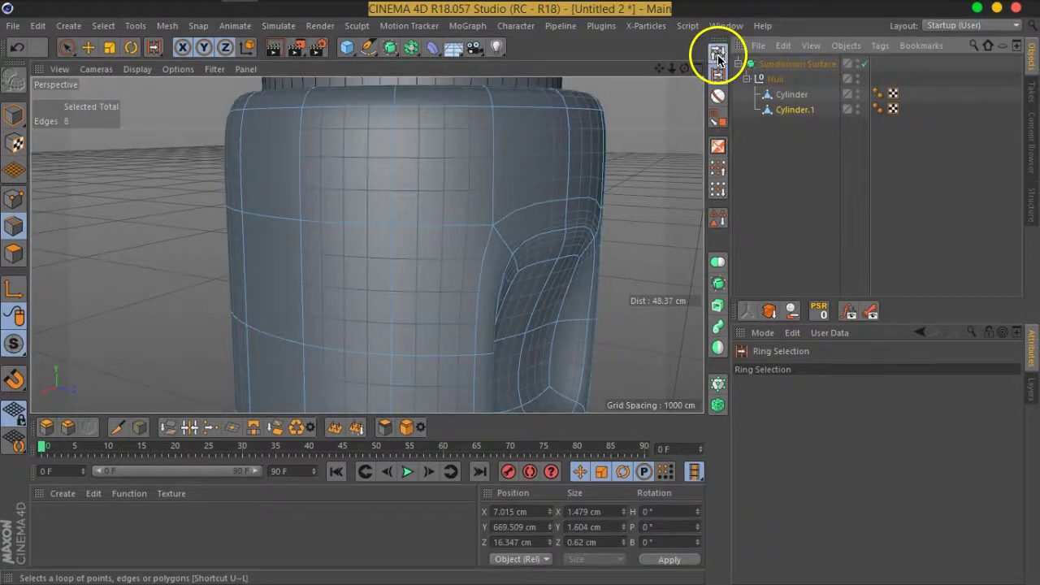
{"action": "left_click", "coordinate": [718, 57]}
{"action": "left_click", "coordinate": [13, 254]}
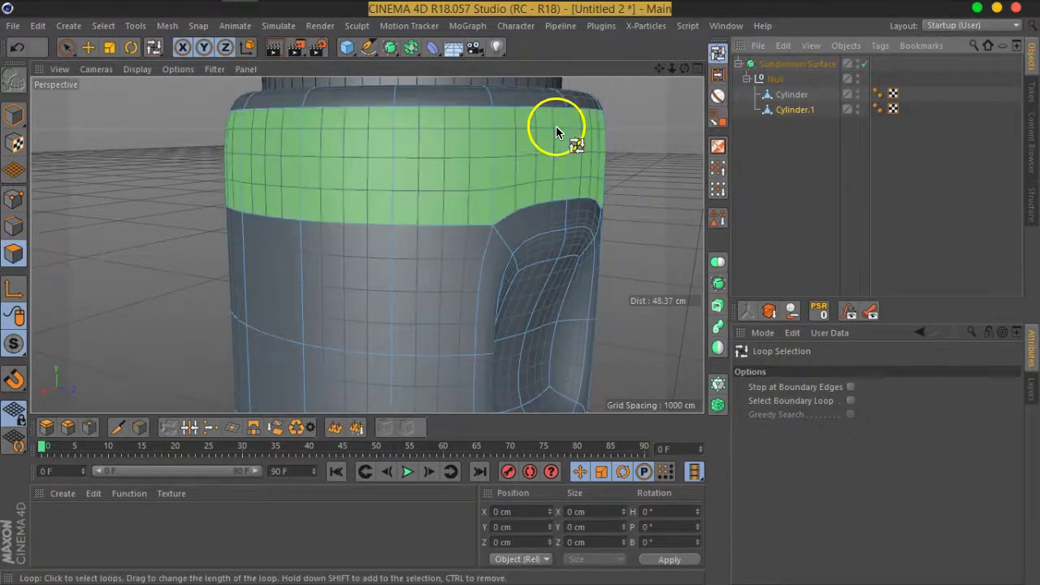
{"action": "left_click", "coordinate": [13, 226]}
{"action": "left_click", "coordinate": [863, 63]}
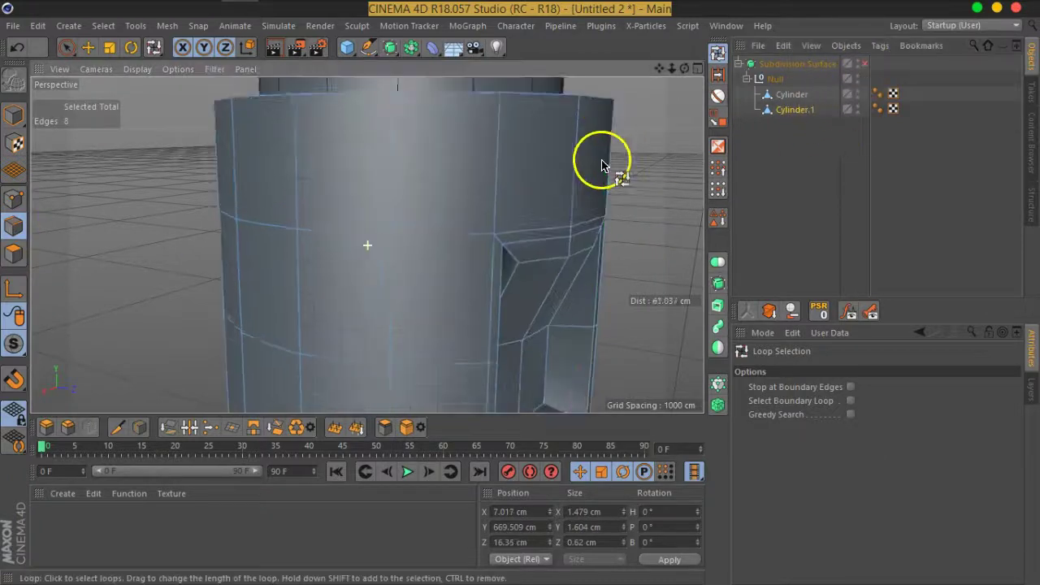
{"action": "middle_click_drag", "start_coordinate": [603, 157], "coordinate": [593, 239], "text": "alt"}
Add a Loop/Path Cut near the top of the collar.
{"action": "right_click", "coordinate": [542, 235]}
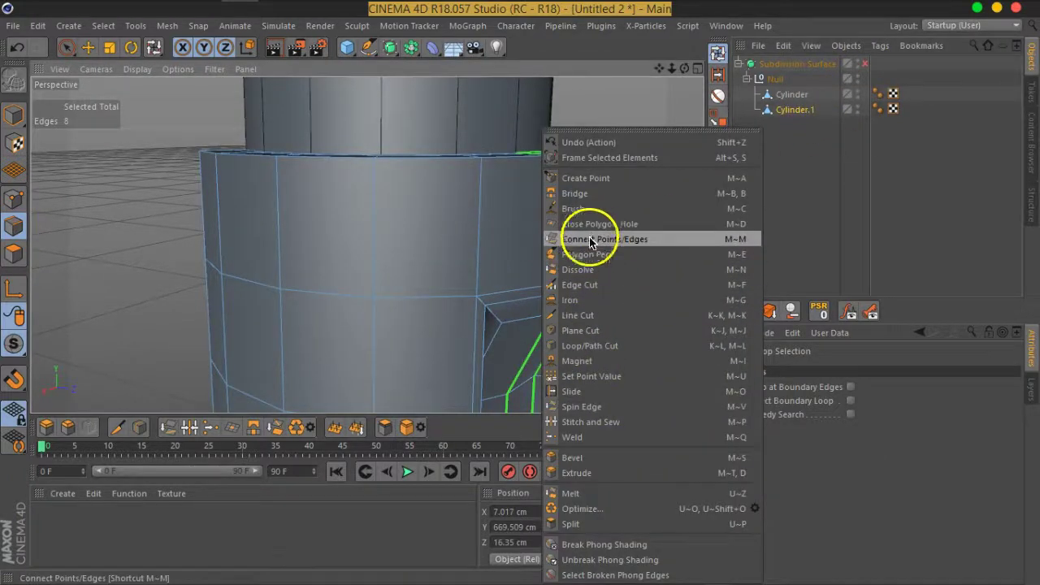
{"action": "left_click", "coordinate": [590, 347]}
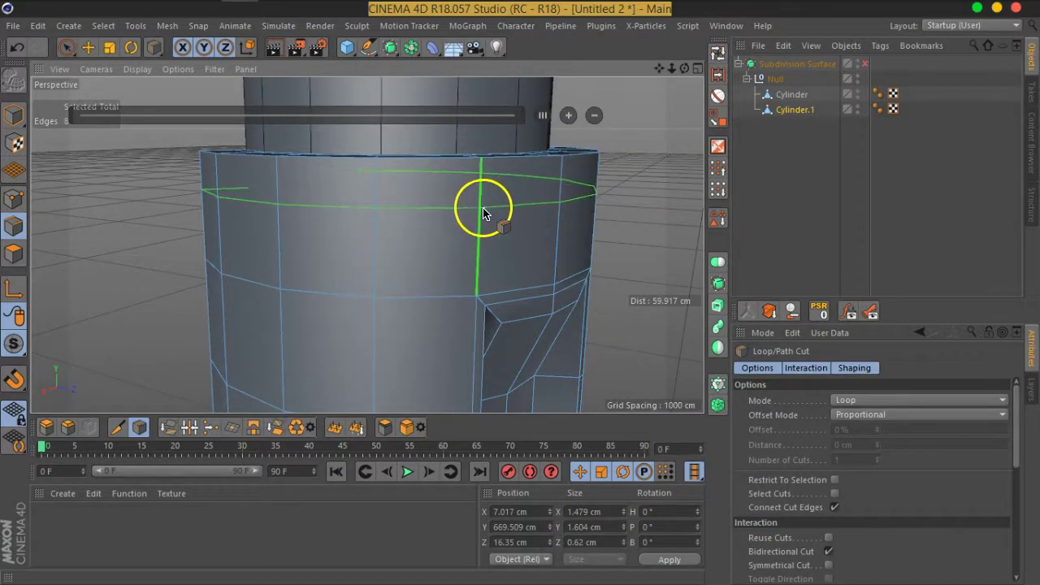
{"action": "left_click", "coordinate": [484, 213]}
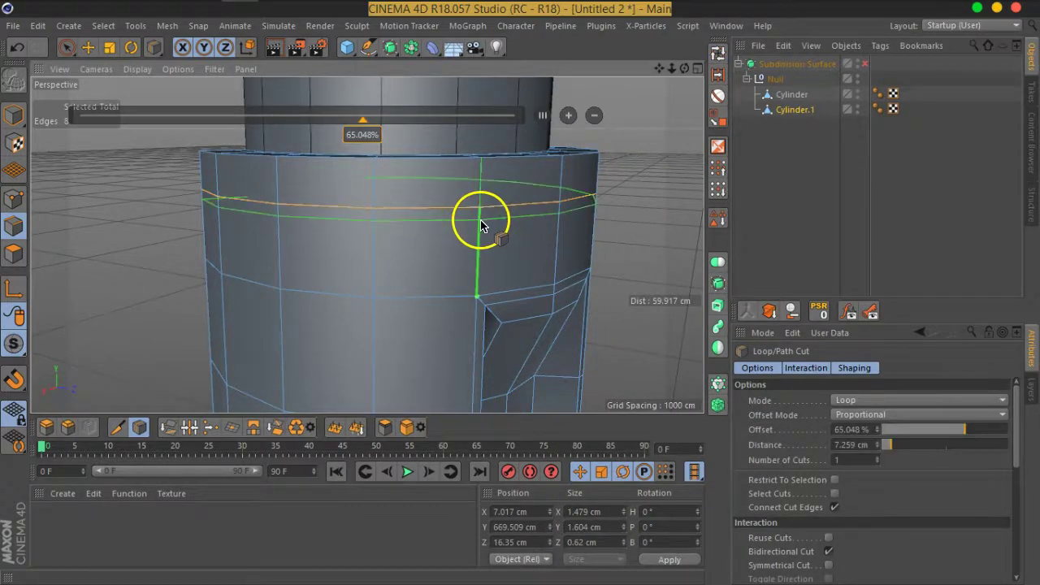
{"action": "middle_click", "coordinate": [482, 221]}
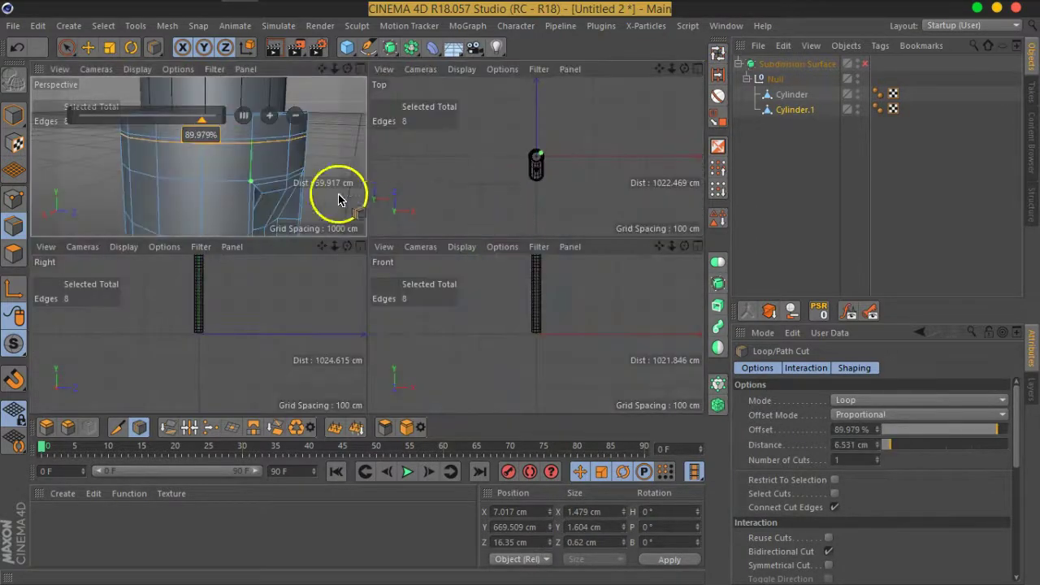
{"action": "middle_click", "coordinate": [283, 186]}
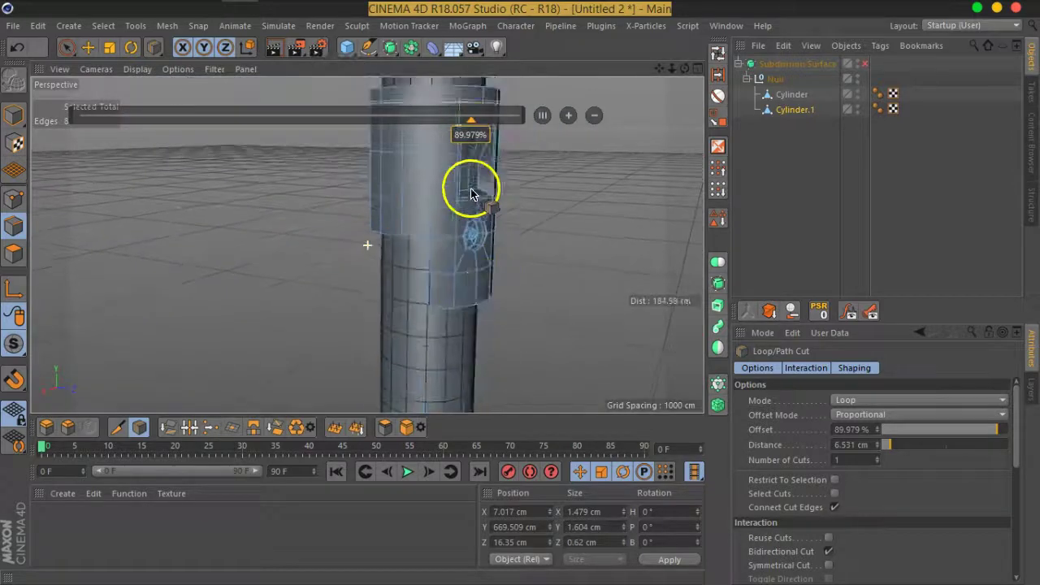
{"action": "scroll", "coordinate": [504, 253], "scroll_direction": "up", "scroll_amount": 2}
{"action": "scroll", "coordinate": [494, 241], "scroll_direction": "up", "scroll_amount": 2}
{"action": "scroll", "coordinate": [486, 231], "scroll_direction": "up", "scroll_amount": 2}
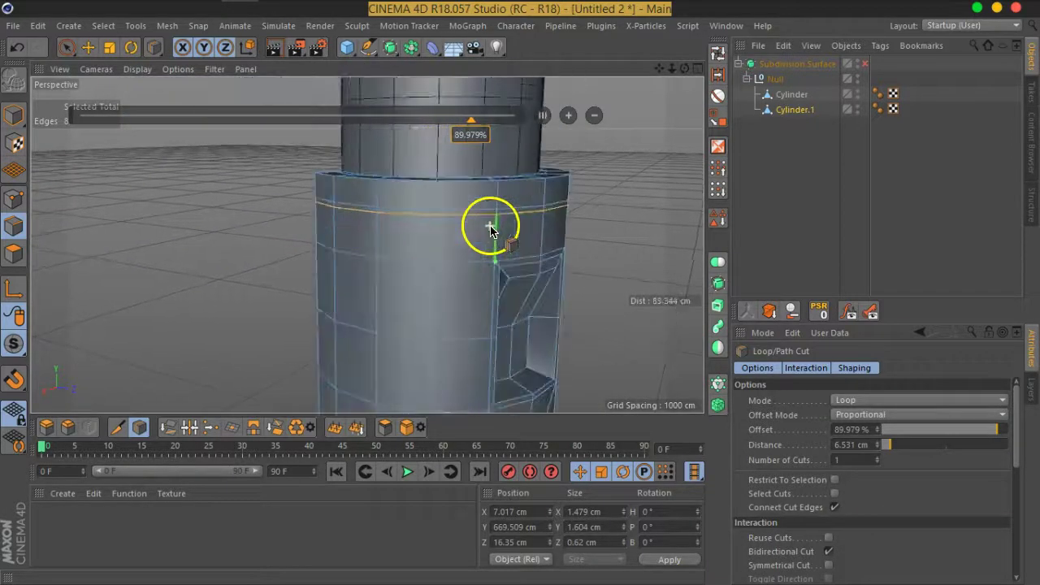
{"action": "scroll", "coordinate": [462, 265], "scroll_direction": "up", "scroll_amount": 2}
{"action": "scroll", "coordinate": [451, 243], "scroll_direction": "up", "scroll_amount": 2}
{"action": "scroll", "coordinate": [440, 248], "scroll_direction": "up", "scroll_amount": 1}
Loop-select the polygon band below the new cut and start an Extrude.
{"action": "key", "text": "u"}
{"action": "key", "text": "l"}
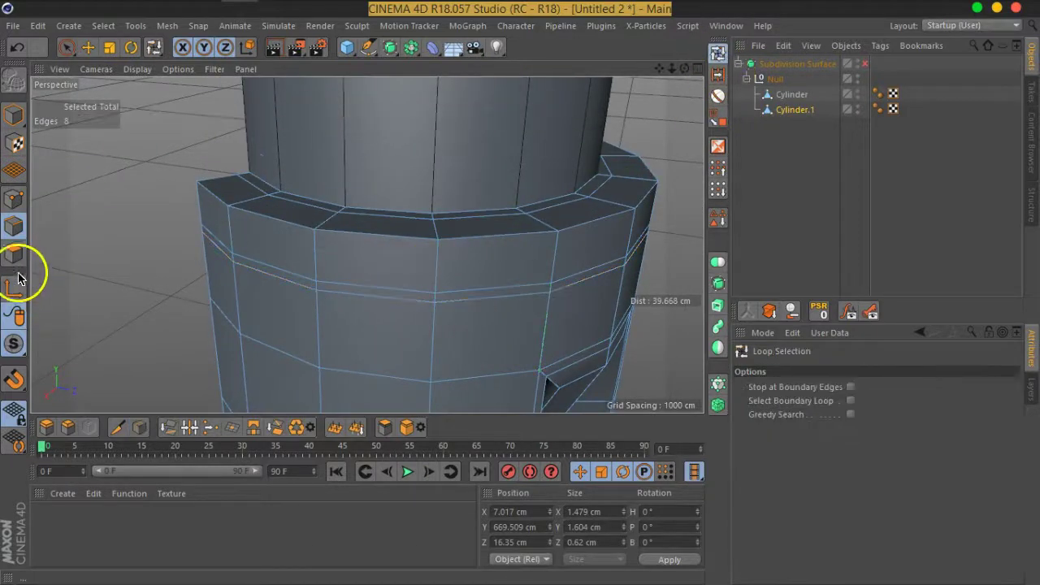
{"action": "left_click", "coordinate": [14, 254]}
{"action": "left_click", "coordinate": [433, 299]}
{"action": "right_click", "coordinate": [436, 297]}
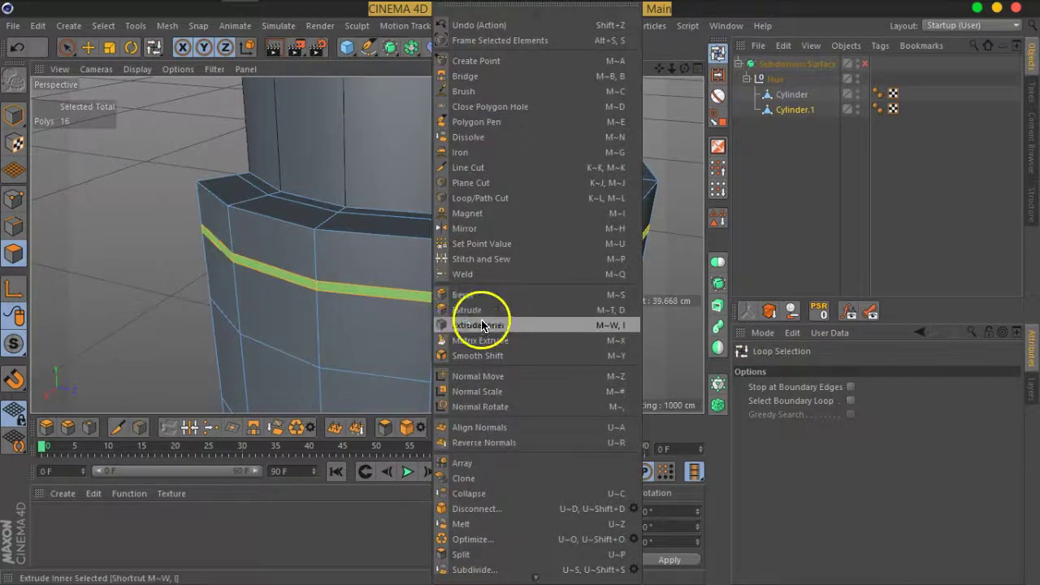
{"action": "left_click", "coordinate": [453, 295]}
{"action": "mouse_move", "coordinate": [393, 340]}
{"action": "left_mouse_down", "text": "alt"}
{"action": "mouse_move", "coordinate": [476, 290]}
{"action": "mouse_move", "coordinate": [464, 302]}
{"action": "mouse_move", "coordinate": [425, 233]}
{"action": "mouse_move", "coordinate": [464, 255]}
{"action": "mouse_move", "coordinate": [448, 271]}
{"action": "mouse_move", "coordinate": [390, 263]}
{"action": "left_mouse_up", "text": "alt"}
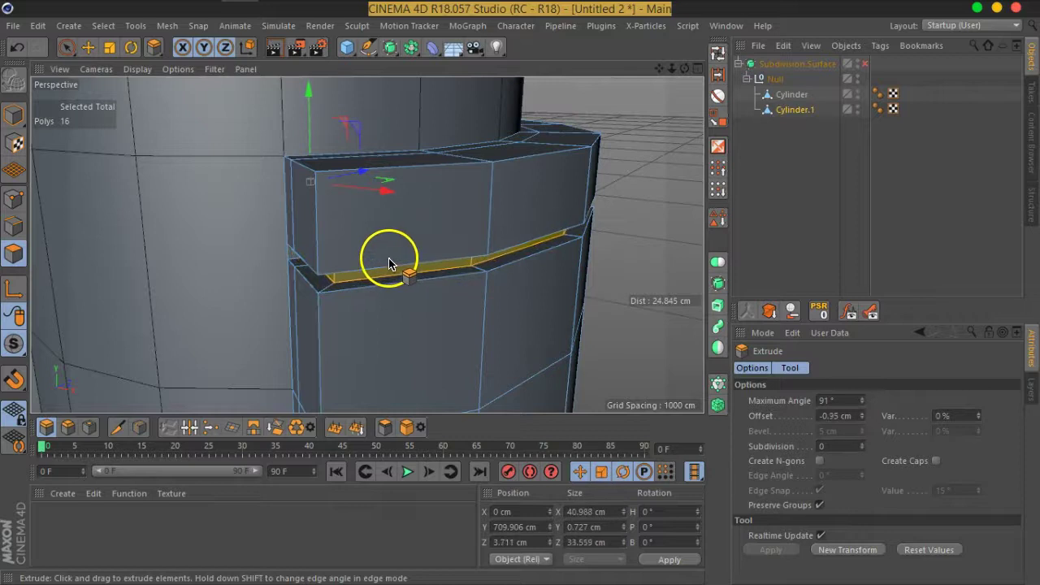
Preview the collar smoothed, then undo back to the selected polygon band.
{"action": "left_click", "coordinate": [821, 127]}
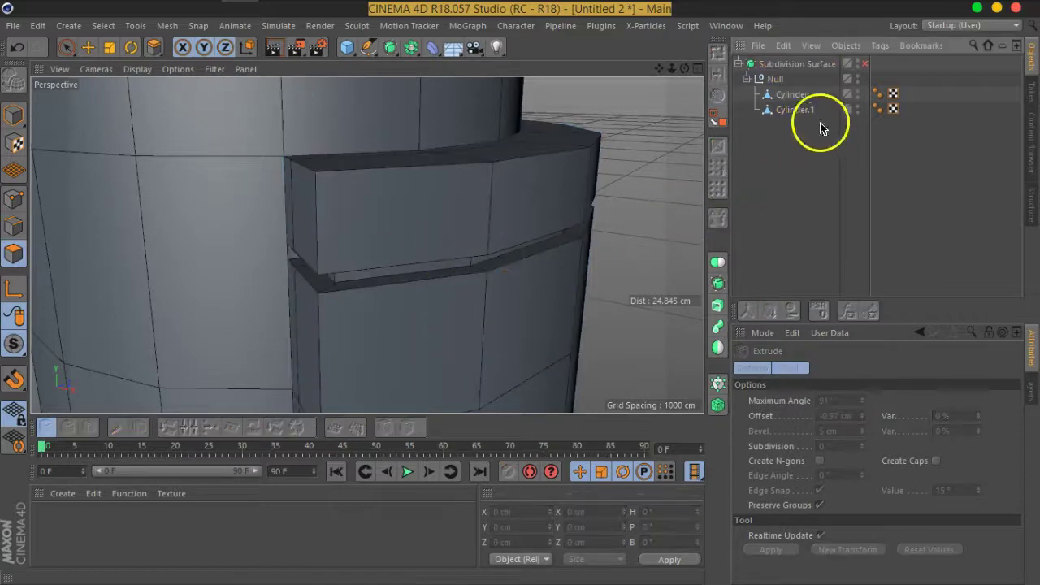
{"action": "left_click", "coordinate": [866, 64]}
{"action": "left_click_drag", "start_coordinate": [327, 275], "coordinate": [382, 284], "text": "alt"}
{"action": "scroll", "coordinate": [325, 239], "scroll_direction": "up", "scroll_amount": 3}
{"action": "mouse_move", "coordinate": [325, 239]}
{"action": "left_mouse_down", "text": "alt"}
{"action": "mouse_move", "coordinate": [339, 291]}
{"action": "mouse_move", "coordinate": [385, 274]}
{"action": "left_mouse_up", "text": "alt"}
{"action": "key", "text": "ctrl+z"}
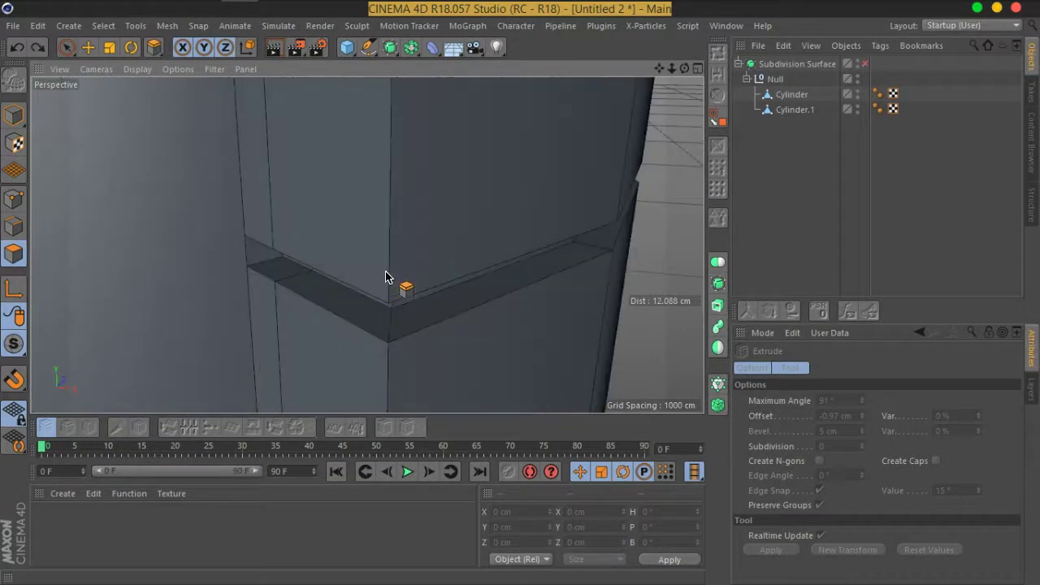
{"action": "key", "text": "ctrl+z"}
{"action": "key", "text": "ctrl+z"}
{"action": "mouse_move", "coordinate": [390, 279]}
{"action": "left_mouse_down", "text": "alt"}
{"action": "mouse_move", "coordinate": [471, 254]}
{"action": "mouse_move", "coordinate": [467, 245]}
{"action": "left_mouse_up", "text": "alt"}
Extrude the band inward by -1.14 cm and delete one stray face in the groove.
{"action": "mouse_move", "coordinate": [624, 281]}
{"action": "left_mouse_down"}
{"action": "mouse_move", "coordinate": [536, 291]}
{"action": "mouse_move", "coordinate": [550, 244]}
{"action": "mouse_move", "coordinate": [576, 232]}
{"action": "left_mouse_up"}
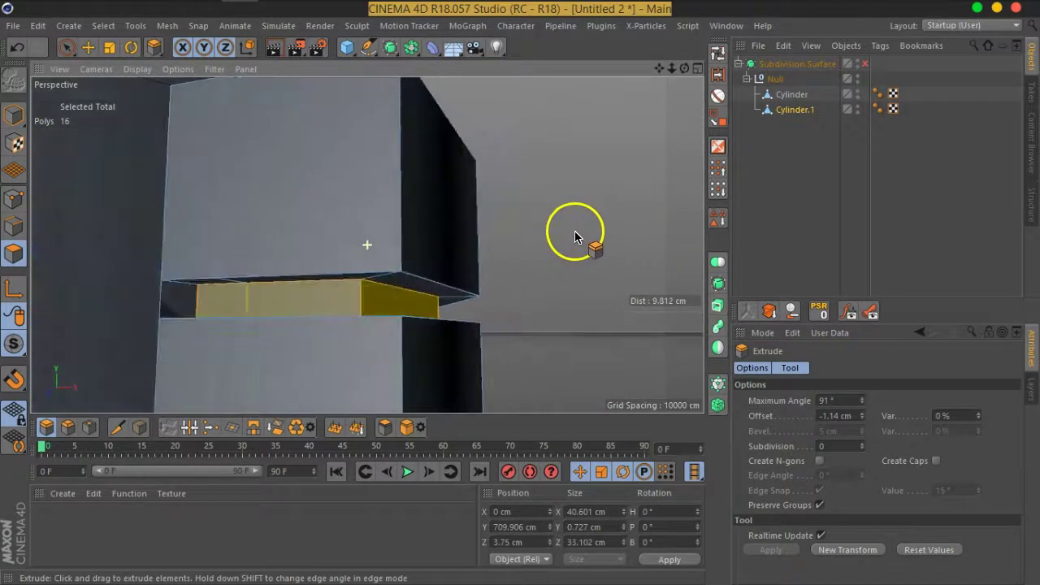
{"action": "left_click", "coordinate": [175, 300]}
{"action": "key", "text": "Delete"}
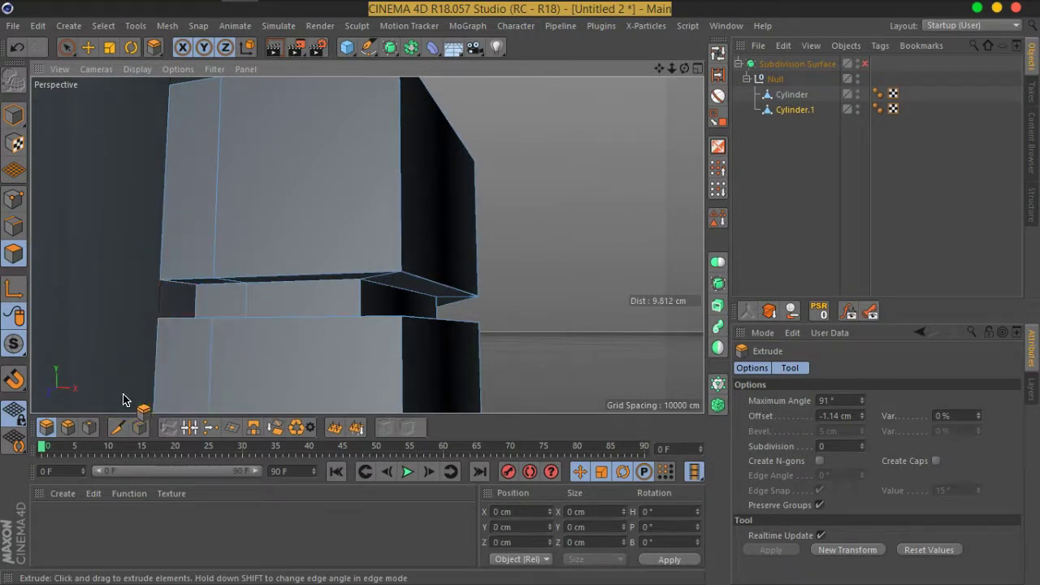
{"action": "left_click", "coordinate": [865, 63]}
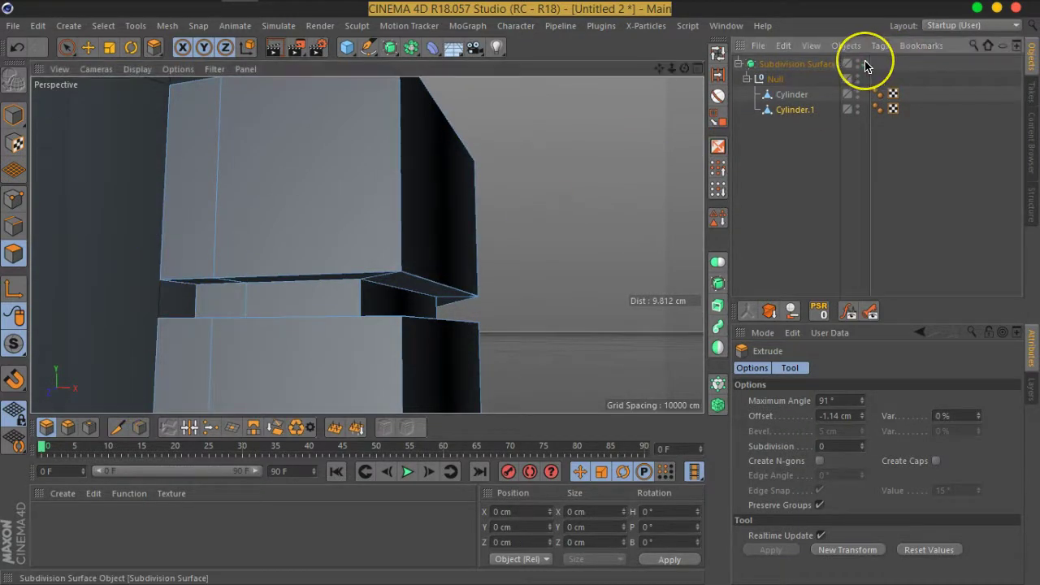
{"action": "left_click", "coordinate": [864, 64]}
{"action": "mouse_move", "coordinate": [116, 255]}
{"action": "left_mouse_down", "text": "alt"}
{"action": "mouse_move", "coordinate": [100, 295]}
{"action": "mouse_move", "coordinate": [343, 244]}
{"action": "mouse_move", "coordinate": [274, 275]}
{"action": "mouse_move", "coordinate": [244, 225]}
{"action": "left_mouse_up", "text": "alt"}
{"action": "scroll", "coordinate": [274, 214], "scroll_direction": "up", "scroll_amount": 3}
{"action": "scroll", "coordinate": [271, 207], "scroll_direction": "up", "scroll_amount": 3}
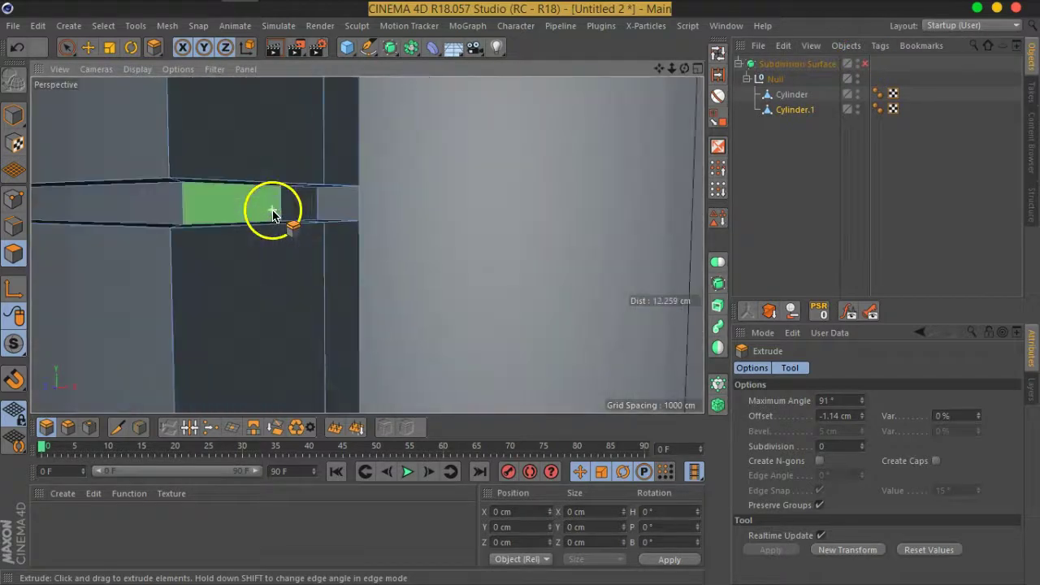
{"action": "left_click_drag", "start_coordinate": [332, 207], "coordinate": [406, 291]}
{"action": "key", "text": "Escape"}
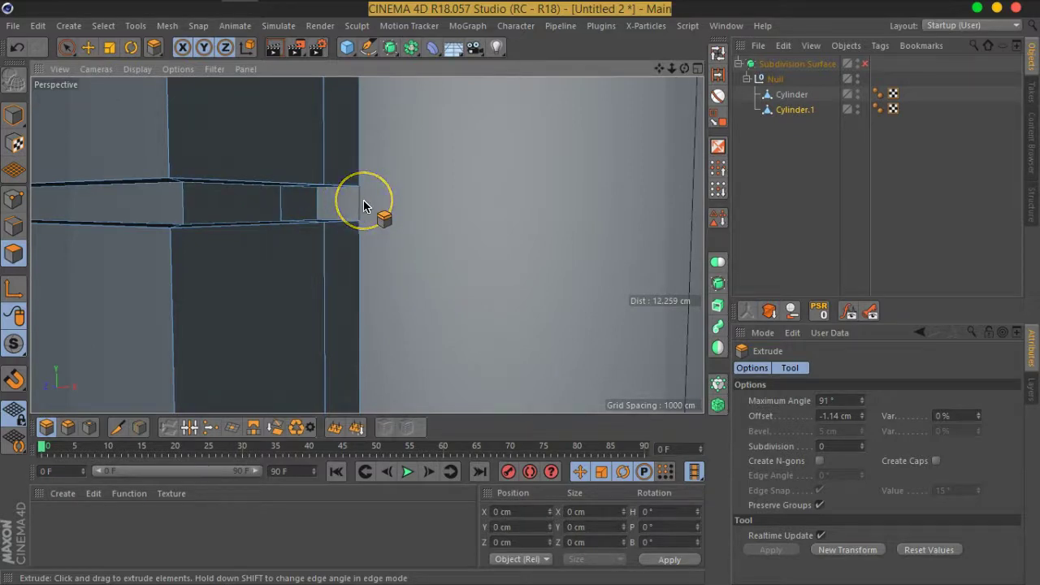
Select all of Cylinder.1's points and run Optimize to weld overlapping points.
{"action": "right_click", "coordinate": [416, 224]}
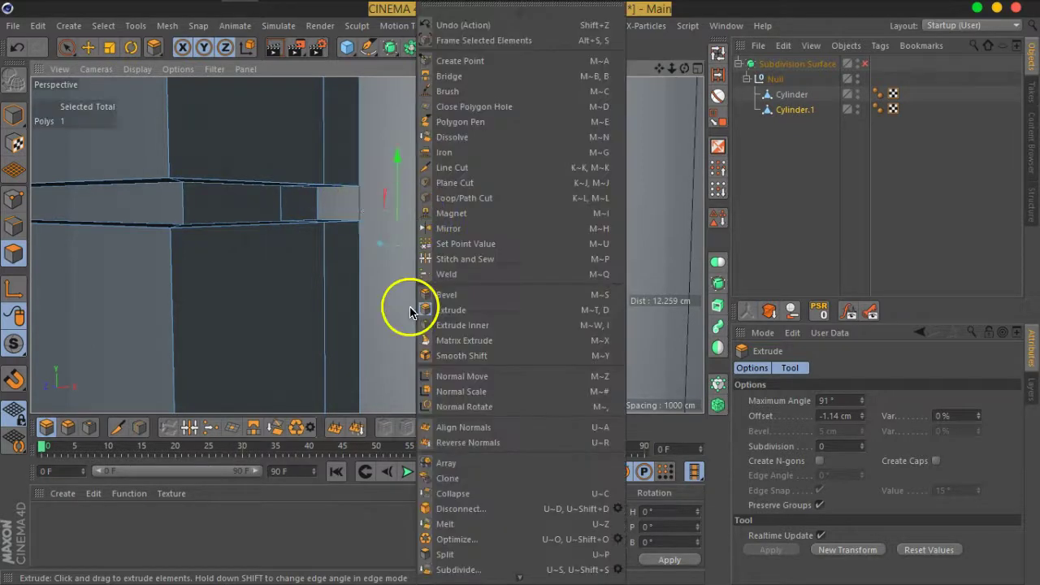
{"action": "left_click", "coordinate": [460, 540]}
{"action": "left_click", "coordinate": [14, 199]}
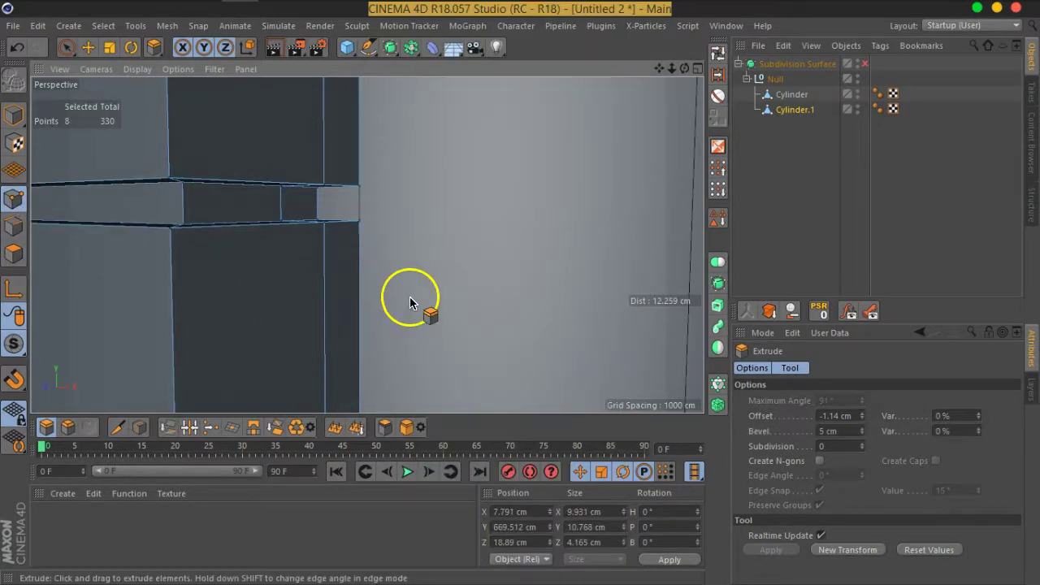
{"action": "key", "text": "ctrl+a"}
{"action": "right_click", "coordinate": [468, 325]}
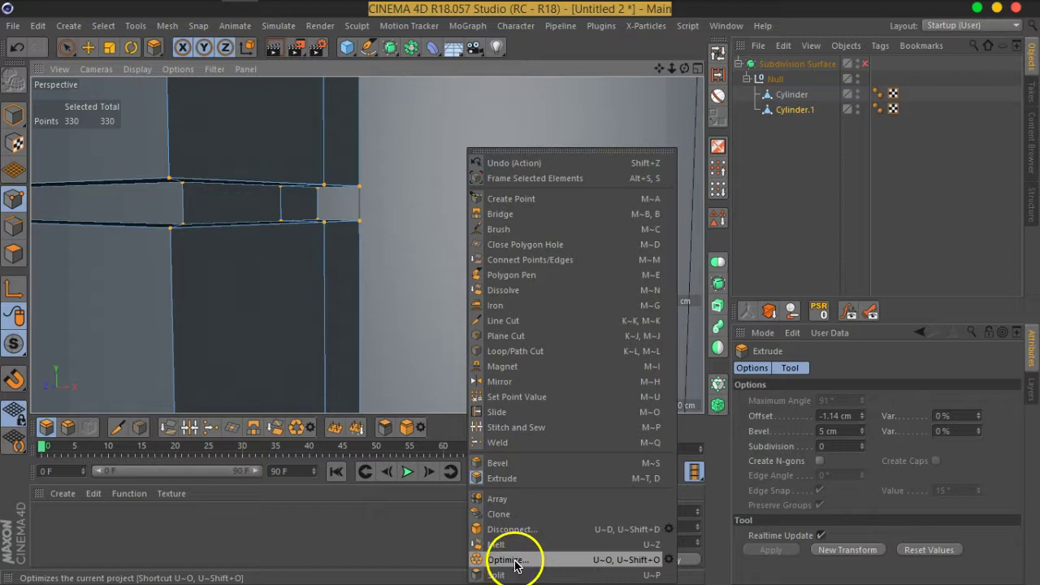
{"action": "left_click", "coordinate": [514, 560]}
Ring-select the edges across the collar groove on Cylinder.1 and add extra cuts.
{"action": "left_click", "coordinate": [798, 166]}
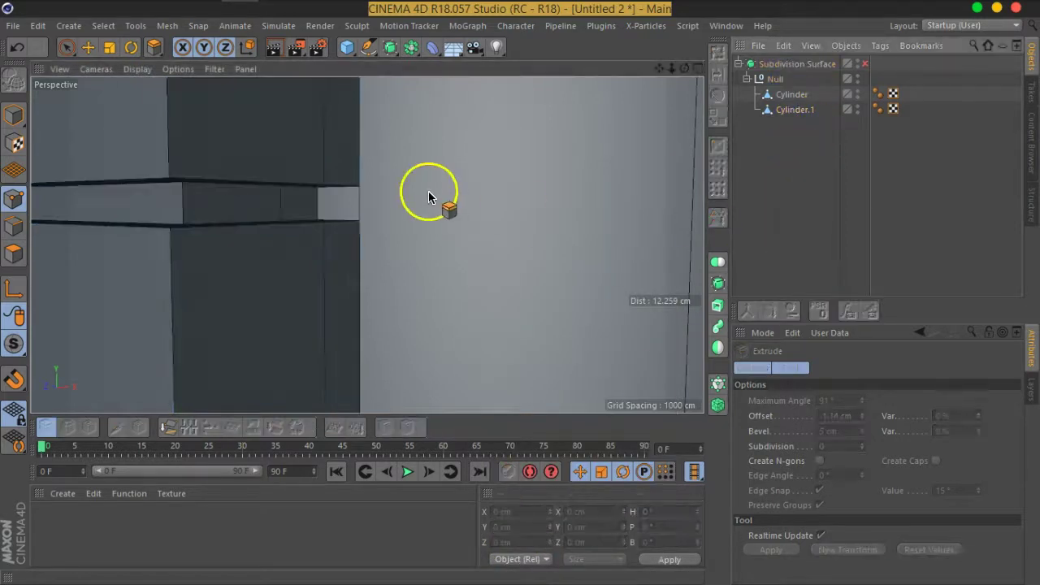
{"action": "left_click", "coordinate": [780, 113]}
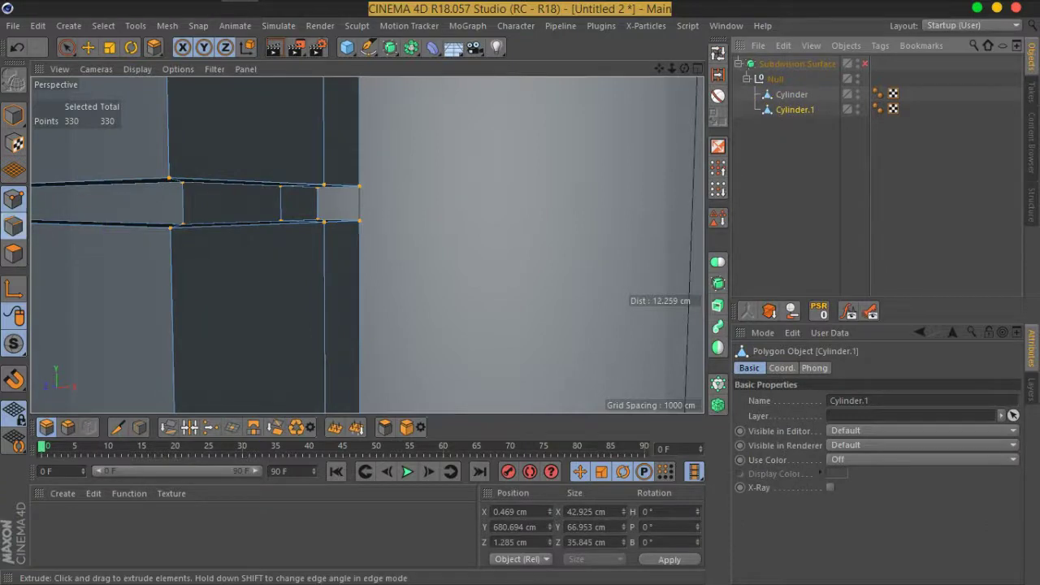
{"action": "left_click", "coordinate": [718, 73]}
{"action": "key", "text": "u"}
{"action": "key", "text": "b"}
{"action": "left_click_drag", "start_coordinate": [372, 174], "coordinate": [356, 217], "text": "alt"}
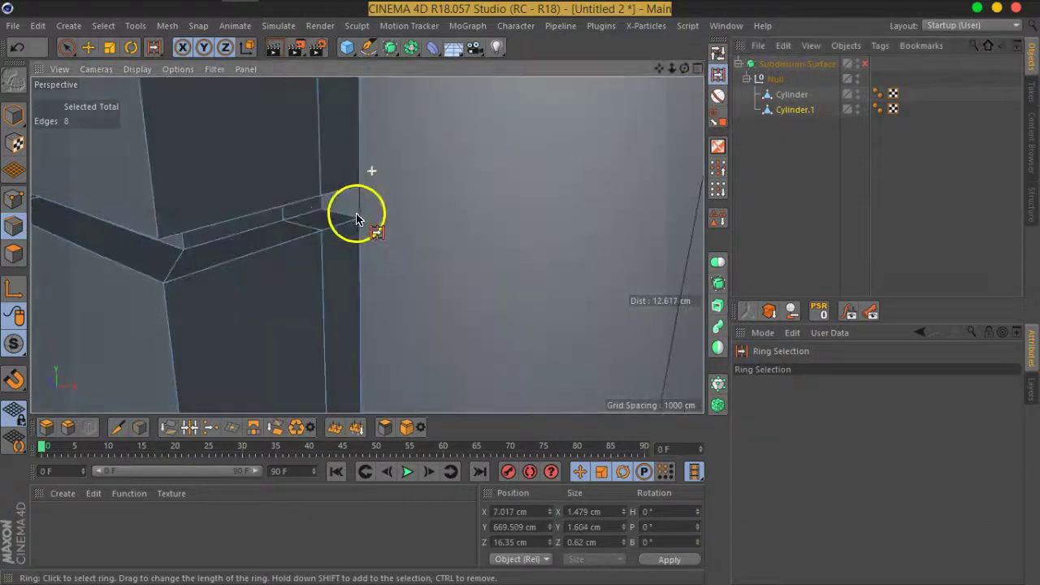
{"action": "left_click", "coordinate": [321, 231]}
{"action": "right_click", "coordinate": [315, 234]}
{"action": "left_click", "coordinate": [371, 420]}
{"action": "mouse_move", "coordinate": [334, 227]}
{"action": "left_mouse_down", "text": "alt"}
{"action": "mouse_move", "coordinate": [314, 128]}
{"action": "mouse_move", "coordinate": [305, 167]}
{"action": "left_mouse_up", "text": "alt"}
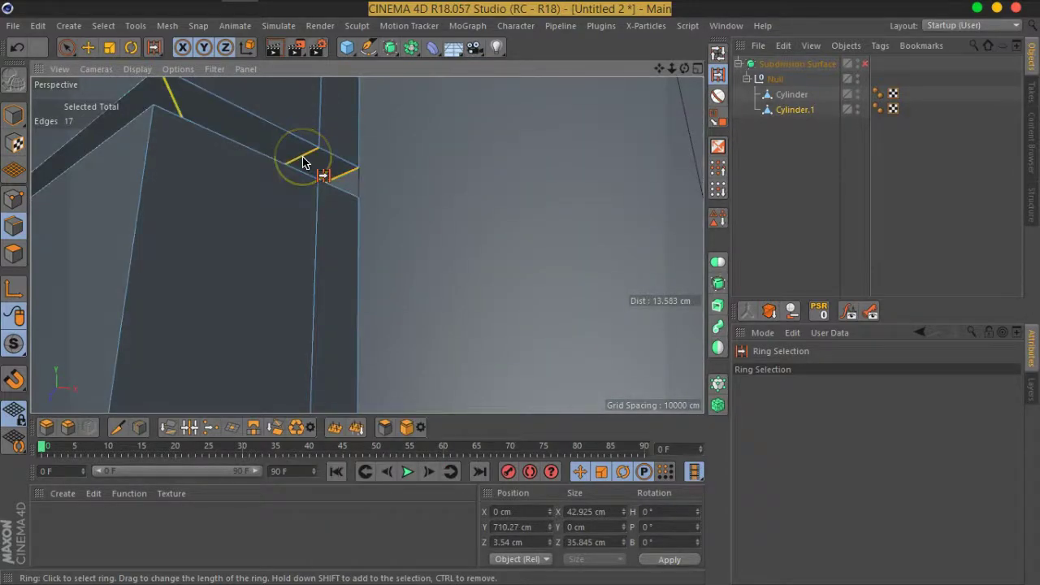
Re-enable Subdivision Surface and inspect the rounded groove on the collar.
{"action": "left_click", "coordinate": [767, 166]}
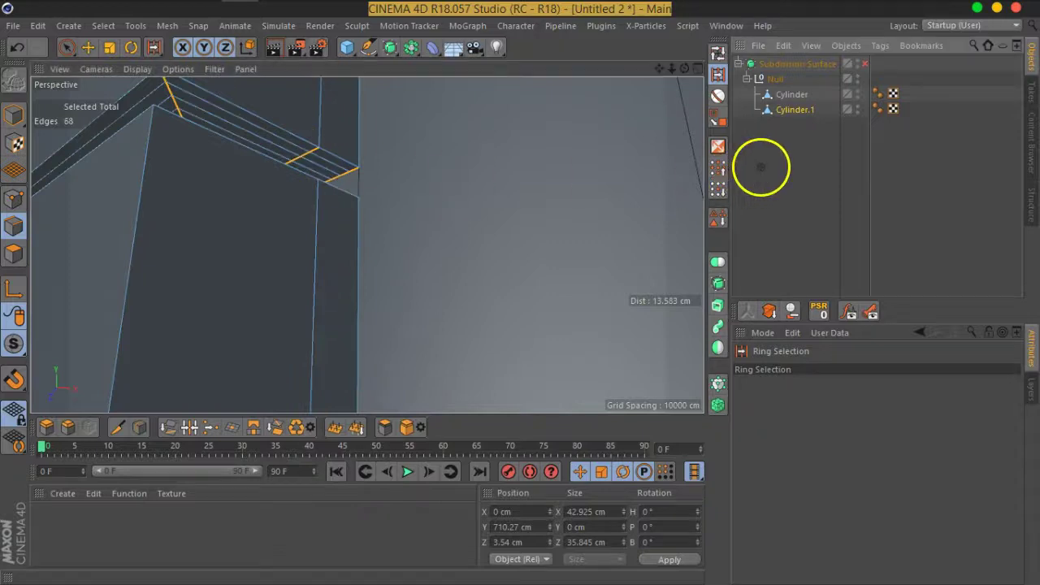
{"action": "left_click", "coordinate": [864, 63]}
{"action": "mouse_move", "coordinate": [413, 155]}
{"action": "left_mouse_down", "text": "alt"}
{"action": "mouse_move", "coordinate": [353, 167]}
{"action": "mouse_move", "coordinate": [429, 242]}
{"action": "mouse_move", "coordinate": [146, 239]}
{"action": "mouse_move", "coordinate": [249, 251]}
{"action": "mouse_move", "coordinate": [411, 243]}
{"action": "left_mouse_up", "text": "alt"}
{"action": "mouse_move", "coordinate": [511, 188]}
{"action": "left_mouse_down", "text": "alt"}
{"action": "mouse_move", "coordinate": [576, 171]}
{"action": "mouse_move", "coordinate": [390, 200]}
{"action": "mouse_move", "coordinate": [636, 229]}
{"action": "mouse_move", "coordinate": [352, 235]}
{"action": "mouse_move", "coordinate": [255, 203]}
{"action": "mouse_move", "coordinate": [346, 197]}
{"action": "mouse_move", "coordinate": [309, 208]}
{"action": "mouse_move", "coordinate": [371, 233]}
{"action": "mouse_move", "coordinate": [448, 232]}
{"action": "left_mouse_up", "text": "alt"}
Loop-select the collar's top edge, stopping at boundary edges, and bevel it 0.267 cm.
{"action": "left_click", "coordinate": [794, 109]}
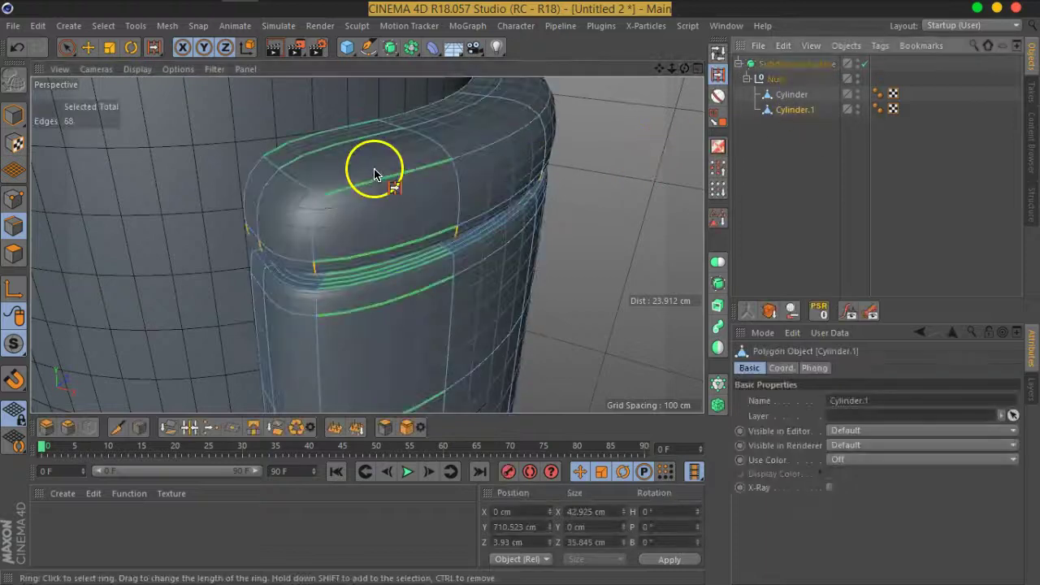
{"action": "left_click", "coordinate": [718, 52]}
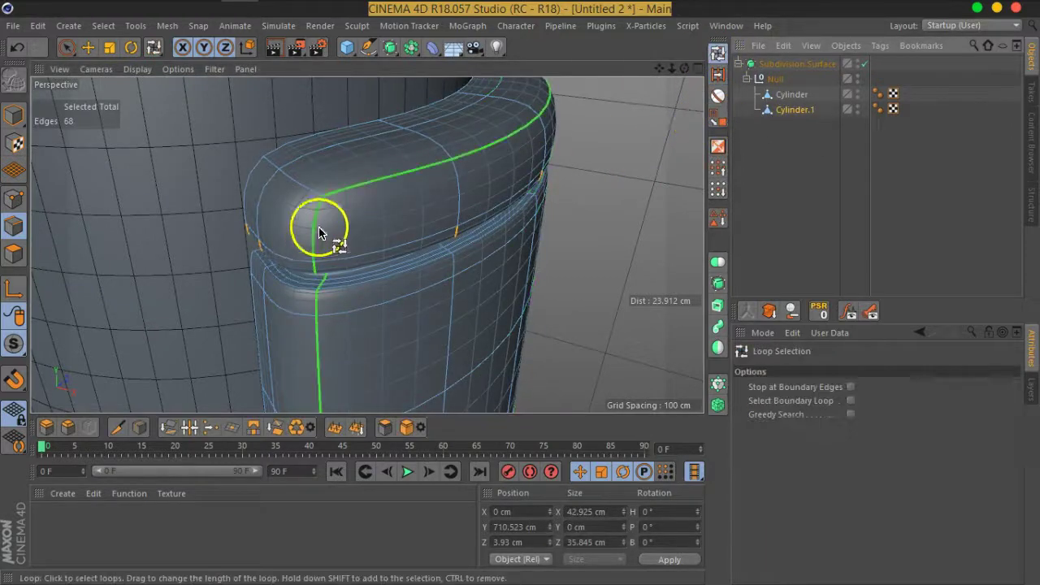
{"action": "left_click", "coordinate": [865, 64]}
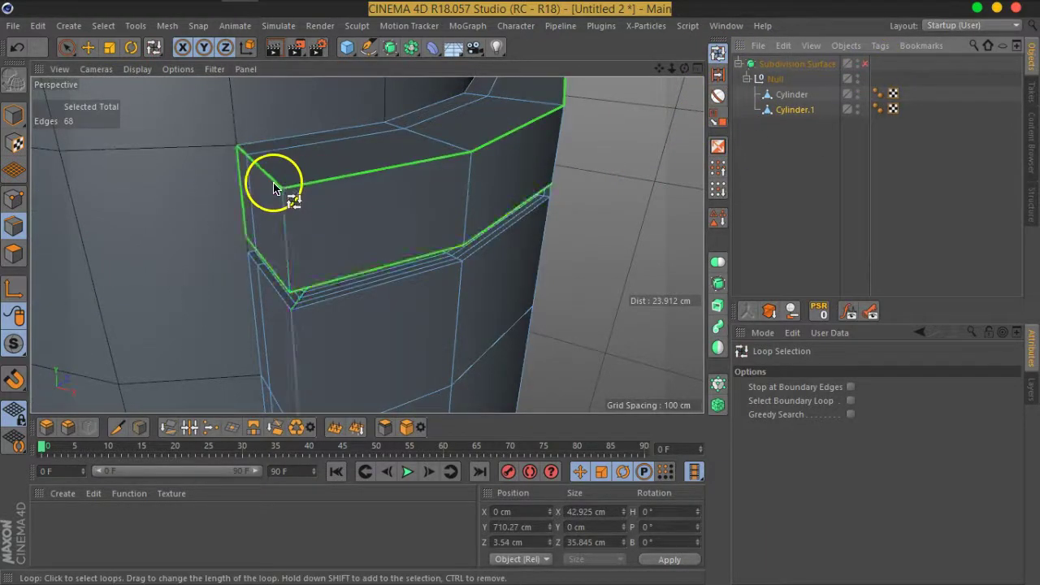
{"action": "left_click", "coordinate": [850, 387]}
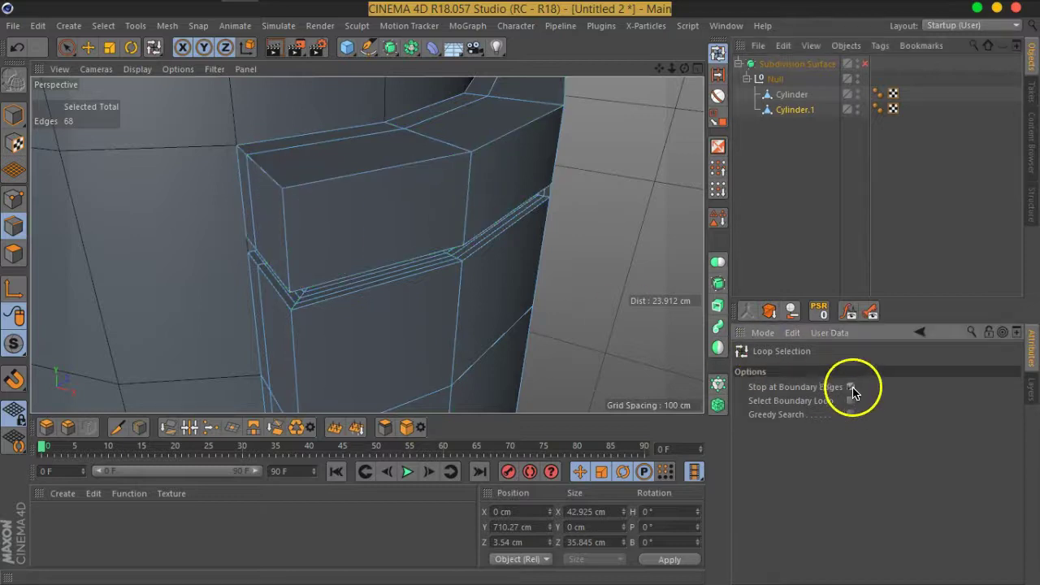
{"action": "left_click", "coordinate": [295, 192]}
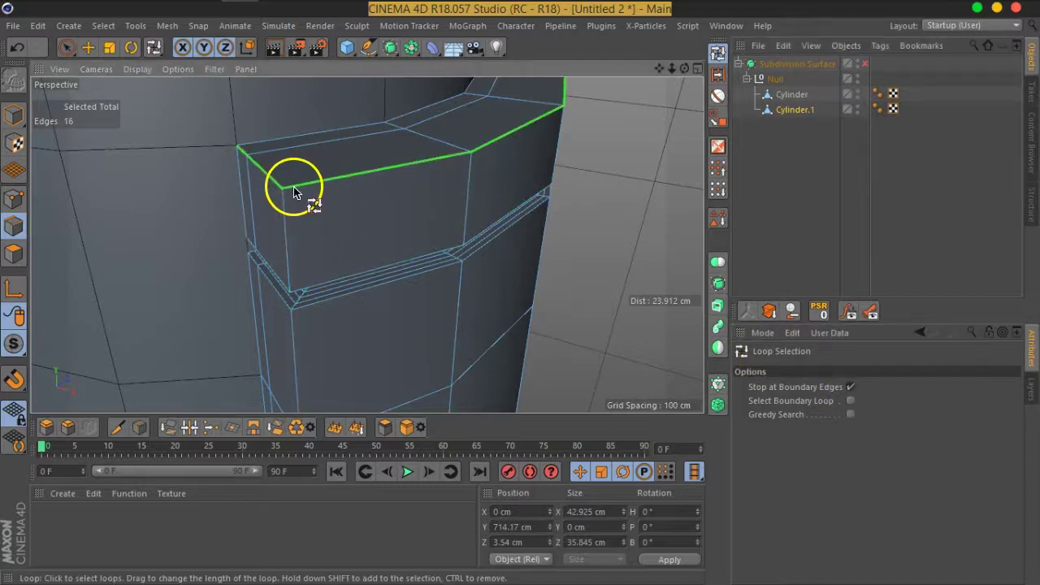
{"action": "right_click", "coordinate": [370, 349]}
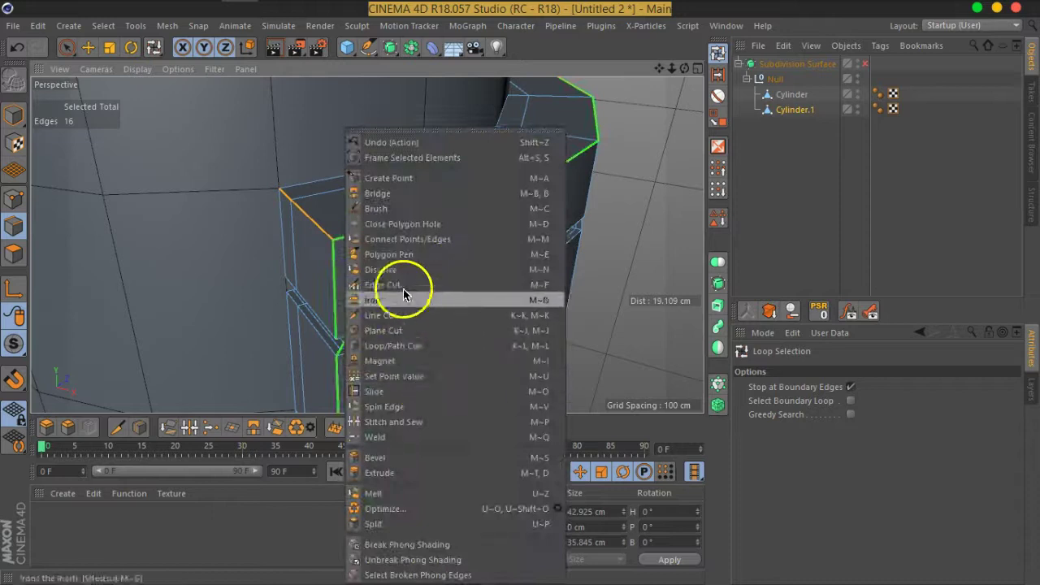
{"action": "left_click", "coordinate": [410, 458]}
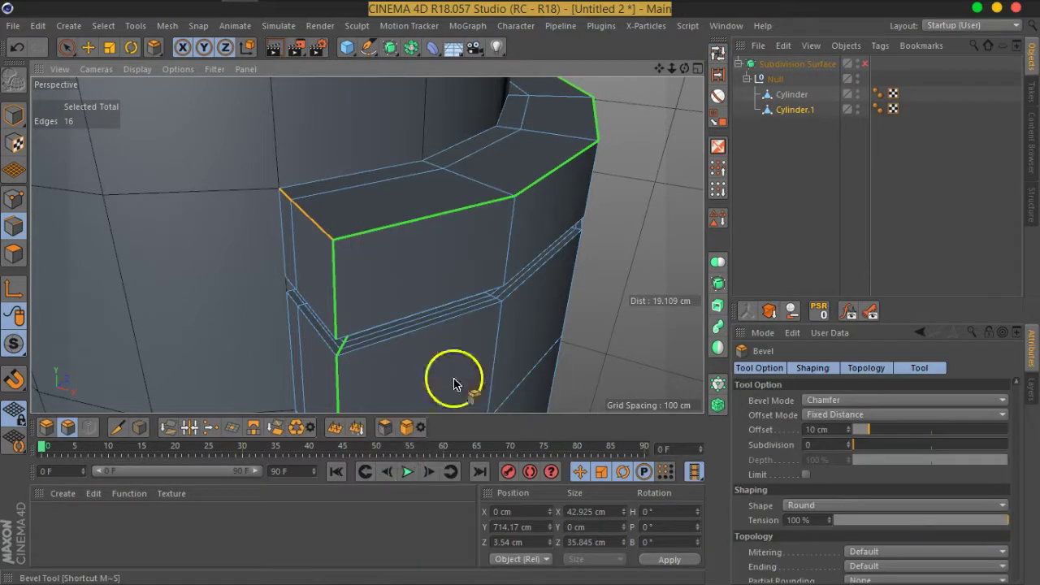
{"action": "left_click_drag", "start_coordinate": [405, 229], "coordinate": [376, 242], "text": "alt"}
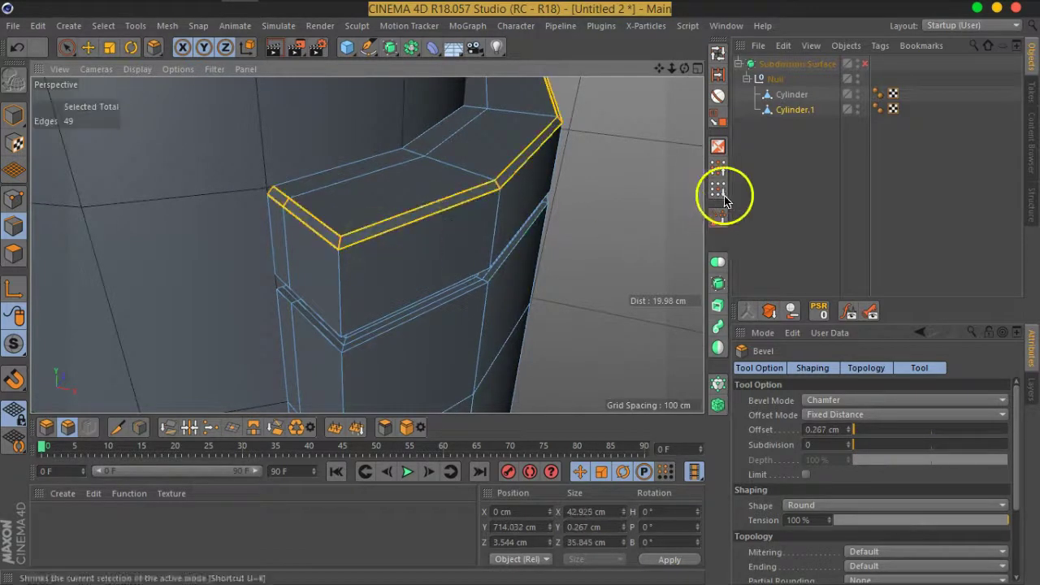
{"action": "left_click", "coordinate": [819, 132]}
Turn Subdivision Surface smoothing back on and orbit around the shaft.
{"action": "left_click", "coordinate": [865, 64]}
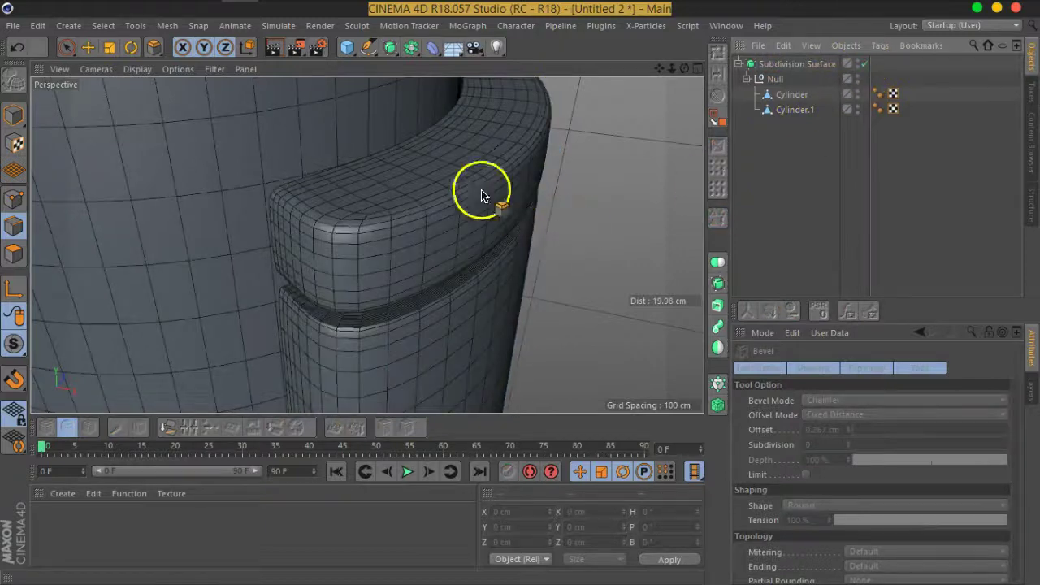
{"action": "scroll", "coordinate": [483, 192], "scroll_direction": "down", "scroll_amount": 2}
{"action": "scroll", "coordinate": [406, 221], "scroll_direction": "down", "scroll_amount": 2}
{"action": "scroll", "coordinate": [318, 214], "scroll_direction": "down", "scroll_amount": 4}
{"action": "scroll", "coordinate": [371, 244], "scroll_direction": "down", "scroll_amount": 4}
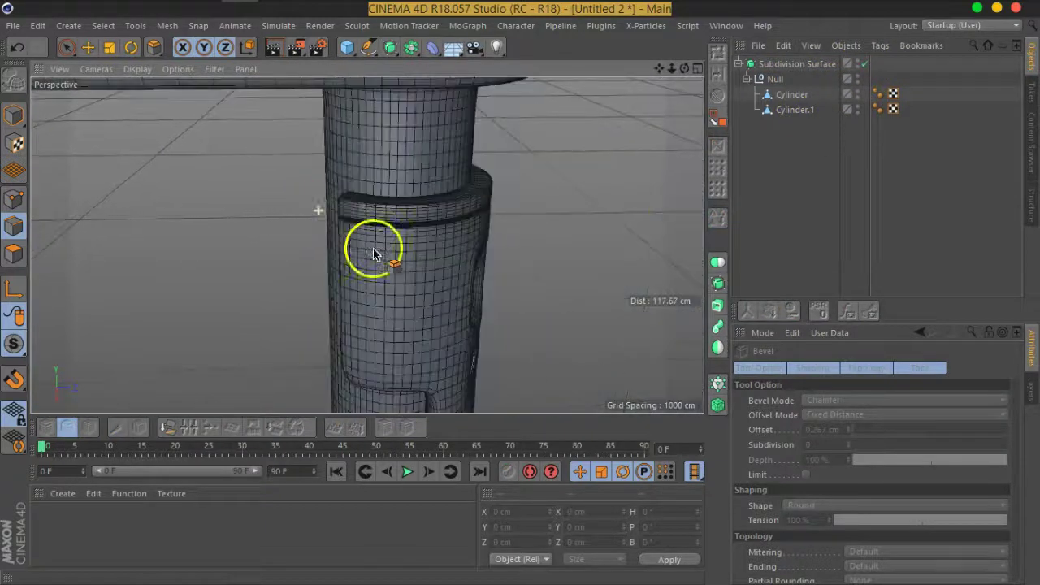
{"action": "scroll", "coordinate": [411, 284], "scroll_direction": "down", "scroll_amount": 3}
{"action": "scroll", "coordinate": [408, 216], "scroll_direction": "down", "scroll_amount": 3}
{"action": "mouse_move", "coordinate": [408, 216]}
{"action": "left_mouse_down", "text": "alt"}
{"action": "mouse_move", "coordinate": [453, 255]}
{"action": "mouse_move", "coordinate": [431, 365]}
{"action": "mouse_move", "coordinate": [387, 253]}
{"action": "left_mouse_up", "text": "alt"}
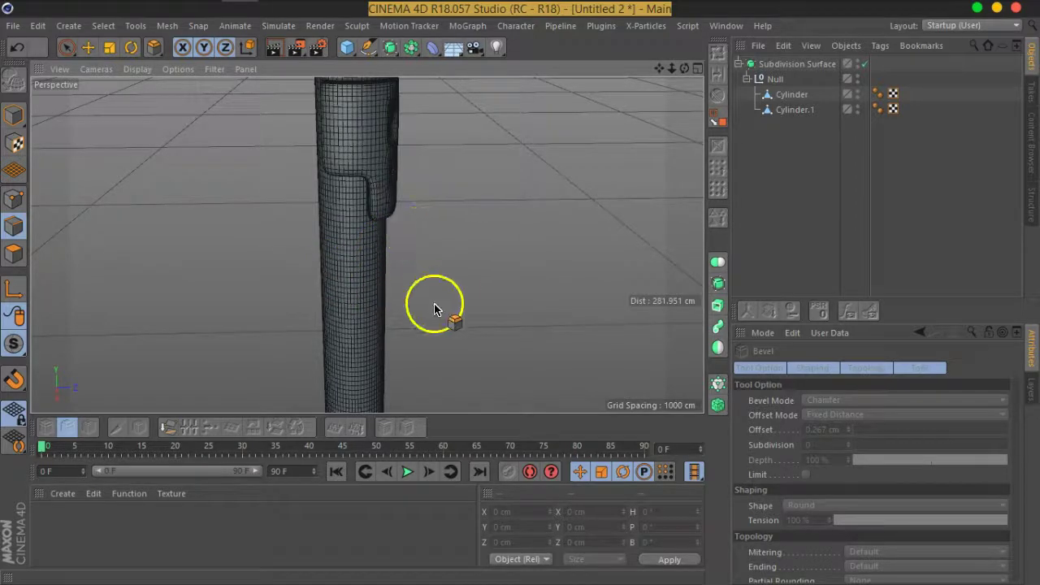
{"action": "scroll", "coordinate": [390, 222], "scroll_direction": "down", "scroll_amount": 3}
{"action": "scroll", "coordinate": [390, 222], "scroll_direction": "down", "scroll_amount": 3}
{"action": "scroll", "coordinate": [390, 223], "scroll_direction": "down", "scroll_amount": 3}
Briefly switch to the four-view layout and back to the single perspective view.
{"action": "middle_click", "coordinate": [375, 184]}
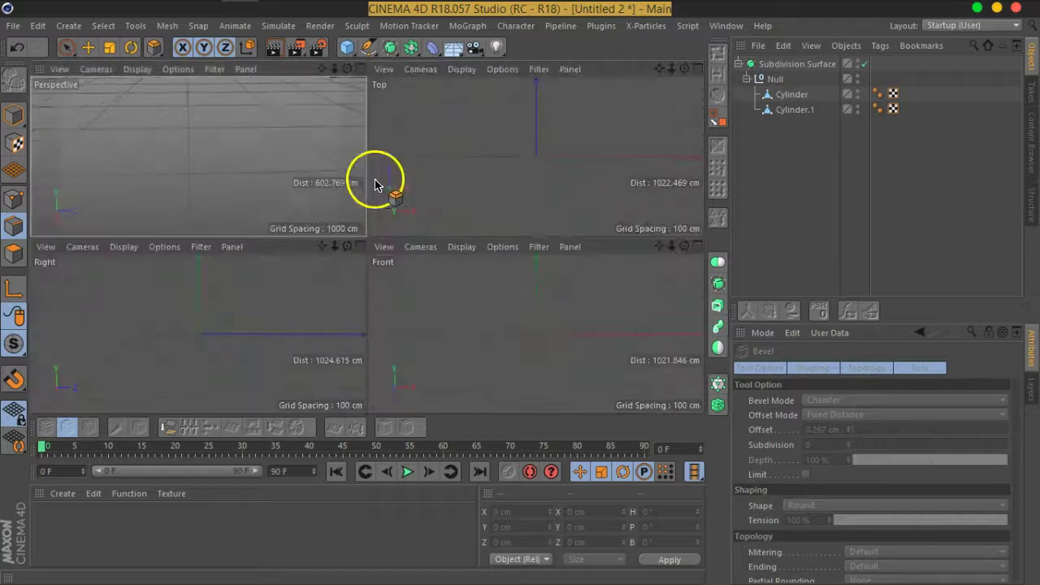
{"action": "middle_click", "coordinate": [249, 158]}
{"action": "scroll", "coordinate": [251, 167], "scroll_direction": "down", "scroll_amount": 3}
{"action": "scroll", "coordinate": [370, 240], "scroll_direction": "down", "scroll_amount": 1}
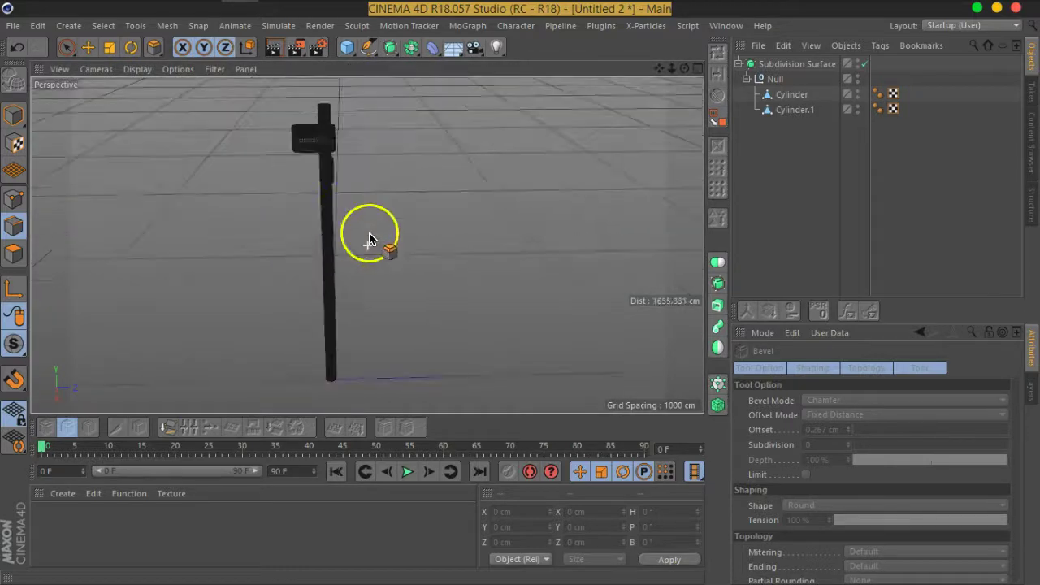
Set the viewport display mode to Isoparms so the model shows as isoparm lines.
{"action": "left_click", "coordinate": [137, 69]}
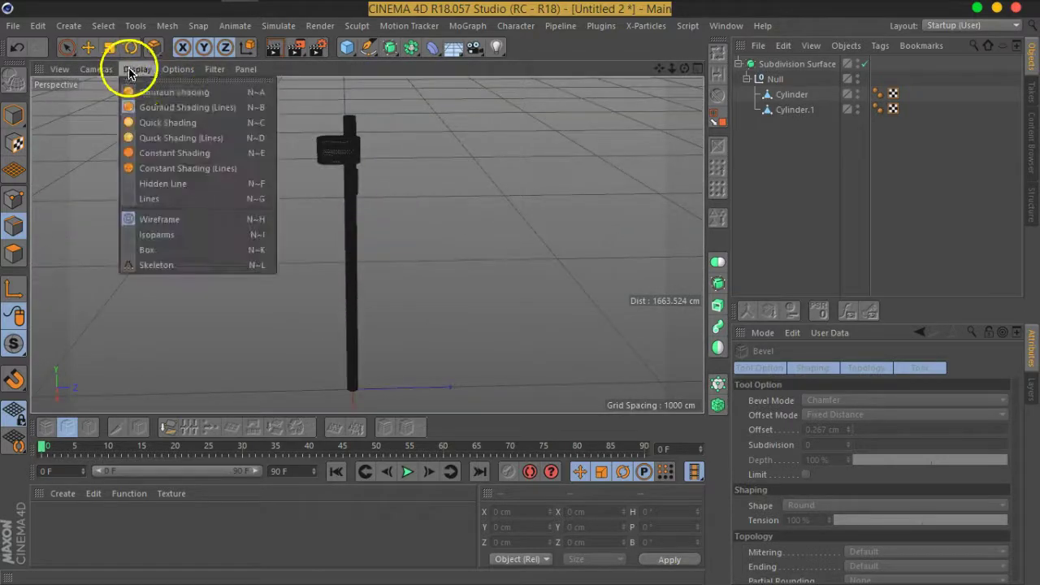
{"action": "left_click", "coordinate": [175, 241]}
{"action": "scroll", "coordinate": [382, 232], "scroll_direction": "up", "scroll_amount": 1}
{"action": "scroll", "coordinate": [341, 207], "scroll_direction": "up", "scroll_amount": 2}
{"action": "scroll", "coordinate": [325, 195], "scroll_direction": "up", "scroll_amount": 1}
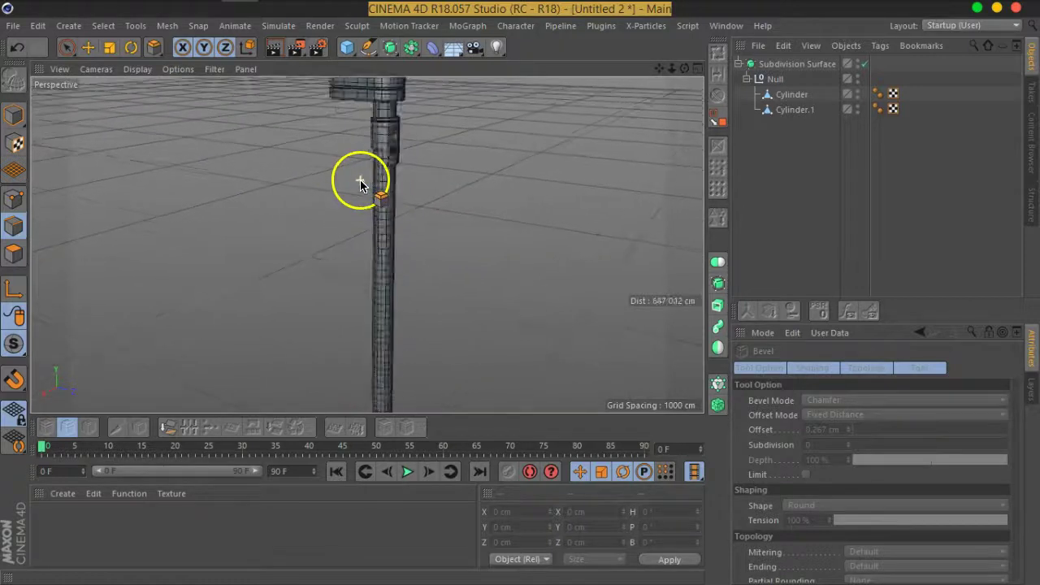
Orbit the shaft upright, then maximize the Right view from the four-view layout.
{"action": "left_click_drag", "start_coordinate": [361, 185], "coordinate": [399, 155], "text": "alt"}
{"action": "left_click_drag", "start_coordinate": [397, 345], "coordinate": [652, 130], "text": "alt"}
{"action": "left_click", "coordinate": [693, 75]}
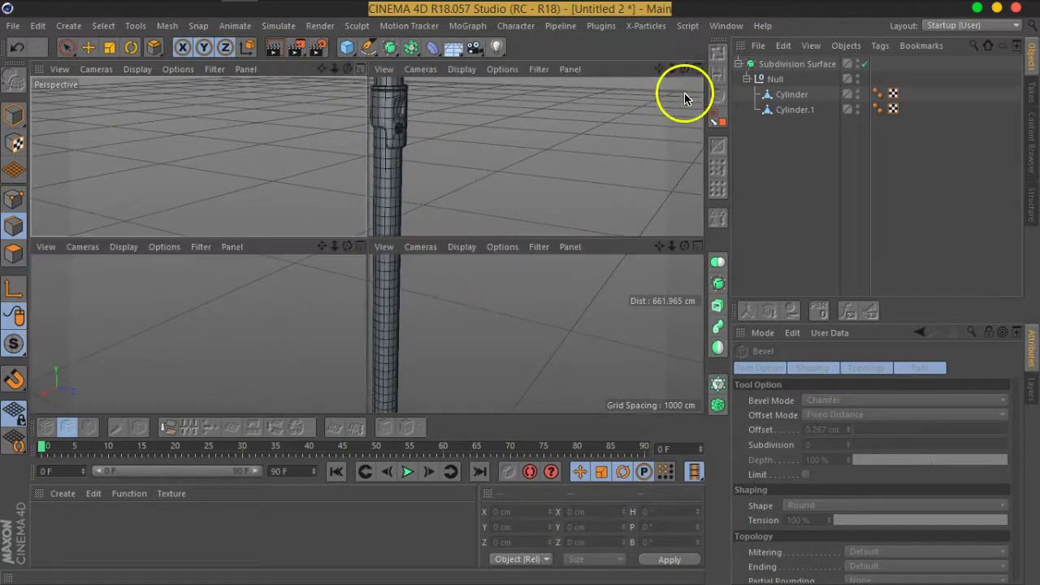
{"action": "left_click", "coordinate": [355, 248]}
{"action": "scroll", "coordinate": [379, 209], "scroll_direction": "up", "scroll_amount": 2}
{"action": "scroll", "coordinate": [367, 167], "scroll_direction": "down", "scroll_amount": 3}
{"action": "scroll", "coordinate": [366, 178], "scroll_direction": "up", "scroll_amount": 5}
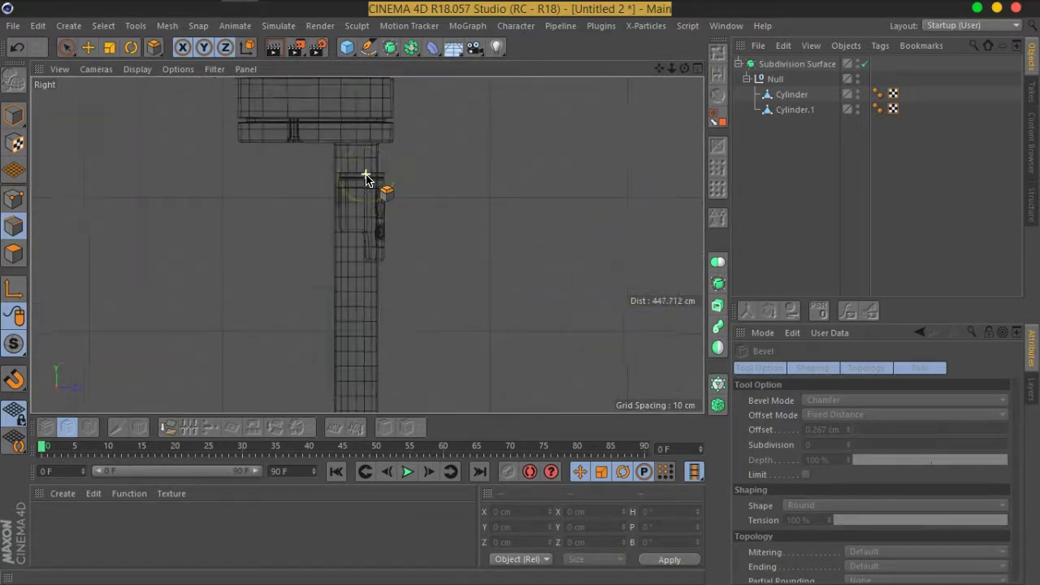
Select the Bezier spline Pen tool and pan the Right view toward the collar.
{"action": "left_click", "coordinate": [368, 46]}
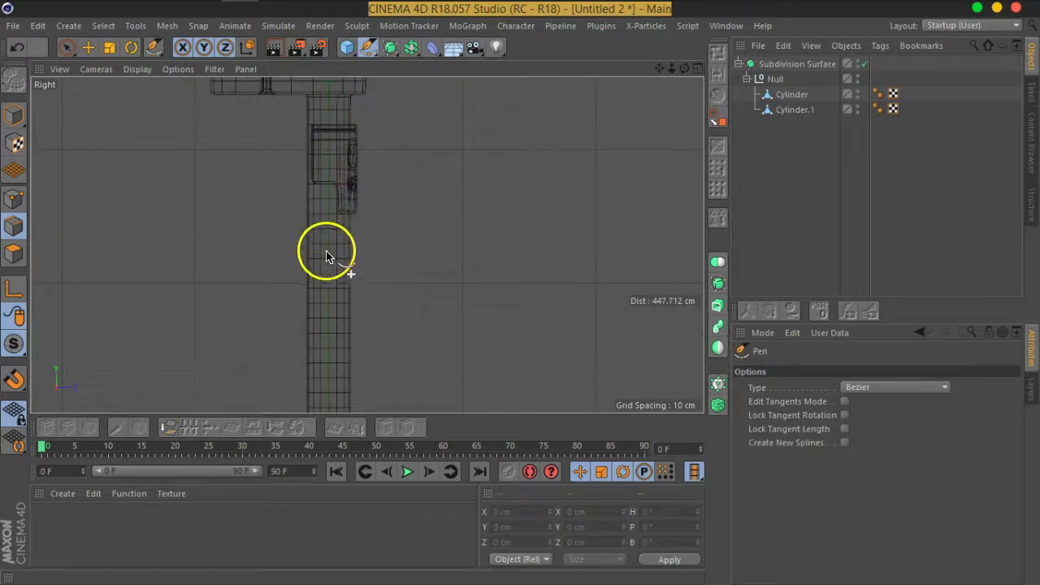
{"action": "middle_click_drag", "start_coordinate": [326, 257], "coordinate": [334, 205], "text": "alt"}
{"action": "scroll", "coordinate": [362, 143], "scroll_direction": "up", "scroll_amount": 1}
{"action": "scroll", "coordinate": [361, 143], "scroll_direction": "up", "scroll_amount": 2}
{"action": "scroll", "coordinate": [362, 143], "scroll_direction": "up", "scroll_amount": 2}
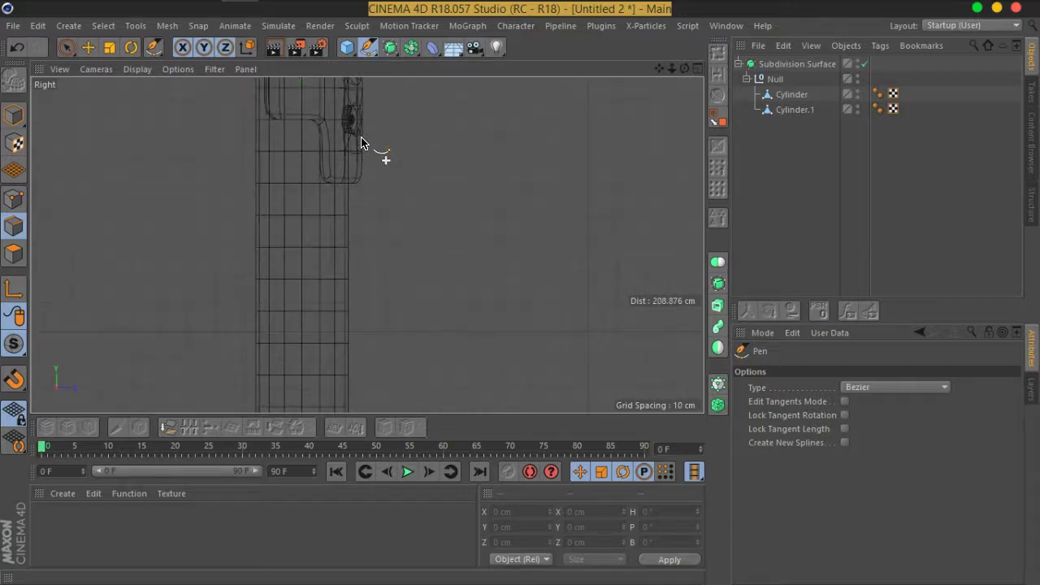
Enable snapping and turn on Vertex Snap in the snapping options.
{"action": "left_click", "coordinate": [10, 380]}
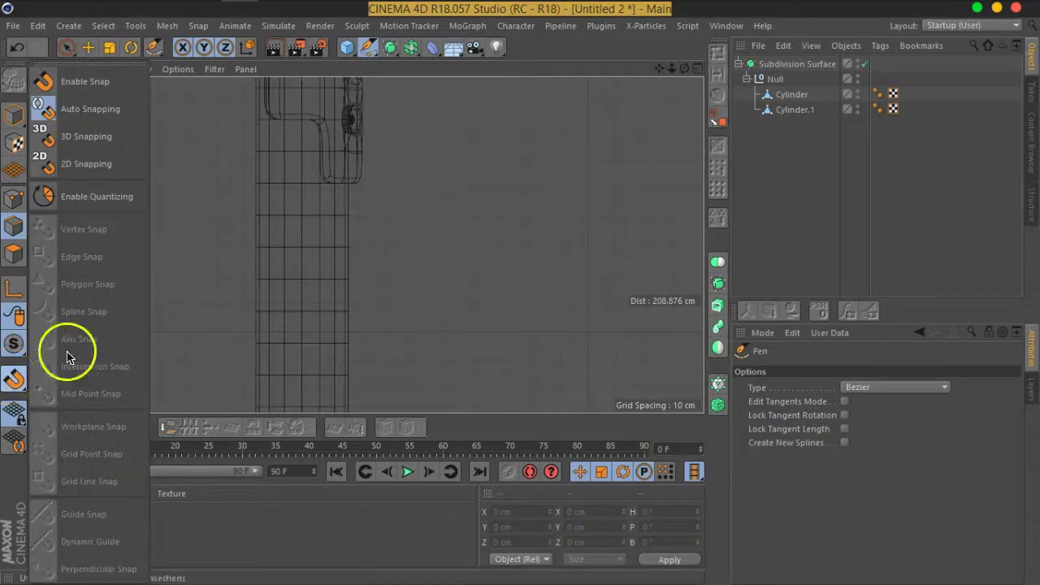
{"action": "left_click", "coordinate": [94, 90]}
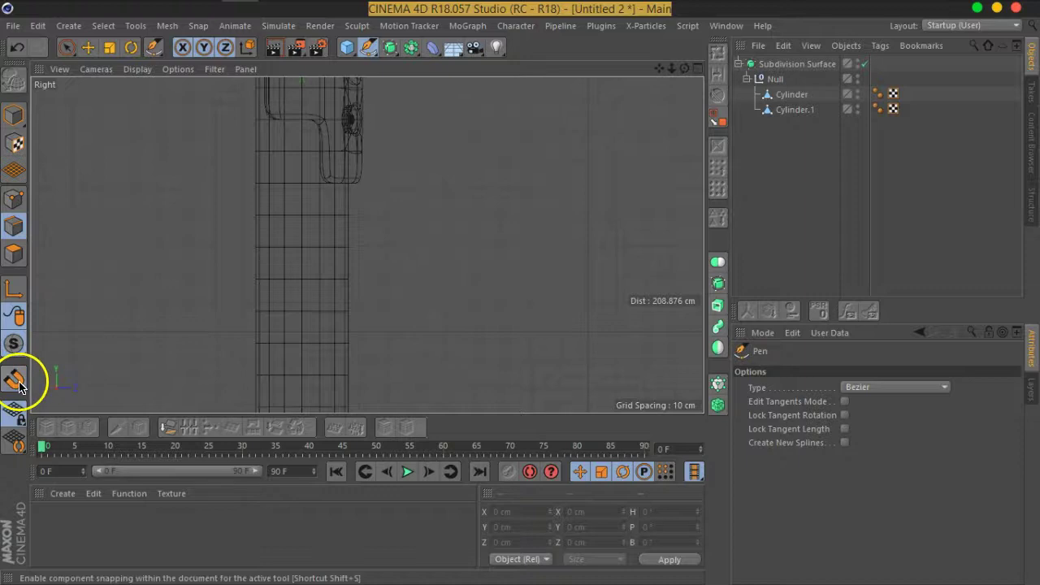
{"action": "left_click", "coordinate": [16, 378]}
{"action": "left_click", "coordinate": [86, 238]}
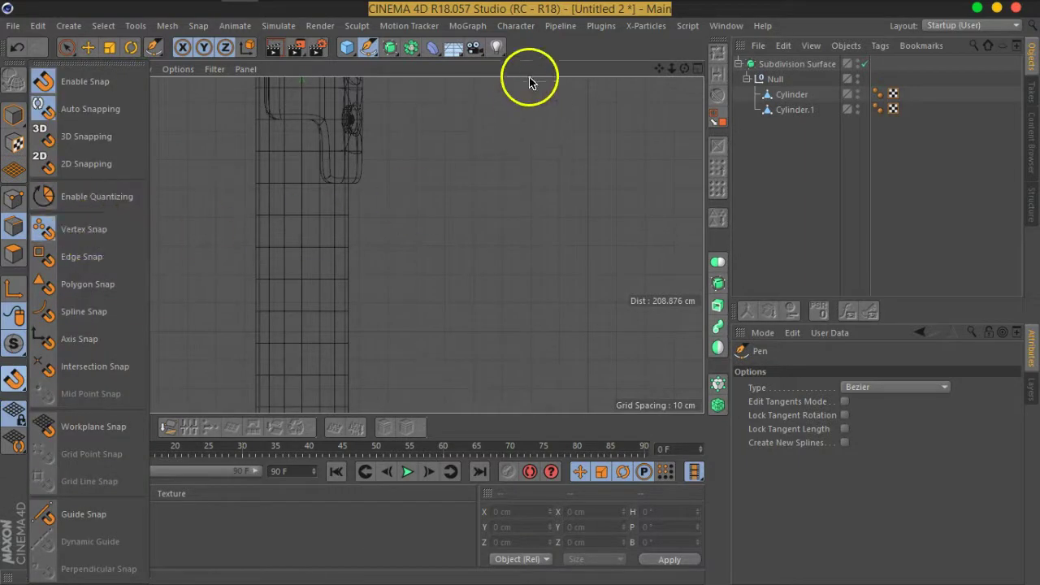
Place the first spline point on a collar vertex and pan toward the next vertex.
{"action": "left_click", "coordinate": [353, 124]}
{"action": "scroll", "coordinate": [382, 329], "scroll_direction": "down", "scroll_amount": 2}
{"action": "scroll", "coordinate": [407, 211], "scroll_direction": "down", "scroll_amount": 2}
{"action": "scroll", "coordinate": [416, 183], "scroll_direction": "down", "scroll_amount": 2}
{"action": "scroll", "coordinate": [415, 185], "scroll_direction": "down", "scroll_amount": 2}
{"action": "scroll", "coordinate": [403, 191], "scroll_direction": "up", "scroll_amount": 2}
{"action": "scroll", "coordinate": [402, 193], "scroll_direction": "up", "scroll_amount": 2}
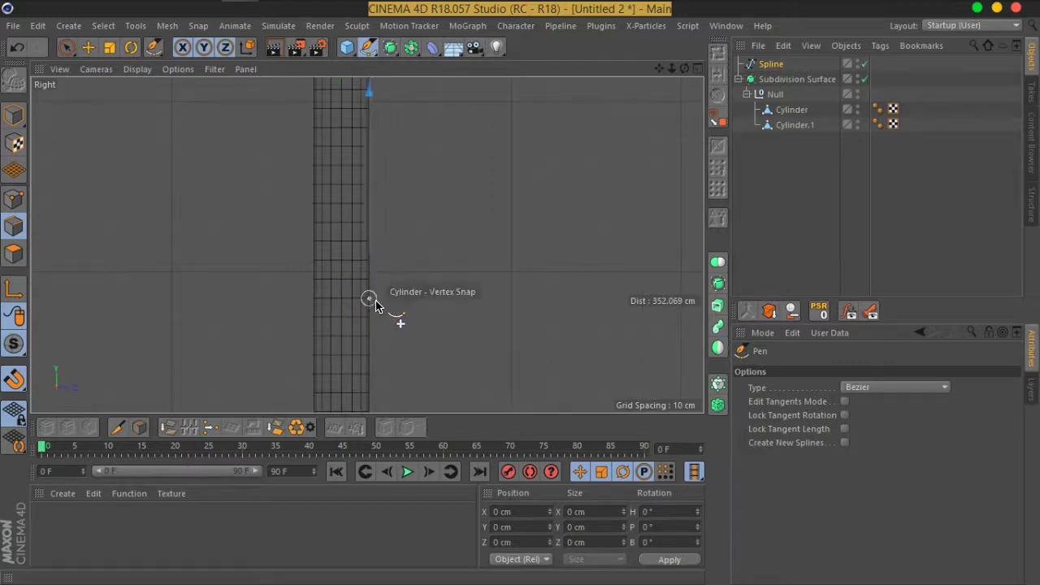
{"action": "middle_click_drag", "start_coordinate": [387, 331], "coordinate": [395, 214], "text": "alt"}
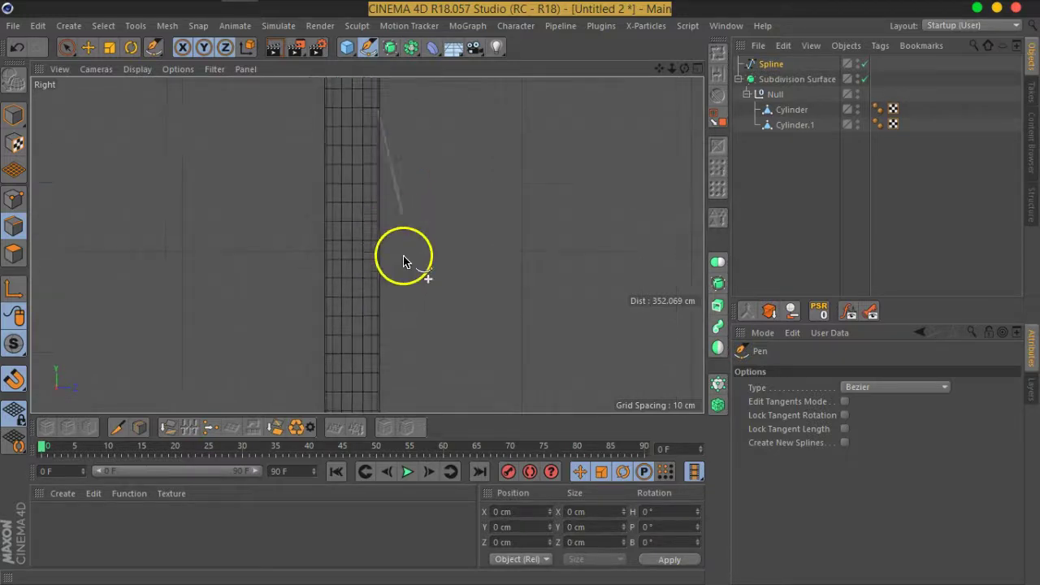
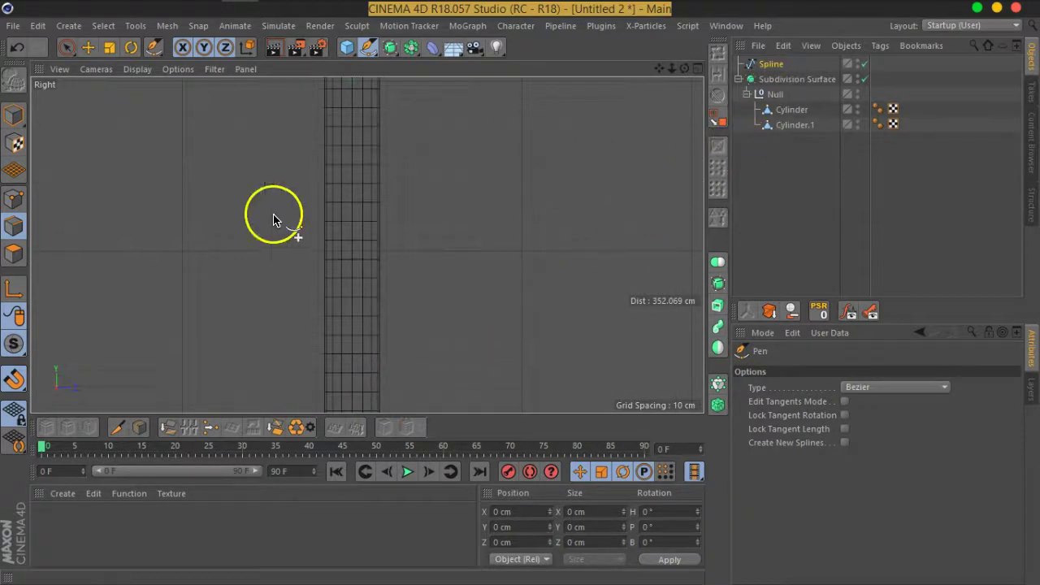
Return to Model mode and leave the maximized Right view to see the post in perspective.
{"action": "left_click", "coordinate": [21, 128]}
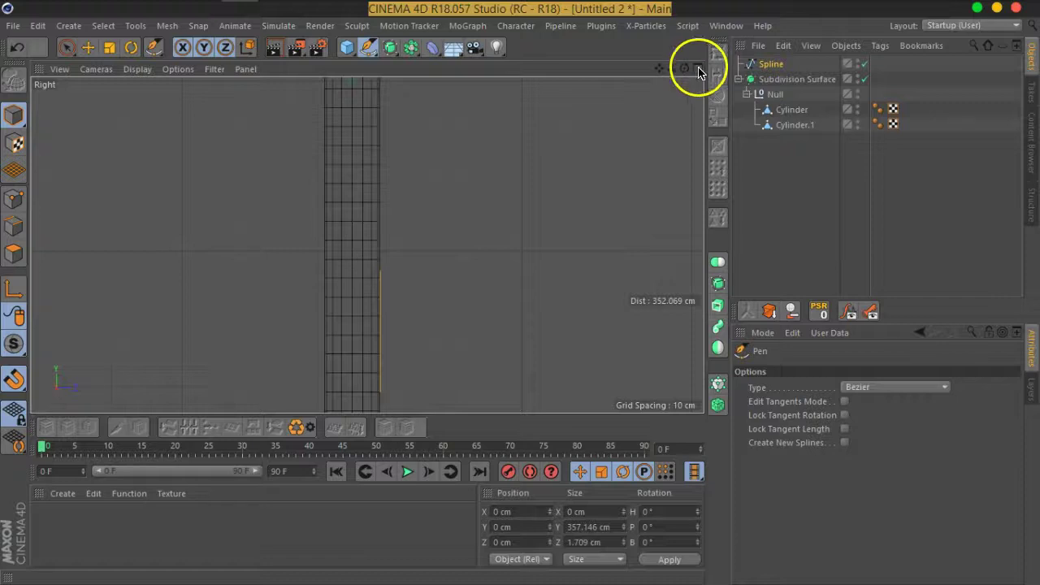
{"action": "left_click", "coordinate": [698, 70]}
{"action": "mouse_move", "coordinate": [506, 325]}
{"action": "left_mouse_down", "text": "alt"}
{"action": "mouse_move", "coordinate": [430, 267]}
{"action": "mouse_move", "coordinate": [458, 267]}
{"action": "left_mouse_up", "text": "alt"}
Enter Point mode on the cable spline, select all its points, and switch to Live Selection.
{"action": "left_click", "coordinate": [16, 201]}
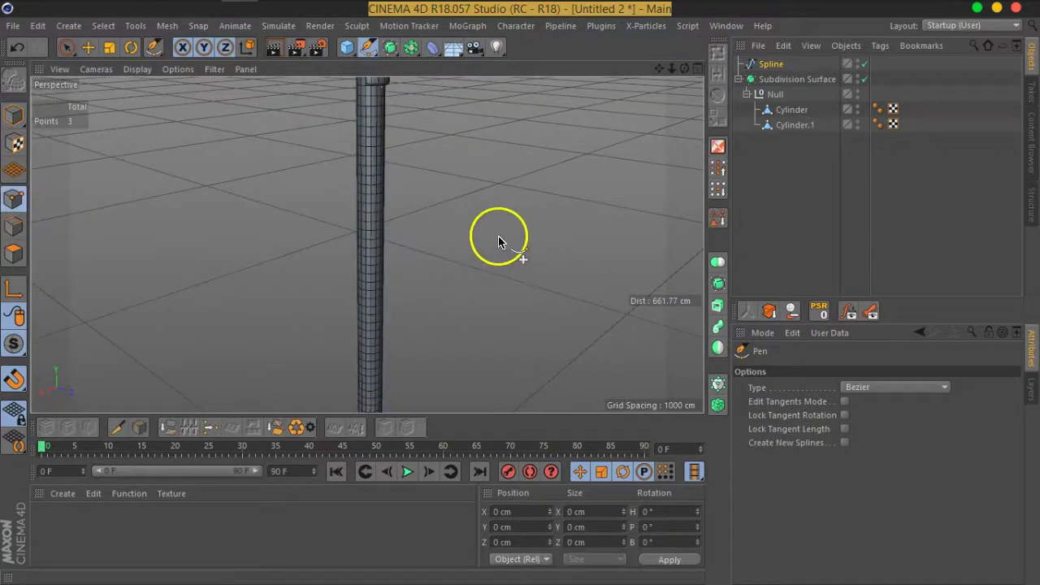
{"action": "key", "text": "ctrl+a"}
{"action": "right_click", "coordinate": [429, 216]}
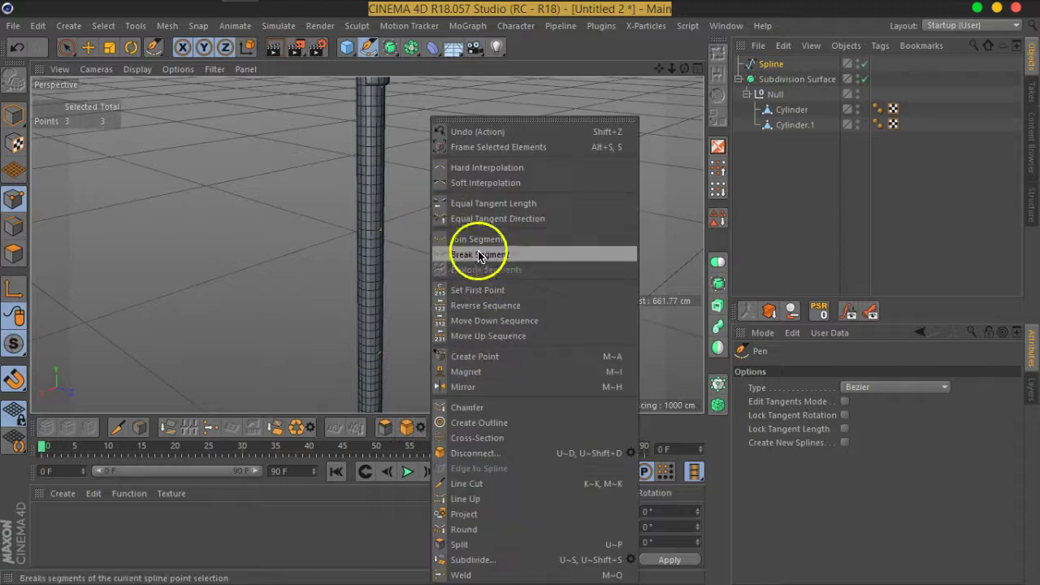
{"action": "left_click", "coordinate": [471, 182]}
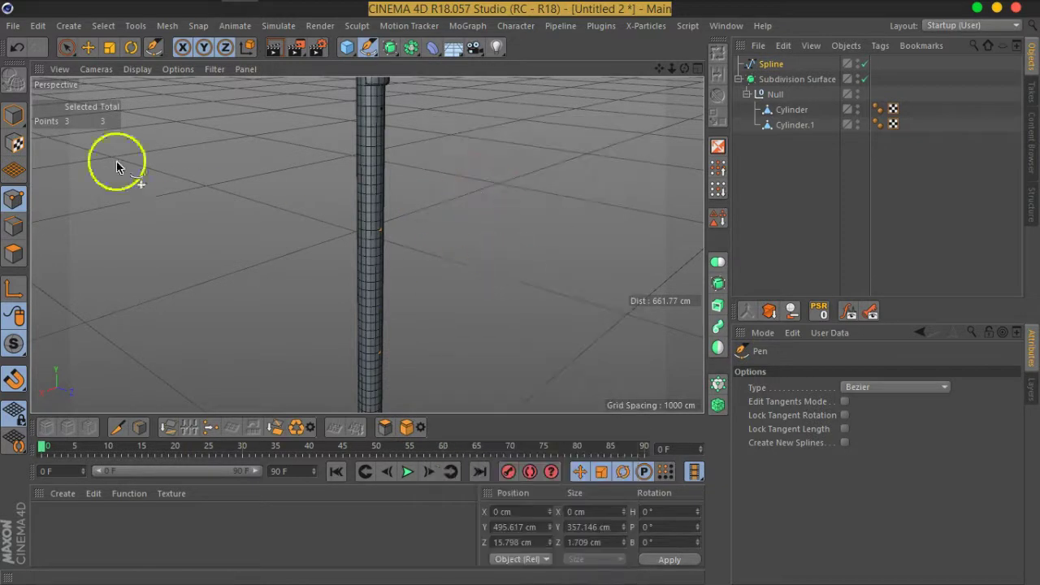
{"action": "left_click", "coordinate": [67, 48]}
Snap the spline's end point onto the socket vertex on the post.
{"action": "left_click", "coordinate": [372, 231]}
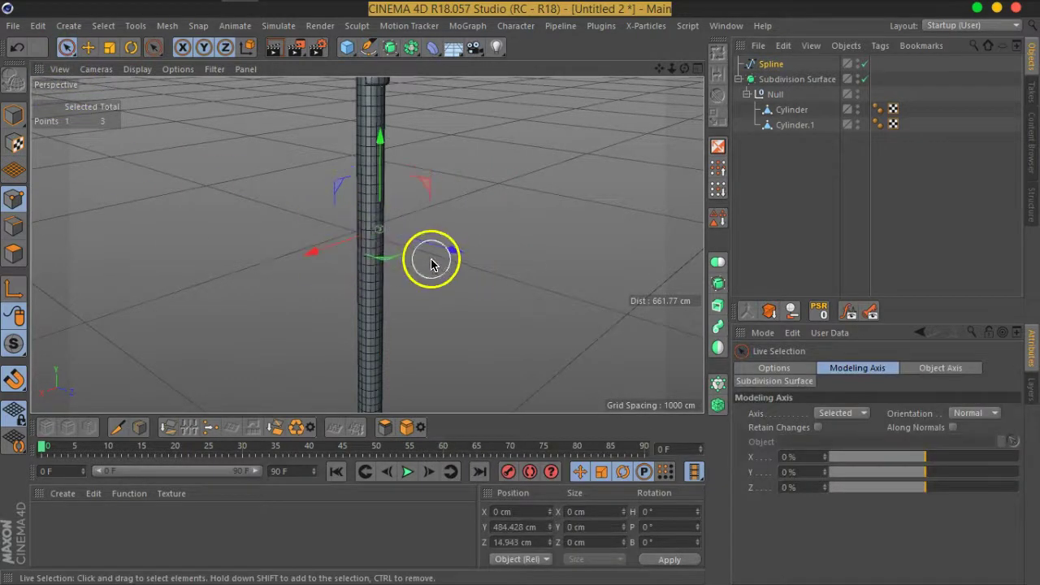
{"action": "left_click_drag", "start_coordinate": [455, 255], "coordinate": [478, 256]}
{"action": "mouse_move", "coordinate": [471, 204]}
{"action": "left_mouse_down", "text": "alt"}
{"action": "mouse_move", "coordinate": [399, 214]}
{"action": "mouse_move", "coordinate": [466, 160]}
{"action": "mouse_move", "coordinate": [380, 147]}
{"action": "left_mouse_up", "text": "alt"}
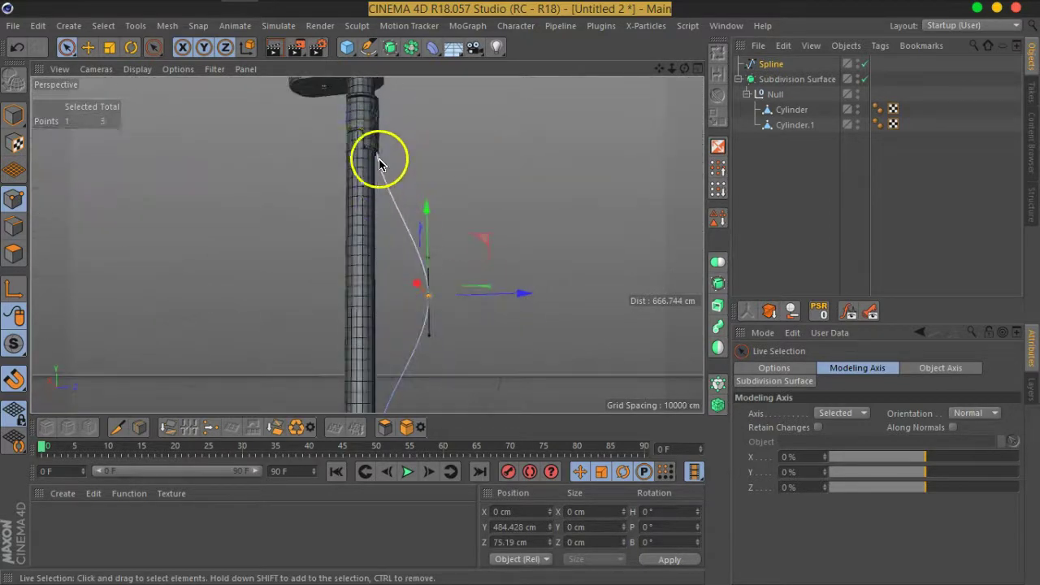
{"action": "scroll", "coordinate": [377, 158], "scroll_direction": "up", "scroll_amount": 3}
{"action": "scroll", "coordinate": [383, 153], "scroll_direction": "up", "scroll_amount": 3}
{"action": "scroll", "coordinate": [383, 163], "scroll_direction": "up", "scroll_amount": 3}
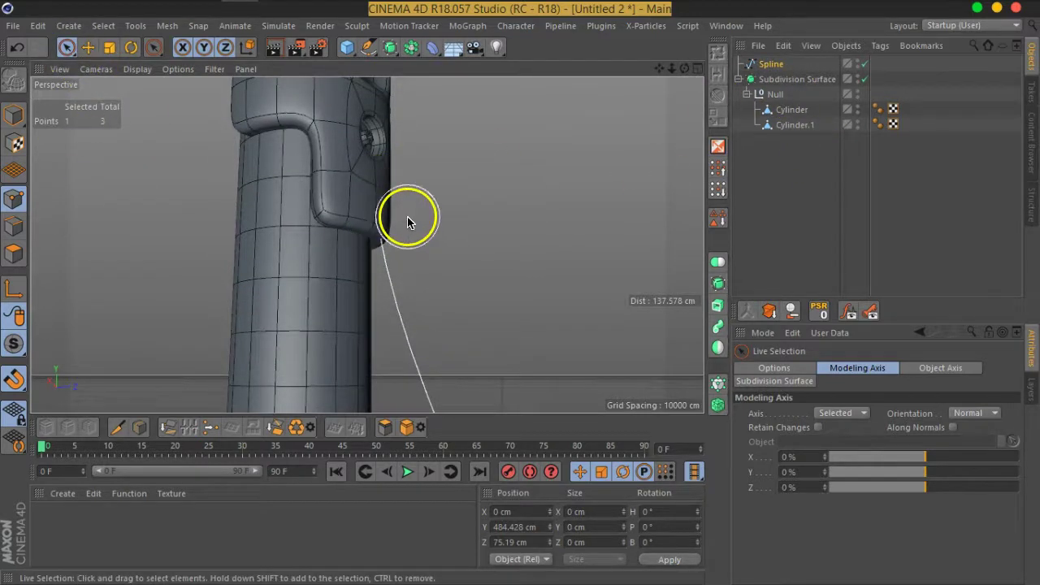
{"action": "left_click_drag", "start_coordinate": [442, 139], "coordinate": [463, 144]}
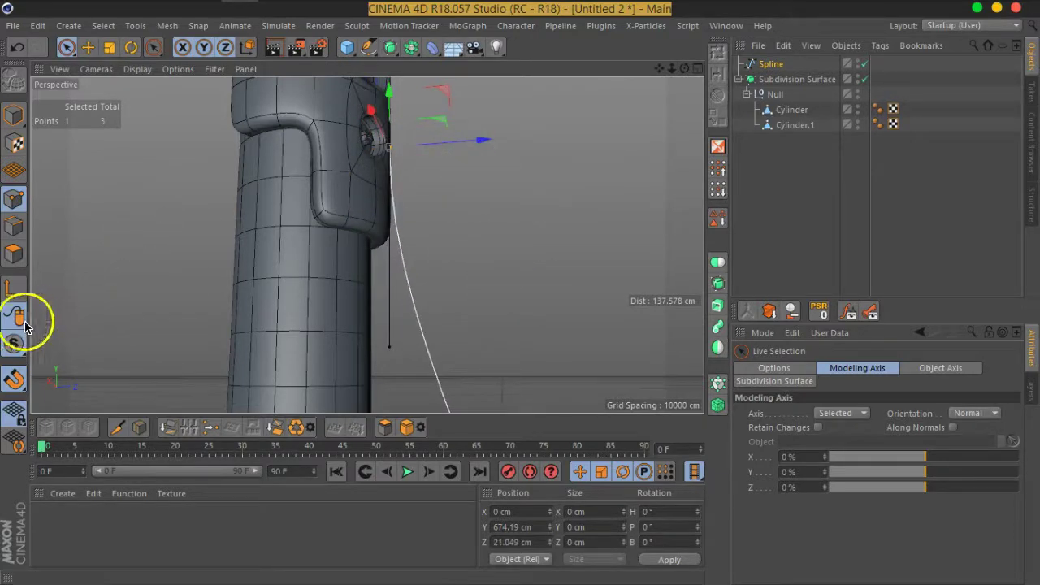
{"action": "mouse_move", "coordinate": [241, 371]}
{"action": "left_mouse_down", "text": "alt"}
{"action": "mouse_move", "coordinate": [474, 236]}
{"action": "mouse_move", "coordinate": [448, 211]}
{"action": "mouse_move", "coordinate": [387, 317]}
{"action": "mouse_move", "coordinate": [375, 394]}
{"action": "left_mouse_up", "text": "alt"}
{"action": "mouse_move", "coordinate": [318, 263]}
{"action": "left_mouse_down"}
{"action": "mouse_move", "coordinate": [314, 244]}
{"action": "mouse_move", "coordinate": [267, 249]}
{"action": "mouse_move", "coordinate": [334, 282]}
{"action": "mouse_move", "coordinate": [314, 295]}
{"action": "left_mouse_up"}
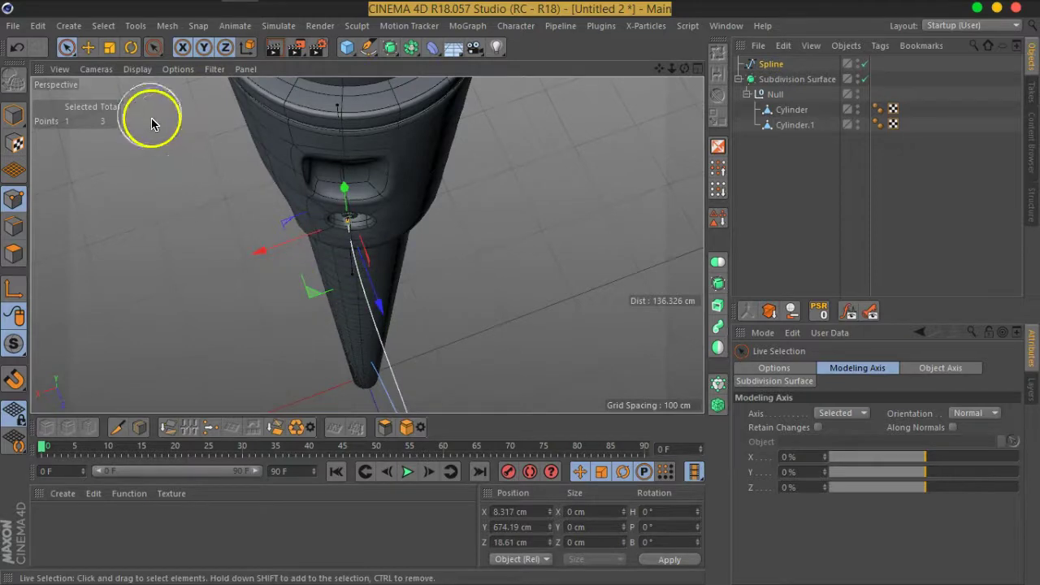
Rotate the end point's tangent so it aims outward from the socket.
{"action": "left_click", "coordinate": [131, 47]}
{"action": "scroll", "coordinate": [321, 251], "scroll_direction": "up", "scroll_amount": 3}
{"action": "left_click_drag", "start_coordinate": [320, 251], "coordinate": [363, 221], "text": "alt"}
{"action": "scroll", "coordinate": [362, 221], "scroll_direction": "up", "scroll_amount": 4}
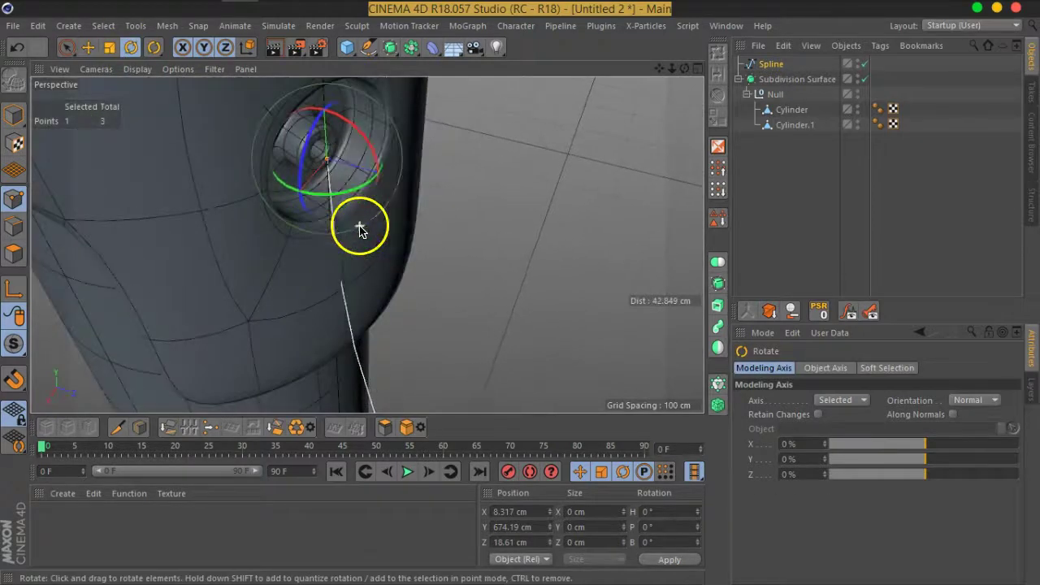
{"action": "mouse_move", "coordinate": [371, 158]}
{"action": "left_mouse_down"}
{"action": "mouse_move", "coordinate": [332, 109]}
{"action": "mouse_move", "coordinate": [284, 206]}
{"action": "left_mouse_up"}
{"action": "scroll", "coordinate": [284, 206], "scroll_direction": "down", "scroll_amount": 3}
{"action": "scroll", "coordinate": [336, 290], "scroll_direction": "down", "scroll_amount": 3}
{"action": "left_click_drag", "start_coordinate": [336, 290], "coordinate": [342, 255], "text": "alt"}
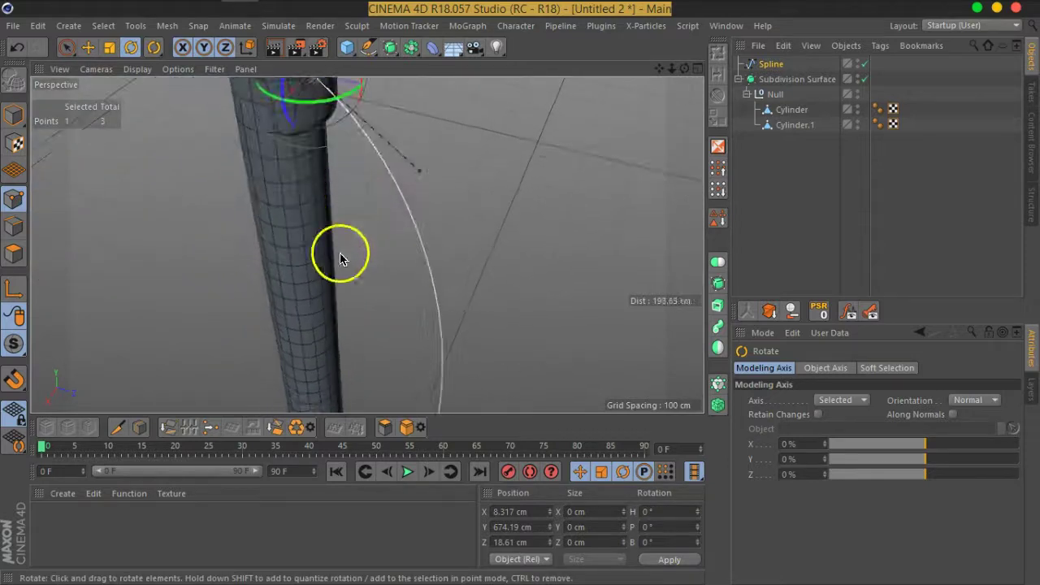
Straighten the curve with the tangent handle and move the middle point out to Z 82.791 cm.
{"action": "left_click", "coordinate": [67, 47]}
{"action": "left_click", "coordinate": [87, 47]}
{"action": "mouse_move", "coordinate": [116, 97]}
{"action": "left_mouse_down", "text": "alt"}
{"action": "mouse_move", "coordinate": [292, 241]}
{"action": "mouse_move", "coordinate": [320, 301]}
{"action": "mouse_move", "coordinate": [391, 229]}
{"action": "left_mouse_up", "text": "alt"}
{"action": "mouse_move", "coordinate": [435, 199]}
{"action": "left_mouse_down"}
{"action": "mouse_move", "coordinate": [390, 225]}
{"action": "mouse_move", "coordinate": [418, 272]}
{"action": "mouse_move", "coordinate": [263, 272]}
{"action": "mouse_move", "coordinate": [290, 286]}
{"action": "mouse_move", "coordinate": [401, 200]}
{"action": "mouse_move", "coordinate": [404, 300]}
{"action": "mouse_move", "coordinate": [284, 292]}
{"action": "mouse_move", "coordinate": [474, 262]}
{"action": "mouse_move", "coordinate": [448, 216]}
{"action": "mouse_move", "coordinate": [451, 290]}
{"action": "mouse_move", "coordinate": [421, 307]}
{"action": "left_mouse_up"}
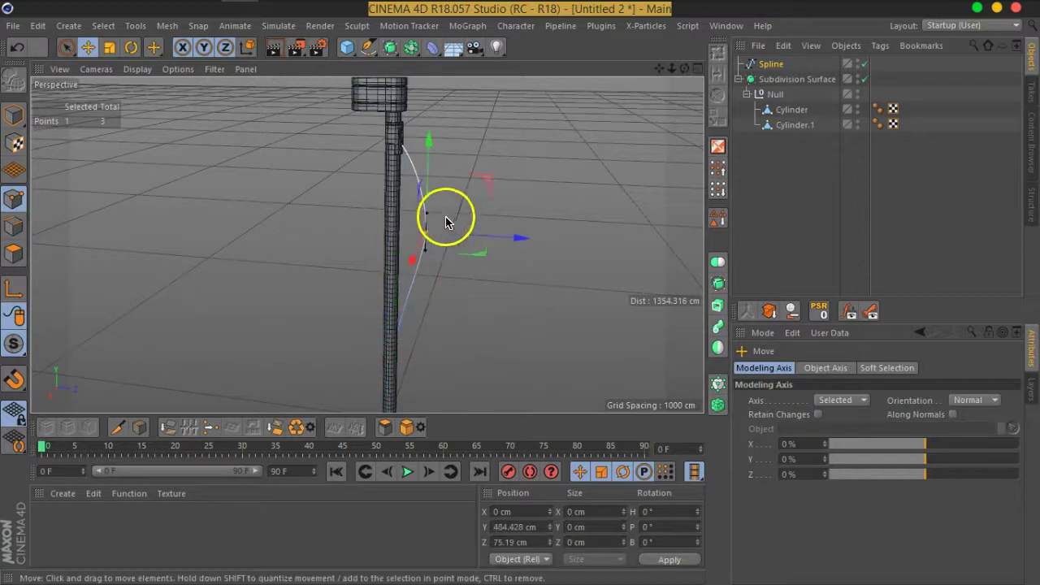
{"action": "left_click_drag", "start_coordinate": [487, 181], "coordinate": [452, 255]}
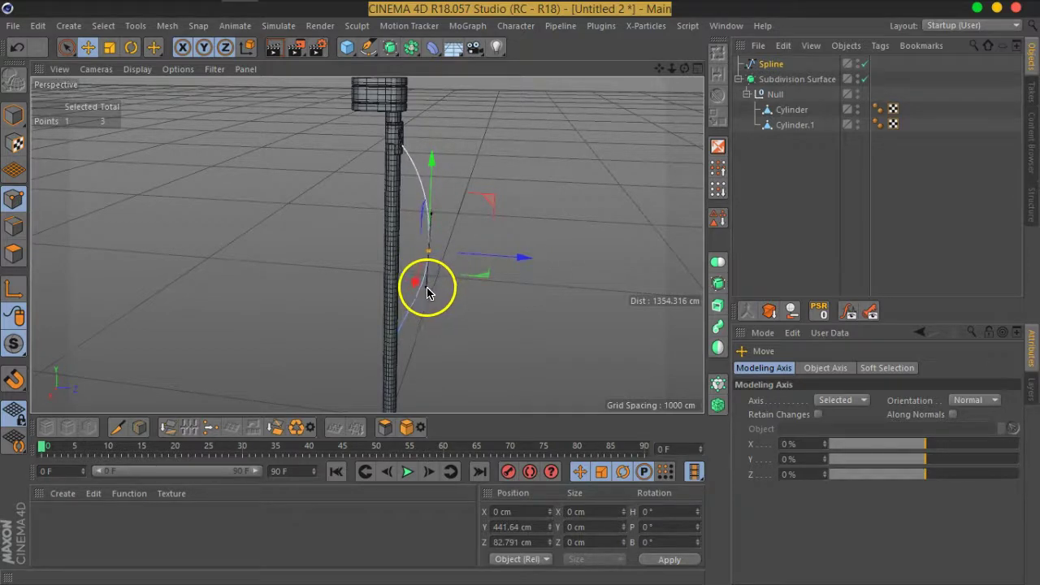
{"action": "scroll", "coordinate": [422, 280], "scroll_direction": "up", "scroll_amount": 3}
{"action": "scroll", "coordinate": [418, 264], "scroll_direction": "up", "scroll_amount": 3}
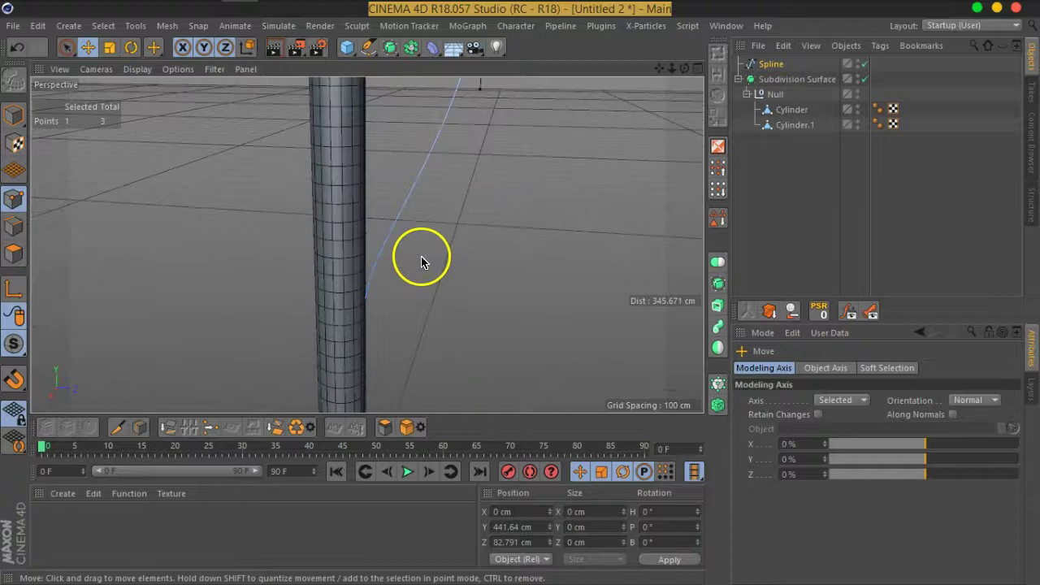
{"action": "scroll", "coordinate": [476, 294], "scroll_direction": "down", "scroll_amount": 3}
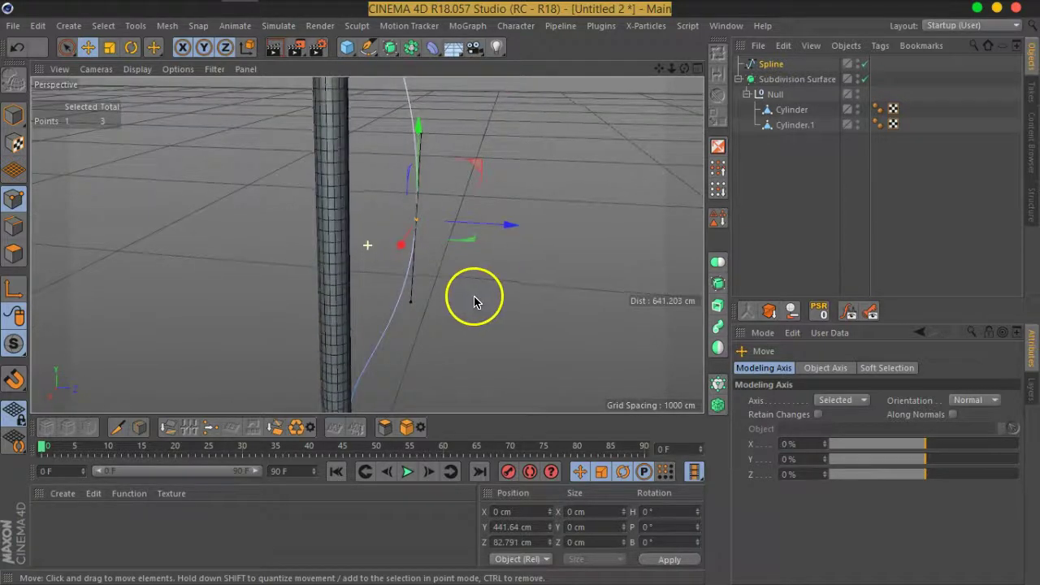
Add a Circle and a Sweep, placing the Circle and cable Spline inside the Sweep.
{"action": "left_click", "coordinate": [366, 49]}
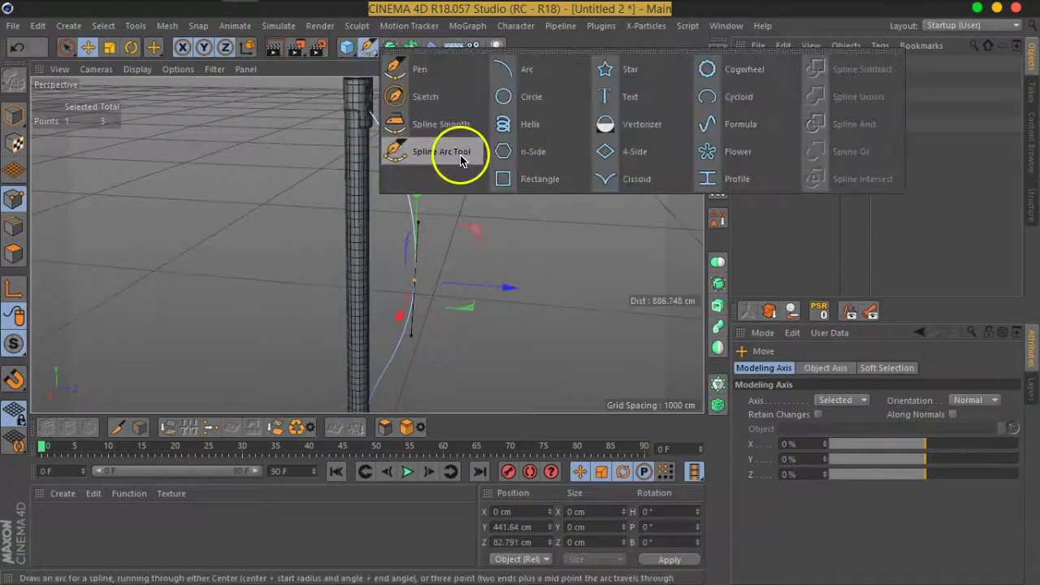
{"action": "left_click", "coordinate": [526, 97]}
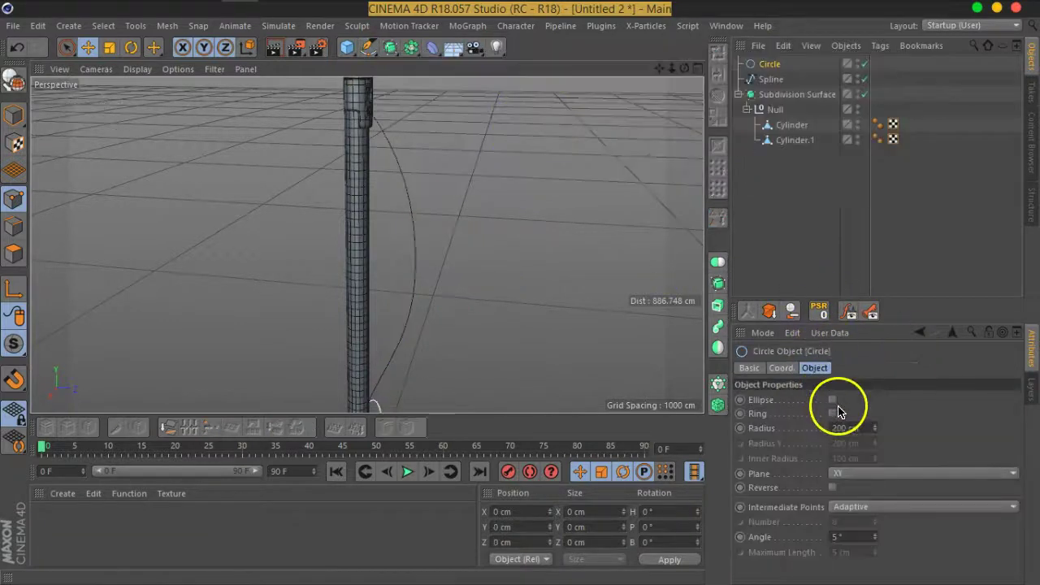
{"action": "left_click", "coordinate": [863, 427]}
{"action": "type", "text": "1"}
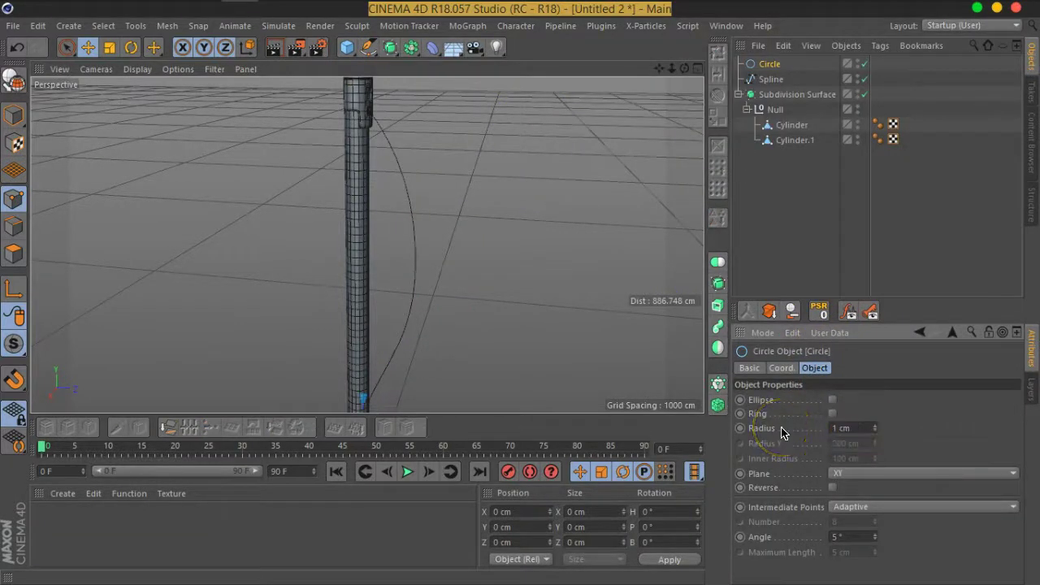
{"action": "left_click", "coordinate": [390, 47]}
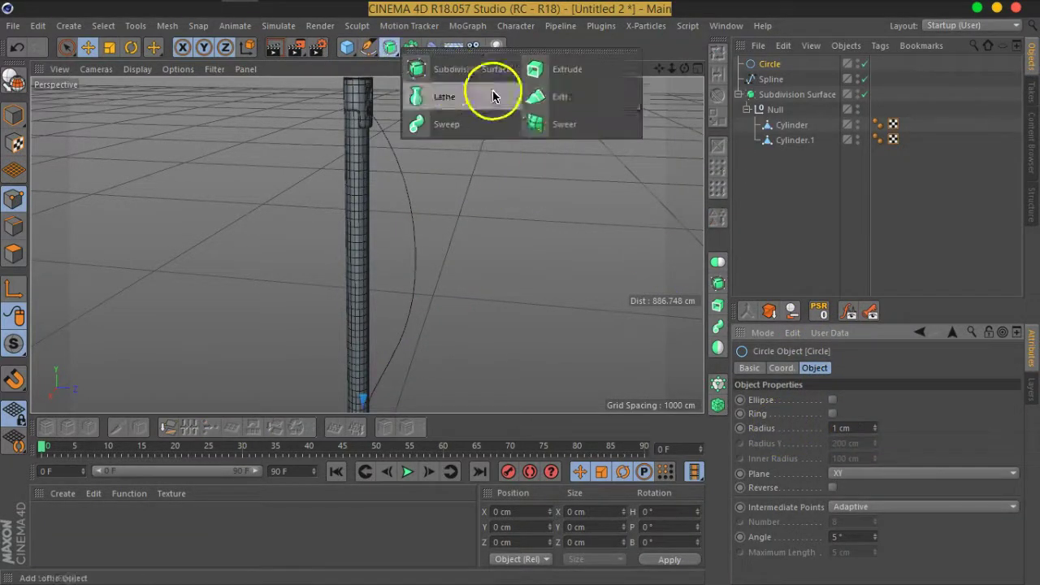
{"action": "left_click", "coordinate": [558, 125]}
{"action": "left_click", "coordinate": [771, 94]}
{"action": "left_click", "coordinate": [768, 79], "text": "shift"}
{"action": "left_click_drag", "start_coordinate": [768, 79], "coordinate": [772, 65]}
Set the profile Circle's radius to 2 cm.
{"action": "left_click", "coordinate": [777, 79]}
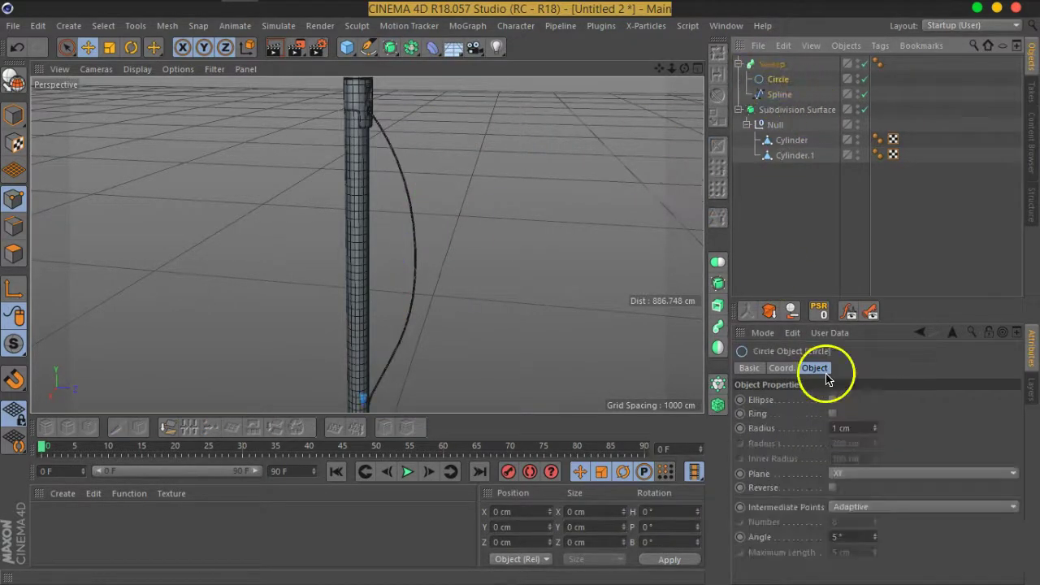
{"action": "double_click", "coordinate": [854, 429]}
{"action": "type", "text": "2"}
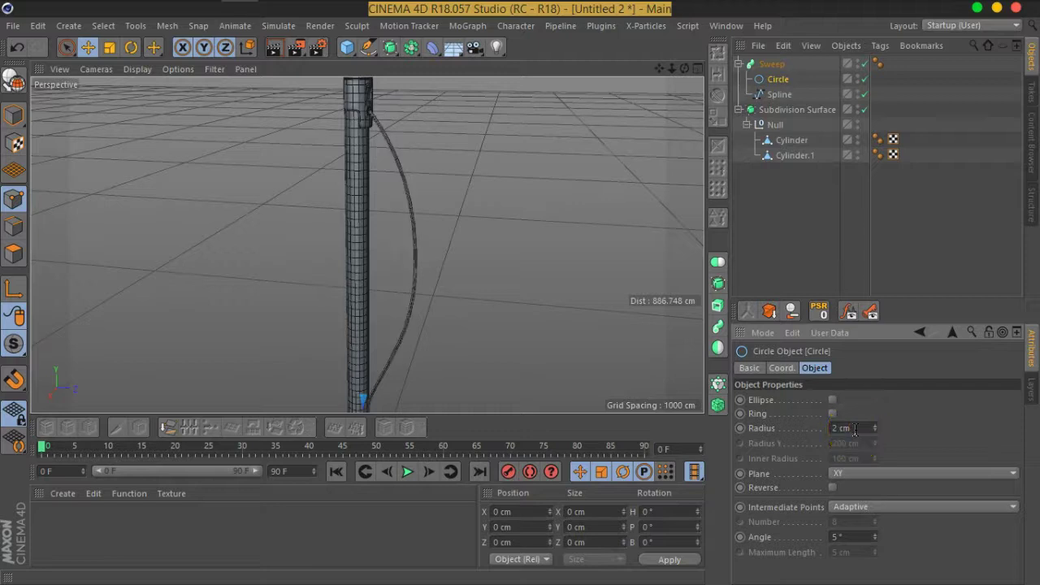
{"action": "scroll", "coordinate": [520, 236], "scroll_direction": "up", "scroll_amount": 3}
{"action": "scroll", "coordinate": [390, 193], "scroll_direction": "up", "scroll_amount": 3}
{"action": "scroll", "coordinate": [325, 166], "scroll_direction": "up", "scroll_amount": 2}
{"action": "scroll", "coordinate": [329, 156], "scroll_direction": "up", "scroll_amount": 3}
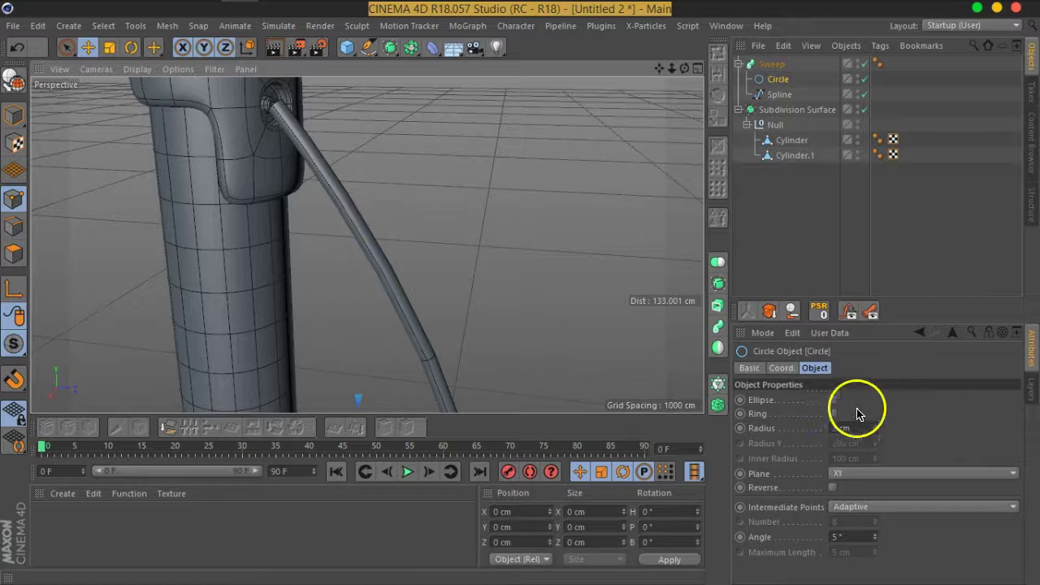
{"action": "left_click", "coordinate": [778, 94]}
Set Natural interpolation on the Spline and Circle, and switch display to Gouraud Shading (Lines).
{"action": "left_click", "coordinate": [876, 433]}
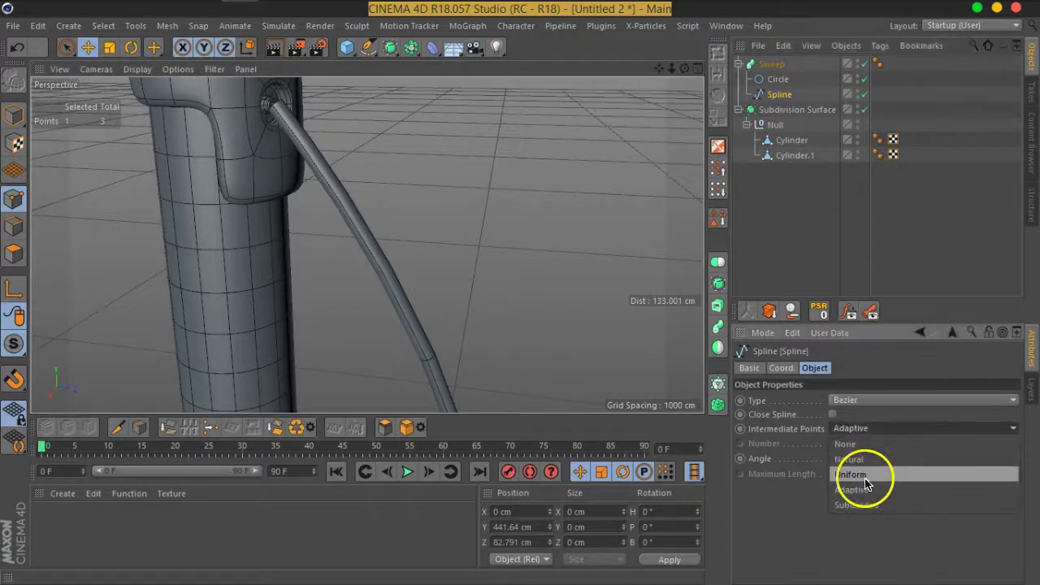
{"action": "left_click", "coordinate": [864, 464]}
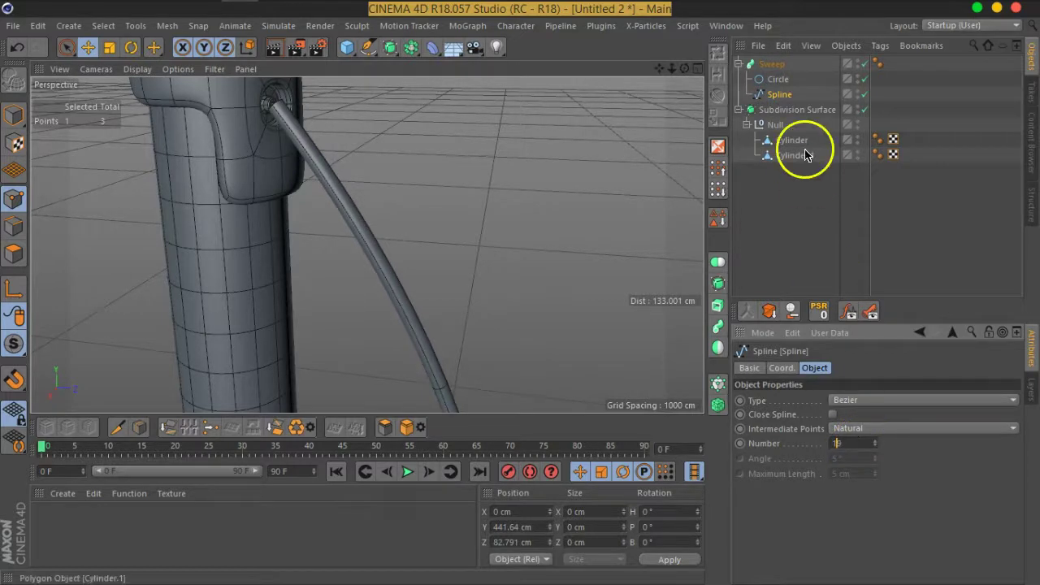
{"action": "left_click", "coordinate": [776, 79]}
{"action": "left_click", "coordinate": [870, 511]}
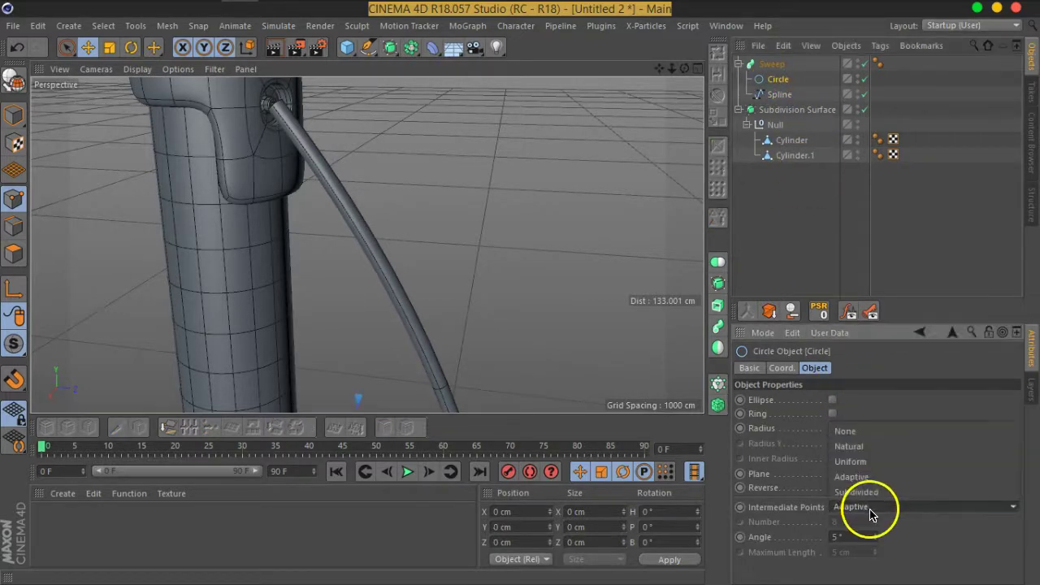
{"action": "left_click", "coordinate": [859, 446]}
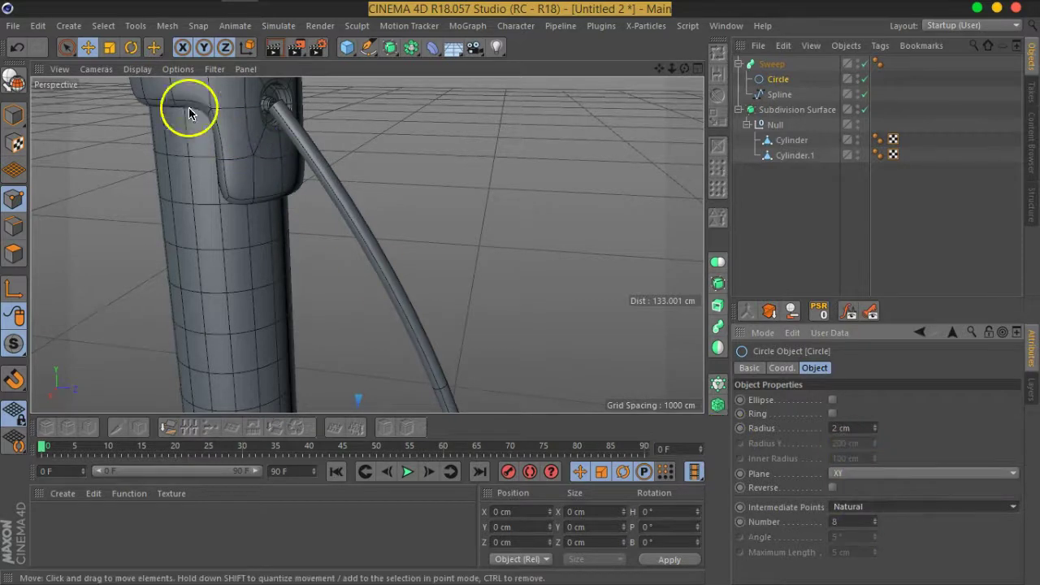
{"action": "left_click", "coordinate": [140, 70]}
{"action": "left_click", "coordinate": [181, 209]}
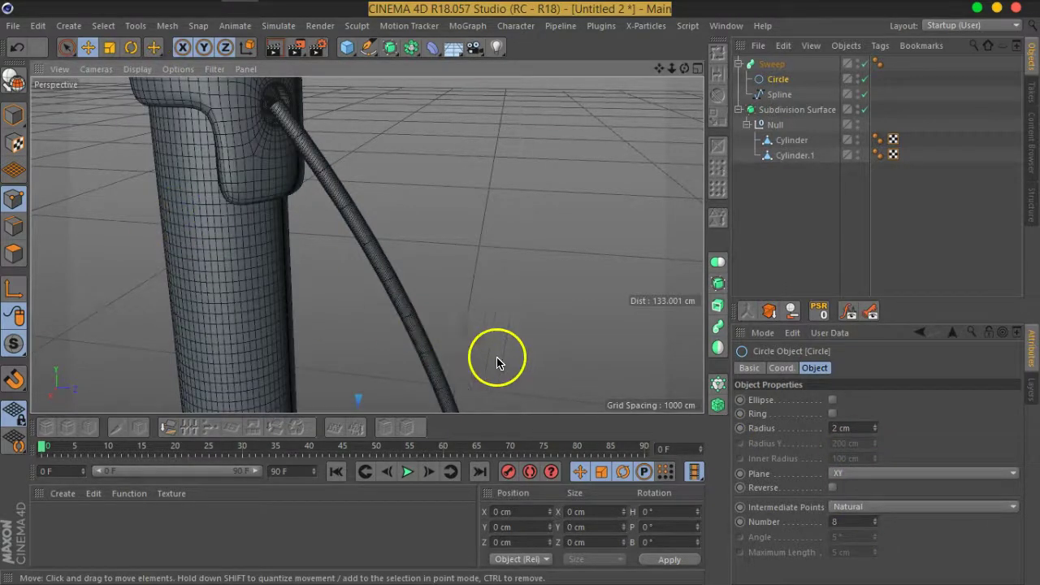
Give the Circle profile 3 intermediate points.
{"action": "scroll", "coordinate": [383, 239], "scroll_direction": "up", "scroll_amount": 3}
{"action": "scroll", "coordinate": [382, 239], "scroll_direction": "up", "scroll_amount": 3}
{"action": "left_click", "coordinate": [853, 521]}
{"action": "type", "text": "3"}
{"action": "key", "text": "Return"}
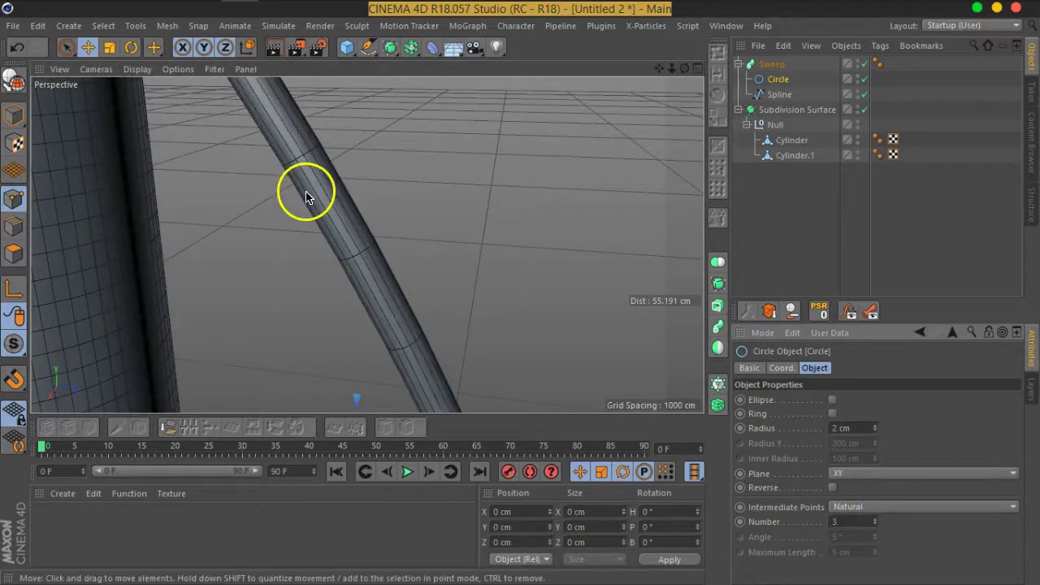
{"action": "scroll", "coordinate": [305, 196], "scroll_direction": "down", "scroll_amount": 3}
{"action": "scroll", "coordinate": [312, 200], "scroll_direction": "down", "scroll_amount": 3}
{"action": "scroll", "coordinate": [316, 301], "scroll_direction": "down", "scroll_amount": 3}
{"action": "scroll", "coordinate": [389, 282], "scroll_direction": "down", "scroll_amount": 2}
{"action": "mouse_move", "coordinate": [389, 281]}
{"action": "left_mouse_down", "text": "alt"}
{"action": "mouse_move", "coordinate": [418, 139]}
{"action": "mouse_move", "coordinate": [418, 209]}
{"action": "mouse_move", "coordinate": [379, 333]}
{"action": "mouse_move", "coordinate": [415, 119]}
{"action": "left_mouse_up", "text": "alt"}
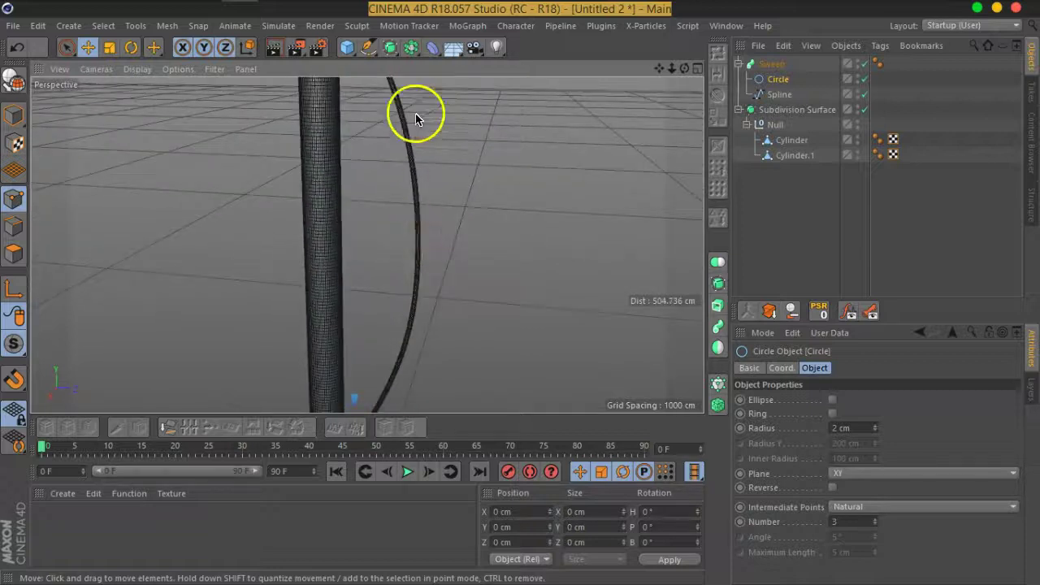
{"action": "scroll", "coordinate": [411, 154], "scroll_direction": "up", "scroll_amount": 3}
{"action": "scroll", "coordinate": [374, 200], "scroll_direction": "up", "scroll_amount": 2}
{"action": "scroll", "coordinate": [351, 203], "scroll_direction": "up", "scroll_amount": 3}
{"action": "scroll", "coordinate": [342, 182], "scroll_direction": "up", "scroll_amount": 2}
{"action": "mouse_move", "coordinate": [333, 165]}
{"action": "left_mouse_down", "text": "alt"}
{"action": "mouse_move", "coordinate": [344, 221]}
{"action": "mouse_move", "coordinate": [378, 233]}
{"action": "mouse_move", "coordinate": [343, 244]}
{"action": "mouse_move", "coordinate": [407, 255]}
{"action": "mouse_move", "coordinate": [371, 262]}
{"action": "left_mouse_up", "text": "alt"}
{"action": "scroll", "coordinate": [364, 243], "scroll_direction": "up", "scroll_amount": 2}
{"action": "scroll", "coordinate": [333, 206], "scroll_direction": "up", "scroll_amount": 2}
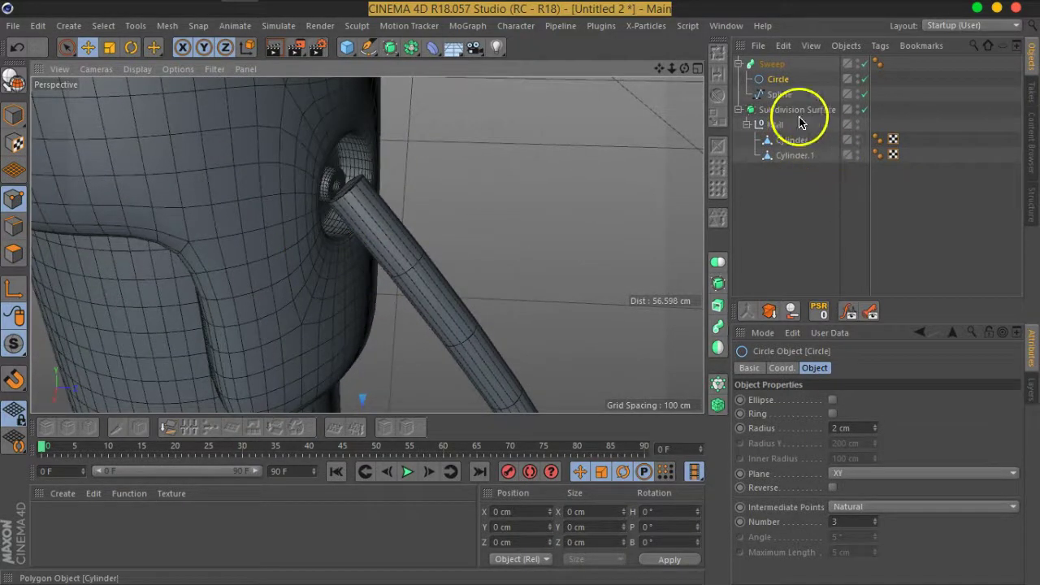
With the Sweep hidden, pick the cable's end point and rotate it to aim into the hole.
{"action": "left_click", "coordinate": [779, 94]}
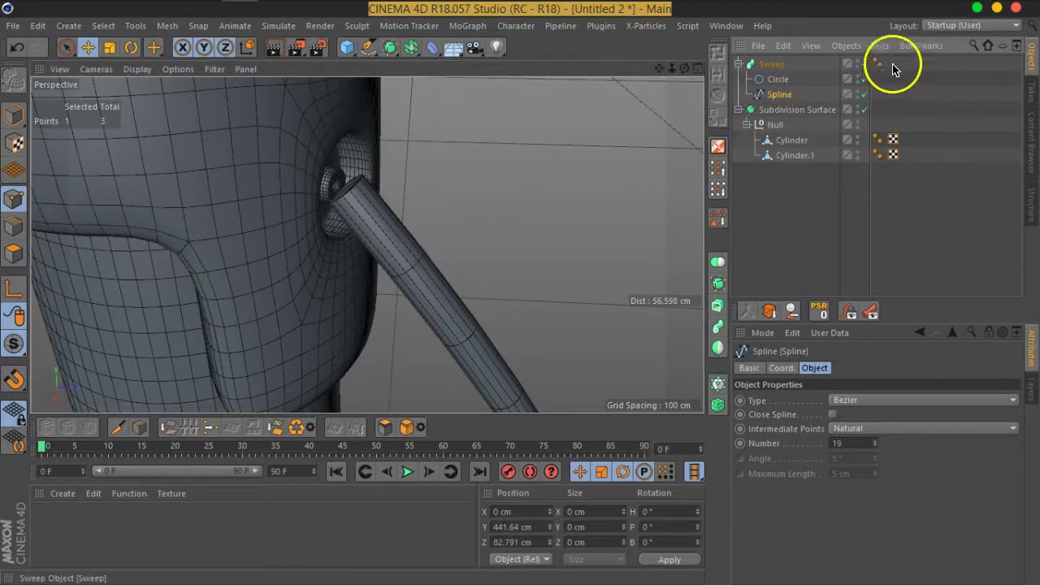
{"action": "left_click", "coordinate": [863, 65]}
{"action": "left_click", "coordinate": [344, 193]}
{"action": "mouse_move", "coordinate": [343, 192]}
{"action": "left_mouse_down", "text": "alt"}
{"action": "mouse_move", "coordinate": [365, 232]}
{"action": "mouse_move", "coordinate": [377, 213]}
{"action": "mouse_move", "coordinate": [359, 197]}
{"action": "left_mouse_up", "text": "alt"}
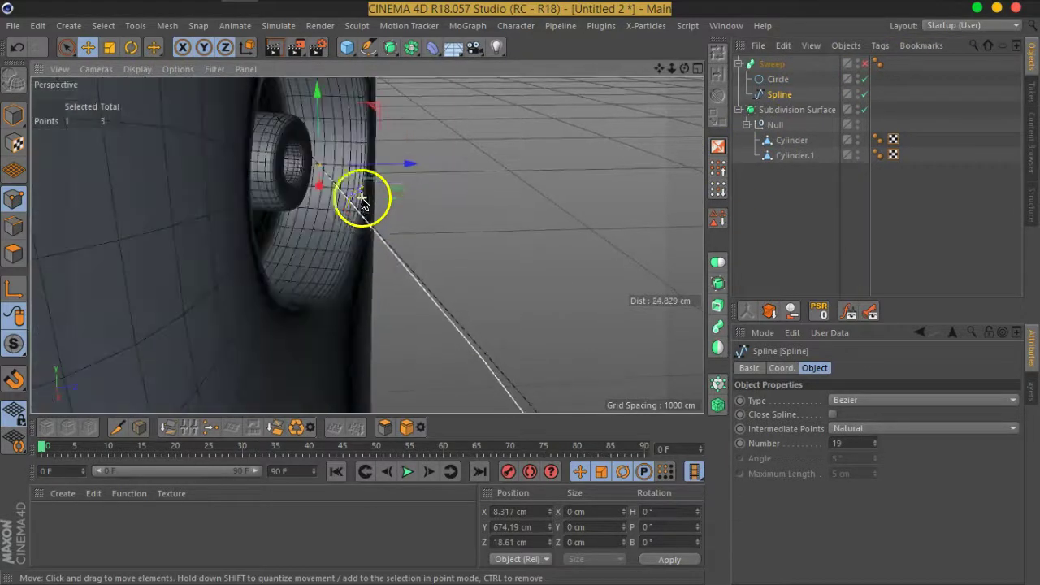
{"action": "left_click", "coordinate": [130, 51]}
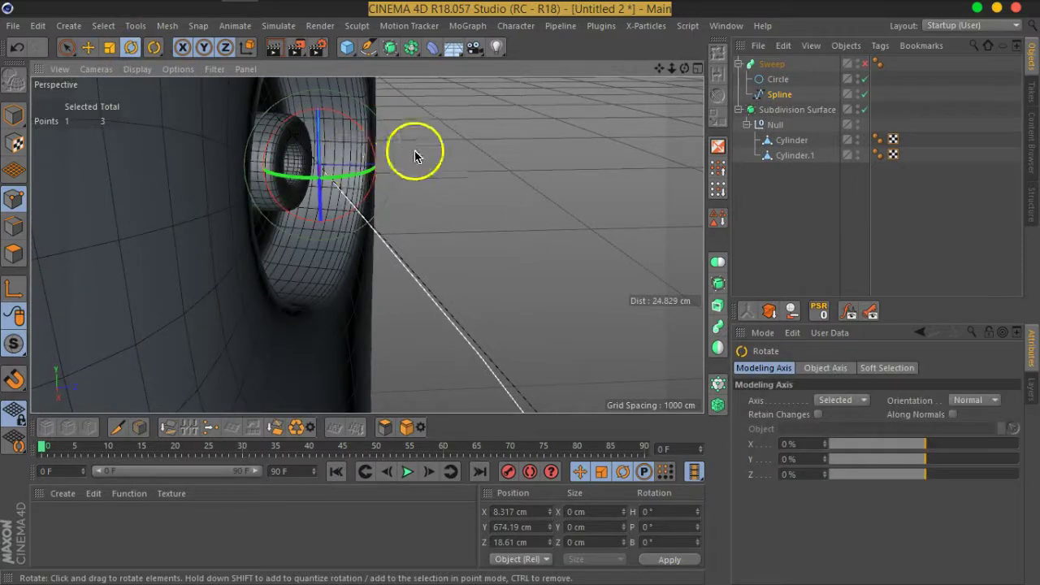
{"action": "left_click", "coordinate": [869, 65]}
{"action": "left_click_drag", "start_coordinate": [371, 144], "coordinate": [344, 117]}
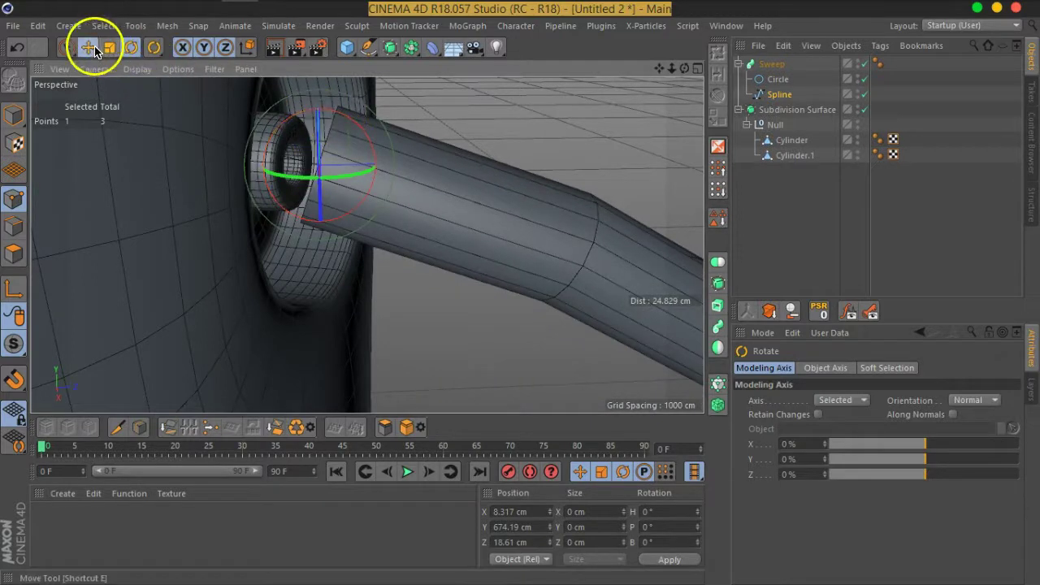
Move the cable end point into the socket hole.
{"action": "left_click", "coordinate": [87, 47]}
{"action": "left_click_drag", "start_coordinate": [195, 138], "coordinate": [255, 168], "text": "alt"}
{"action": "mouse_move", "coordinate": [395, 144]}
{"action": "left_mouse_down"}
{"action": "mouse_move", "coordinate": [386, 155]}
{"action": "mouse_move", "coordinate": [341, 139]}
{"action": "mouse_move", "coordinate": [420, 204]}
{"action": "left_mouse_up"}
{"action": "scroll", "coordinate": [227, 231], "scroll_direction": "up", "scroll_amount": 5}
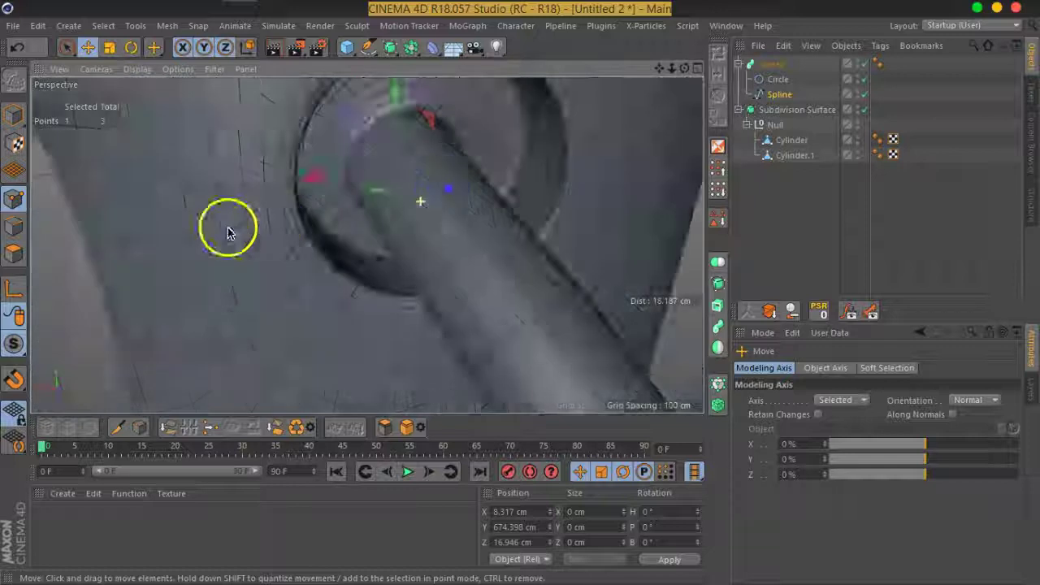
{"action": "left_click_drag", "start_coordinate": [228, 232], "coordinate": [187, 279], "text": "alt"}
{"action": "left_click_drag", "start_coordinate": [320, 190], "coordinate": [343, 245], "text": "alt"}
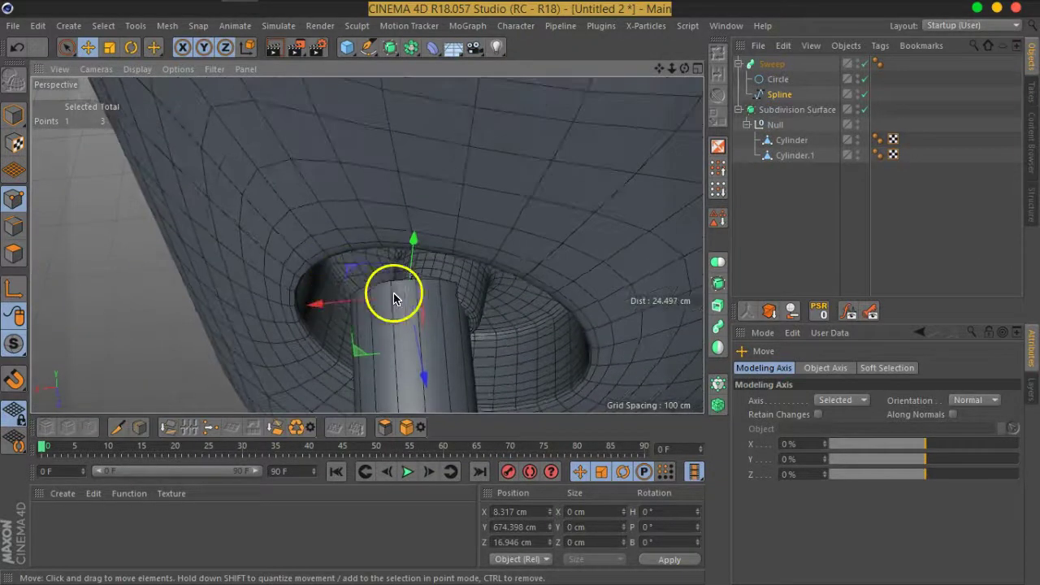
{"action": "scroll", "coordinate": [393, 299], "scroll_direction": "up", "scroll_amount": 2}
Tilt and centre the cable end in the hole at X 7.336, Y 674.011, Z 16.849 cm.
{"action": "left_click", "coordinate": [130, 47]}
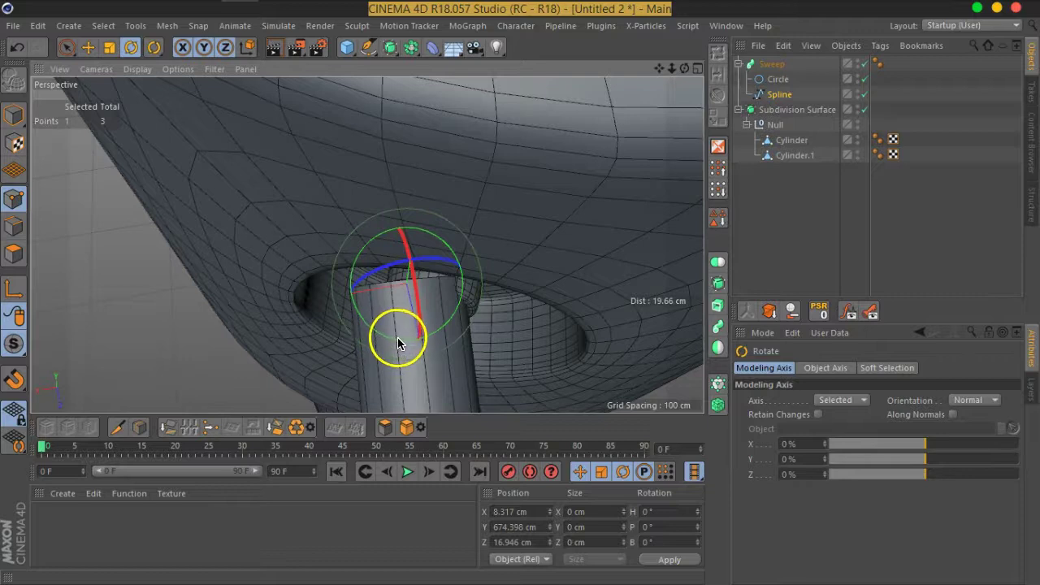
{"action": "left_click_drag", "start_coordinate": [398, 342], "coordinate": [376, 338]}
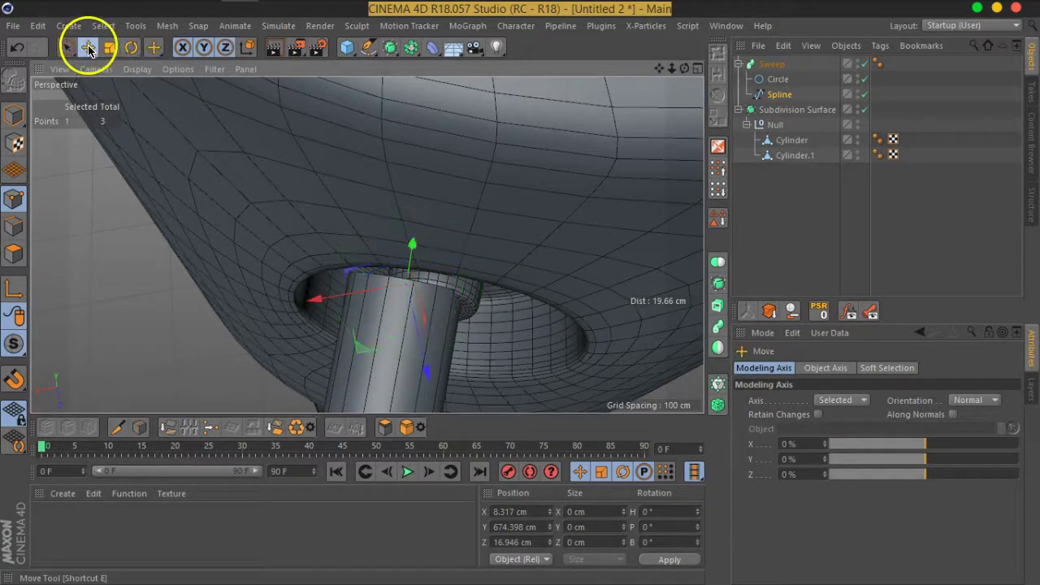
{"action": "mouse_move", "coordinate": [364, 344]}
{"action": "left_mouse_down"}
{"action": "mouse_move", "coordinate": [391, 352]}
{"action": "mouse_move", "coordinate": [360, 365]}
{"action": "mouse_move", "coordinate": [534, 263]}
{"action": "mouse_move", "coordinate": [483, 241]}
{"action": "mouse_move", "coordinate": [436, 277]}
{"action": "left_mouse_up"}
{"action": "left_click_drag", "start_coordinate": [365, 158], "coordinate": [360, 163]}
{"action": "left_click", "coordinate": [780, 203]}
{"action": "scroll", "coordinate": [464, 267], "scroll_direction": "down", "scroll_amount": 5}
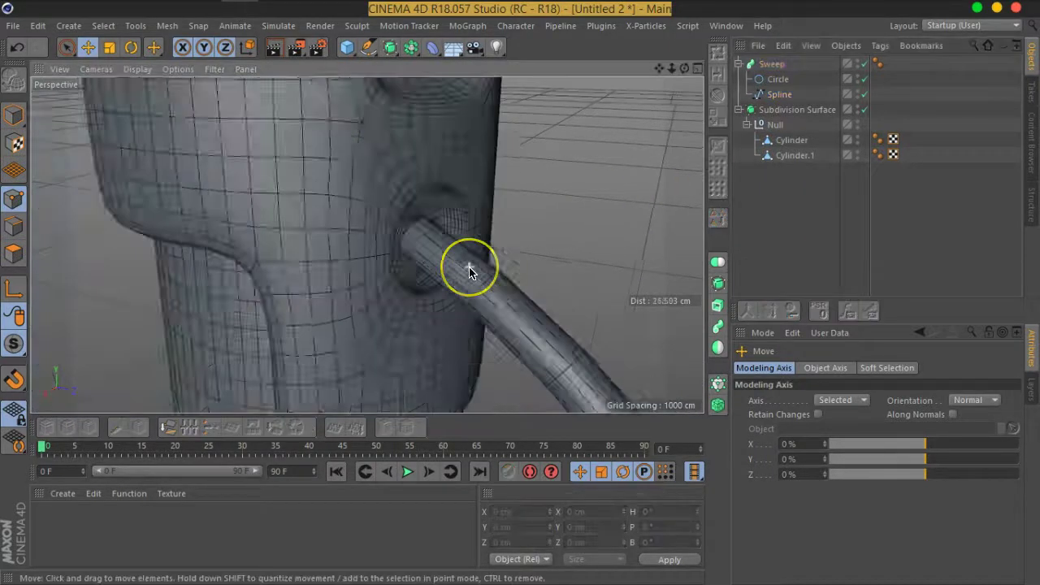
{"action": "scroll", "coordinate": [468, 271], "scroll_direction": "down", "scroll_amount": 3}
{"action": "scroll", "coordinate": [468, 271], "scroll_direction": "down", "scroll_amount": 2}
{"action": "scroll", "coordinate": [488, 276], "scroll_direction": "down", "scroll_amount": 3}
{"action": "scroll", "coordinate": [467, 251], "scroll_direction": "down", "scroll_amount": 3}
{"action": "scroll", "coordinate": [480, 260], "scroll_direction": "down", "scroll_amount": 2}
{"action": "mouse_move", "coordinate": [484, 209]}
{"action": "left_mouse_down", "text": "alt"}
{"action": "mouse_move", "coordinate": [499, 228]}
{"action": "mouse_move", "coordinate": [480, 318]}
{"action": "mouse_move", "coordinate": [447, 362]}
{"action": "mouse_move", "coordinate": [414, 291]}
{"action": "left_mouse_up", "text": "alt"}
{"action": "scroll", "coordinate": [413, 243], "scroll_direction": "up", "scroll_amount": 2}
{"action": "scroll", "coordinate": [413, 241], "scroll_direction": "up", "scroll_amount": 3}
{"action": "scroll", "coordinate": [402, 268], "scroll_direction": "up", "scroll_amount": 3}
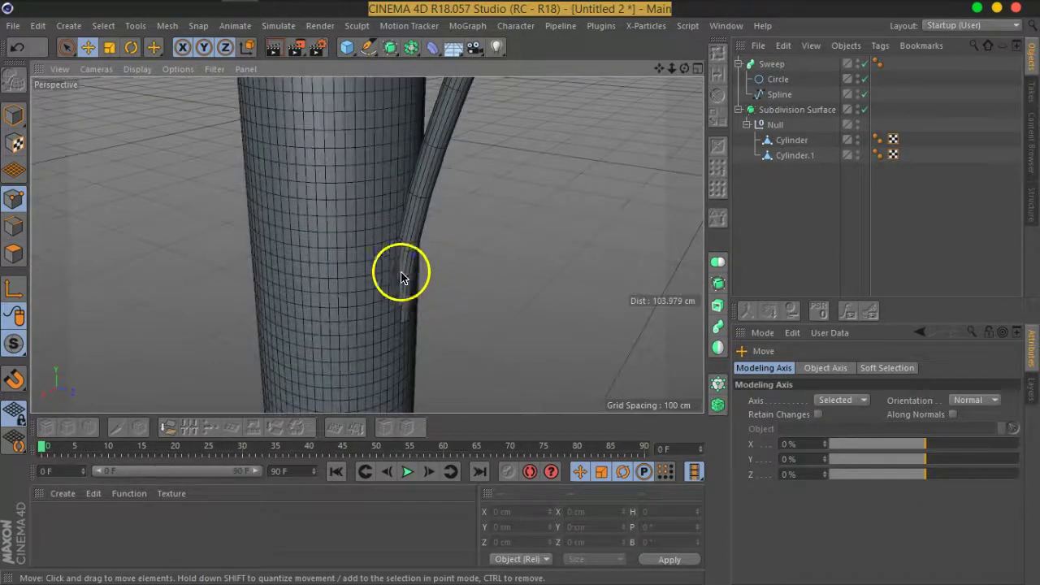
{"action": "scroll", "coordinate": [366, 252], "scroll_direction": "up", "scroll_amount": 3}
Turn off the Subdivision Surface on the post.
{"action": "left_click", "coordinate": [865, 64]}
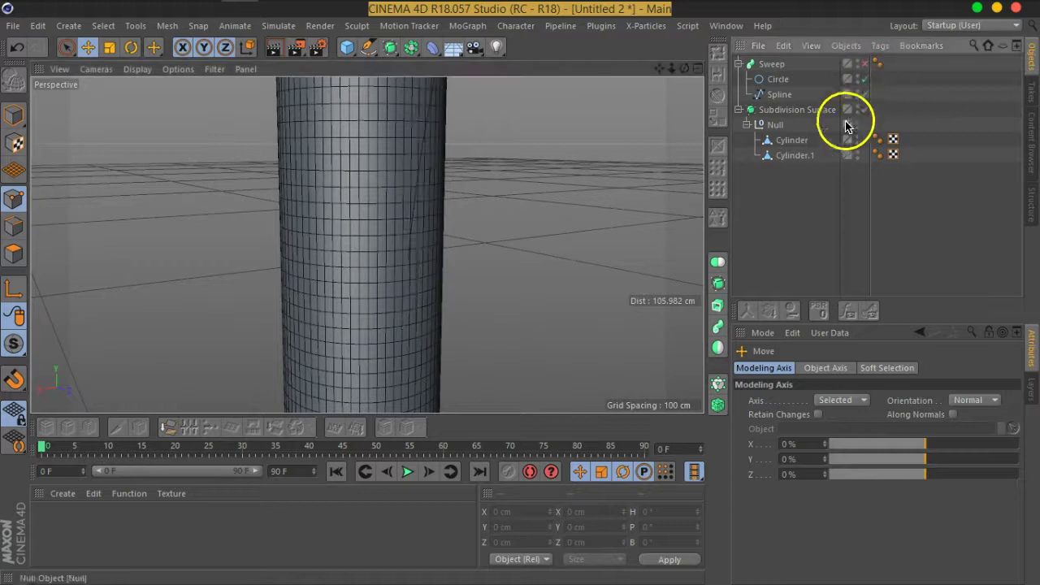
{"action": "left_click", "coordinate": [865, 110]}
{"action": "left_click", "coordinate": [865, 65]}
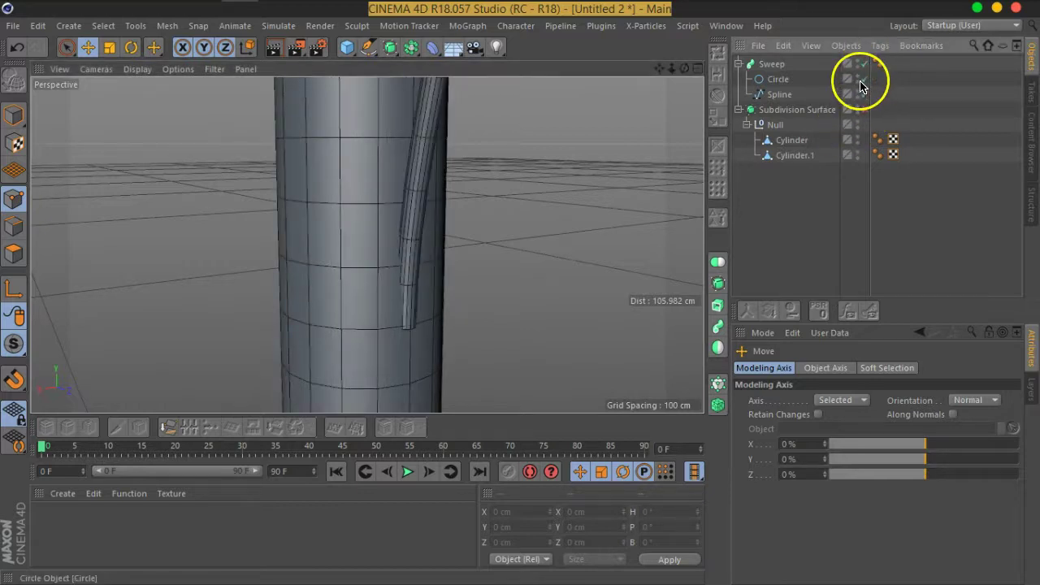
Live-select the 14-polygon strip behind the cable and split it off as Cylinder.2.
{"action": "left_click", "coordinate": [781, 142]}
{"action": "left_click", "coordinate": [14, 253]}
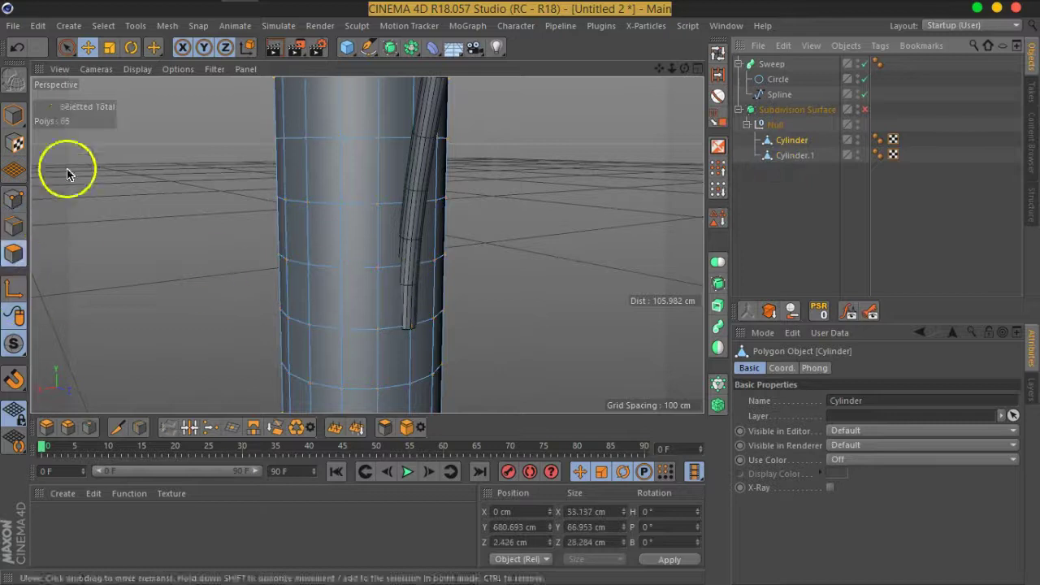
{"action": "left_click", "coordinate": [66, 47]}
{"action": "mouse_move", "coordinate": [443, 382]}
{"action": "left_mouse_down"}
{"action": "mouse_move", "coordinate": [431, 360]}
{"action": "mouse_move", "coordinate": [518, 353]}
{"action": "mouse_move", "coordinate": [417, 374]}
{"action": "left_mouse_up"}
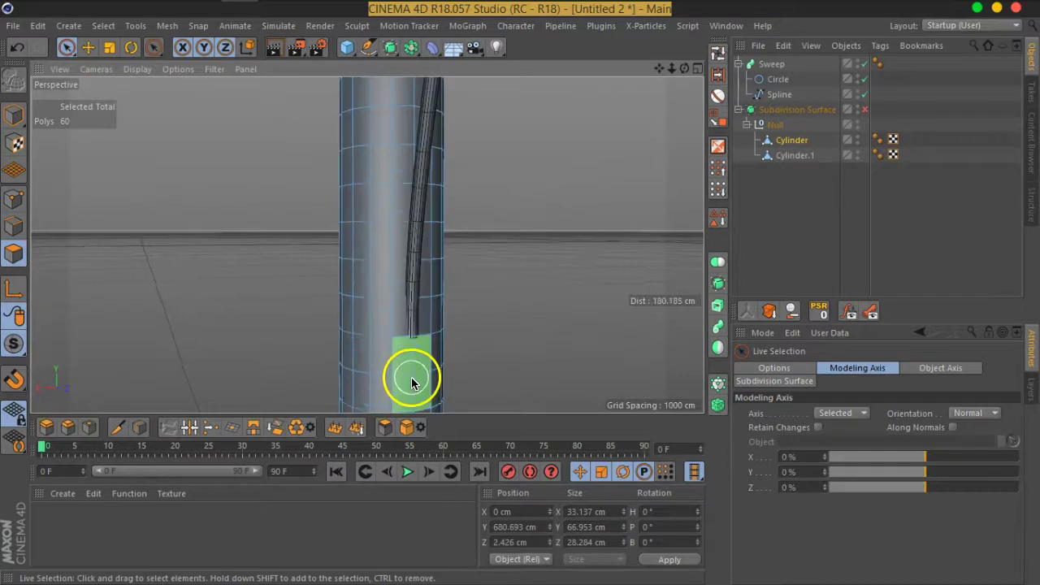
{"action": "scroll", "coordinate": [416, 375], "scroll_direction": "up", "scroll_amount": 2}
{"action": "left_click", "coordinate": [415, 379]}
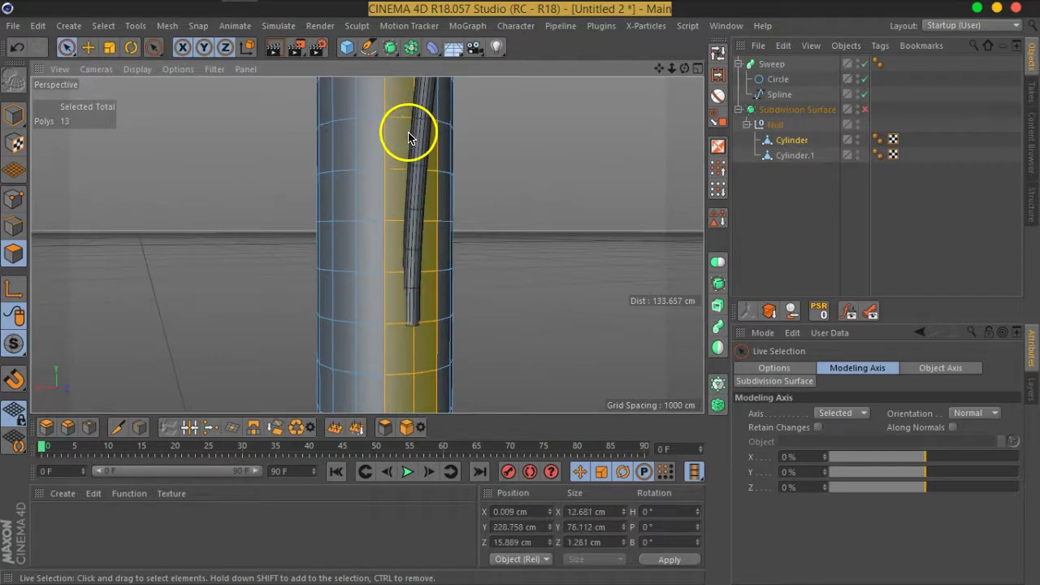
{"action": "mouse_move", "coordinate": [344, 214]}
{"action": "left_mouse_down", "text": "alt"}
{"action": "mouse_move", "coordinate": [320, 204]}
{"action": "mouse_move", "coordinate": [513, 249]}
{"action": "mouse_move", "coordinate": [441, 255]}
{"action": "left_mouse_up", "text": "alt"}
{"action": "scroll", "coordinate": [415, 106], "scroll_direction": "up", "scroll_amount": 2}
{"action": "left_click", "coordinate": [414, 105], "text": "shift"}
{"action": "scroll", "coordinate": [365, 225], "scroll_direction": "down", "scroll_amount": 3}
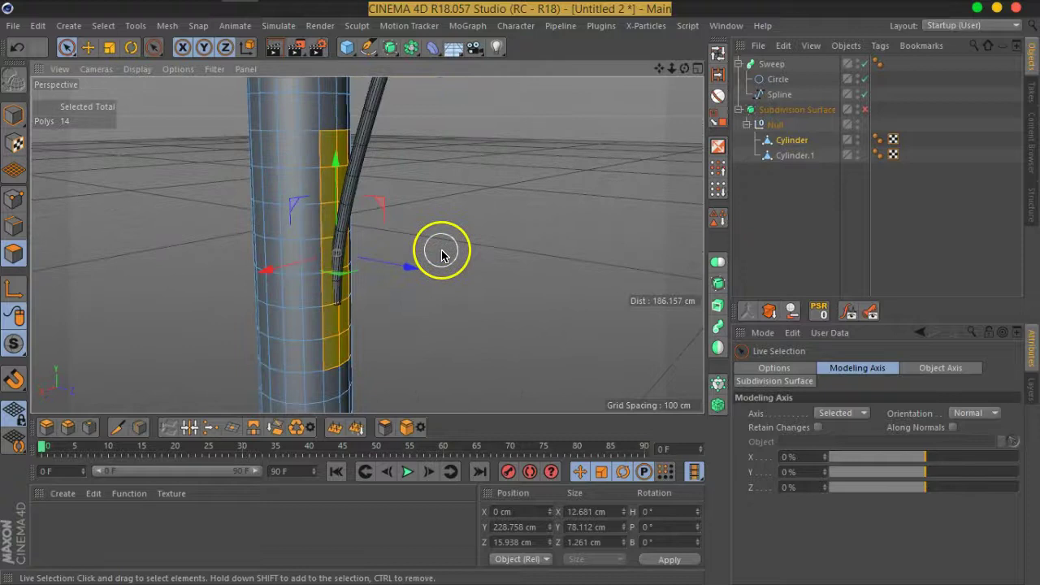
{"action": "key", "text": "u"}
{"action": "key", "text": "p"}
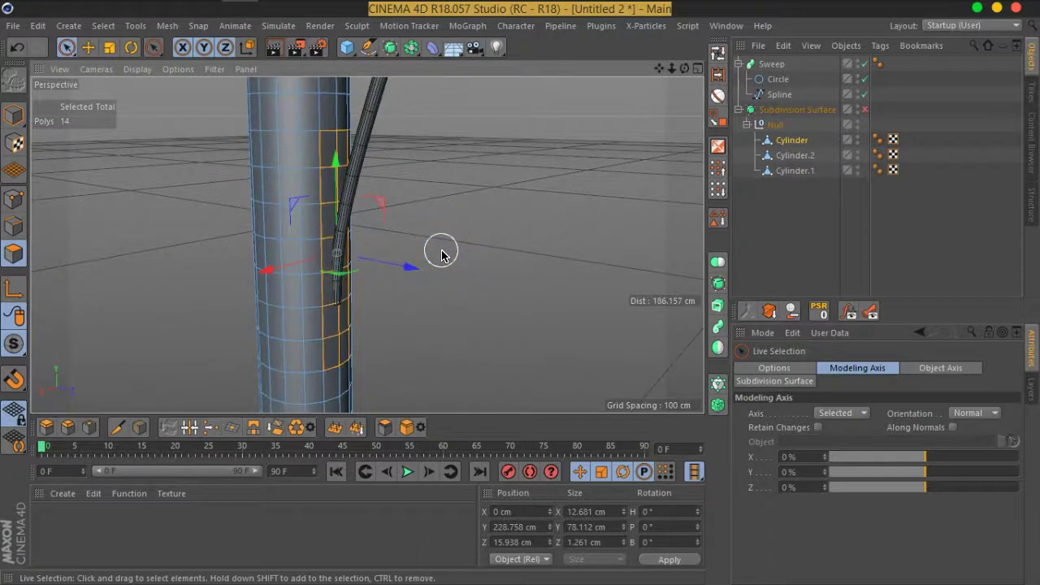
Extrude the Cylinder.2 strip outward from the post.
{"action": "left_click", "coordinate": [794, 159]}
{"action": "left_click_drag", "start_coordinate": [348, 239], "coordinate": [364, 265], "text": "alt"}
{"action": "left_click", "coordinate": [364, 265]}
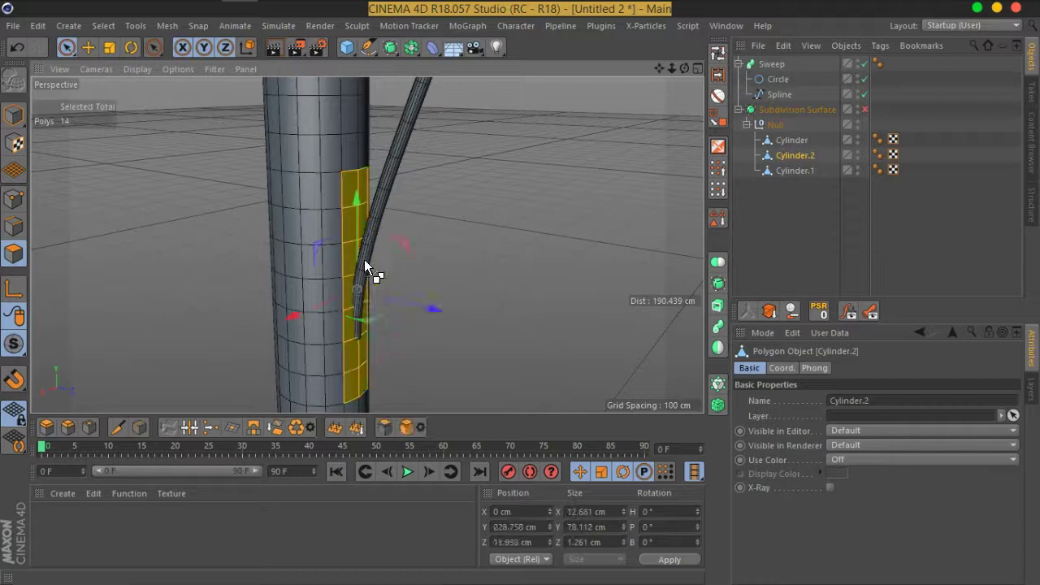
{"action": "right_click", "coordinate": [364, 259]}
{"action": "left_click", "coordinate": [401, 311]}
{"action": "mouse_move", "coordinate": [381, 367]}
{"action": "left_mouse_down", "text": "alt"}
{"action": "mouse_move", "coordinate": [337, 214]}
{"action": "mouse_move", "coordinate": [354, 290]}
{"action": "mouse_move", "coordinate": [355, 240]}
{"action": "mouse_move", "coordinate": [727, 313]}
{"action": "mouse_move", "coordinate": [836, 304]}
{"action": "left_mouse_up", "text": "alt"}
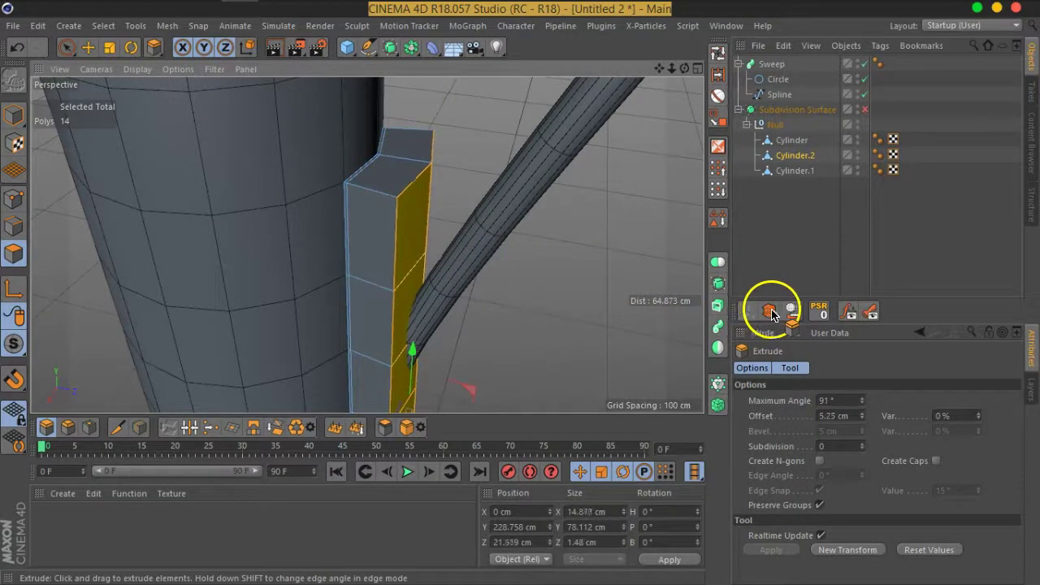
{"action": "left_click", "coordinate": [67, 46]}
Push the lower 8 polygons out to Z 28.398 cm and preview with Subdivision Surface.
{"action": "mouse_move", "coordinate": [529, 371]}
{"action": "left_mouse_down", "text": "alt"}
{"action": "mouse_move", "coordinate": [458, 214]}
{"action": "mouse_move", "coordinate": [493, 362]}
{"action": "mouse_move", "coordinate": [431, 276]}
{"action": "mouse_move", "coordinate": [463, 337]}
{"action": "mouse_move", "coordinate": [379, 302]}
{"action": "mouse_move", "coordinate": [474, 349]}
{"action": "mouse_move", "coordinate": [470, 387]}
{"action": "mouse_move", "coordinate": [395, 353]}
{"action": "mouse_move", "coordinate": [502, 391]}
{"action": "left_mouse_up", "text": "alt"}
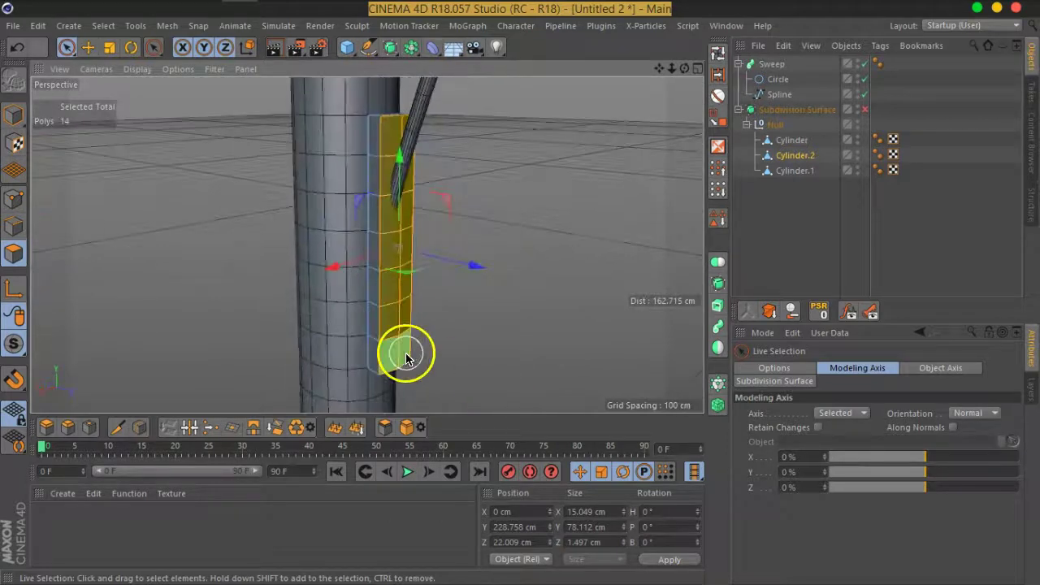
{"action": "left_click", "coordinate": [393, 276], "text": "shift"}
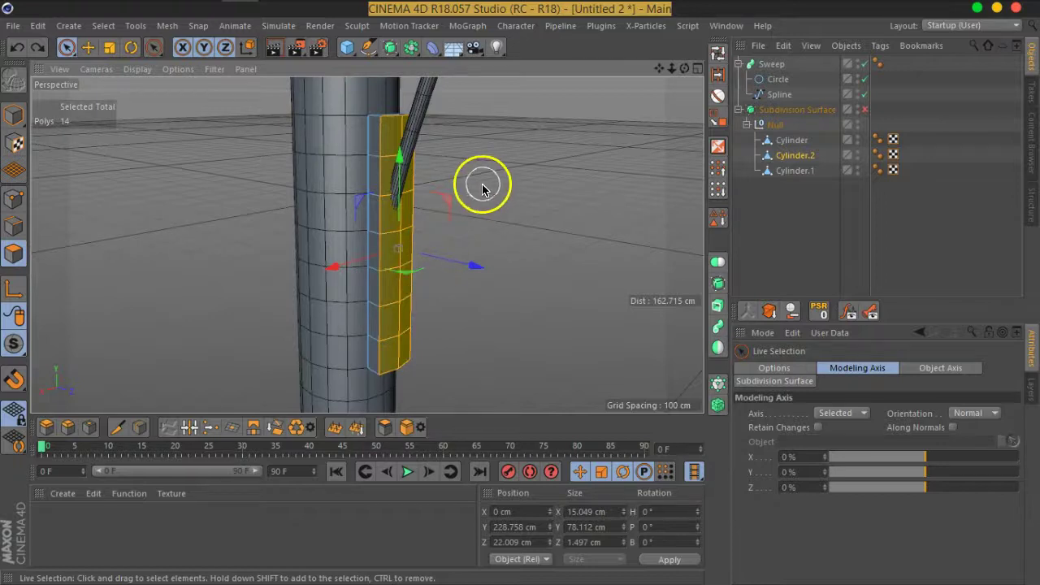
{"action": "left_click", "coordinate": [391, 149], "text": "ctrl"}
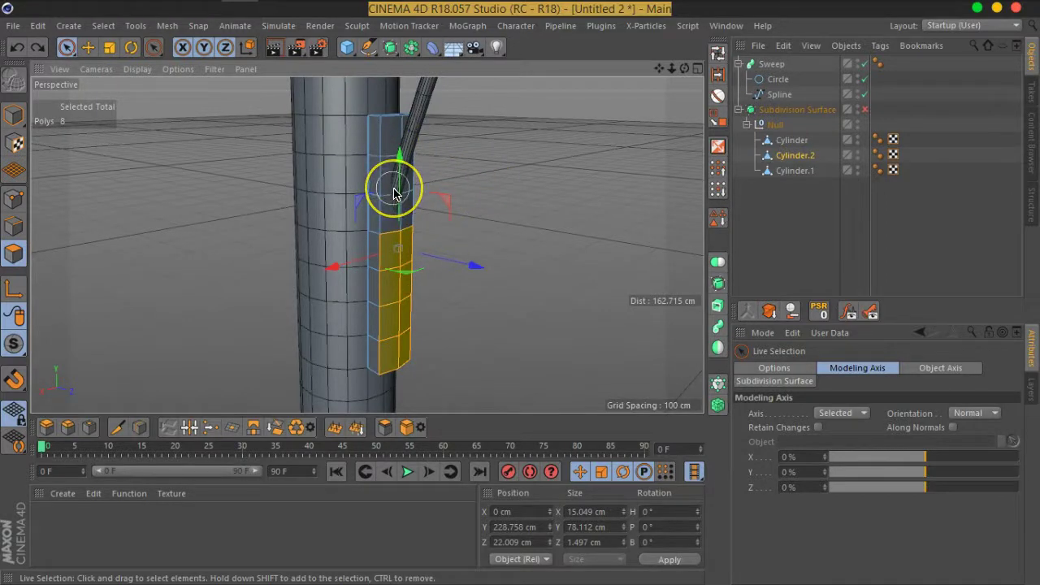
{"action": "mouse_move", "coordinate": [460, 284]}
{"action": "left_mouse_down"}
{"action": "mouse_move", "coordinate": [488, 328]}
{"action": "mouse_move", "coordinate": [479, 327]}
{"action": "left_mouse_up"}
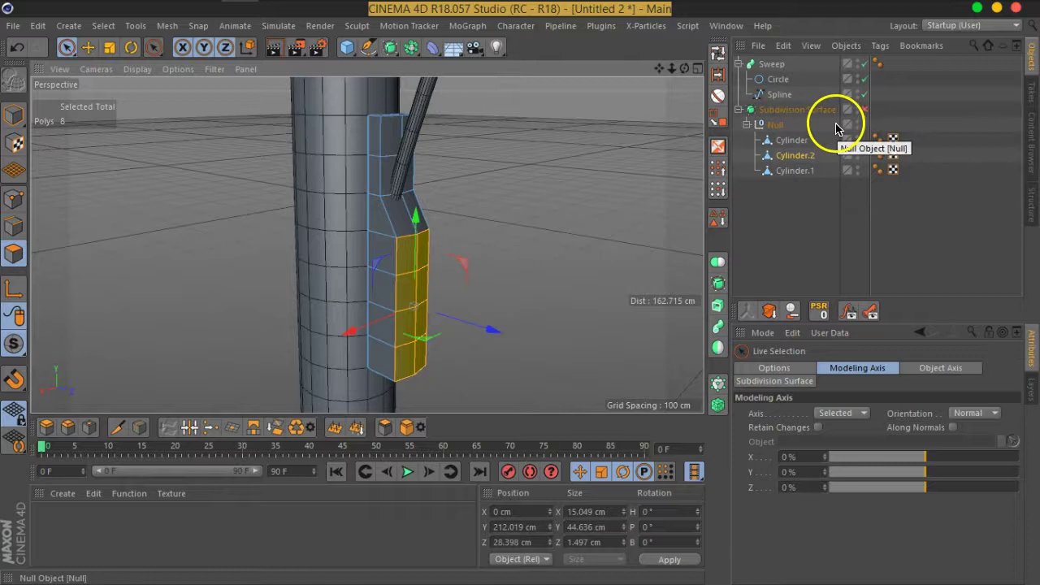
{"action": "left_click", "coordinate": [864, 109]}
{"action": "left_click", "coordinate": [864, 109]}
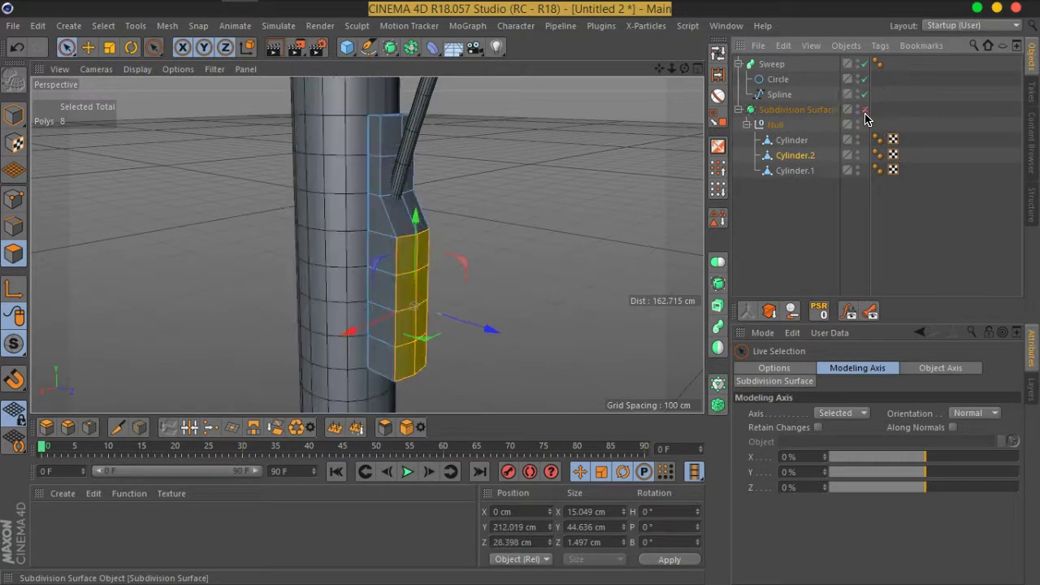
Rectangle-select the points around the socket housing and raise them about 27 cm.
{"action": "middle_click_drag", "start_coordinate": [517, 304], "coordinate": [511, 298], "text": "alt"}
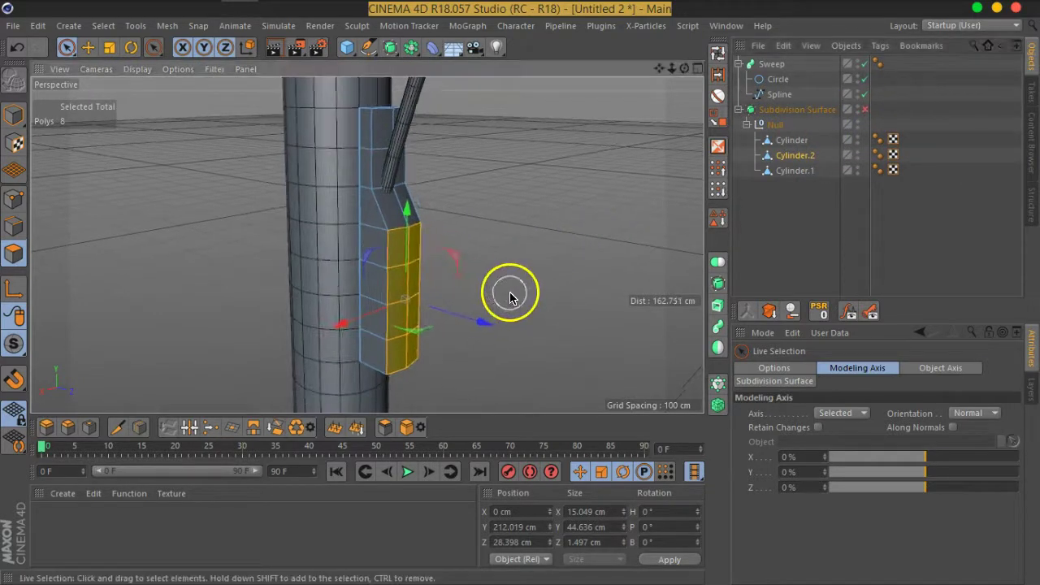
{"action": "left_click", "coordinate": [780, 95]}
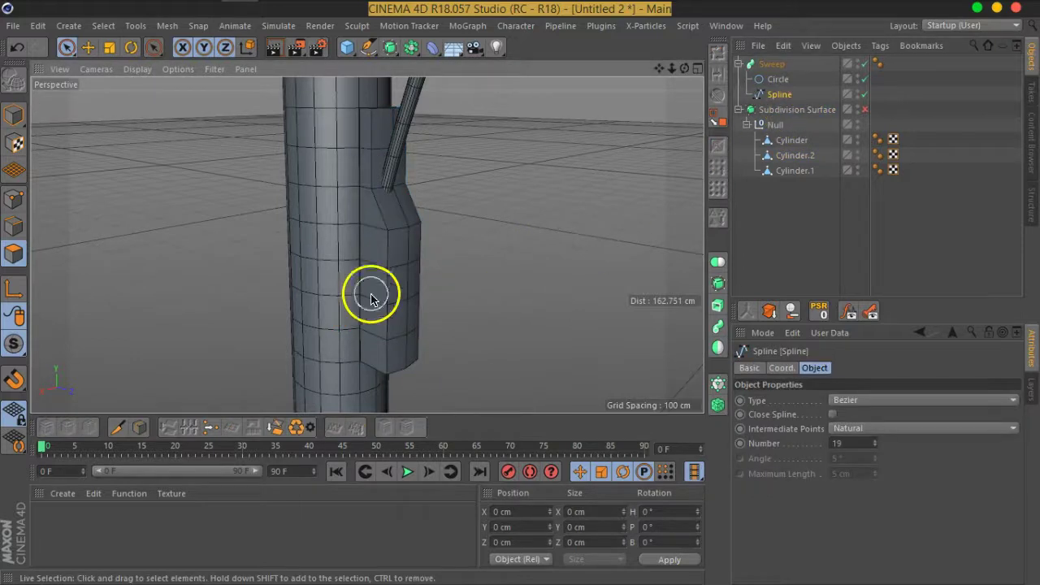
{"action": "left_click_drag", "start_coordinate": [62, 55], "coordinate": [117, 93]}
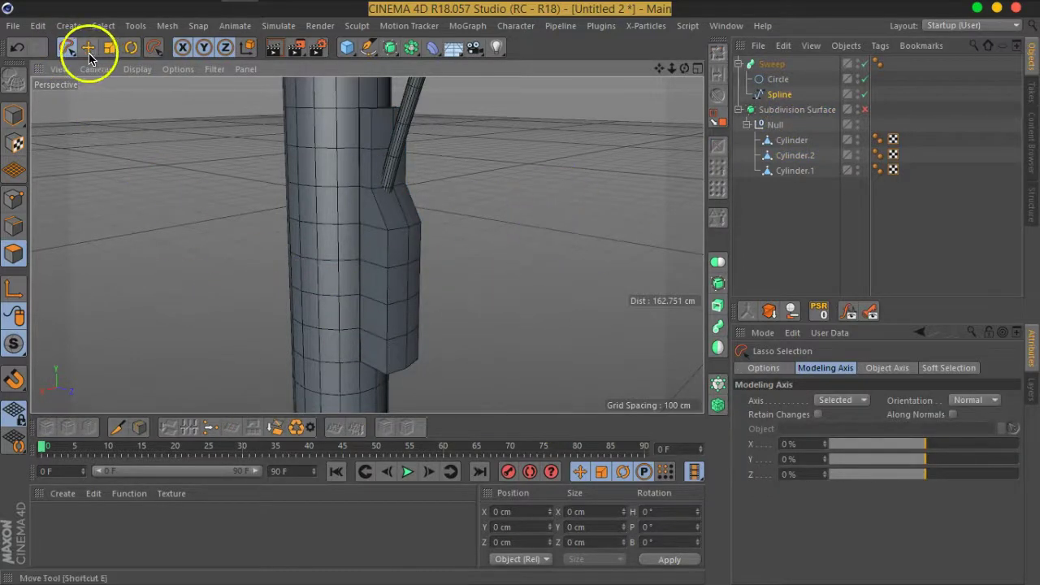
{"action": "left_click_drag", "start_coordinate": [65, 49], "coordinate": [122, 90]}
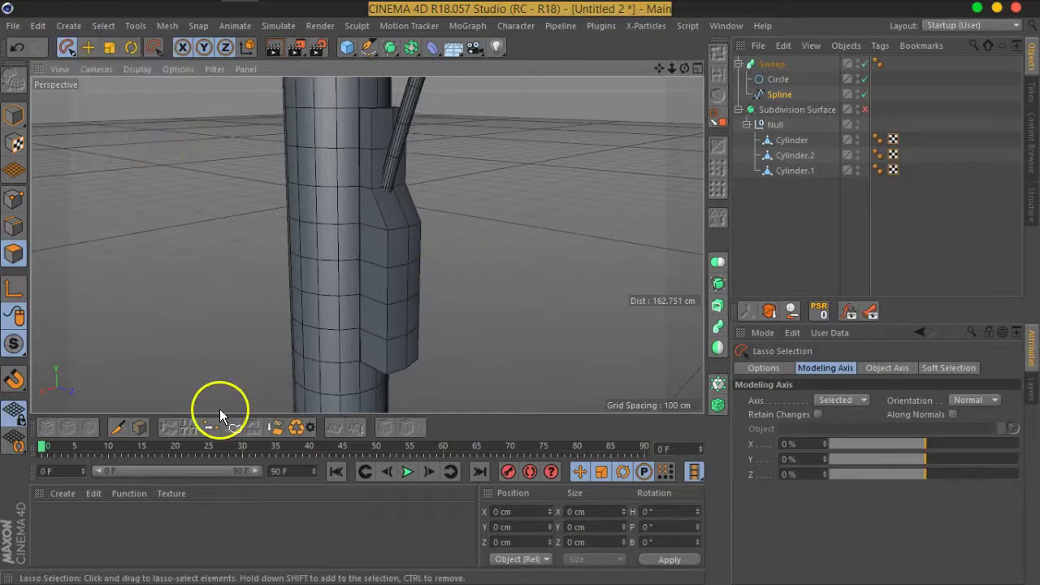
{"action": "left_click_drag", "start_coordinate": [66, 49], "coordinate": [136, 98]}
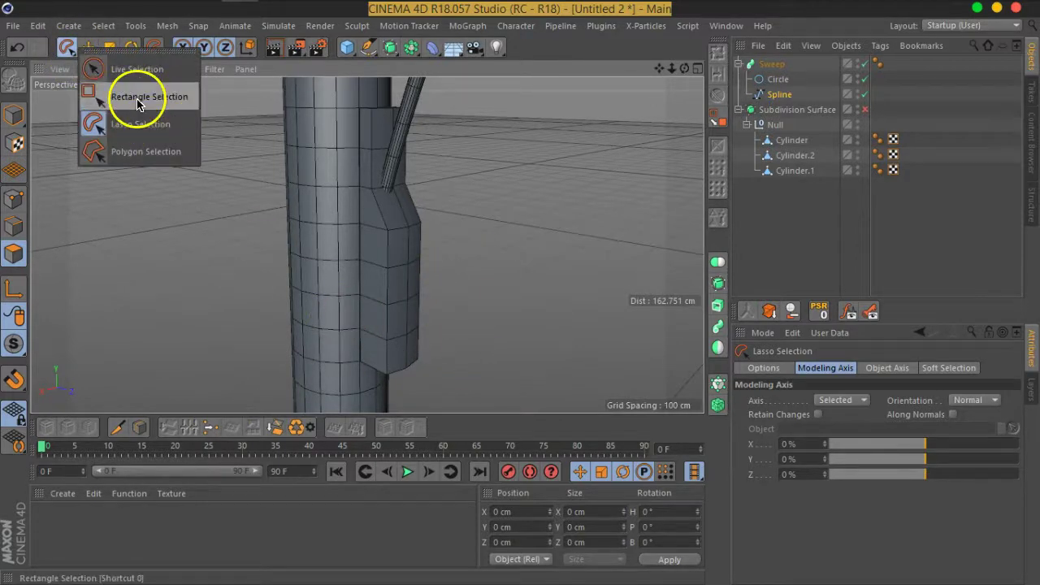
{"action": "left_click_drag", "start_coordinate": [501, 211], "coordinate": [230, 411]}
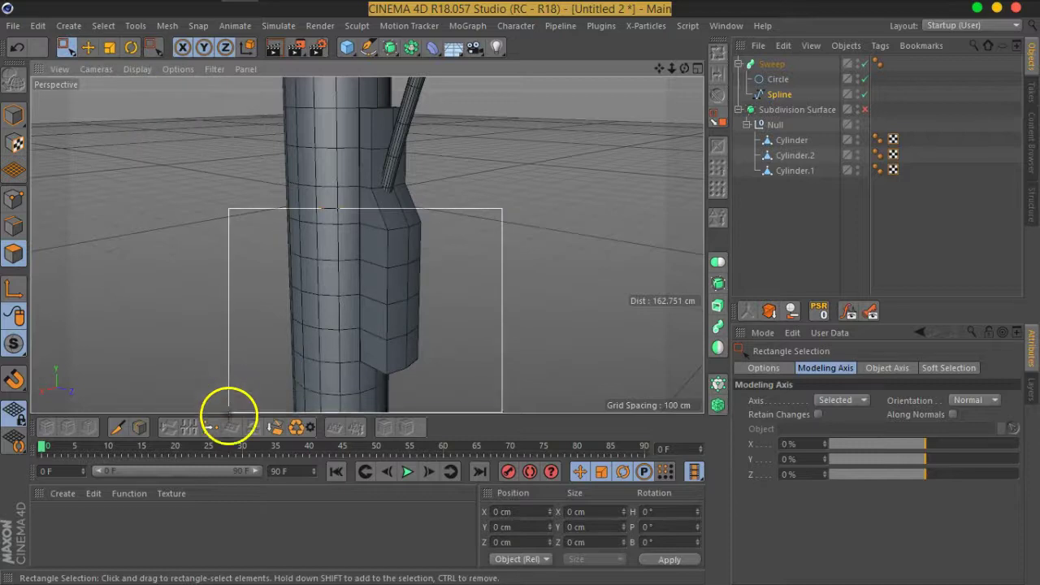
{"action": "left_click", "coordinate": [13, 197]}
{"action": "left_click_drag", "start_coordinate": [536, 184], "coordinate": [198, 445]}
{"action": "mouse_move", "coordinate": [425, 260]}
{"action": "left_mouse_down"}
{"action": "mouse_move", "coordinate": [446, 139]}
{"action": "mouse_move", "coordinate": [441, 167]}
{"action": "mouse_move", "coordinate": [453, 171]}
{"action": "left_mouse_up"}
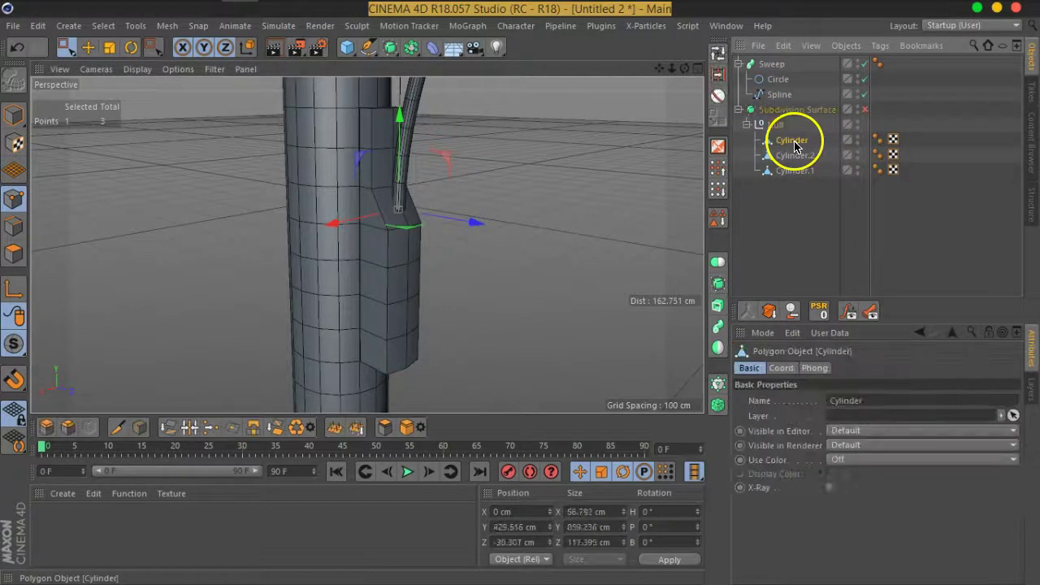
Start a Loop/Path Cut on Cylinder.2 with Subdivision Surface smoothing enabled.
{"action": "left_click", "coordinate": [794, 153]}
{"action": "right_click", "coordinate": [467, 290]}
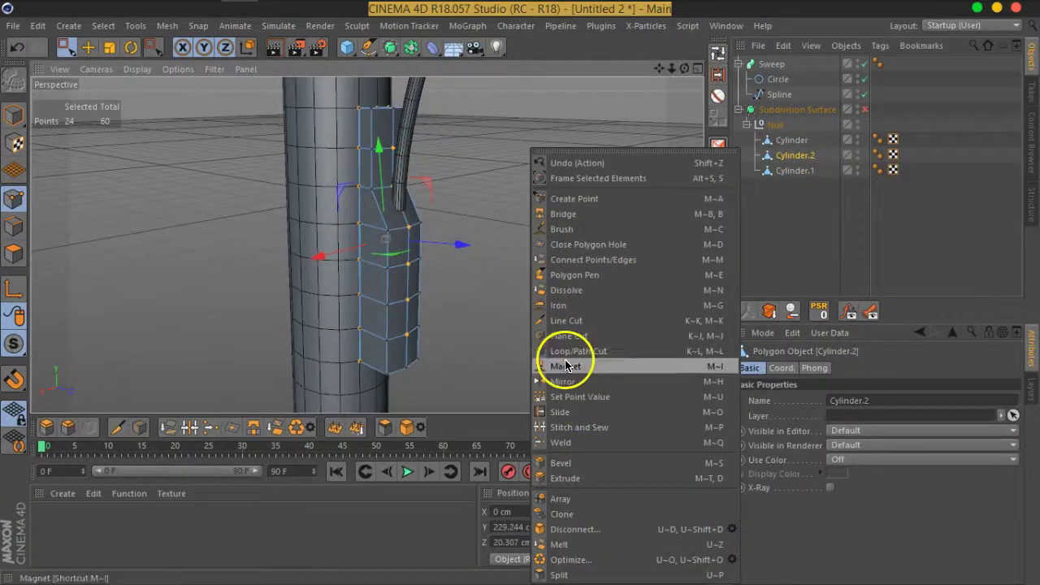
{"action": "left_click", "coordinate": [576, 352]}
{"action": "left_click", "coordinate": [864, 109]}
{"action": "mouse_move", "coordinate": [469, 286]}
{"action": "left_mouse_down", "text": "alt"}
{"action": "mouse_move", "coordinate": [492, 285]}
{"action": "mouse_move", "coordinate": [431, 329]}
{"action": "left_mouse_up", "text": "alt"}
{"action": "scroll", "coordinate": [430, 329], "scroll_direction": "up", "scroll_amount": 3}
{"action": "scroll", "coordinate": [421, 390], "scroll_direction": "up", "scroll_amount": 2}
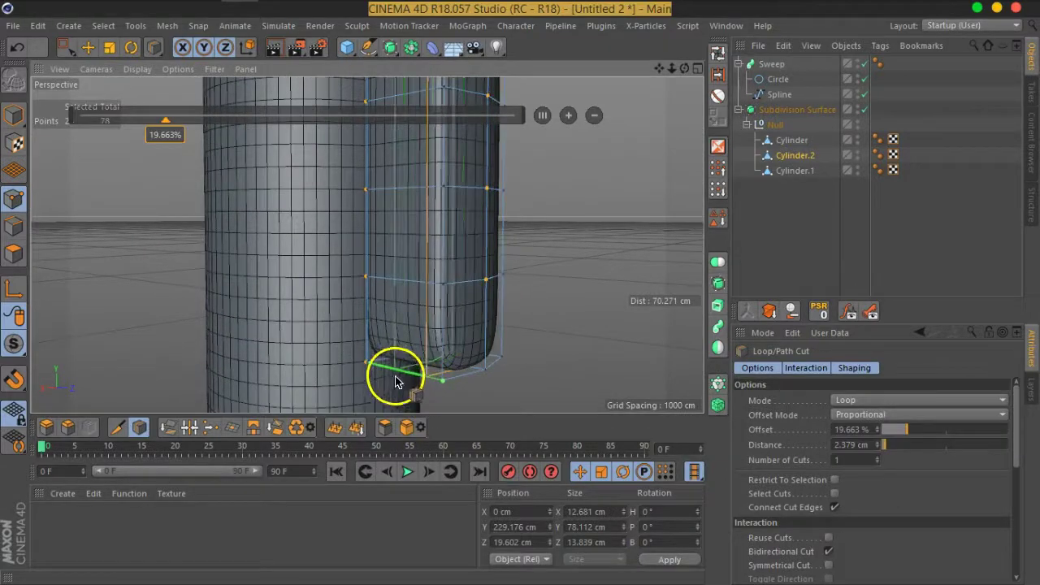
Place an edge loop near the housing's bottom, then switch to polygon rectangle selection.
{"action": "left_click", "coordinate": [445, 370]}
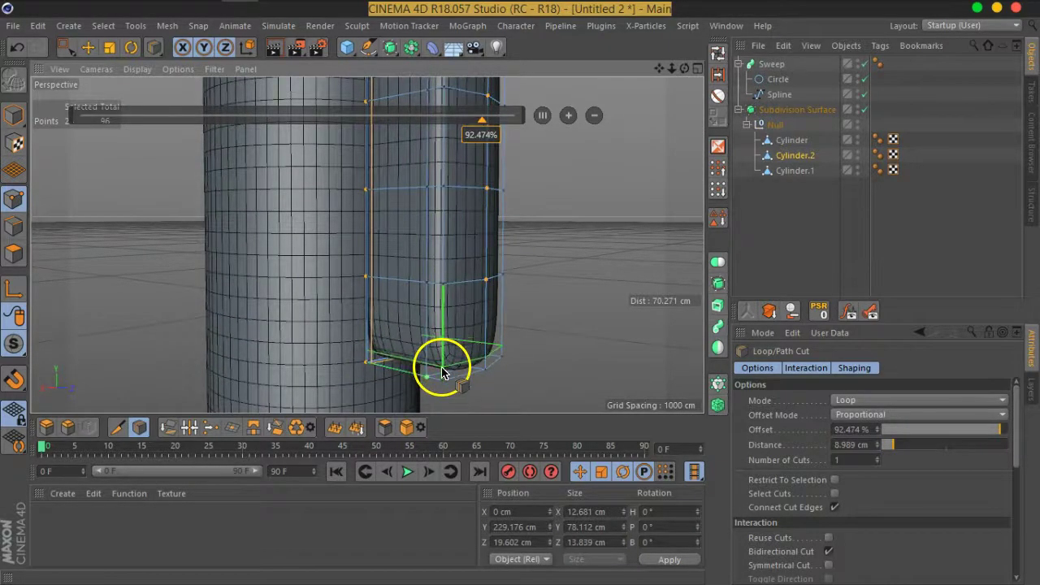
{"action": "mouse_move", "coordinate": [512, 297]}
{"action": "left_mouse_down", "text": "alt"}
{"action": "mouse_move", "coordinate": [464, 360]}
{"action": "mouse_move", "coordinate": [454, 281]}
{"action": "mouse_move", "coordinate": [464, 341]}
{"action": "left_mouse_up", "text": "alt"}
{"action": "mouse_move", "coordinate": [574, 288]}
{"action": "left_mouse_down", "text": "alt"}
{"action": "mouse_move", "coordinate": [420, 235]}
{"action": "mouse_move", "coordinate": [455, 273]}
{"action": "mouse_move", "coordinate": [341, 282]}
{"action": "left_mouse_up", "text": "alt"}
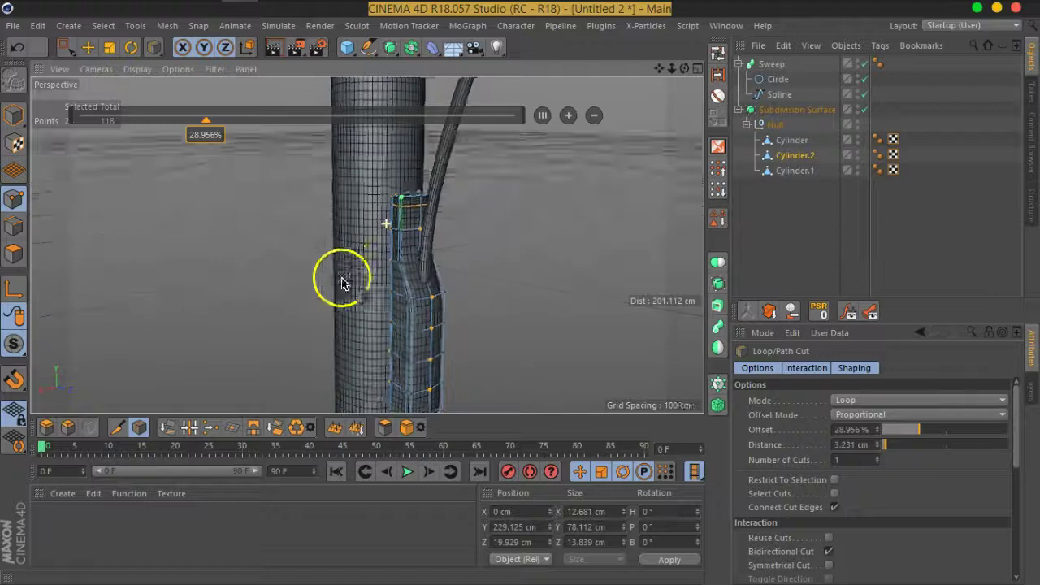
{"action": "scroll", "coordinate": [341, 282], "scroll_direction": "up", "scroll_amount": 3}
{"action": "left_click", "coordinate": [13, 252]}
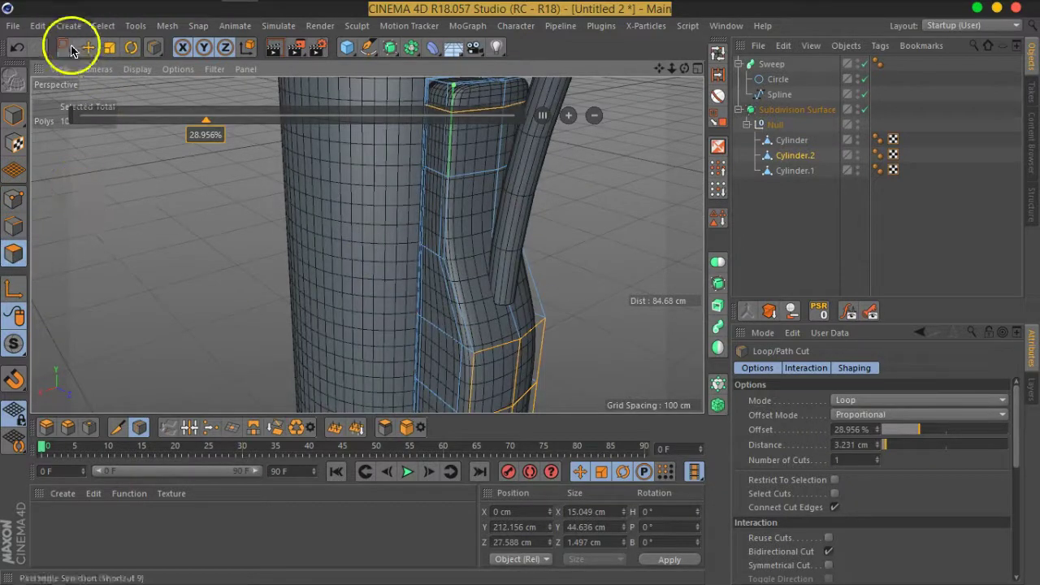
{"action": "left_click_drag", "start_coordinate": [71, 50], "coordinate": [130, 96]}
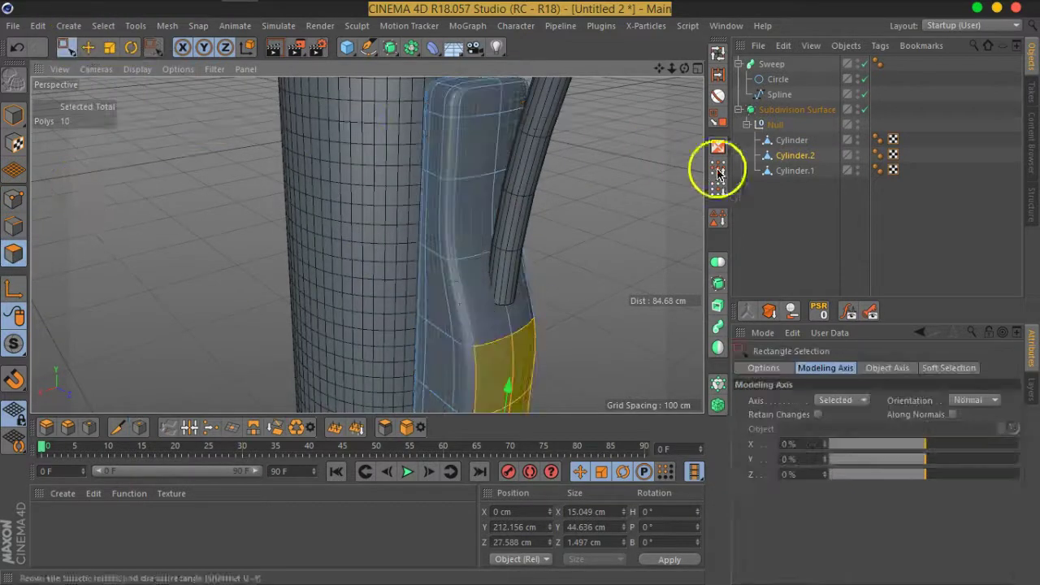
With smoothing off, select the housing's top polygon and inset it about 2 cm using Extrude Inner.
{"action": "left_click", "coordinate": [864, 109]}
{"action": "left_click_drag", "start_coordinate": [520, 301], "coordinate": [492, 279], "text": "alt"}
{"action": "left_click_drag", "start_coordinate": [68, 48], "coordinate": [122, 70]}
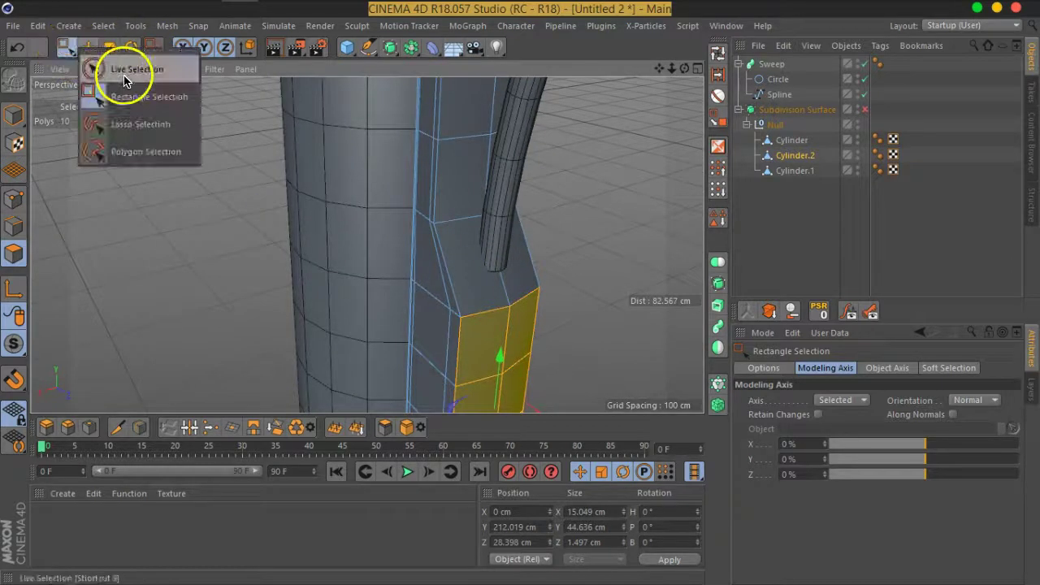
{"action": "left_click", "coordinate": [488, 273]}
{"action": "mouse_move", "coordinate": [552, 290]}
{"action": "left_mouse_down", "text": "alt"}
{"action": "mouse_move", "coordinate": [507, 309]}
{"action": "mouse_move", "coordinate": [507, 325]}
{"action": "mouse_move", "coordinate": [386, 323]}
{"action": "left_mouse_up", "text": "alt"}
{"action": "right_click", "coordinate": [506, 308]}
{"action": "left_click", "coordinate": [534, 327]}
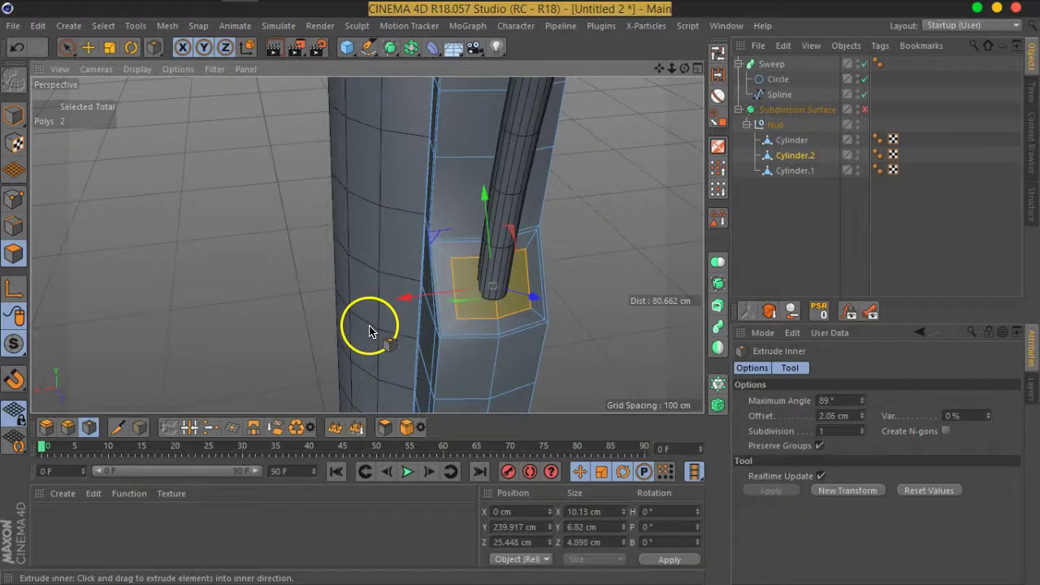
Switch to Points mode and disable the Sweep object to hide the cable.
{"action": "left_click", "coordinate": [14, 199]}
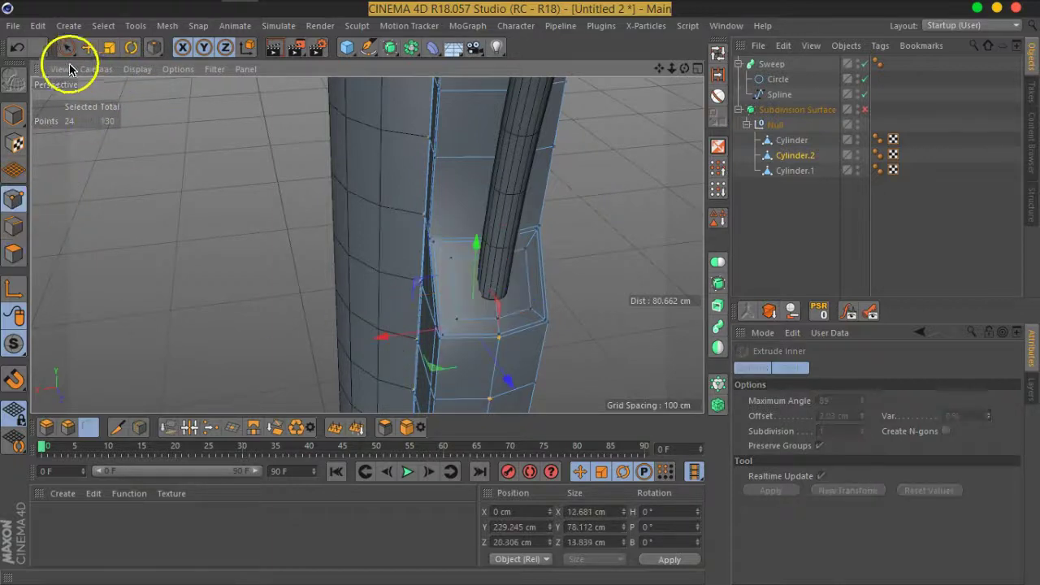
{"action": "left_click", "coordinate": [67, 46]}
{"action": "scroll", "coordinate": [443, 239], "scroll_direction": "up", "scroll_amount": 5}
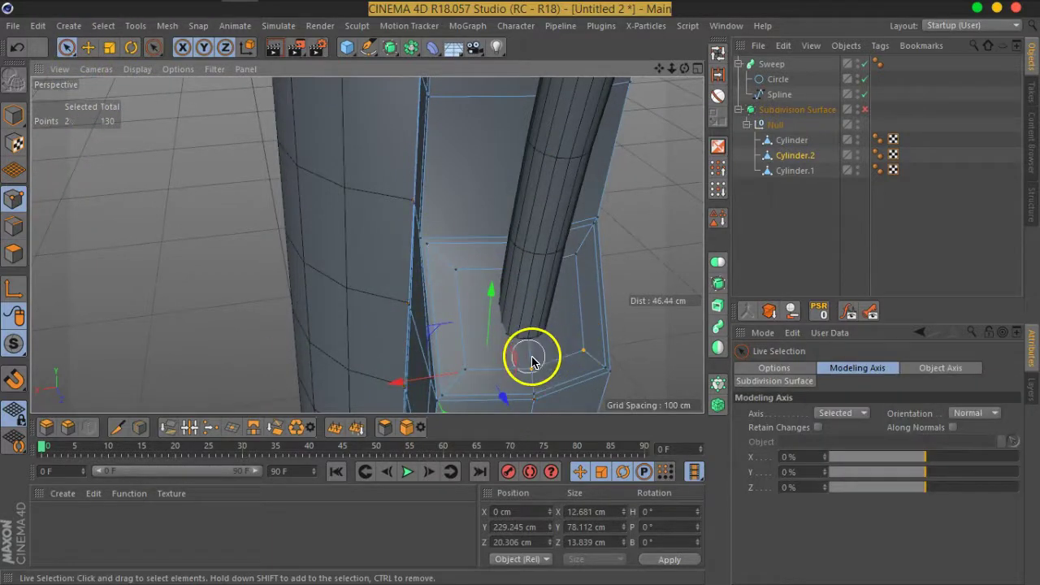
{"action": "left_click_drag", "start_coordinate": [585, 318], "coordinate": [341, 320], "text": "alt"}
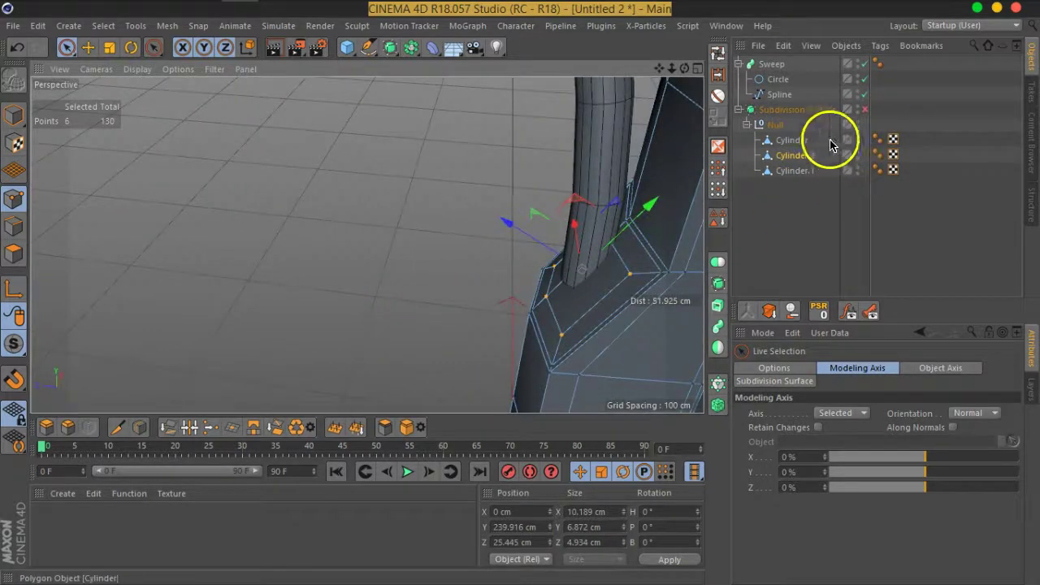
{"action": "left_click", "coordinate": [864, 64]}
{"action": "mouse_move", "coordinate": [599, 274]}
{"action": "left_mouse_down", "text": "alt"}
{"action": "mouse_move", "coordinate": [592, 302]}
{"action": "mouse_move", "coordinate": [699, 288]}
{"action": "left_mouse_up", "text": "alt"}
{"action": "mouse_move", "coordinate": [488, 243]}
{"action": "left_mouse_down", "text": "alt"}
{"action": "mouse_move", "coordinate": [274, 186]}
{"action": "mouse_move", "coordinate": [398, 244]}
{"action": "left_mouse_up", "text": "alt"}
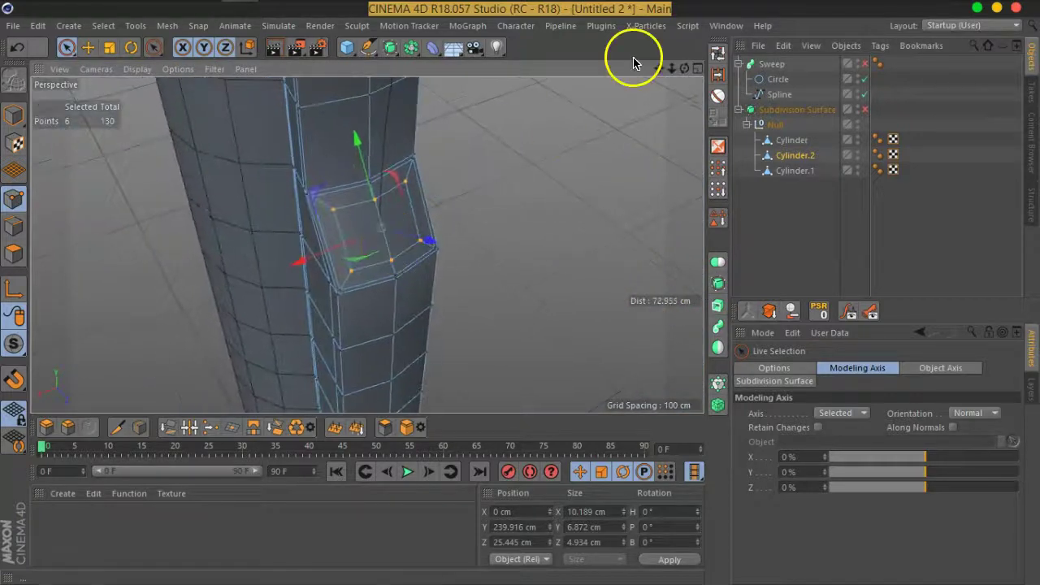
Run the Points to Circle script on the rim points and delete the Cylinder.2.Spline helper.
{"action": "left_click", "coordinate": [699, 33]}
{"action": "mouse_move", "coordinate": [715, 49]}
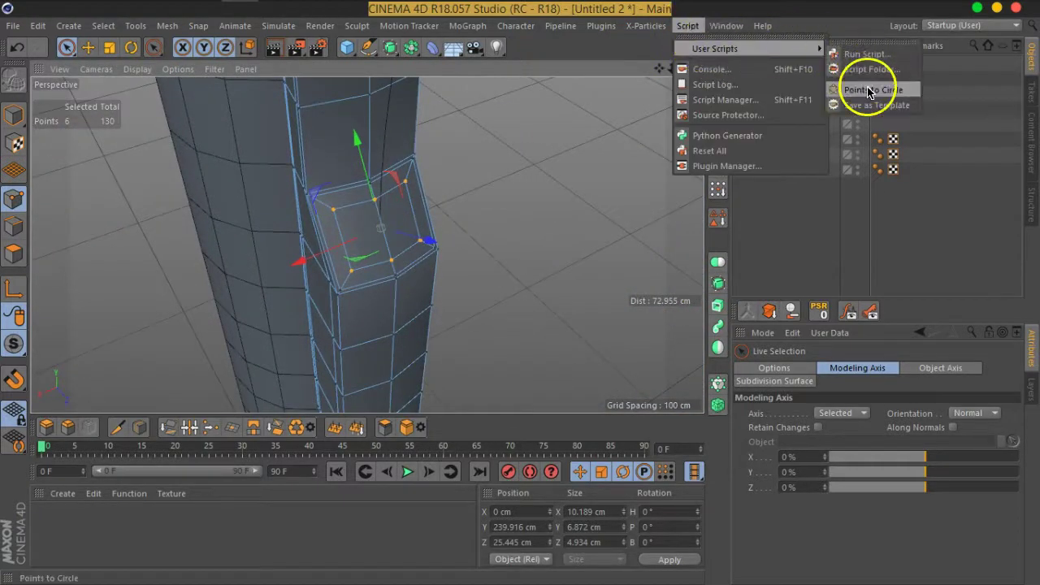
{"action": "left_click", "coordinate": [867, 82]}
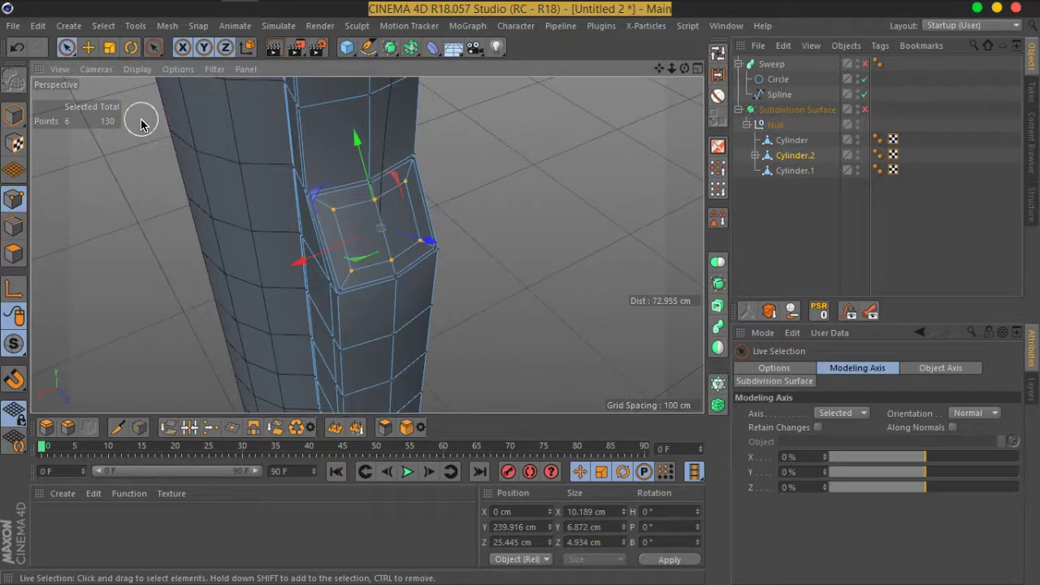
{"action": "mouse_move", "coordinate": [472, 230]}
{"action": "left_mouse_down", "text": "alt"}
{"action": "mouse_move", "coordinate": [532, 243]}
{"action": "mouse_move", "coordinate": [506, 177]}
{"action": "mouse_move", "coordinate": [590, 203]}
{"action": "mouse_move", "coordinate": [455, 250]}
{"action": "left_mouse_up", "text": "alt"}
{"action": "scroll", "coordinate": [455, 250], "scroll_direction": "up", "scroll_amount": 5}
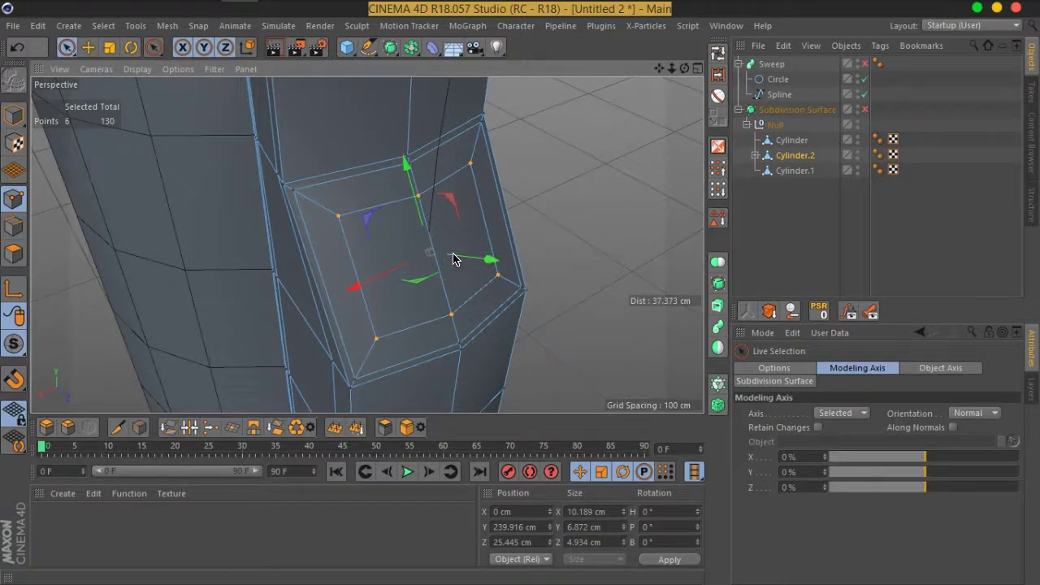
{"action": "mouse_move", "coordinate": [480, 292]}
{"action": "left_mouse_down", "text": "alt"}
{"action": "mouse_move", "coordinate": [569, 272]}
{"action": "mouse_move", "coordinate": [339, 220]}
{"action": "mouse_move", "coordinate": [513, 227]}
{"action": "left_mouse_up", "text": "alt"}
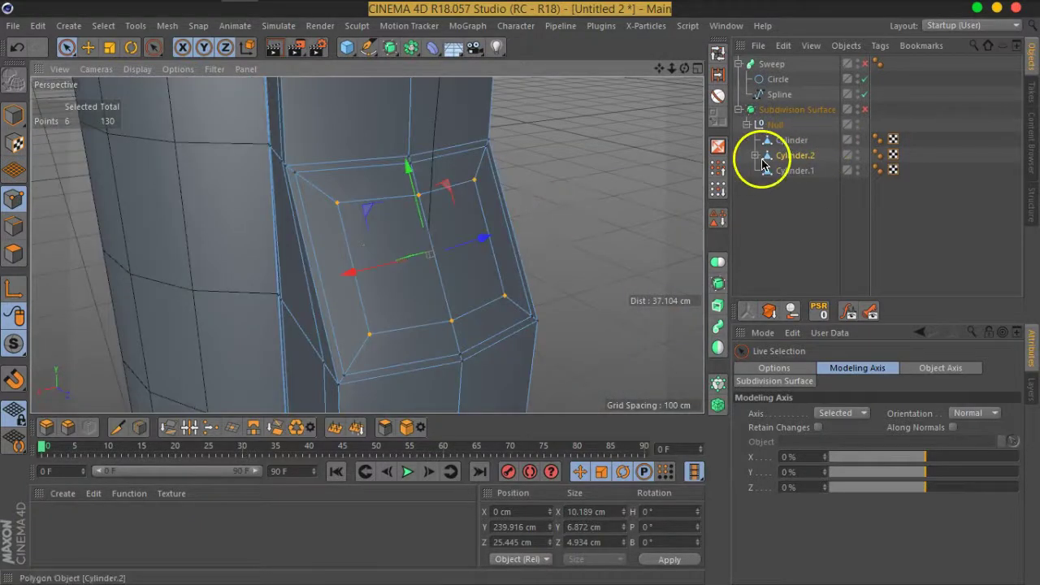
{"action": "left_click", "coordinate": [755, 156]}
{"action": "left_click", "coordinate": [813, 174]}
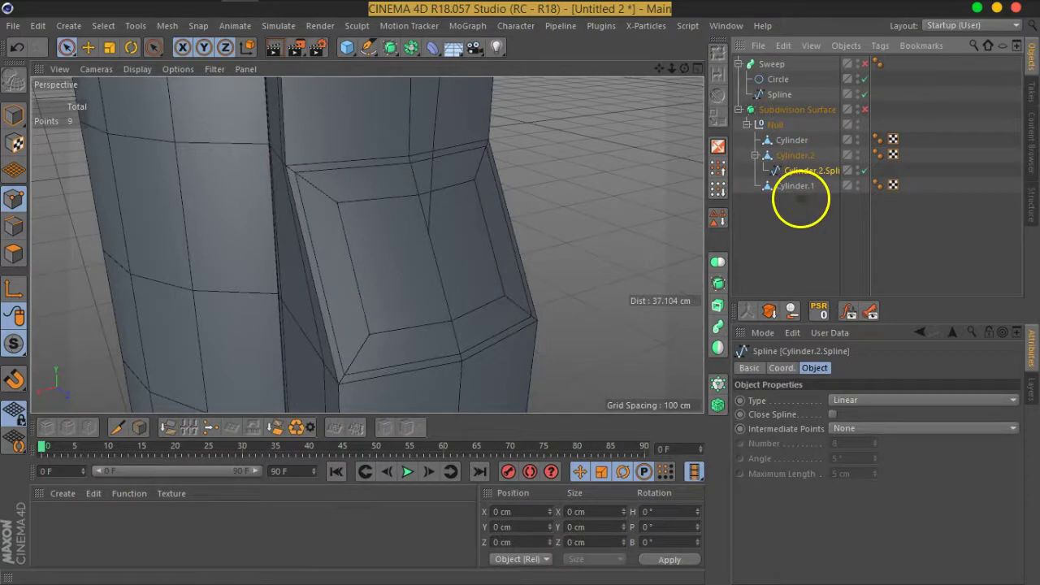
{"action": "key", "text": "Delete"}
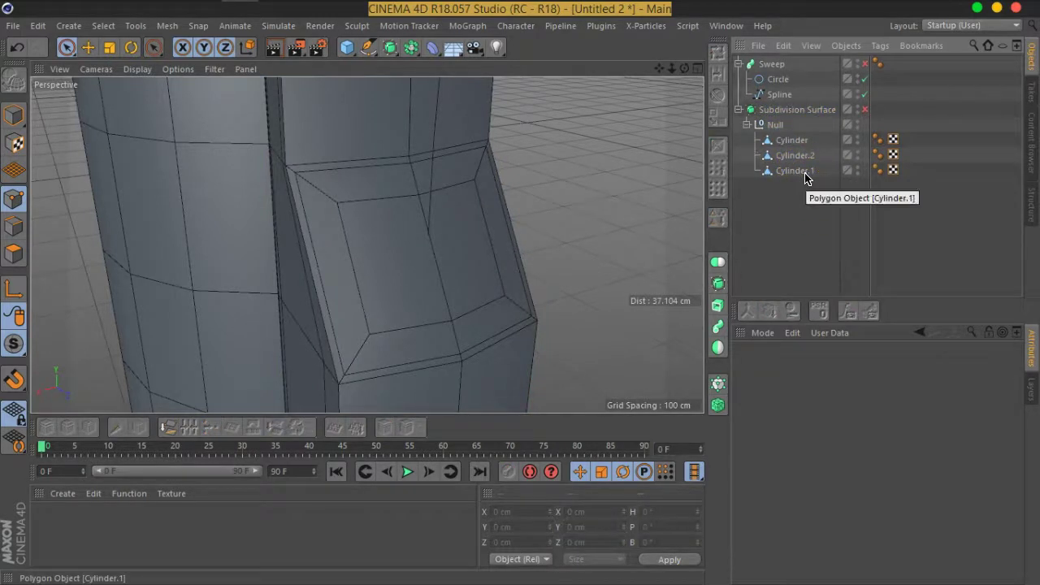
{"action": "left_click", "coordinate": [807, 163]}
Run Points to Circle again, delete the new helper spline, and reselect Cylinder.2.
{"action": "left_click", "coordinate": [682, 26]}
{"action": "mouse_move", "coordinate": [715, 48]}
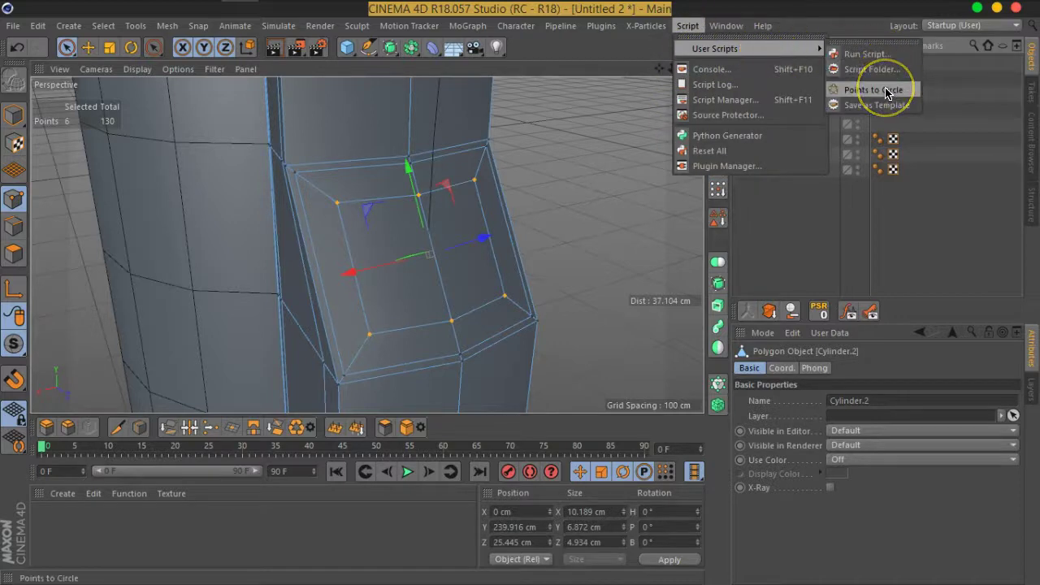
{"action": "left_click", "coordinate": [885, 93]}
{"action": "left_click", "coordinate": [783, 174]}
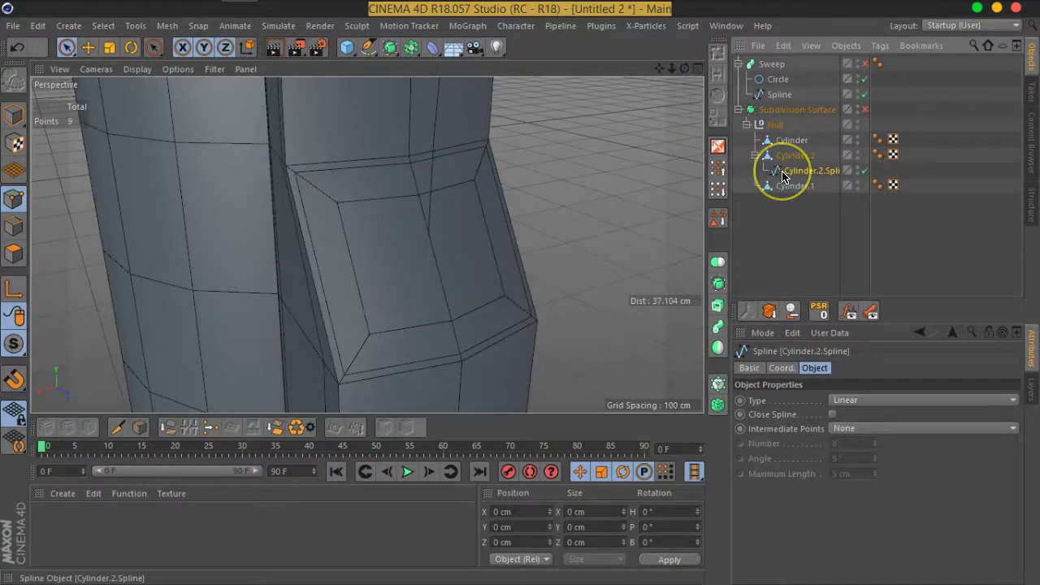
{"action": "key", "text": "Delete"}
{"action": "left_click", "coordinate": [785, 160]}
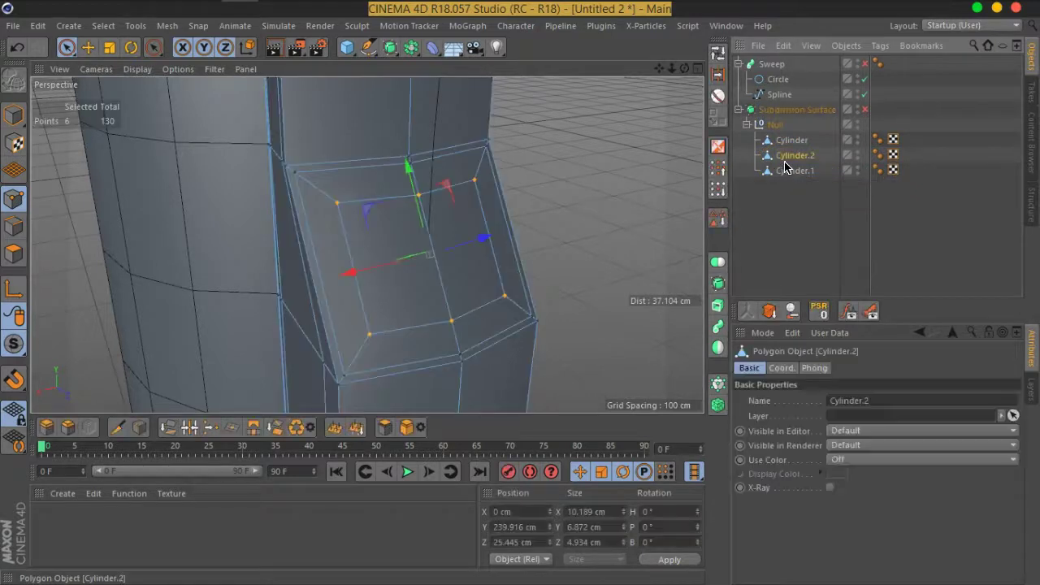
{"action": "mouse_move", "coordinate": [645, 216]}
{"action": "left_mouse_down", "text": "alt"}
{"action": "mouse_move", "coordinate": [241, 147]}
{"action": "mouse_move", "coordinate": [232, 225]}
{"action": "mouse_move", "coordinate": [503, 225]}
{"action": "mouse_move", "coordinate": [550, 198]}
{"action": "mouse_move", "coordinate": [567, 228]}
{"action": "left_mouse_up", "text": "alt"}
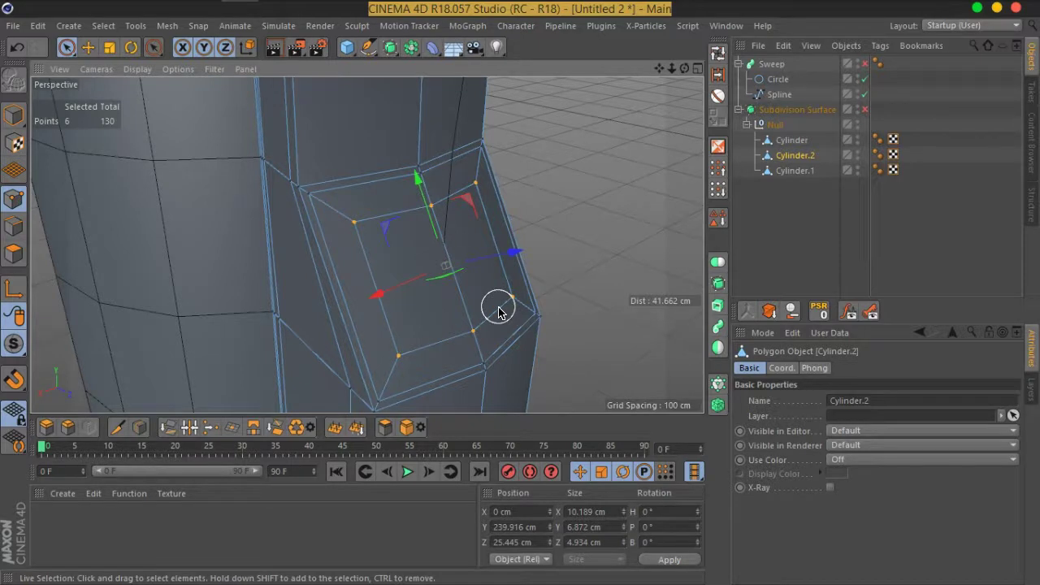
Line Cut two diagonals across the socket's inner face from the rim points.
{"action": "right_click", "coordinate": [445, 283]}
{"action": "left_click", "coordinate": [442, 327]}
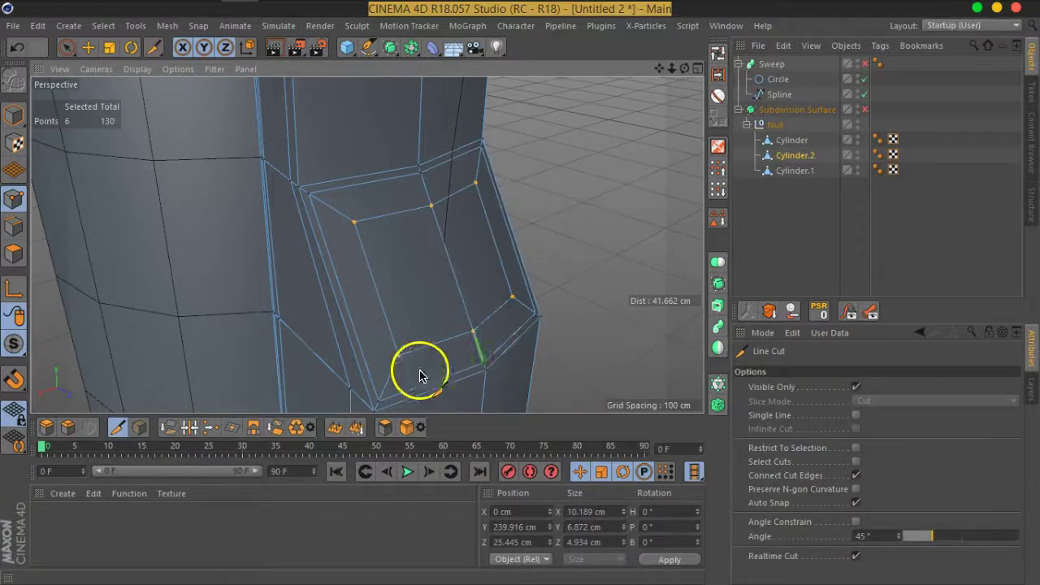
{"action": "left_click", "coordinate": [513, 301]}
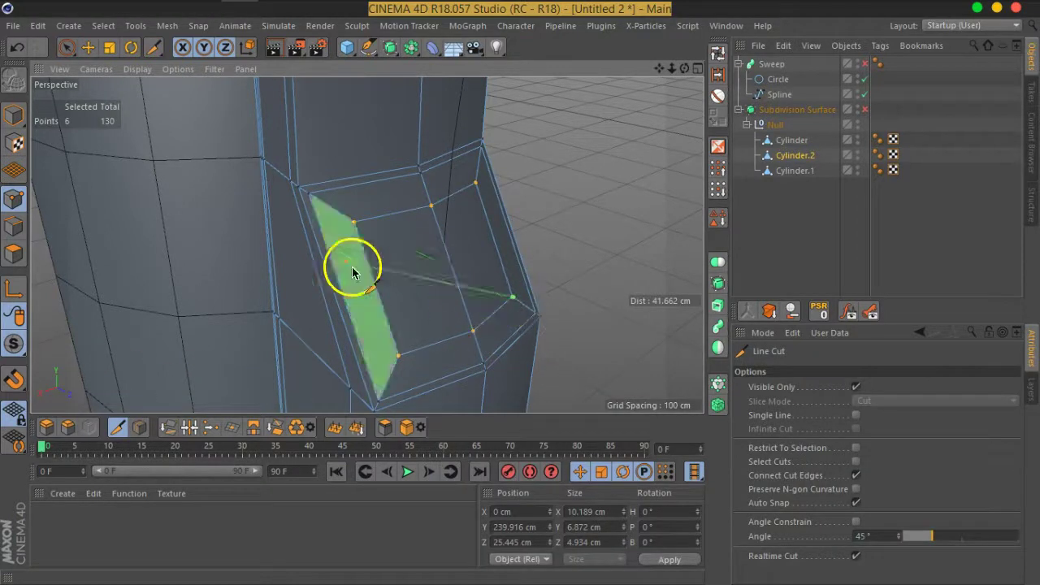
{"action": "left_click", "coordinate": [357, 225]}
{"action": "left_click", "coordinate": [411, 351]}
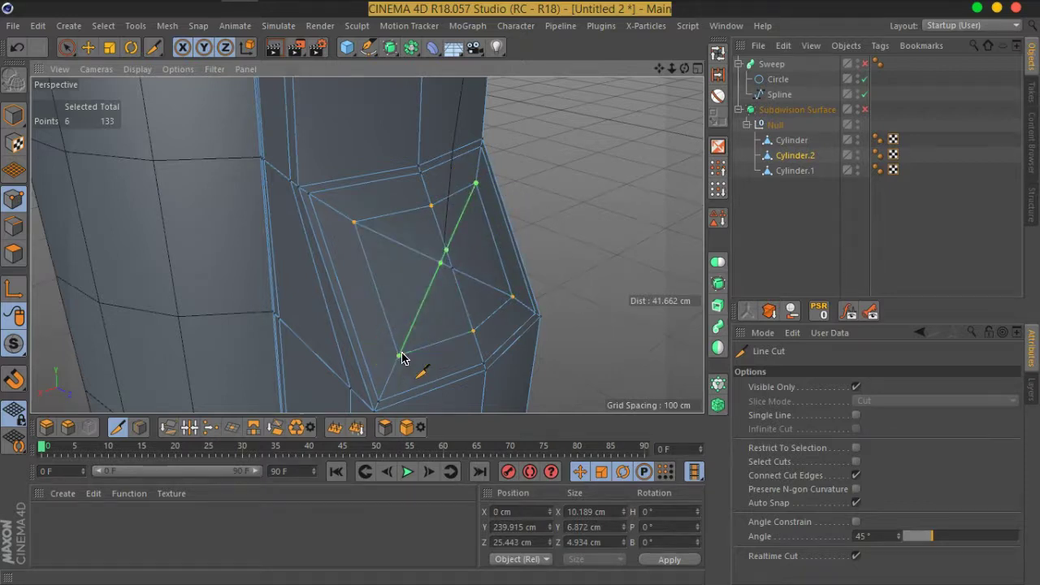
{"action": "scroll", "coordinate": [431, 283], "scroll_direction": "up", "scroll_amount": 4}
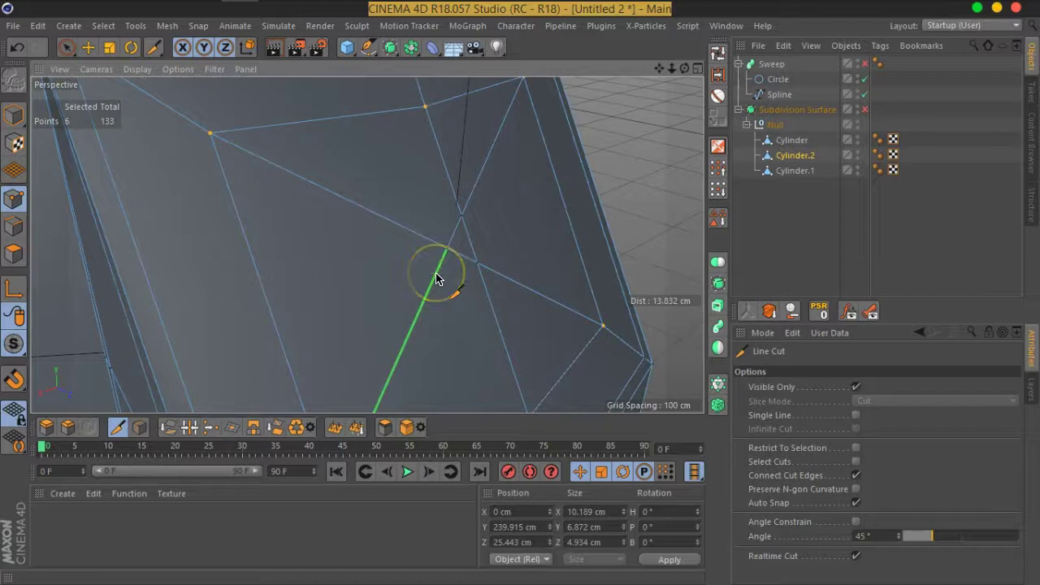
{"action": "left_click", "coordinate": [67, 48]}
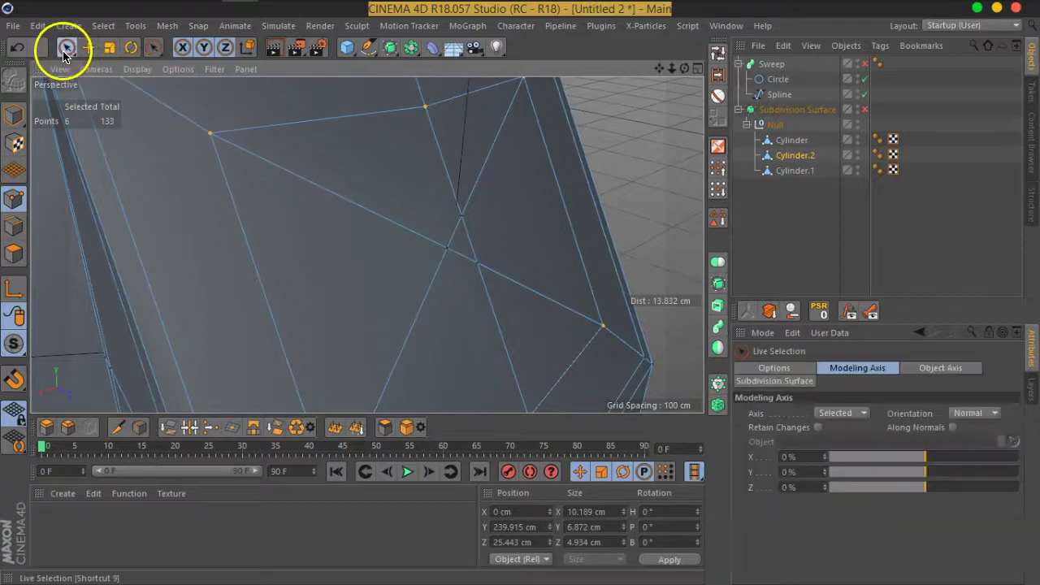
{"action": "scroll", "coordinate": [480, 287], "scroll_direction": "up", "scroll_amount": 2}
{"action": "scroll", "coordinate": [434, 295], "scroll_direction": "up", "scroll_amount": 2}
{"action": "left_click_drag", "start_coordinate": [425, 303], "coordinate": [429, 303], "text": "alt"}
Weld the stray vertex onto the centre point with Polygon Pen, leaving 131 points.
{"action": "right_click", "coordinate": [466, 298]}
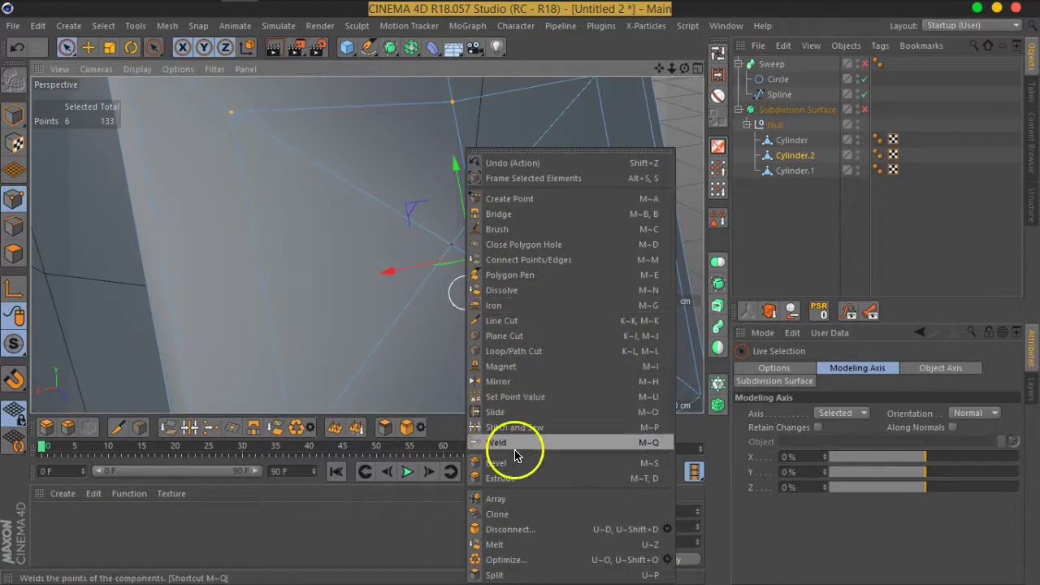
{"action": "left_click", "coordinate": [512, 279]}
{"action": "left_click_drag", "start_coordinate": [473, 221], "coordinate": [485, 271]}
{"action": "mouse_move", "coordinate": [515, 319]}
{"action": "left_mouse_down", "text": "alt"}
{"action": "mouse_move", "coordinate": [527, 255]}
{"action": "mouse_move", "coordinate": [370, 229]}
{"action": "left_mouse_up", "text": "alt"}
{"action": "left_click", "coordinate": [66, 46]}
{"action": "scroll", "coordinate": [450, 278], "scroll_direction": "down", "scroll_amount": 3}
{"action": "mouse_move", "coordinate": [447, 276]}
{"action": "left_mouse_down", "text": "alt"}
{"action": "mouse_move", "coordinate": [523, 290]}
{"action": "mouse_move", "coordinate": [501, 334]}
{"action": "left_mouse_up", "text": "alt"}
{"action": "left_click", "coordinate": [470, 342], "text": "shift"}
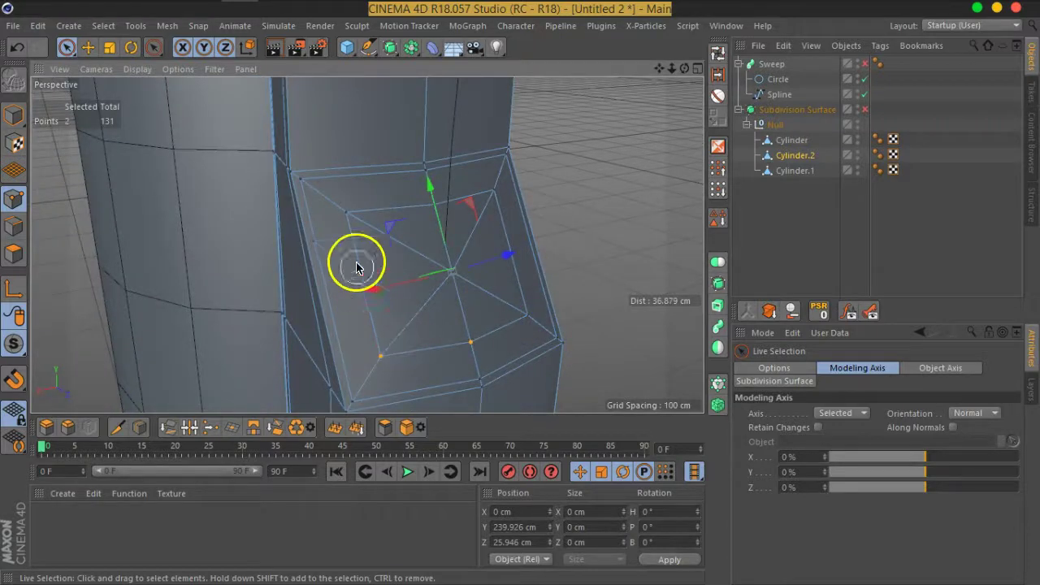
Arrange the six socket-face points with Points In Circle and scale the circle down.
{"action": "left_click_drag", "start_coordinate": [370, 218], "coordinate": [484, 207], "text": "shift"}
{"action": "left_click", "coordinate": [528, 315], "text": "shift"}
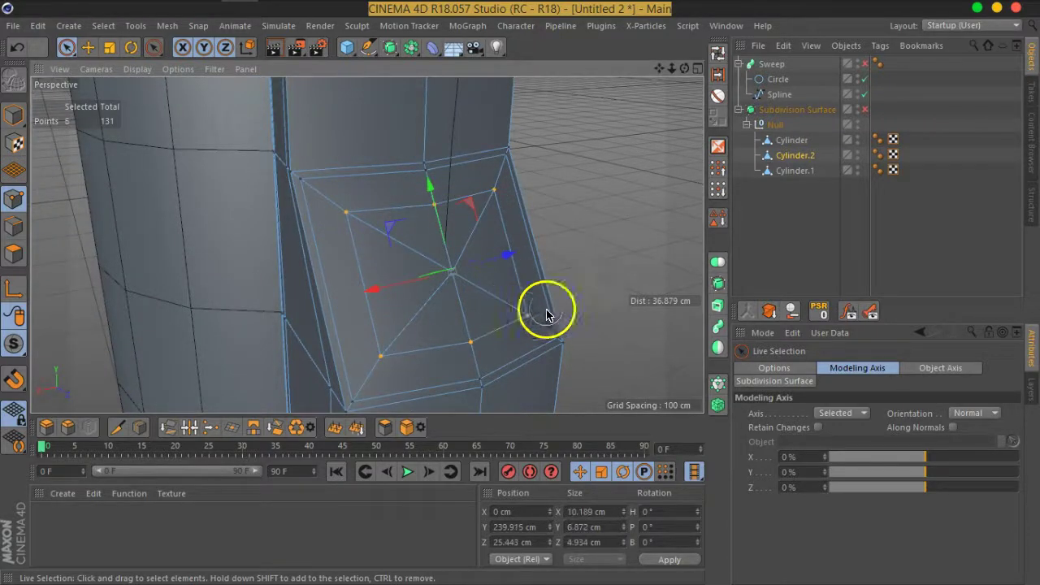
{"action": "left_click", "coordinate": [687, 25]}
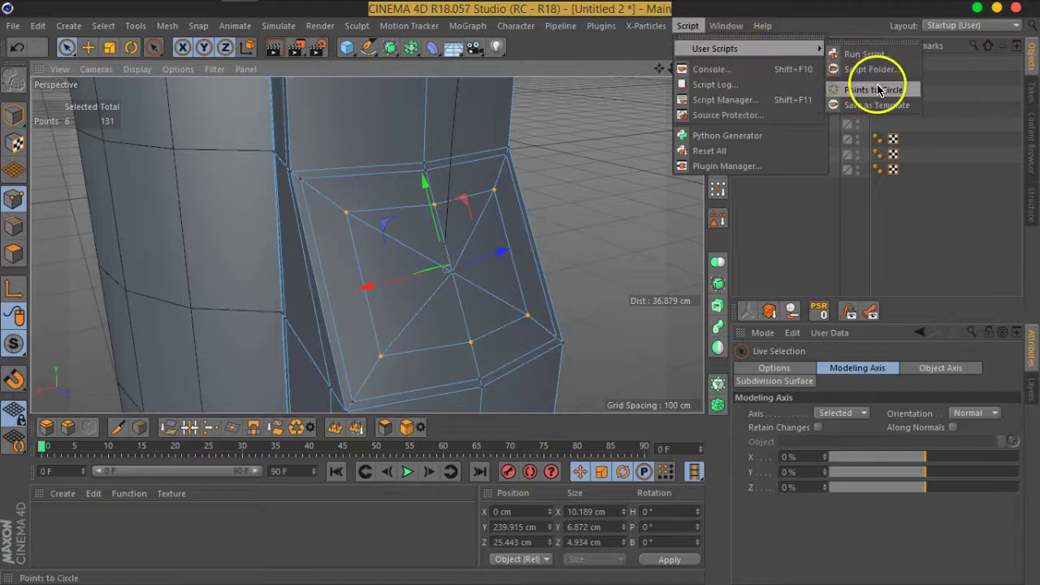
{"action": "left_click", "coordinate": [872, 90]}
{"action": "left_click", "coordinate": [109, 47]}
{"action": "mouse_move", "coordinate": [601, 239]}
{"action": "left_mouse_down"}
{"action": "mouse_move", "coordinate": [251, 336]}
{"action": "mouse_move", "coordinate": [381, 320]}
{"action": "mouse_move", "coordinate": [398, 348]}
{"action": "left_mouse_up"}
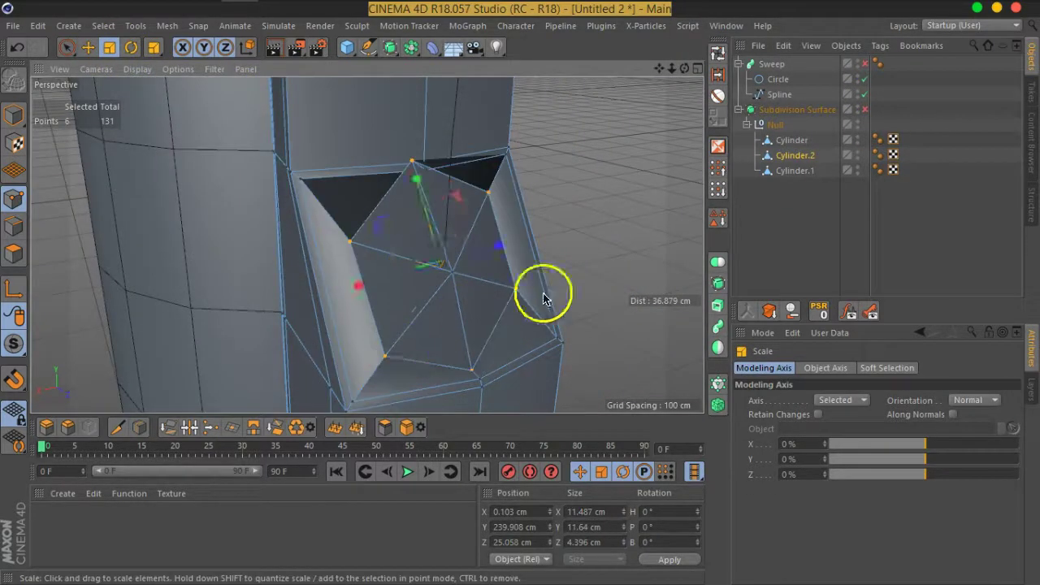
{"action": "mouse_move", "coordinate": [601, 249]}
{"action": "left_mouse_down"}
{"action": "mouse_move", "coordinate": [478, 290]}
{"action": "mouse_move", "coordinate": [558, 265]}
{"action": "mouse_move", "coordinate": [328, 272]}
{"action": "mouse_move", "coordinate": [273, 220]}
{"action": "left_mouse_up"}
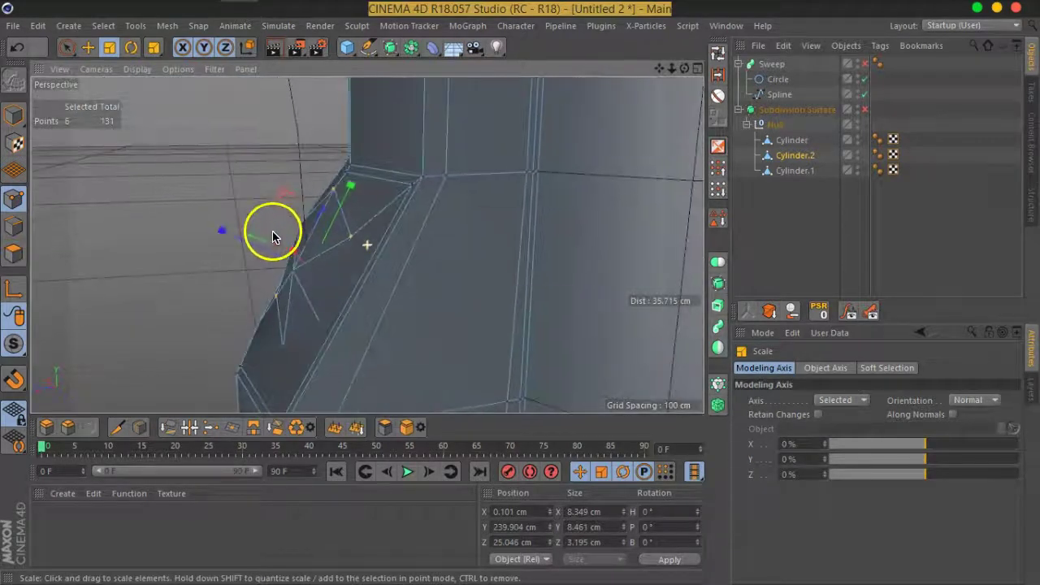
Rotate the point circle about 7° so it sits flush with the raised face.
{"action": "left_click", "coordinate": [132, 47]}
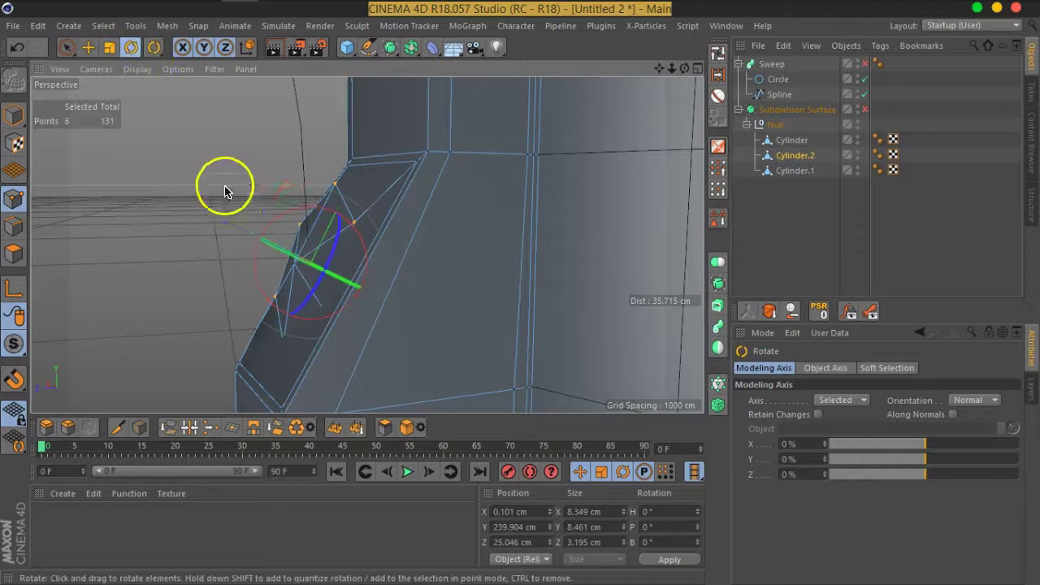
{"action": "left_click_drag", "start_coordinate": [270, 292], "coordinate": [252, 281]}
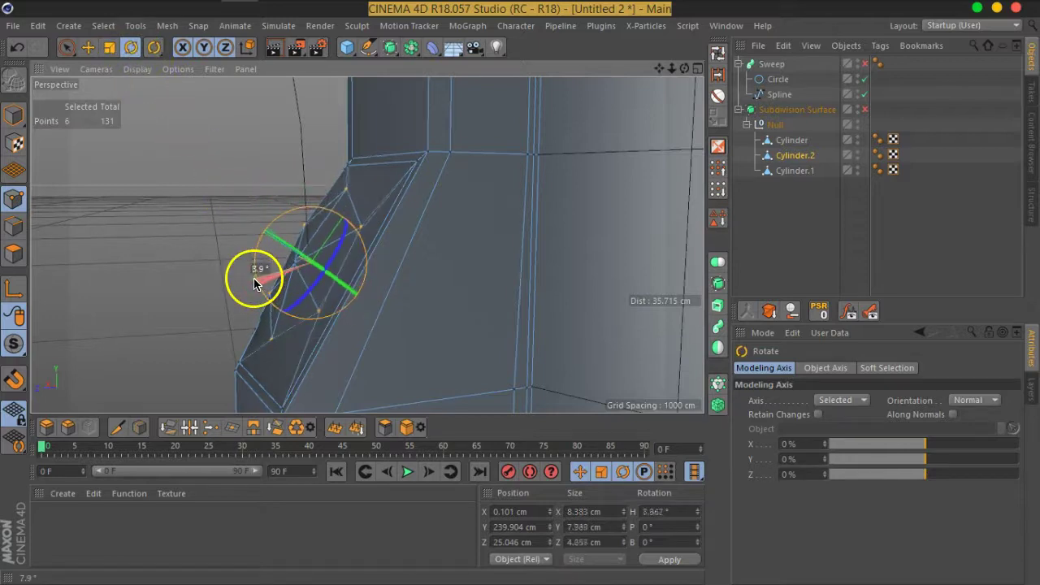
{"action": "left_click_drag", "start_coordinate": [259, 282], "coordinate": [368, 329]}
{"action": "left_click_drag", "start_coordinate": [477, 264], "coordinate": [455, 260]}
{"action": "mouse_move", "coordinate": [349, 325]}
{"action": "left_mouse_down", "text": "alt"}
{"action": "mouse_move", "coordinate": [434, 301]}
{"action": "mouse_move", "coordinate": [583, 291]}
{"action": "mouse_move", "coordinate": [548, 376]}
{"action": "mouse_move", "coordinate": [551, 425]}
{"action": "mouse_move", "coordinate": [601, 441]}
{"action": "mouse_move", "coordinate": [511, 320]}
{"action": "mouse_move", "coordinate": [344, 235]}
{"action": "mouse_move", "coordinate": [330, 122]}
{"action": "left_mouse_up", "text": "alt"}
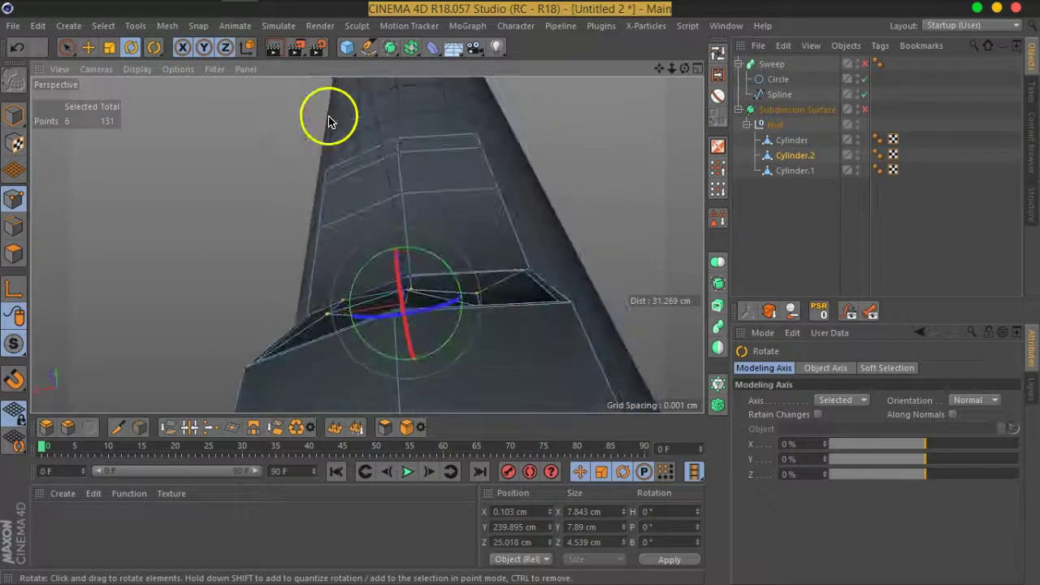
{"action": "left_click_drag", "start_coordinate": [447, 271], "coordinate": [445, 268]}
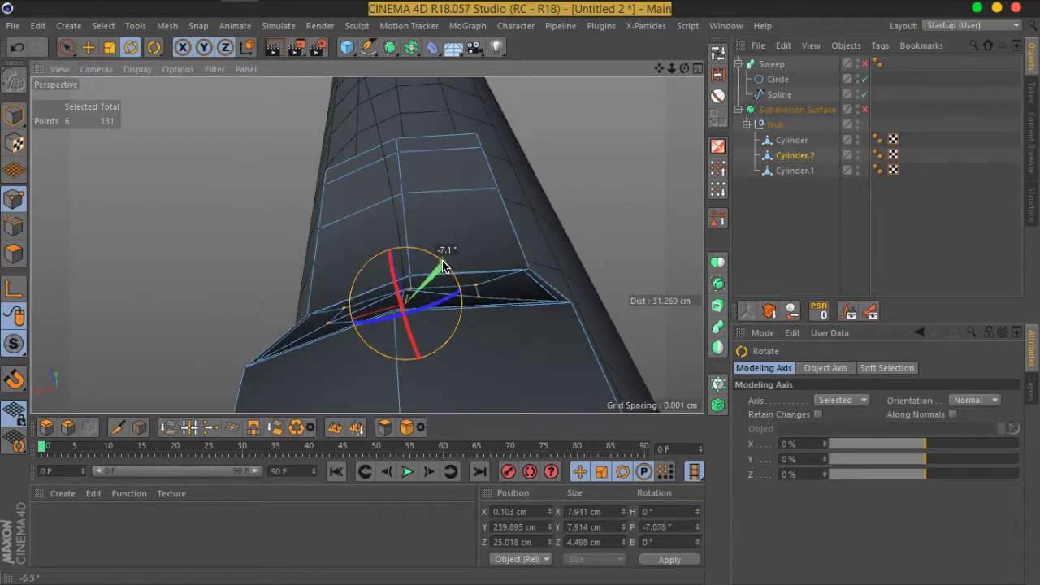
{"action": "mouse_move", "coordinate": [372, 332]}
{"action": "left_mouse_down", "text": "alt"}
{"action": "mouse_move", "coordinate": [488, 418]}
{"action": "mouse_move", "coordinate": [116, 368]}
{"action": "left_mouse_up", "text": "alt"}
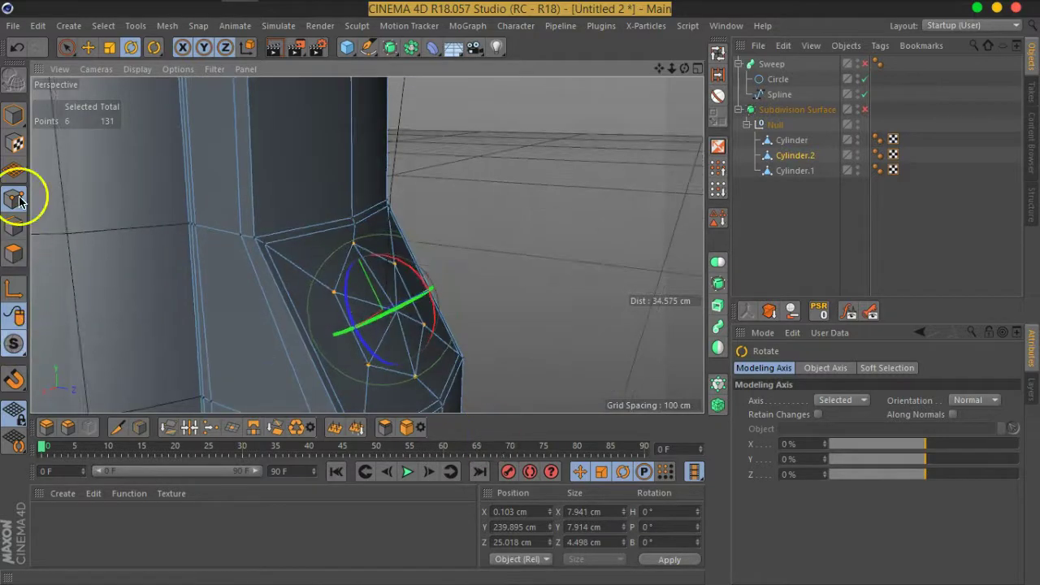
Delete the six inner socket polygons to open a hole.
{"action": "left_click", "coordinate": [16, 253]}
{"action": "left_click", "coordinate": [66, 47]}
{"action": "left_click_drag", "start_coordinate": [418, 290], "coordinate": [372, 316], "text": "alt"}
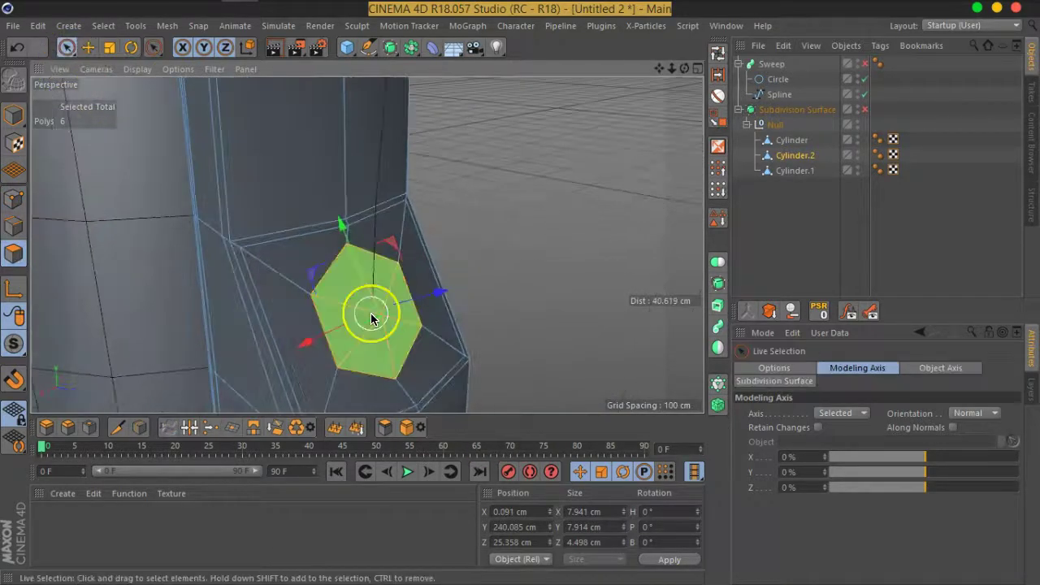
{"action": "key", "text": "Delete"}
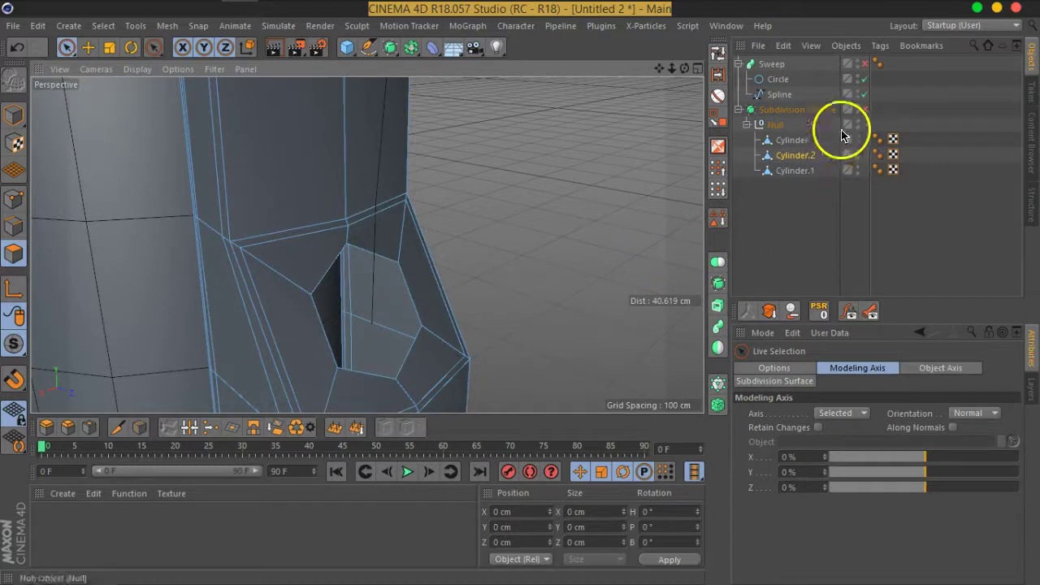
With smoothing and the cable shown, push the hole's edge loop about 1.16 cm inward.
{"action": "left_click", "coordinate": [865, 109]}
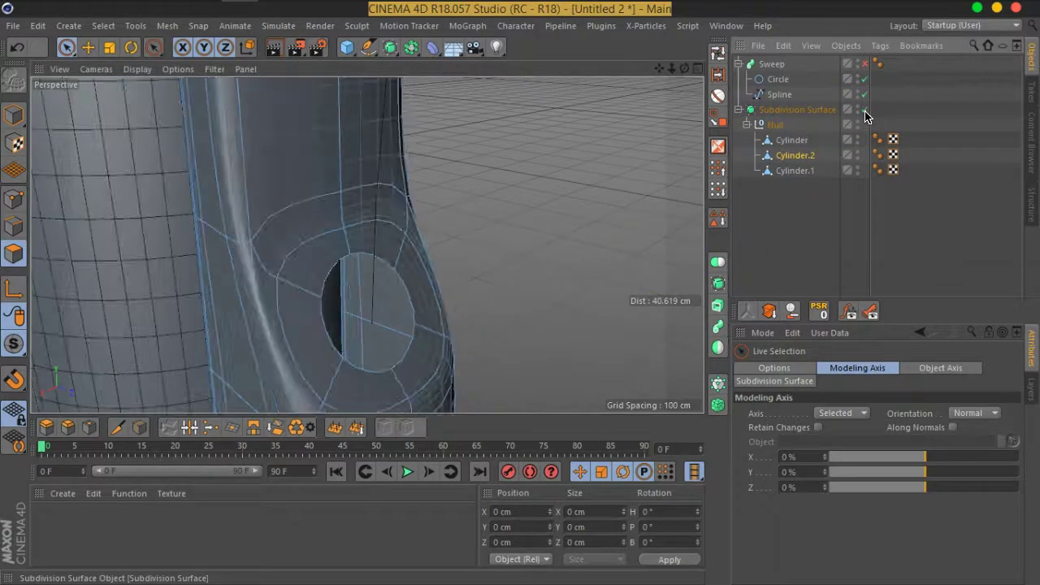
{"action": "left_click", "coordinate": [10, 250]}
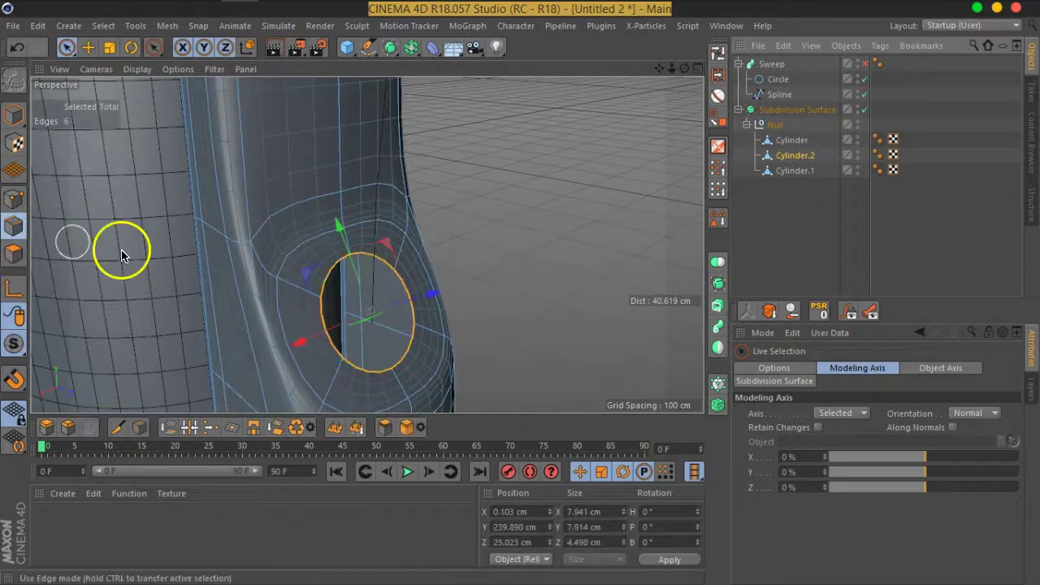
{"action": "key", "text": "s"}
{"action": "left_click", "coordinate": [866, 64]}
{"action": "mouse_move", "coordinate": [483, 302]}
{"action": "left_mouse_down", "text": "alt"}
{"action": "mouse_move", "coordinate": [482, 281]}
{"action": "mouse_move", "coordinate": [434, 258]}
{"action": "mouse_move", "coordinate": [453, 242]}
{"action": "mouse_move", "coordinate": [477, 308]}
{"action": "mouse_move", "coordinate": [478, 284]}
{"action": "left_mouse_up", "text": "alt"}
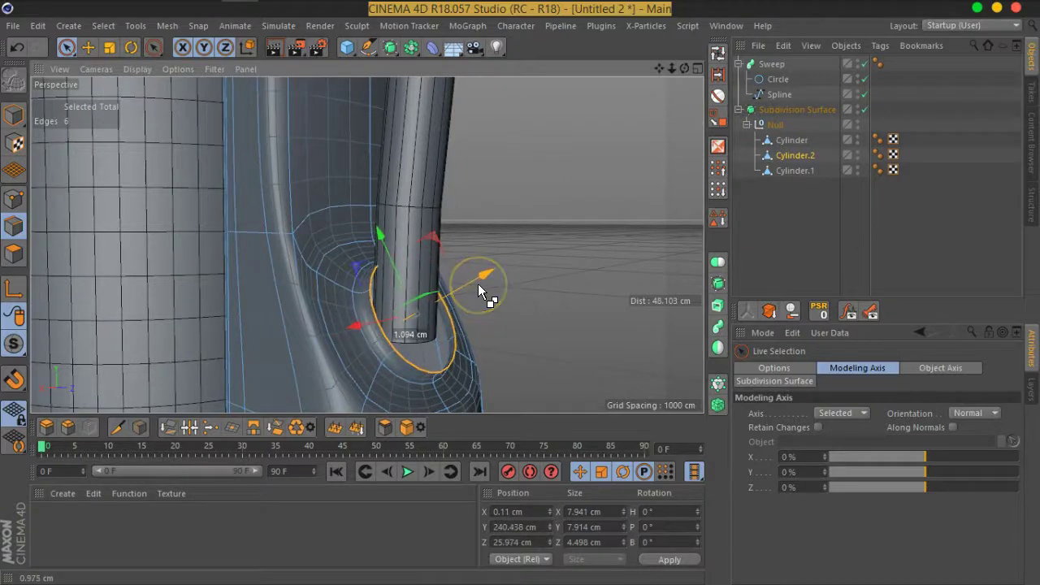
{"action": "mouse_move", "coordinate": [477, 284]}
{"action": "left_mouse_down"}
{"action": "mouse_move", "coordinate": [418, 279]}
{"action": "mouse_move", "coordinate": [434, 302]}
{"action": "mouse_move", "coordinate": [325, 319]}
{"action": "mouse_move", "coordinate": [370, 268]}
{"action": "left_mouse_up"}
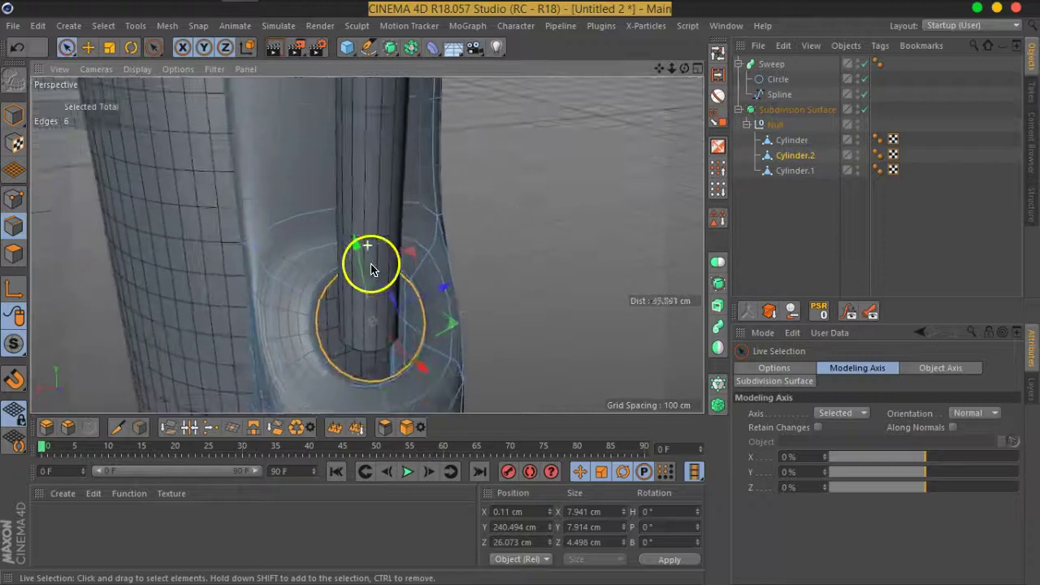
{"action": "mouse_move", "coordinate": [502, 260]}
{"action": "left_mouse_down", "text": "alt"}
{"action": "mouse_move", "coordinate": [414, 271]}
{"action": "mouse_move", "coordinate": [441, 272]}
{"action": "mouse_move", "coordinate": [451, 246]}
{"action": "mouse_move", "coordinate": [524, 301]}
{"action": "left_mouse_up", "text": "alt"}
{"action": "scroll", "coordinate": [466, 263], "scroll_direction": "up", "scroll_amount": 3}
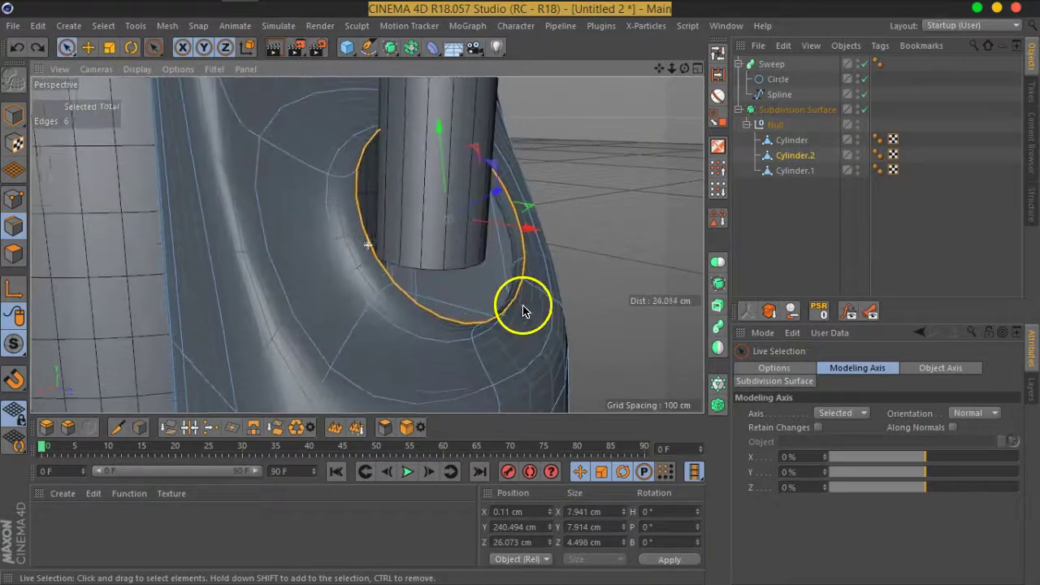
Turn Subdivision Surface off again and select the cable's Spline path.
{"action": "left_click", "coordinate": [863, 109]}
{"action": "mouse_move", "coordinate": [506, 225]}
{"action": "left_mouse_down", "text": "alt"}
{"action": "mouse_move", "coordinate": [504, 268]}
{"action": "mouse_move", "coordinate": [527, 281]}
{"action": "mouse_move", "coordinate": [504, 292]}
{"action": "mouse_move", "coordinate": [529, 302]}
{"action": "left_mouse_up", "text": "alt"}
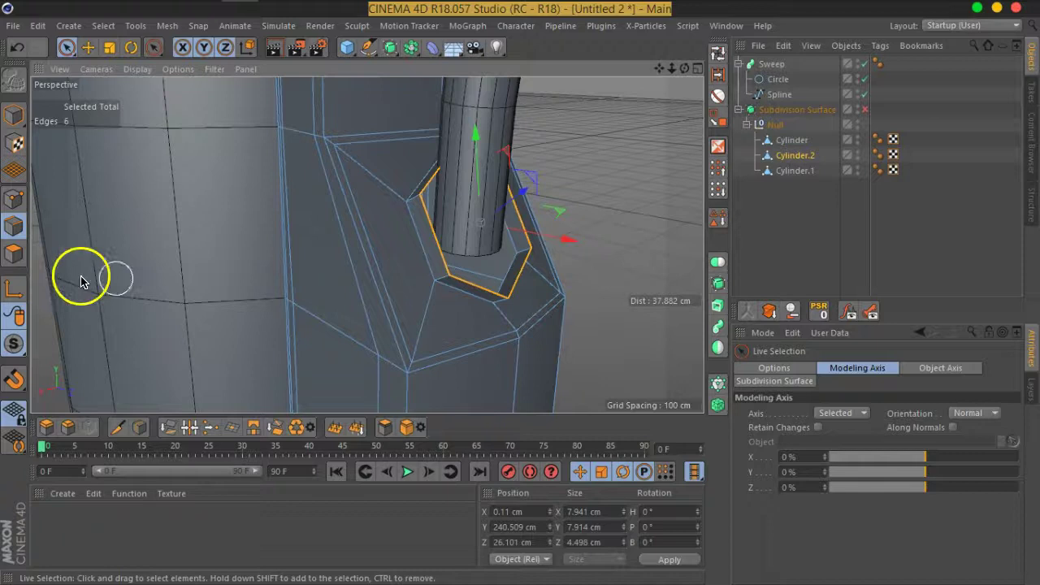
{"action": "left_click", "coordinate": [14, 253]}
{"action": "mouse_move", "coordinate": [542, 325]}
{"action": "left_mouse_down", "text": "alt"}
{"action": "mouse_move", "coordinate": [482, 319]}
{"action": "mouse_move", "coordinate": [541, 321]}
{"action": "left_mouse_up", "text": "alt"}
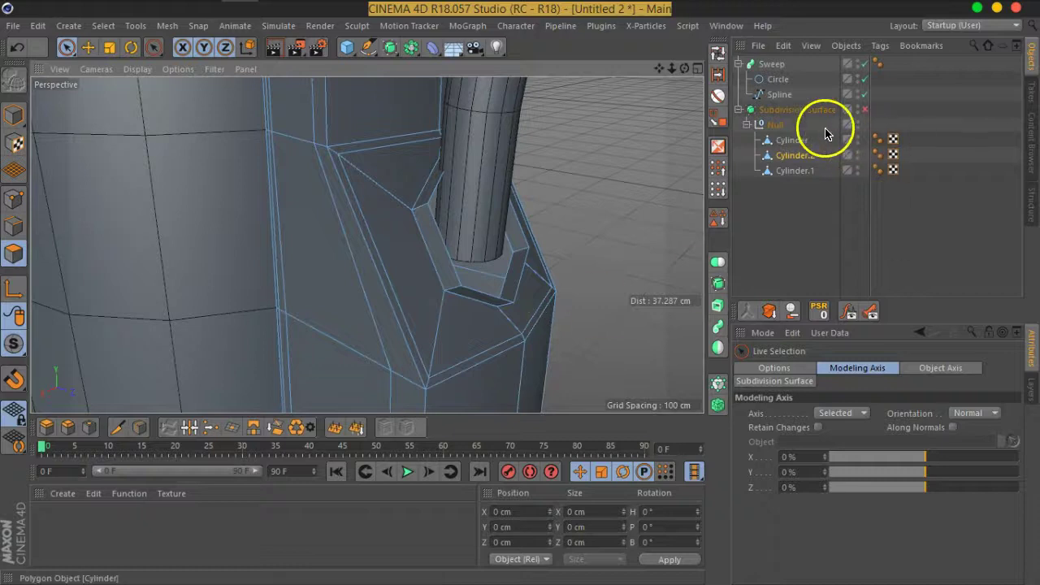
{"action": "left_click", "coordinate": [780, 94]}
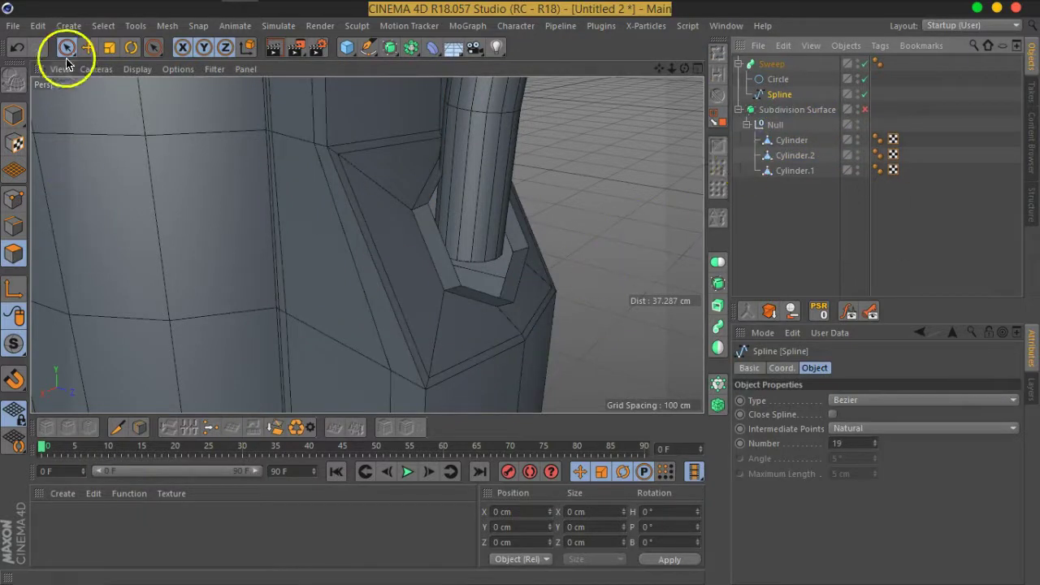
Box-select the cable spline's end point and activate the Rotate tool.
{"action": "left_click_drag", "start_coordinate": [67, 47], "coordinate": [122, 98]}
{"action": "left_click_drag", "start_coordinate": [595, 134], "coordinate": [319, 336]}
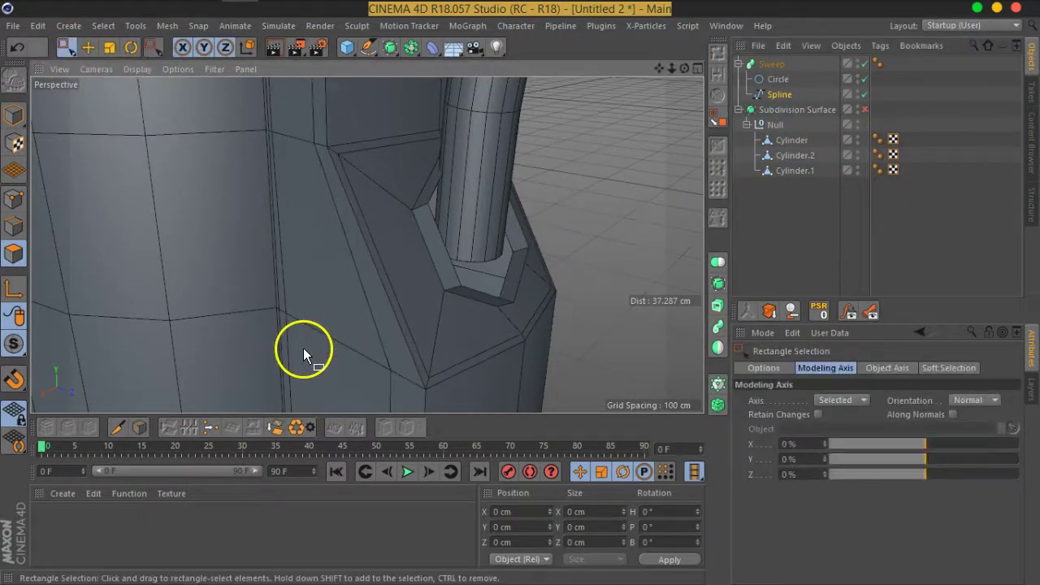
{"action": "left_click", "coordinate": [14, 199]}
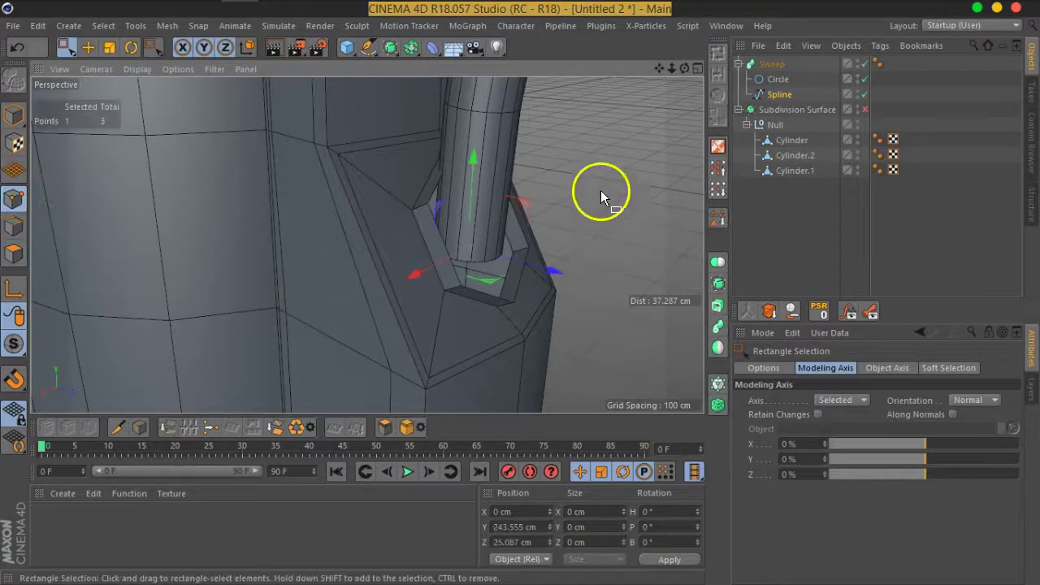
{"action": "left_click", "coordinate": [131, 47]}
{"action": "mouse_move", "coordinate": [352, 209]}
{"action": "left_mouse_down", "text": "alt"}
{"action": "mouse_move", "coordinate": [401, 251]}
{"action": "mouse_move", "coordinate": [502, 255]}
{"action": "mouse_move", "coordinate": [529, 279]}
{"action": "mouse_move", "coordinate": [350, 291]}
{"action": "mouse_move", "coordinate": [442, 274]}
{"action": "left_mouse_up", "text": "alt"}
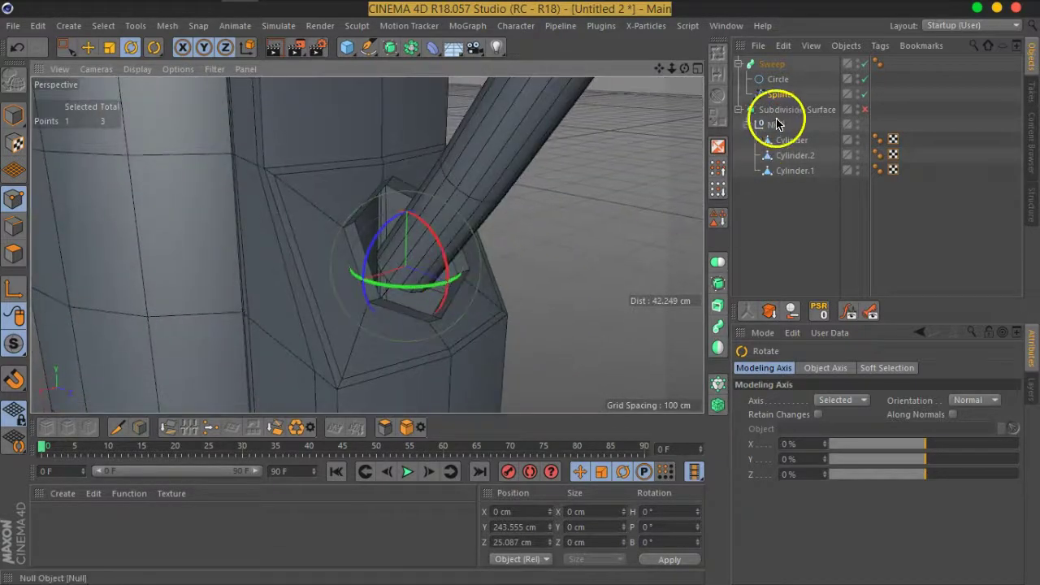
Select Cylinder.2's hexagonal rim loop and scale it down to about 63%.
{"action": "left_click", "coordinate": [793, 154]}
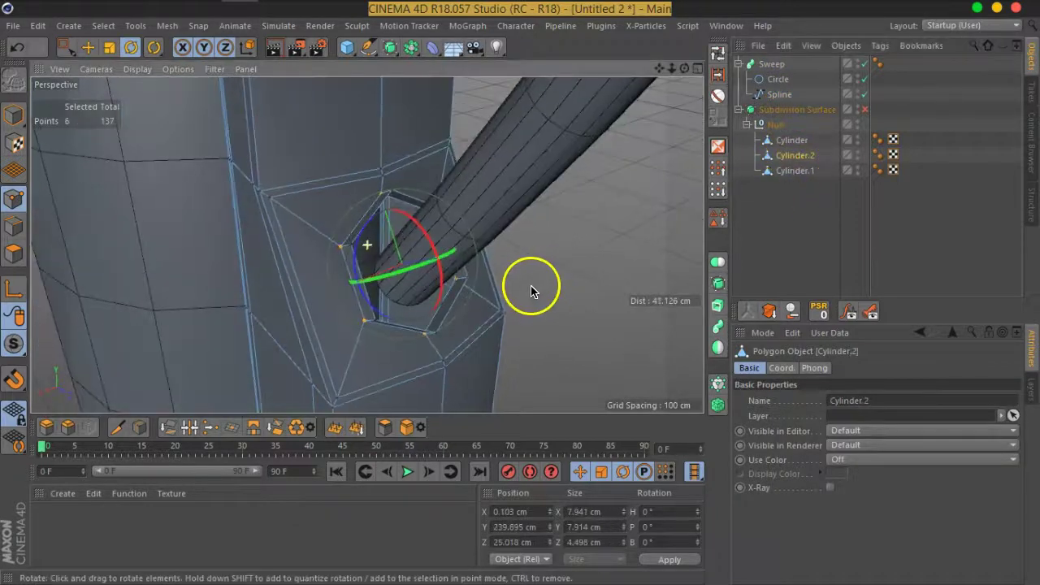
{"action": "left_click", "coordinate": [19, 225], "text": "ctrl"}
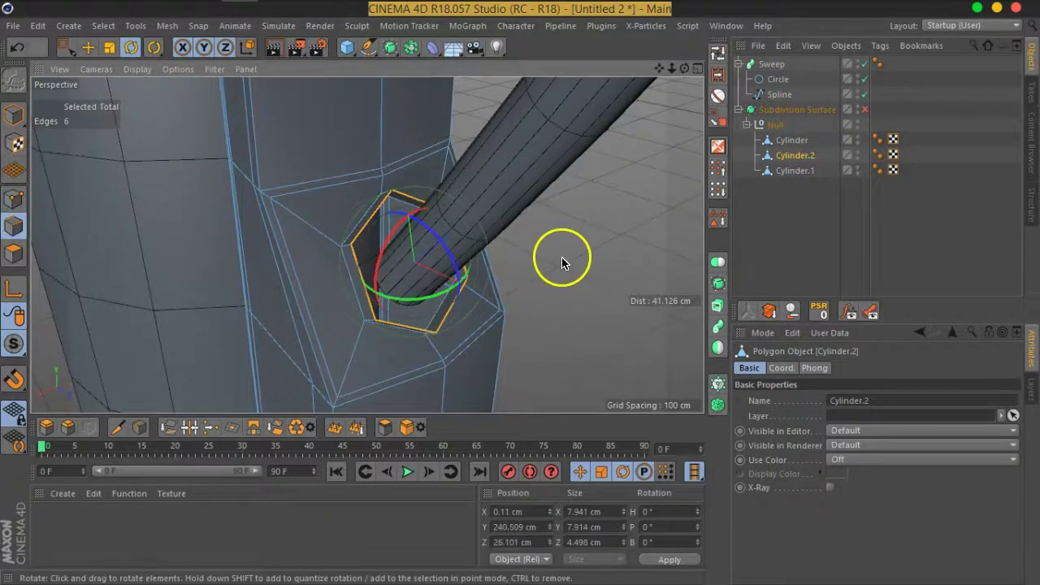
{"action": "left_click_drag", "start_coordinate": [563, 262], "coordinate": [546, 213], "text": "alt"}
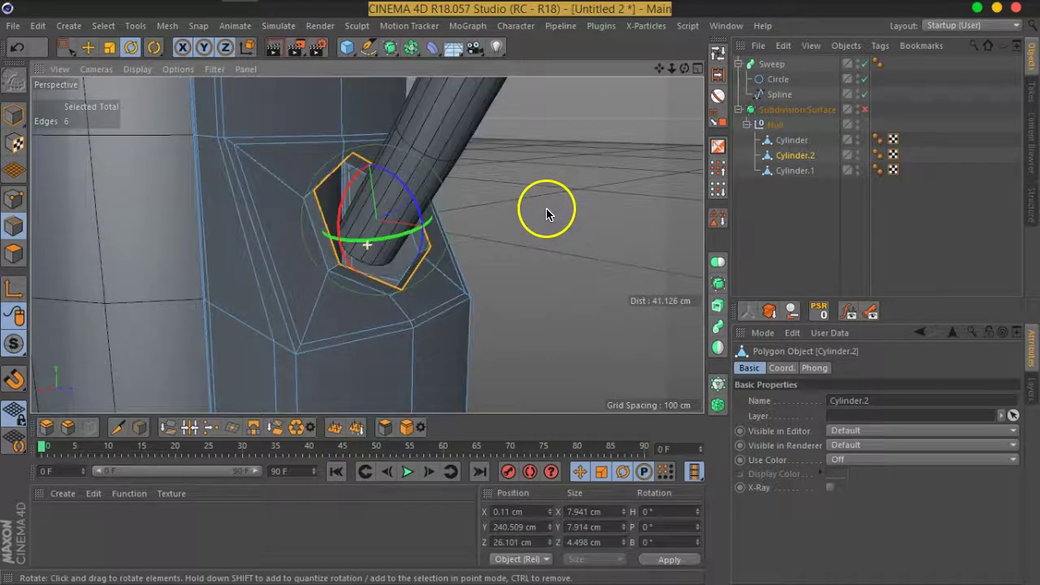
{"action": "left_click", "coordinate": [109, 46]}
{"action": "left_click_drag", "start_coordinate": [278, 228], "coordinate": [329, 228], "text": "alt"}
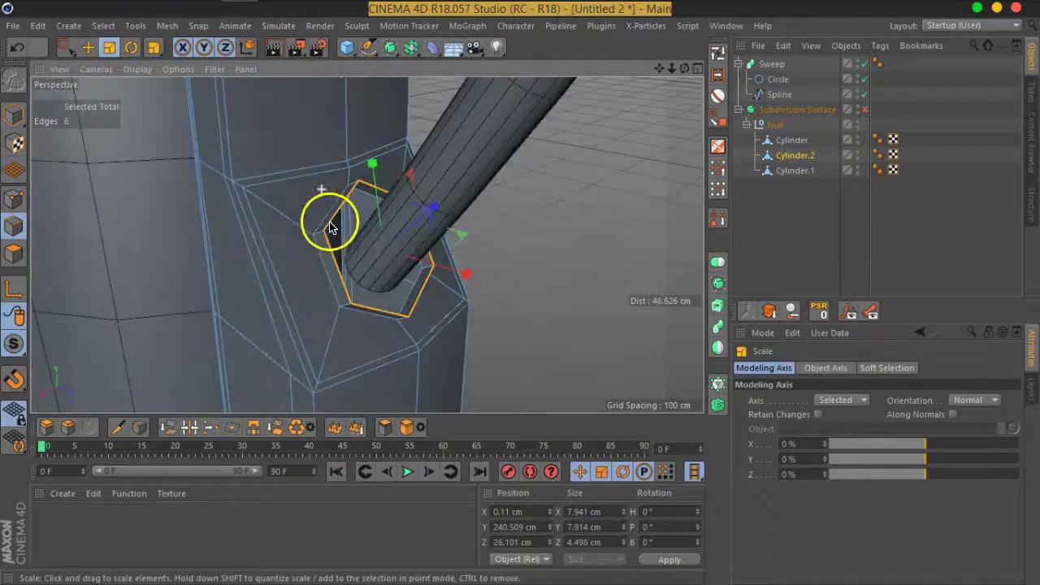
{"action": "left_click_drag", "start_coordinate": [600, 263], "coordinate": [565, 268]}
{"action": "mouse_move", "coordinate": [452, 263]}
{"action": "left_mouse_down"}
{"action": "mouse_move", "coordinate": [324, 266]}
{"action": "mouse_move", "coordinate": [343, 273]}
{"action": "left_mouse_up"}
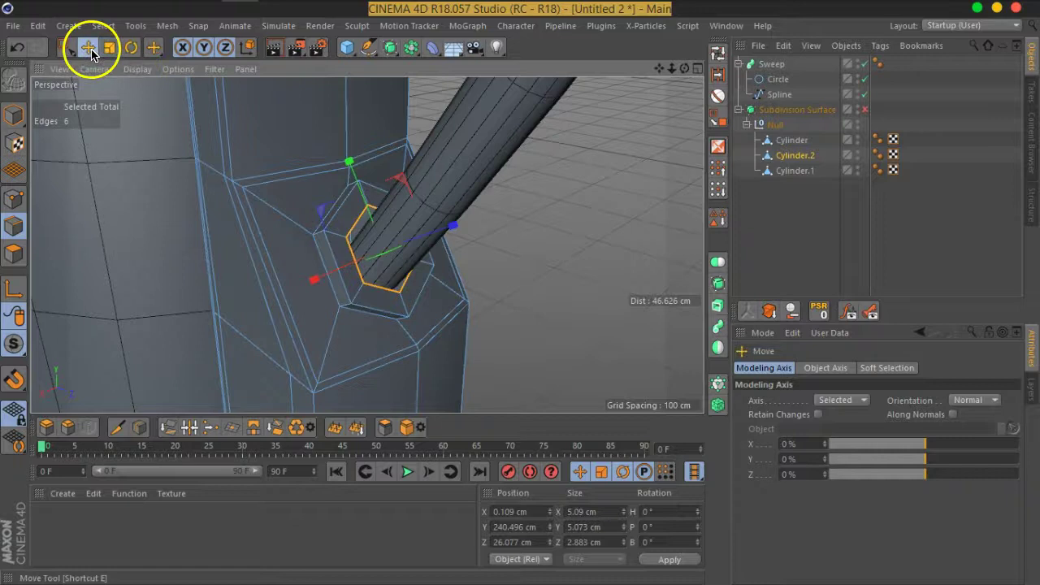
{"action": "scroll", "coordinate": [352, 255], "scroll_direction": "up", "scroll_amount": 1}
{"action": "scroll", "coordinate": [379, 283], "scroll_direction": "up", "scroll_amount": 2}
{"action": "scroll", "coordinate": [371, 255], "scroll_direction": "up", "scroll_amount": 2}
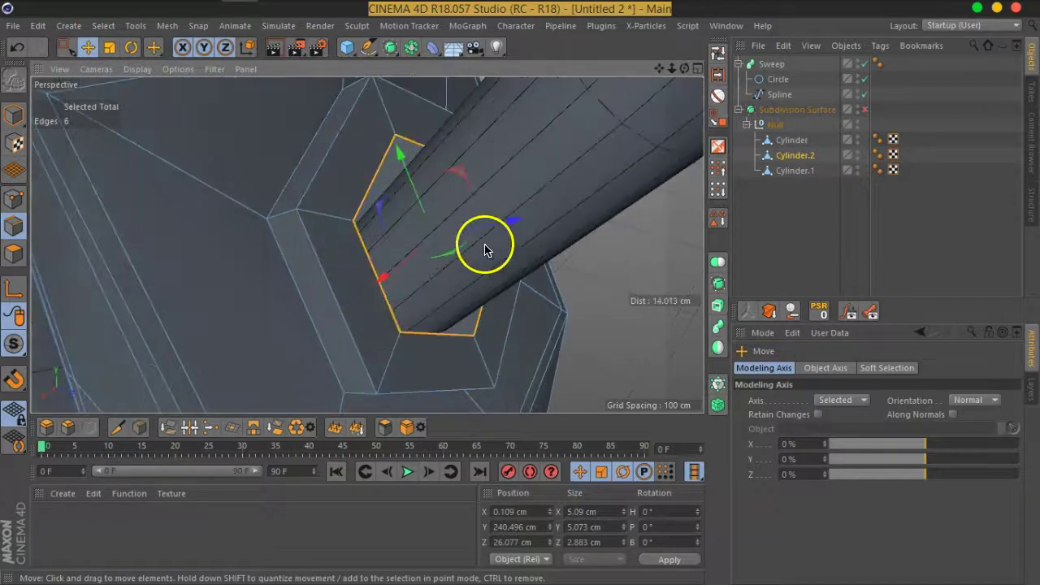
Slide the rim loop 1.23 cm deeper, rescale it to about 73%, and nudge it into place.
{"action": "left_click_drag", "start_coordinate": [507, 222], "coordinate": [471, 235]}
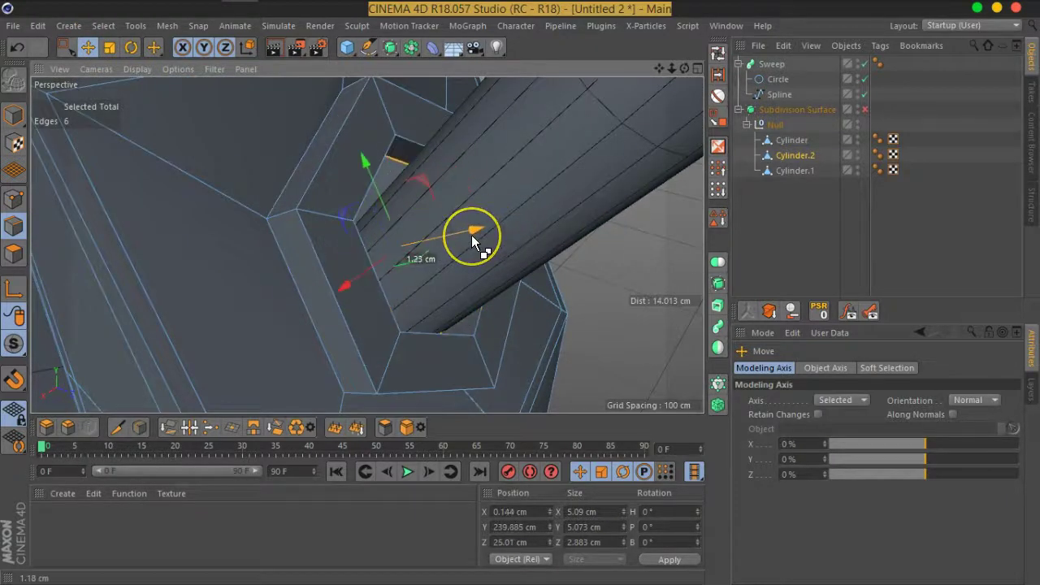
{"action": "left_click", "coordinate": [109, 47]}
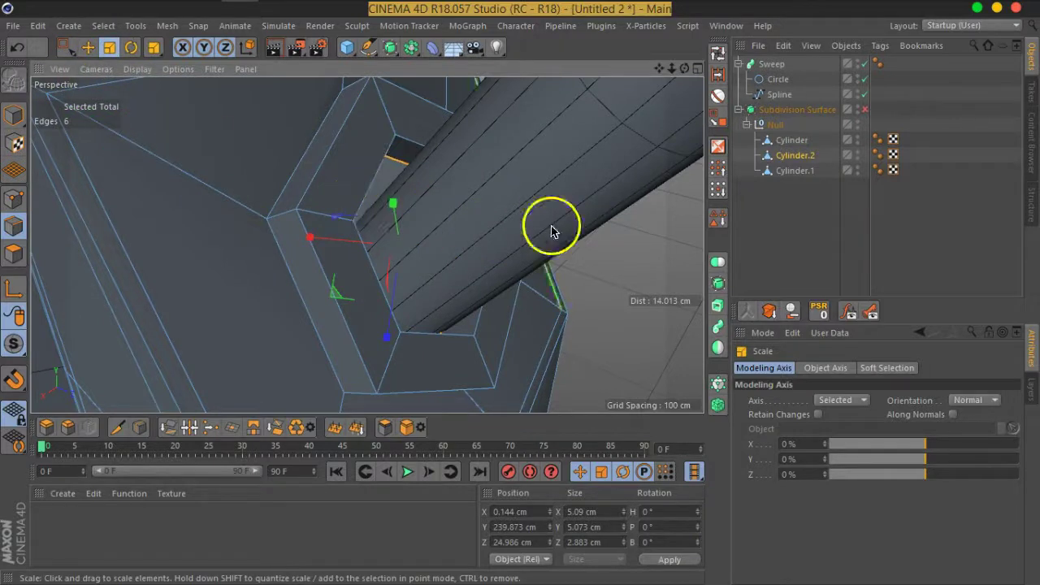
{"action": "left_click_drag", "start_coordinate": [648, 253], "coordinate": [522, 327]}
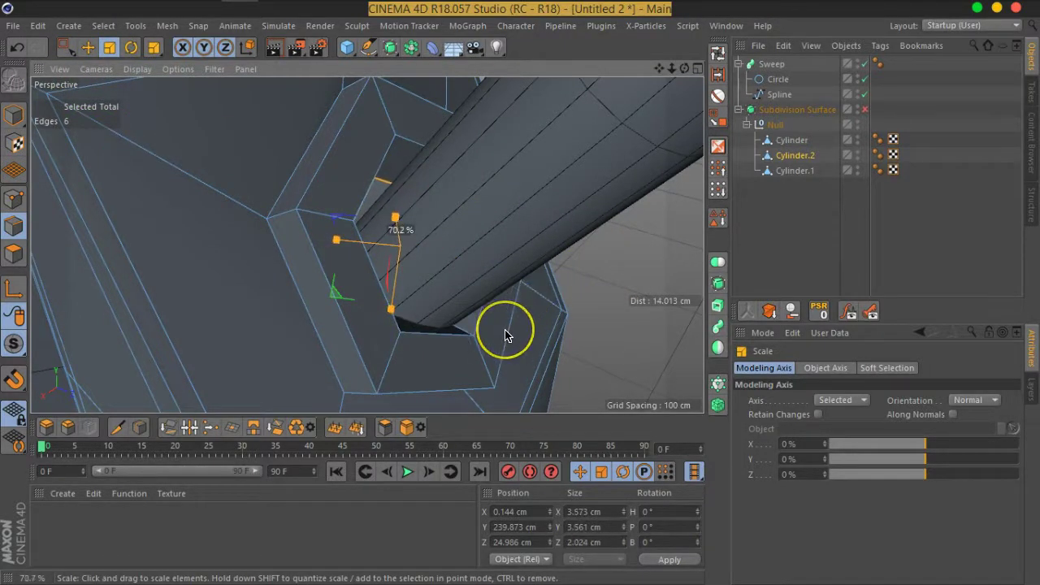
{"action": "left_click_drag", "start_coordinate": [459, 365], "coordinate": [483, 323]}
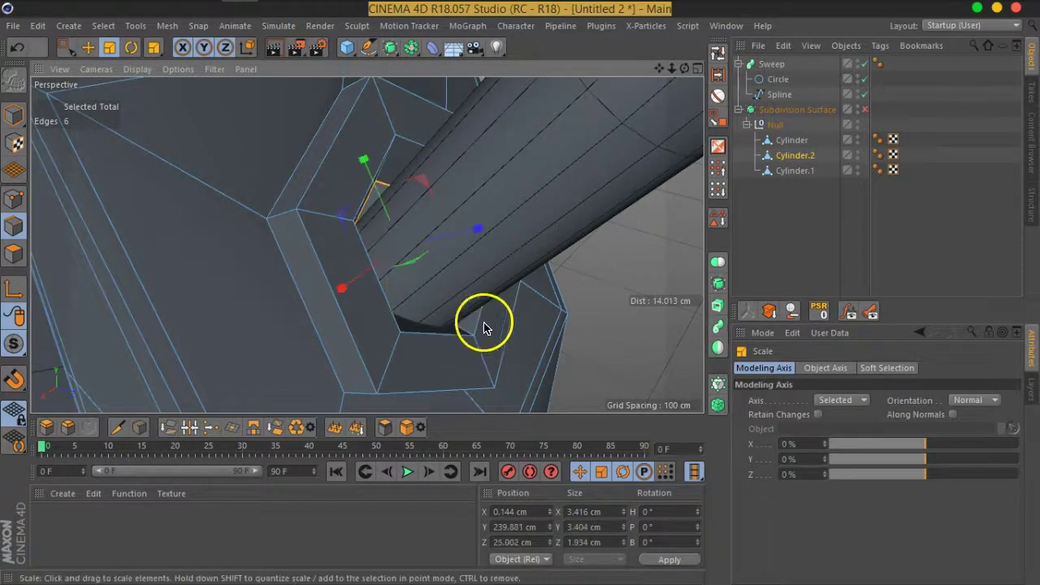
{"action": "left_click", "coordinate": [88, 48]}
{"action": "left_click_drag", "start_coordinate": [387, 260], "coordinate": [388, 262]}
Raise the cable Spline's end point about 0.67 cm to Y 244.228 cm, then reselect Cylinder.2.
{"action": "left_click", "coordinate": [785, 95]}
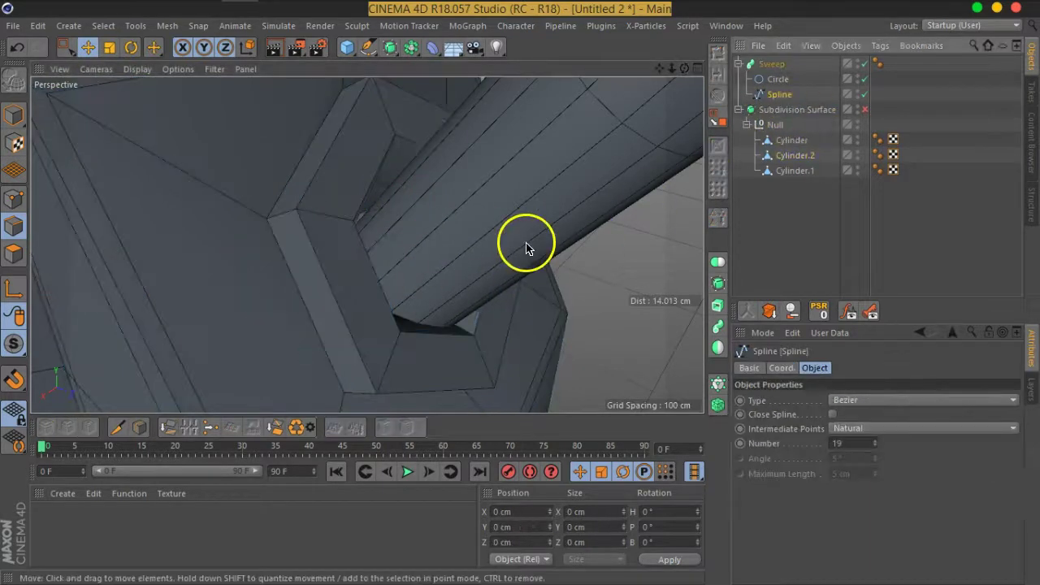
{"action": "left_click", "coordinate": [24, 198]}
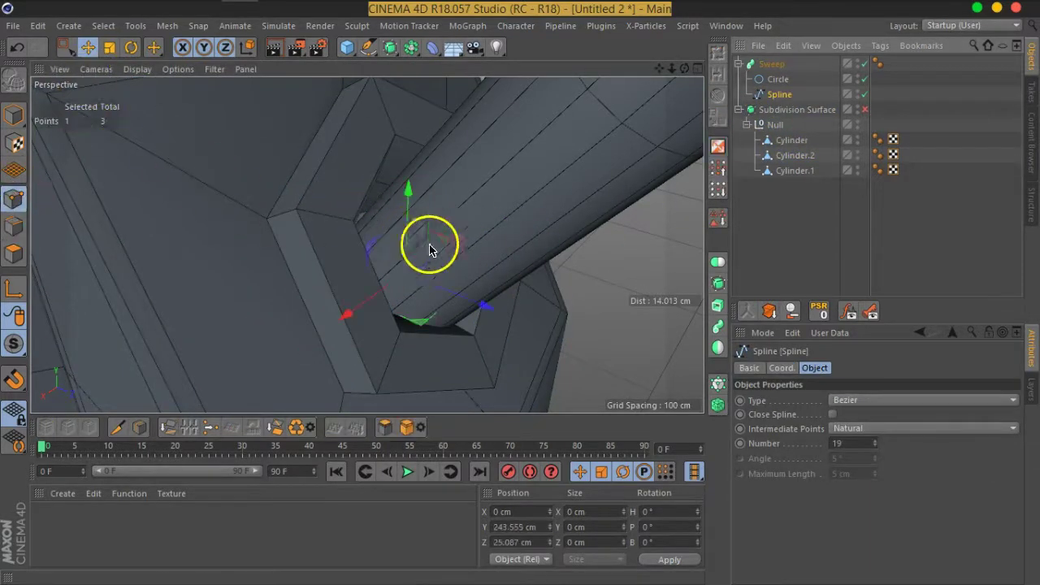
{"action": "scroll", "coordinate": [431, 244], "scroll_direction": "up", "scroll_amount": 2}
{"action": "mouse_move", "coordinate": [433, 236]}
{"action": "left_mouse_down", "text": "alt"}
{"action": "mouse_move", "coordinate": [417, 244]}
{"action": "mouse_move", "coordinate": [417, 263]}
{"action": "left_mouse_up", "text": "alt"}
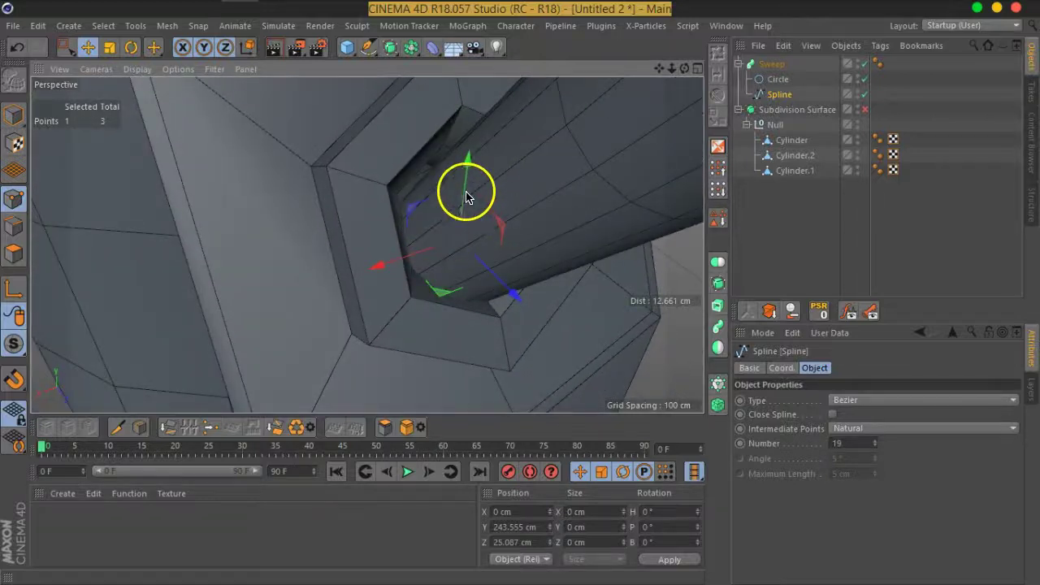
{"action": "mouse_move", "coordinate": [464, 190]}
{"action": "left_mouse_down"}
{"action": "mouse_move", "coordinate": [464, 174]}
{"action": "mouse_move", "coordinate": [429, 267]}
{"action": "left_mouse_up"}
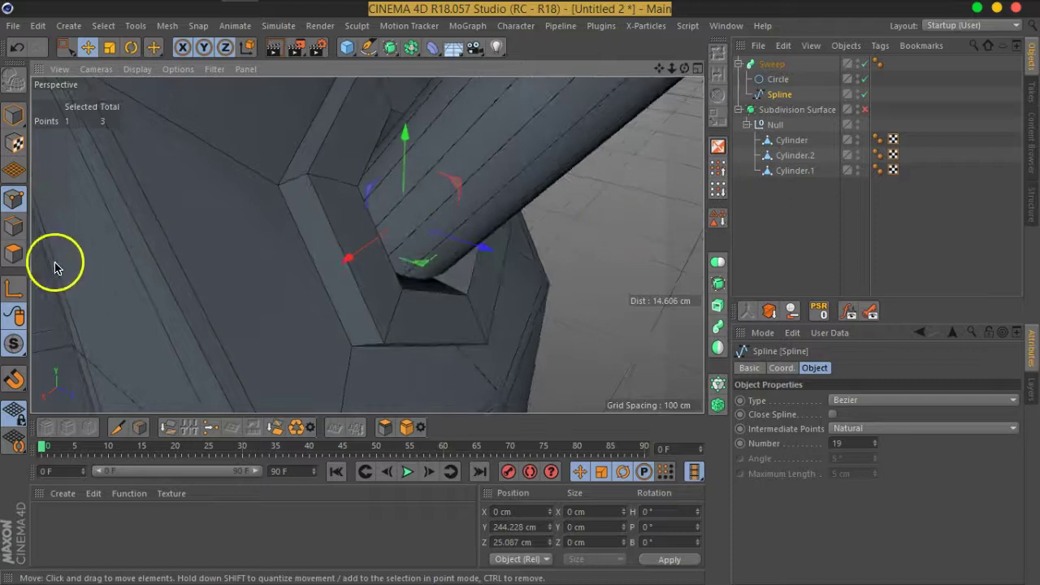
{"action": "left_click", "coordinate": [14, 254]}
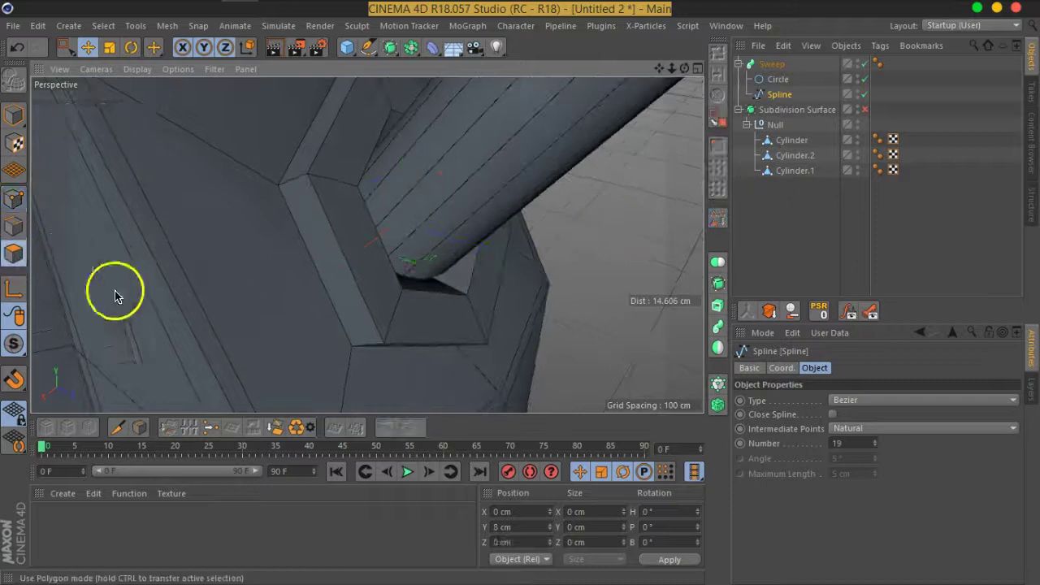
{"action": "left_click", "coordinate": [785, 157]}
Loop-select six rim polygons on Cylinder.2 and briefly preview them with Subdivision Surface smoothing.
{"action": "left_click", "coordinate": [718, 62]}
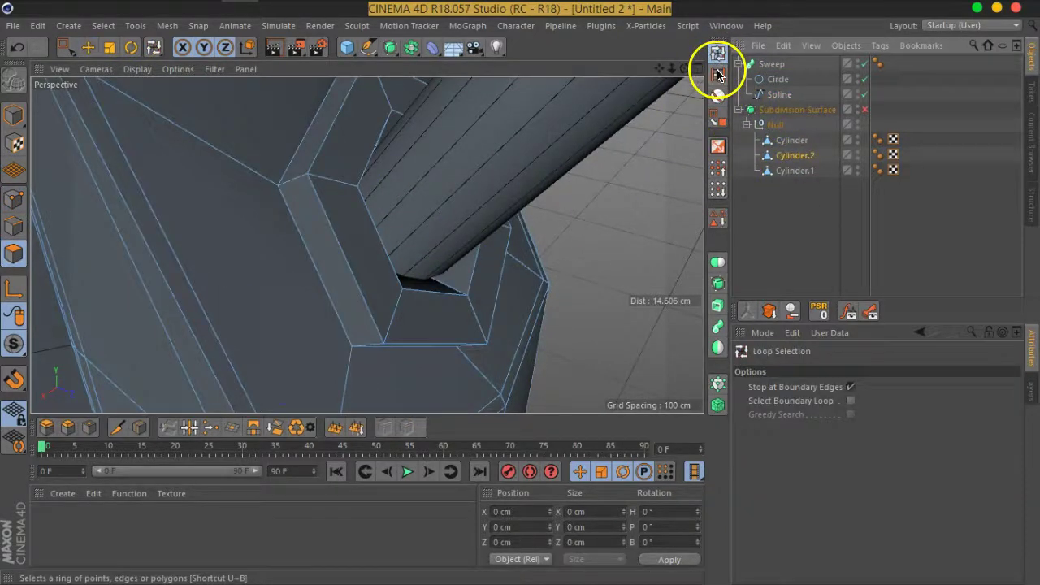
{"action": "left_click", "coordinate": [455, 345]}
{"action": "mouse_move", "coordinate": [455, 345]}
{"action": "left_mouse_down", "text": "alt"}
{"action": "mouse_move", "coordinate": [425, 344]}
{"action": "mouse_move", "coordinate": [438, 297]}
{"action": "mouse_move", "coordinate": [426, 289]}
{"action": "mouse_move", "coordinate": [442, 314]}
{"action": "left_mouse_up", "text": "alt"}
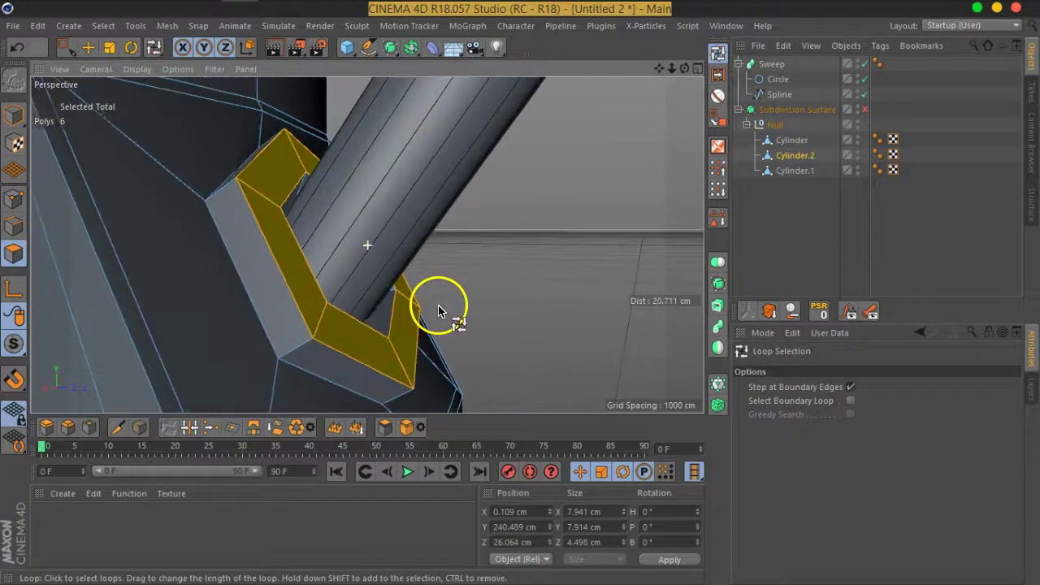
{"action": "left_click", "coordinate": [865, 110]}
{"action": "mouse_move", "coordinate": [529, 279]}
{"action": "left_mouse_down", "text": "alt"}
{"action": "mouse_move", "coordinate": [372, 251]}
{"action": "mouse_move", "coordinate": [499, 268]}
{"action": "mouse_move", "coordinate": [431, 311]}
{"action": "mouse_move", "coordinate": [441, 295]}
{"action": "left_mouse_up", "text": "alt"}
{"action": "left_click", "coordinate": [865, 109]}
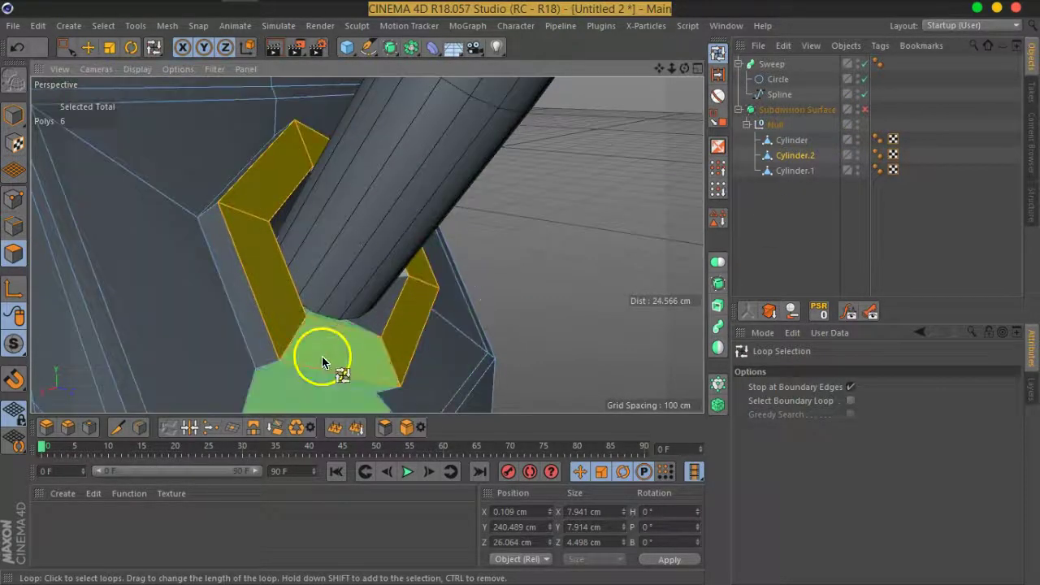
Live-select a two-polygon strip of the socket rim and turn Subdivision Surface smoothing back on.
{"action": "left_click_drag", "start_coordinate": [71, 47], "coordinate": [106, 65]}
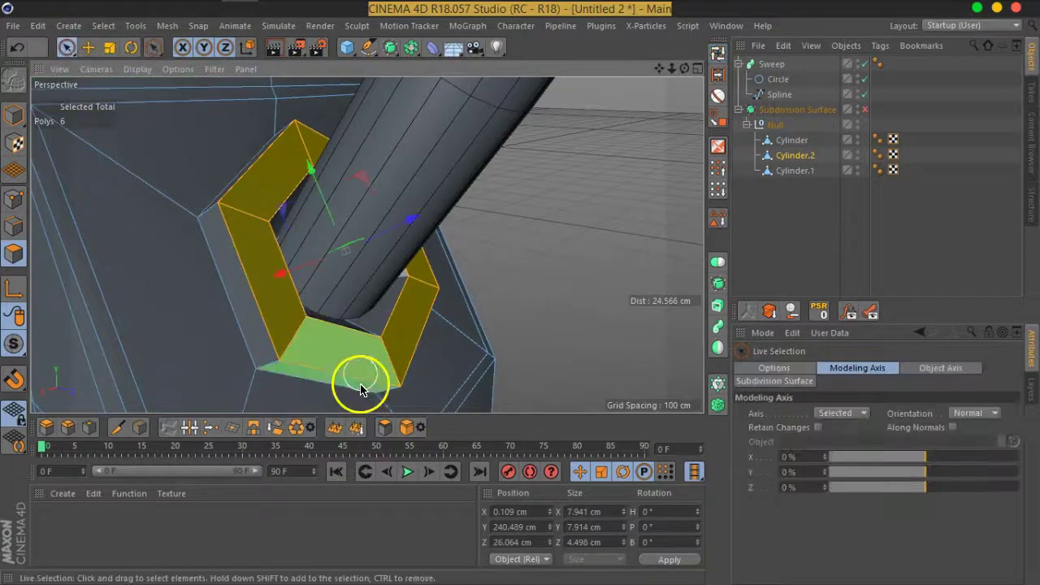
{"action": "left_click_drag", "start_coordinate": [360, 376], "coordinate": [343, 342], "text": "alt"}
{"action": "left_click", "coordinate": [280, 327]}
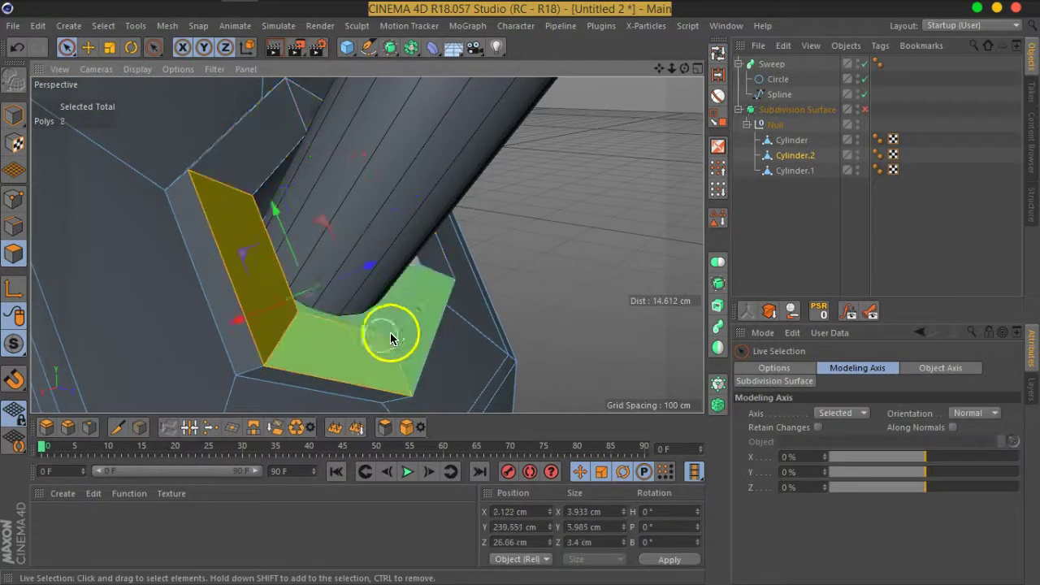
{"action": "scroll", "coordinate": [412, 334], "scroll_direction": "up", "scroll_amount": 3}
{"action": "mouse_move", "coordinate": [412, 338]}
{"action": "left_mouse_down", "text": "alt"}
{"action": "mouse_move", "coordinate": [396, 349]}
{"action": "mouse_move", "coordinate": [299, 343]}
{"action": "mouse_move", "coordinate": [390, 325]}
{"action": "mouse_move", "coordinate": [360, 344]}
{"action": "mouse_move", "coordinate": [318, 322]}
{"action": "mouse_move", "coordinate": [327, 296]}
{"action": "mouse_move", "coordinate": [377, 298]}
{"action": "mouse_move", "coordinate": [260, 298]}
{"action": "mouse_move", "coordinate": [395, 309]}
{"action": "mouse_move", "coordinate": [441, 297]}
{"action": "mouse_move", "coordinate": [420, 308]}
{"action": "left_mouse_up", "text": "alt"}
{"action": "left_click", "coordinate": [348, 374]}
{"action": "scroll", "coordinate": [383, 382], "scroll_direction": "down", "scroll_amount": 3}
{"action": "scroll", "coordinate": [327, 296], "scroll_direction": "up", "scroll_amount": 1}
{"action": "scroll", "coordinate": [330, 283], "scroll_direction": "up", "scroll_amount": 1}
{"action": "scroll", "coordinate": [356, 314], "scroll_direction": "up", "scroll_amount": 1}
{"action": "left_click", "coordinate": [864, 109]}
Drag the selected rim polygons outward and up along the cable to about Y 240.6, Z 29.8 cm.
{"action": "mouse_move", "coordinate": [350, 301]}
{"action": "left_mouse_down"}
{"action": "mouse_move", "coordinate": [372, 284]}
{"action": "mouse_move", "coordinate": [341, 297]}
{"action": "mouse_move", "coordinate": [406, 265]}
{"action": "mouse_move", "coordinate": [469, 258]}
{"action": "left_mouse_up"}
{"action": "mouse_move", "coordinate": [333, 225]}
{"action": "left_mouse_down"}
{"action": "mouse_move", "coordinate": [318, 200]}
{"action": "mouse_move", "coordinate": [285, 185]}
{"action": "left_mouse_up"}
{"action": "mouse_move", "coordinate": [413, 297]}
{"action": "left_mouse_down", "text": "alt"}
{"action": "mouse_move", "coordinate": [116, 251]}
{"action": "mouse_move", "coordinate": [424, 275]}
{"action": "mouse_move", "coordinate": [366, 132]}
{"action": "left_mouse_up", "text": "alt"}
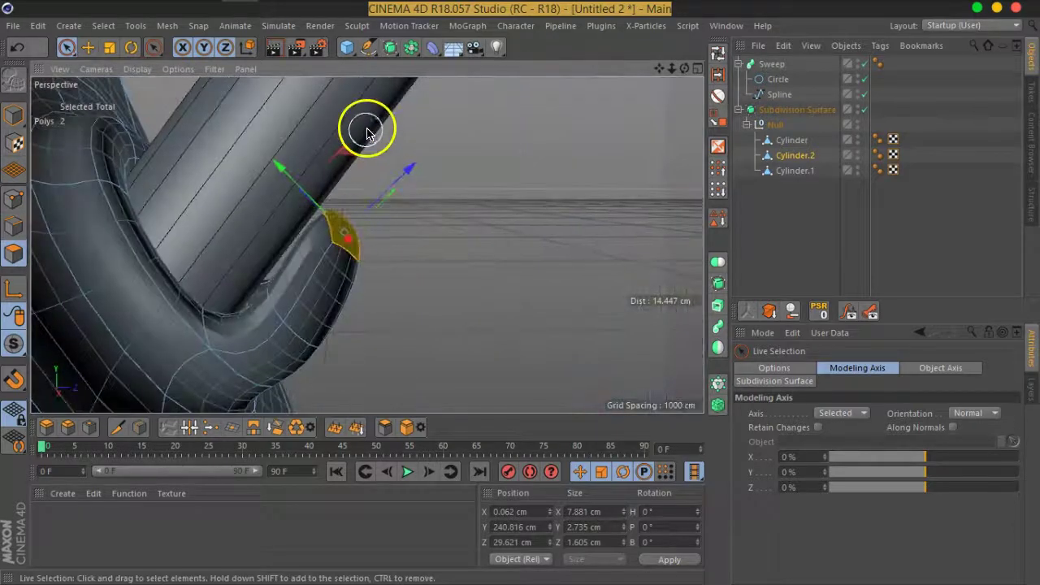
{"action": "left_click_drag", "start_coordinate": [295, 181], "coordinate": [301, 182]}
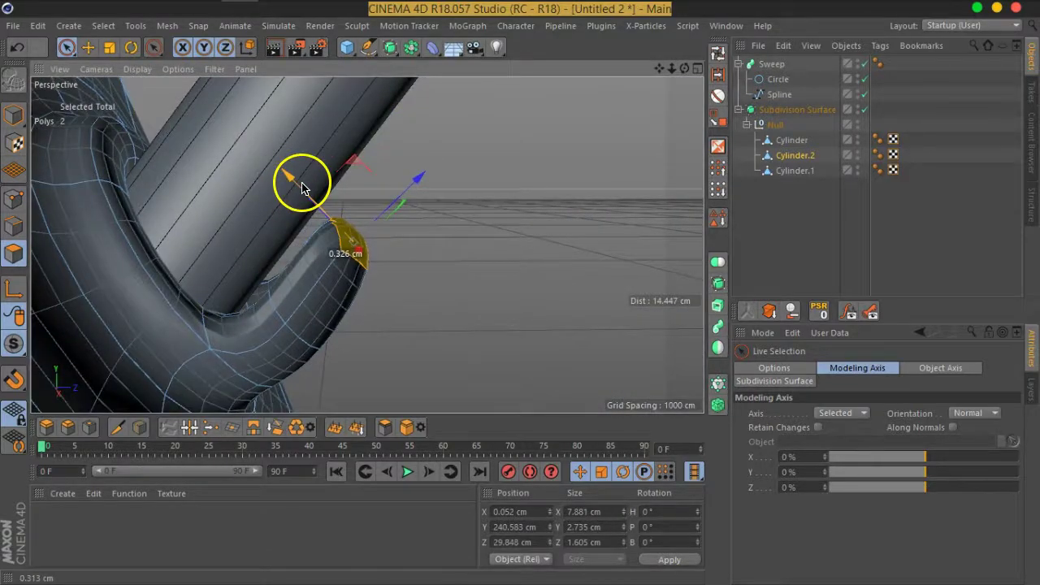
{"action": "mouse_move", "coordinate": [321, 294]}
{"action": "left_mouse_down", "text": "alt"}
{"action": "mouse_move", "coordinate": [425, 239]}
{"action": "mouse_move", "coordinate": [325, 288]}
{"action": "mouse_move", "coordinate": [340, 294]}
{"action": "left_mouse_up", "text": "alt"}
{"action": "left_click", "coordinate": [779, 242]}
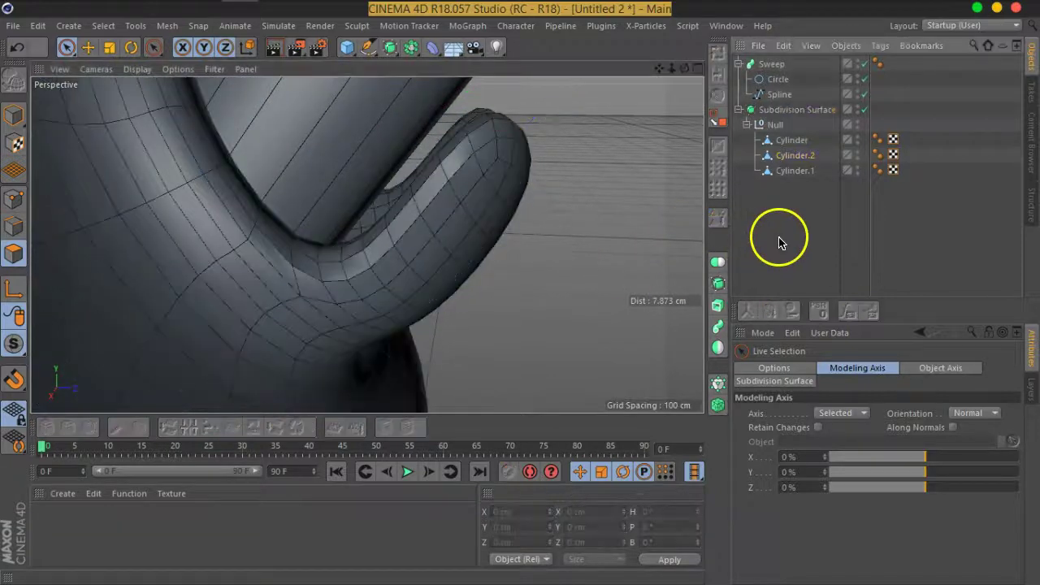
Set the Subdivision Surface editor subdivision level to 3.
{"action": "left_click", "coordinate": [788, 116]}
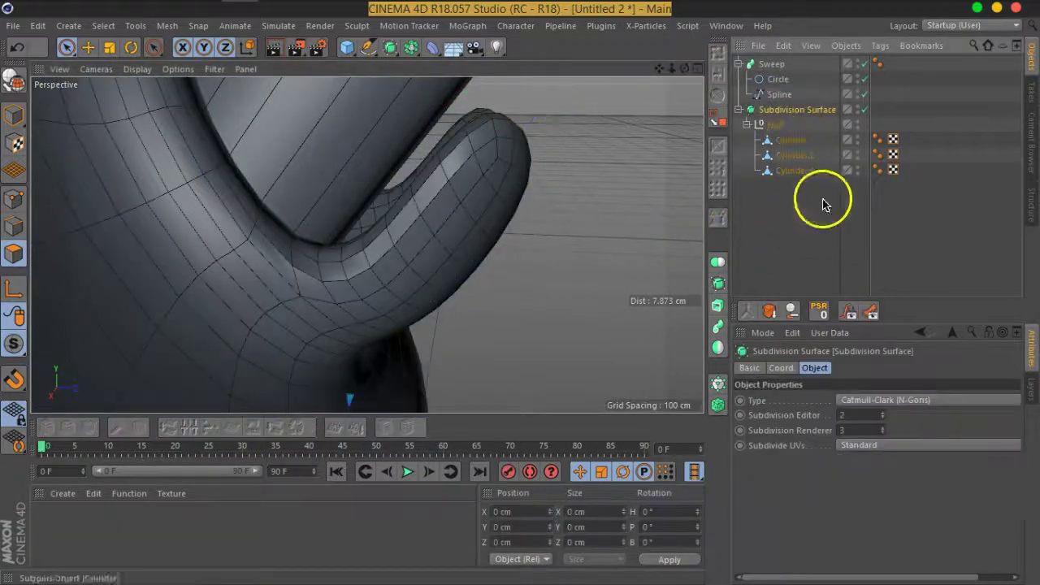
{"action": "left_click", "coordinate": [884, 417]}
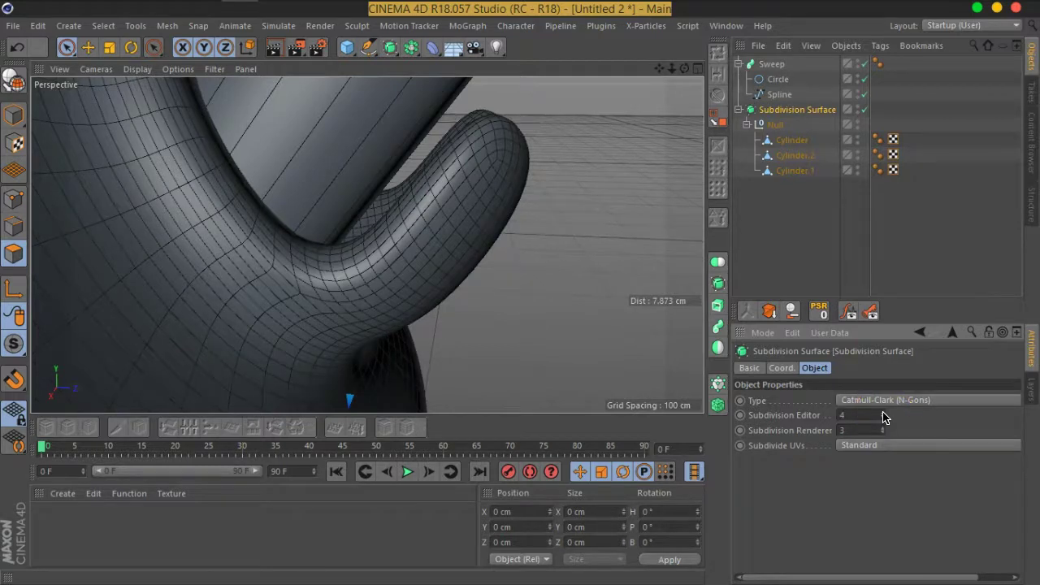
{"action": "left_click", "coordinate": [884, 420]}
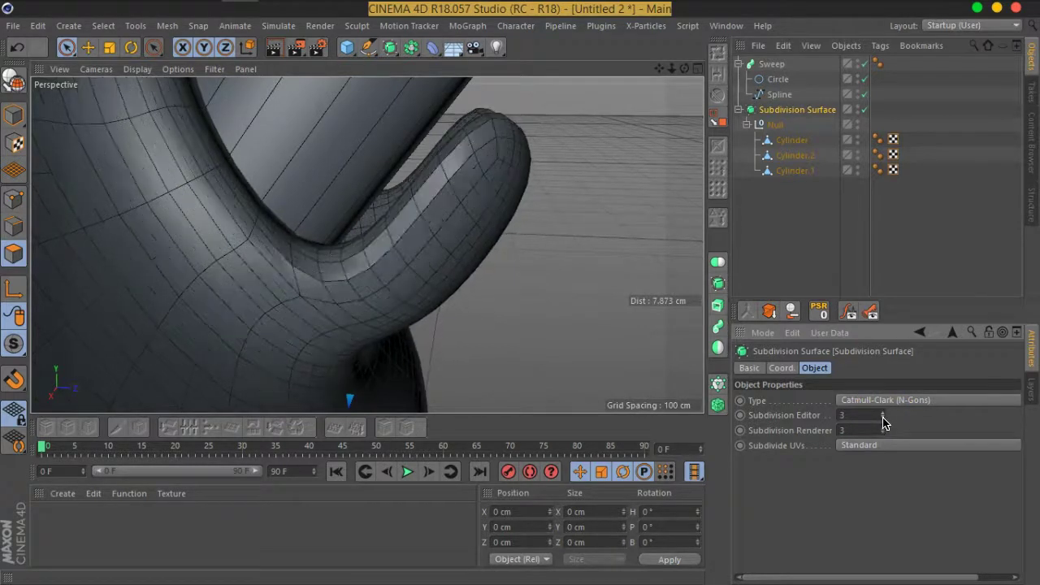
Select all edges of the three cylinders and apply Unbreak Phong Shading, then check the result.
{"action": "left_click", "coordinate": [797, 167]}
{"action": "mouse_move", "coordinate": [808, 214]}
{"action": "left_mouse_down"}
{"action": "mouse_move", "coordinate": [789, 144]}
{"action": "mouse_move", "coordinate": [790, 177]}
{"action": "left_mouse_up"}
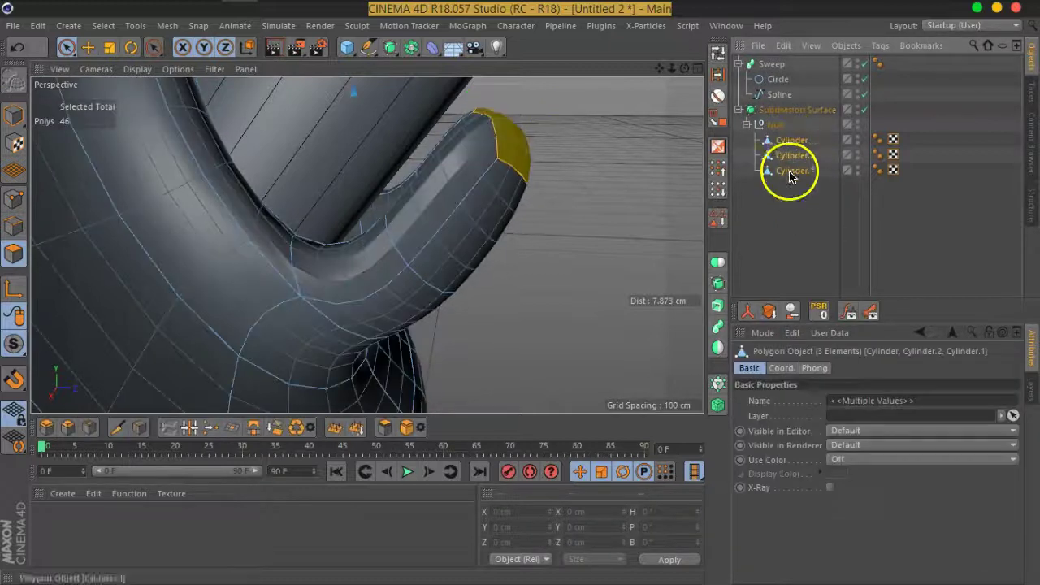
{"action": "left_click", "coordinate": [10, 225]}
{"action": "key", "text": "ctrl+a"}
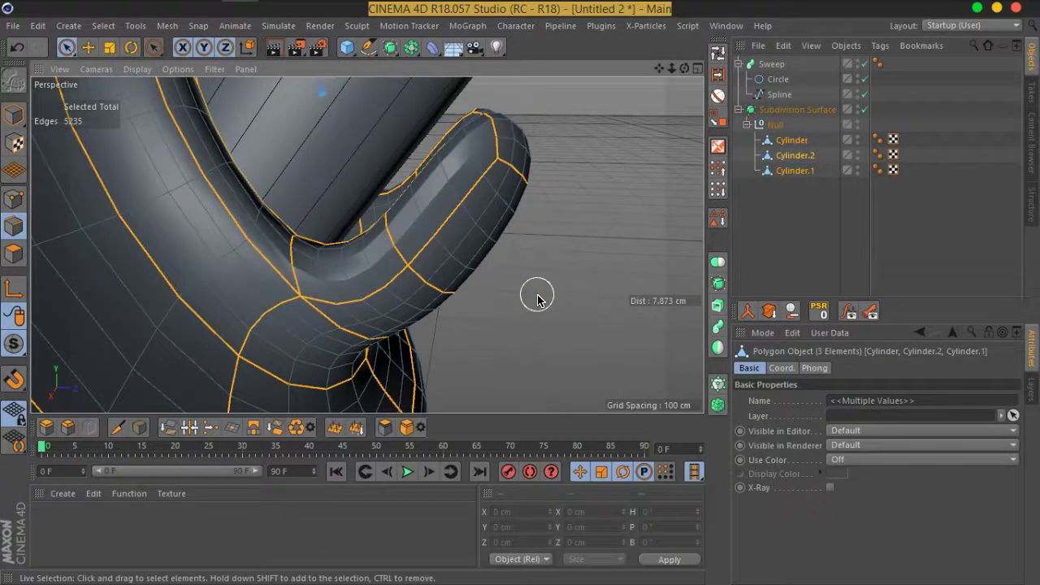
{"action": "right_click", "coordinate": [541, 267]}
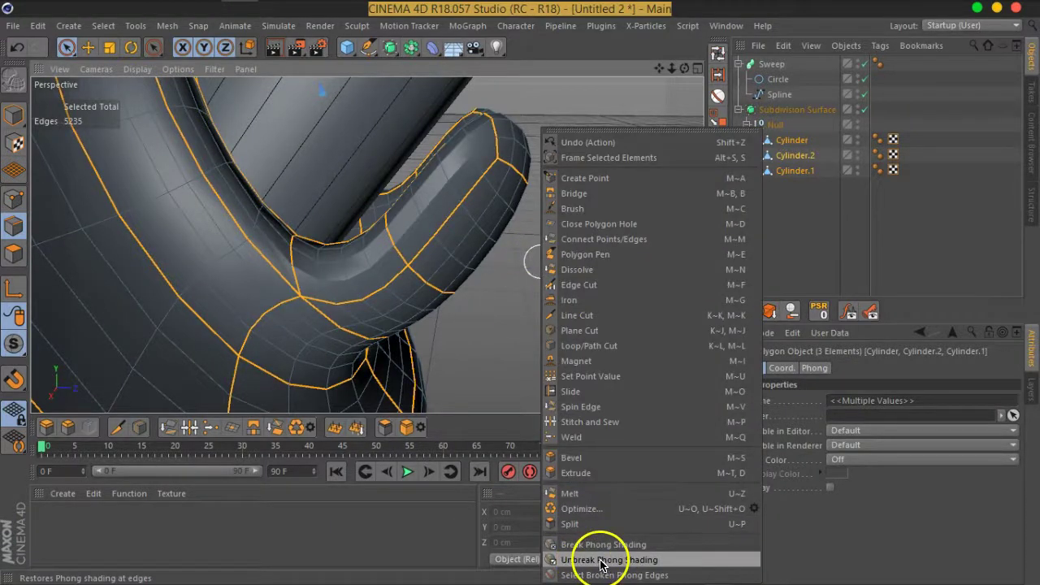
{"action": "left_click", "coordinate": [628, 564]}
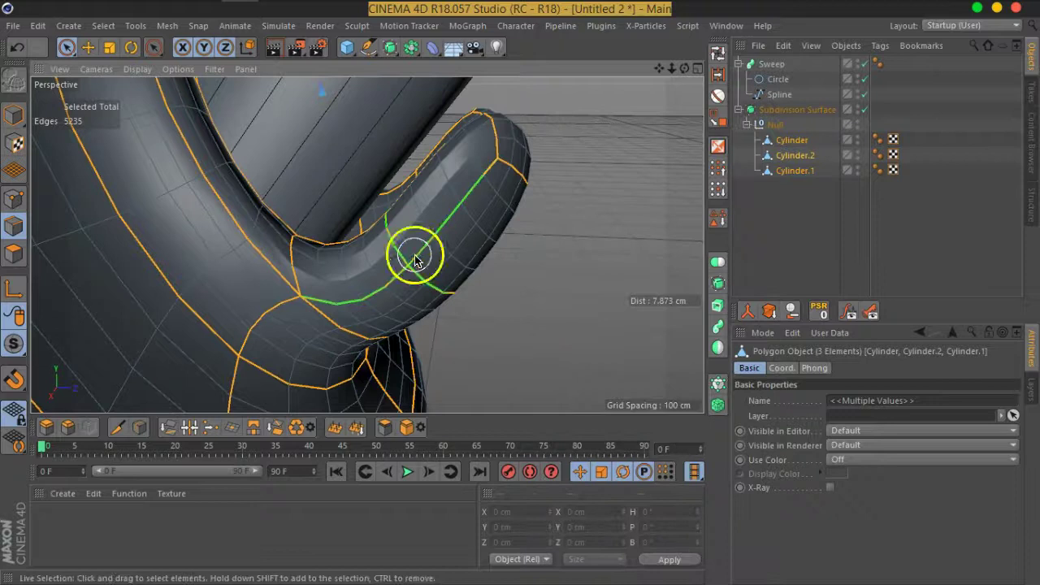
{"action": "mouse_move", "coordinate": [358, 275]}
{"action": "left_mouse_down", "text": "alt"}
{"action": "mouse_move", "coordinate": [539, 309]}
{"action": "mouse_move", "coordinate": [444, 285]}
{"action": "mouse_move", "coordinate": [545, 281]}
{"action": "left_mouse_up", "text": "alt"}
{"action": "mouse_move", "coordinate": [474, 202]}
{"action": "left_mouse_down", "text": "alt"}
{"action": "mouse_move", "coordinate": [453, 213]}
{"action": "mouse_move", "coordinate": [481, 289]}
{"action": "left_mouse_up", "text": "alt"}
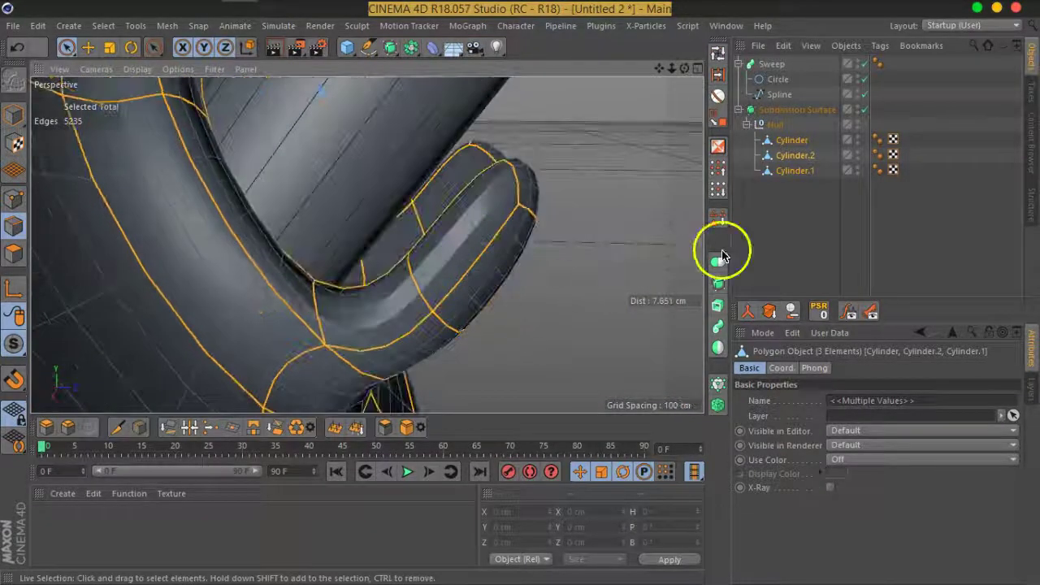
{"action": "left_click", "coordinate": [807, 210]}
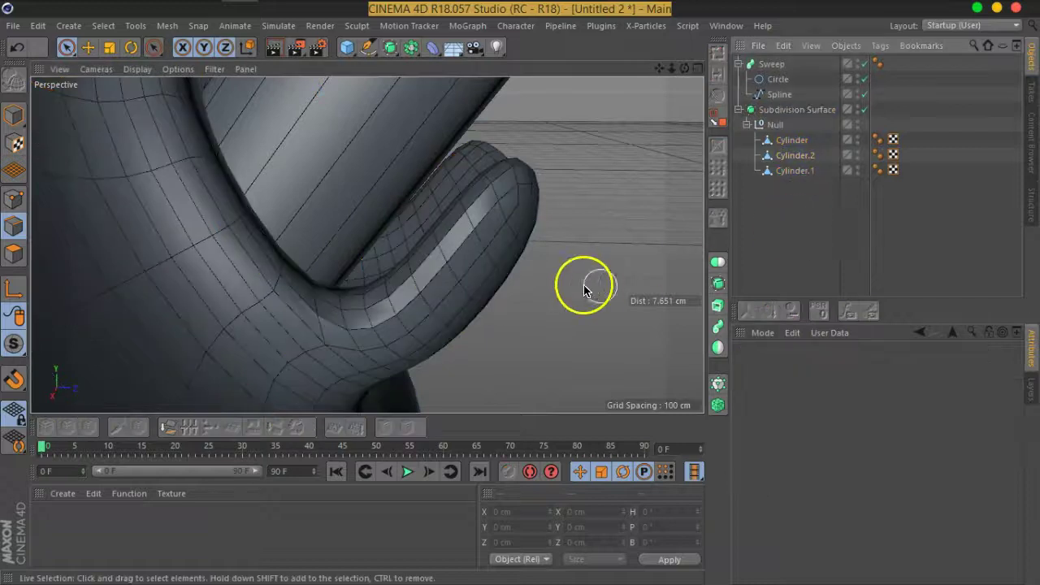
{"action": "left_click", "coordinate": [796, 113]}
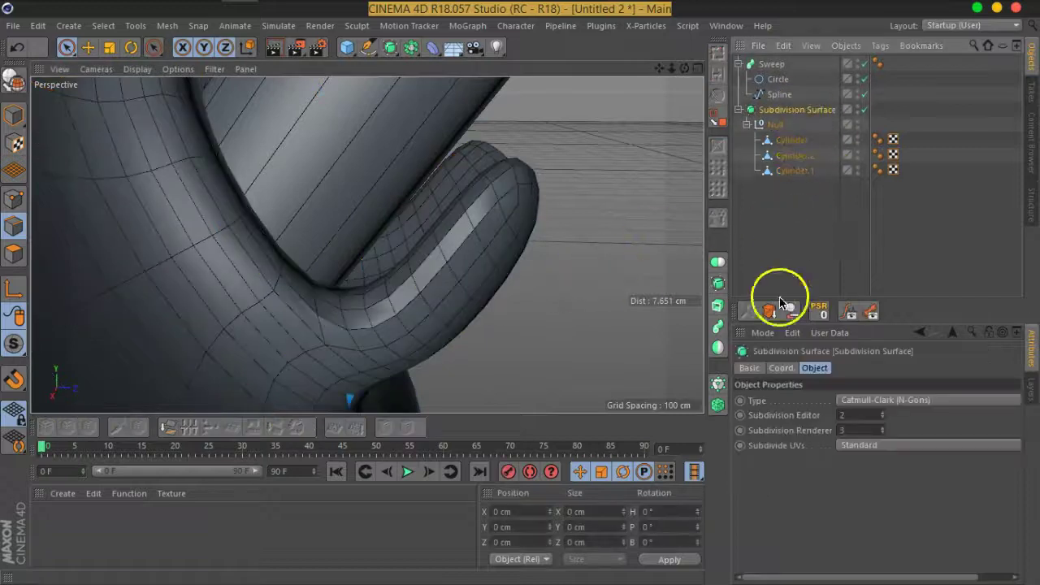
Raise Subdivision Editor to 3 and orbit out around the pipe junction.
{"action": "left_click", "coordinate": [882, 412]}
{"action": "scroll", "coordinate": [378, 268], "scroll_direction": "down", "scroll_amount": 3}
{"action": "mouse_move", "coordinate": [379, 267]}
{"action": "left_mouse_down", "text": "alt"}
{"action": "mouse_move", "coordinate": [471, 281]}
{"action": "mouse_move", "coordinate": [294, 260]}
{"action": "mouse_move", "coordinate": [320, 225]}
{"action": "mouse_move", "coordinate": [399, 206]}
{"action": "left_mouse_up", "text": "alt"}
{"action": "scroll", "coordinate": [537, 207], "scroll_direction": "down", "scroll_amount": 3}
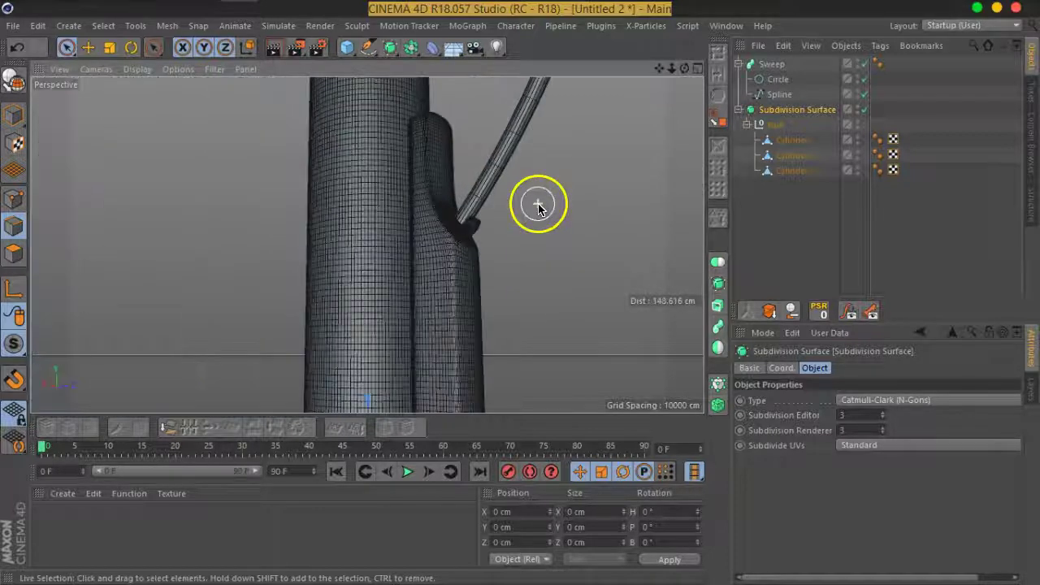
{"action": "mouse_move", "coordinate": [544, 142]}
{"action": "left_mouse_down", "text": "alt"}
{"action": "mouse_move", "coordinate": [532, 264]}
{"action": "mouse_move", "coordinate": [590, 259]}
{"action": "left_mouse_up", "text": "alt"}
Change the viewport Display shading mode for the model.
{"action": "left_click", "coordinate": [140, 69]}
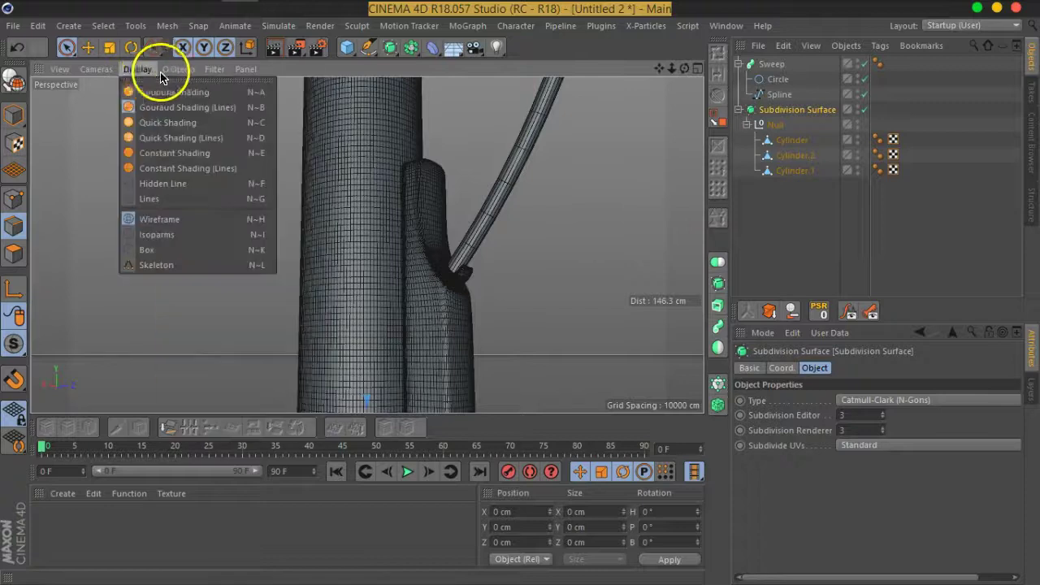
{"action": "left_click", "coordinate": [176, 224]}
{"action": "scroll", "coordinate": [464, 244], "scroll_direction": "down", "scroll_amount": 5}
{"action": "mouse_move", "coordinate": [383, 246]}
{"action": "left_mouse_down", "text": "alt"}
{"action": "mouse_move", "coordinate": [167, 214]}
{"action": "mouse_move", "coordinate": [264, 195]}
{"action": "mouse_move", "coordinate": [439, 191]}
{"action": "mouse_move", "coordinate": [467, 280]}
{"action": "mouse_move", "coordinate": [455, 290]}
{"action": "left_mouse_up", "text": "alt"}
Zoom out to a low view of the whole pole with the cable arcing down from the housing.
{"action": "scroll", "coordinate": [420, 162], "scroll_direction": "down", "scroll_amount": 5}
{"action": "scroll", "coordinate": [434, 192], "scroll_direction": "down", "scroll_amount": 3}
{"action": "mouse_move", "coordinate": [434, 193]}
{"action": "left_mouse_down", "text": "alt"}
{"action": "mouse_move", "coordinate": [482, 313]}
{"action": "mouse_move", "coordinate": [483, 246]}
{"action": "mouse_move", "coordinate": [235, 220]}
{"action": "mouse_move", "coordinate": [475, 201]}
{"action": "mouse_move", "coordinate": [464, 213]}
{"action": "left_mouse_up", "text": "alt"}
{"action": "scroll", "coordinate": [383, 239], "scroll_direction": "up", "scroll_amount": 3}
{"action": "scroll", "coordinate": [371, 220], "scroll_direction": "up", "scroll_amount": 3}
{"action": "scroll", "coordinate": [376, 225], "scroll_direction": "up", "scroll_amount": 2}
{"action": "mouse_move", "coordinate": [374, 223]}
{"action": "middle_mouse_down", "text": "alt"}
{"action": "mouse_move", "coordinate": [418, 285]}
{"action": "mouse_move", "coordinate": [425, 349]}
{"action": "middle_mouse_up", "text": "alt"}
{"action": "middle_click_drag", "start_coordinate": [449, 385], "coordinate": [446, 237], "text": "alt"}
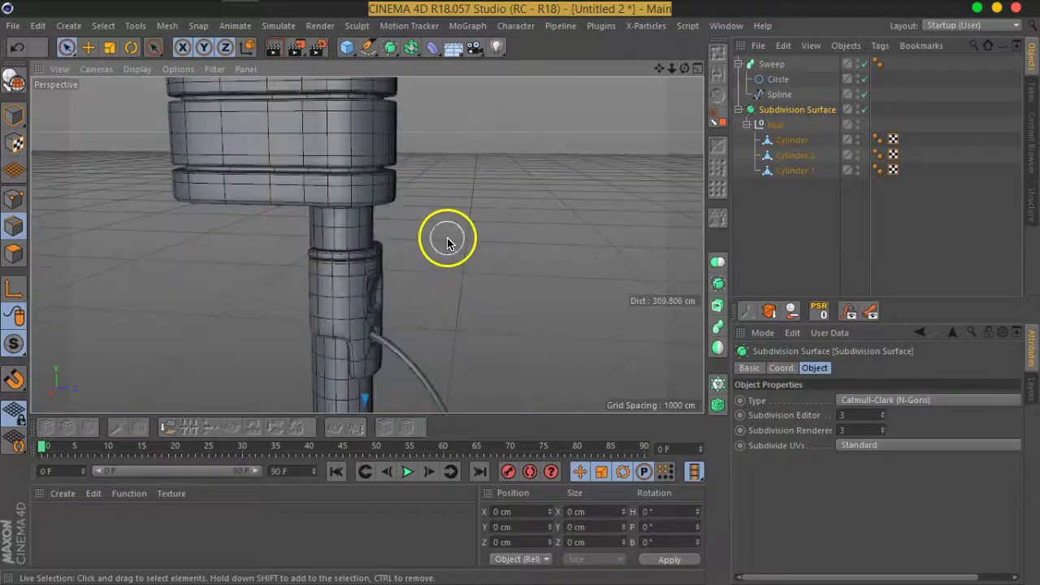
{"action": "scroll", "coordinate": [446, 272], "scroll_direction": "down", "scroll_amount": 3}
{"action": "mouse_move", "coordinate": [446, 271]}
{"action": "left_mouse_down", "text": "alt"}
{"action": "mouse_move", "coordinate": [441, 220]}
{"action": "mouse_move", "coordinate": [443, 281]}
{"action": "mouse_move", "coordinate": [420, 332]}
{"action": "mouse_move", "coordinate": [432, 235]}
{"action": "left_mouse_up", "text": "alt"}
{"action": "scroll", "coordinate": [458, 366], "scroll_direction": "down", "scroll_amount": 3}
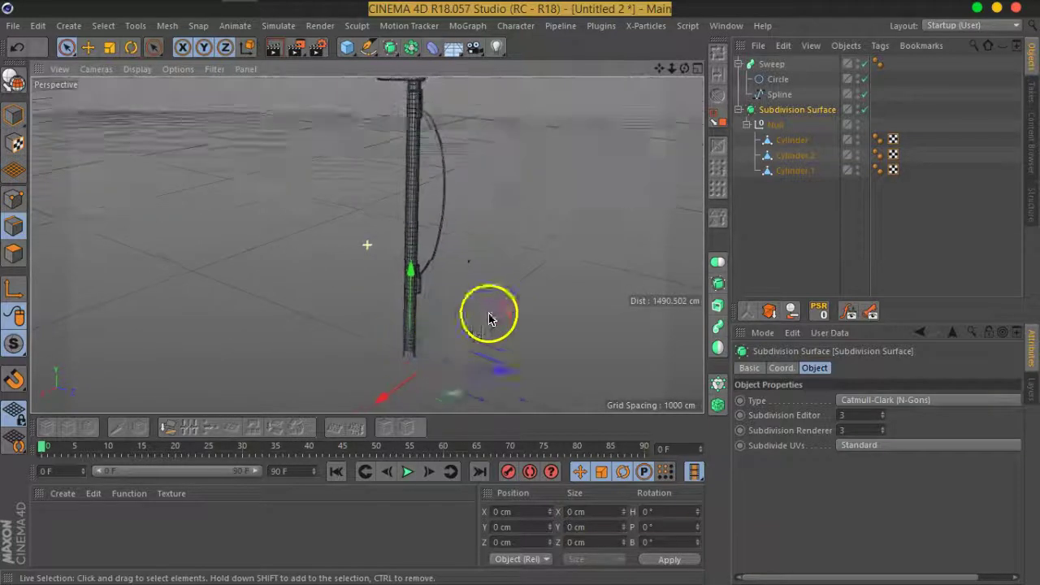